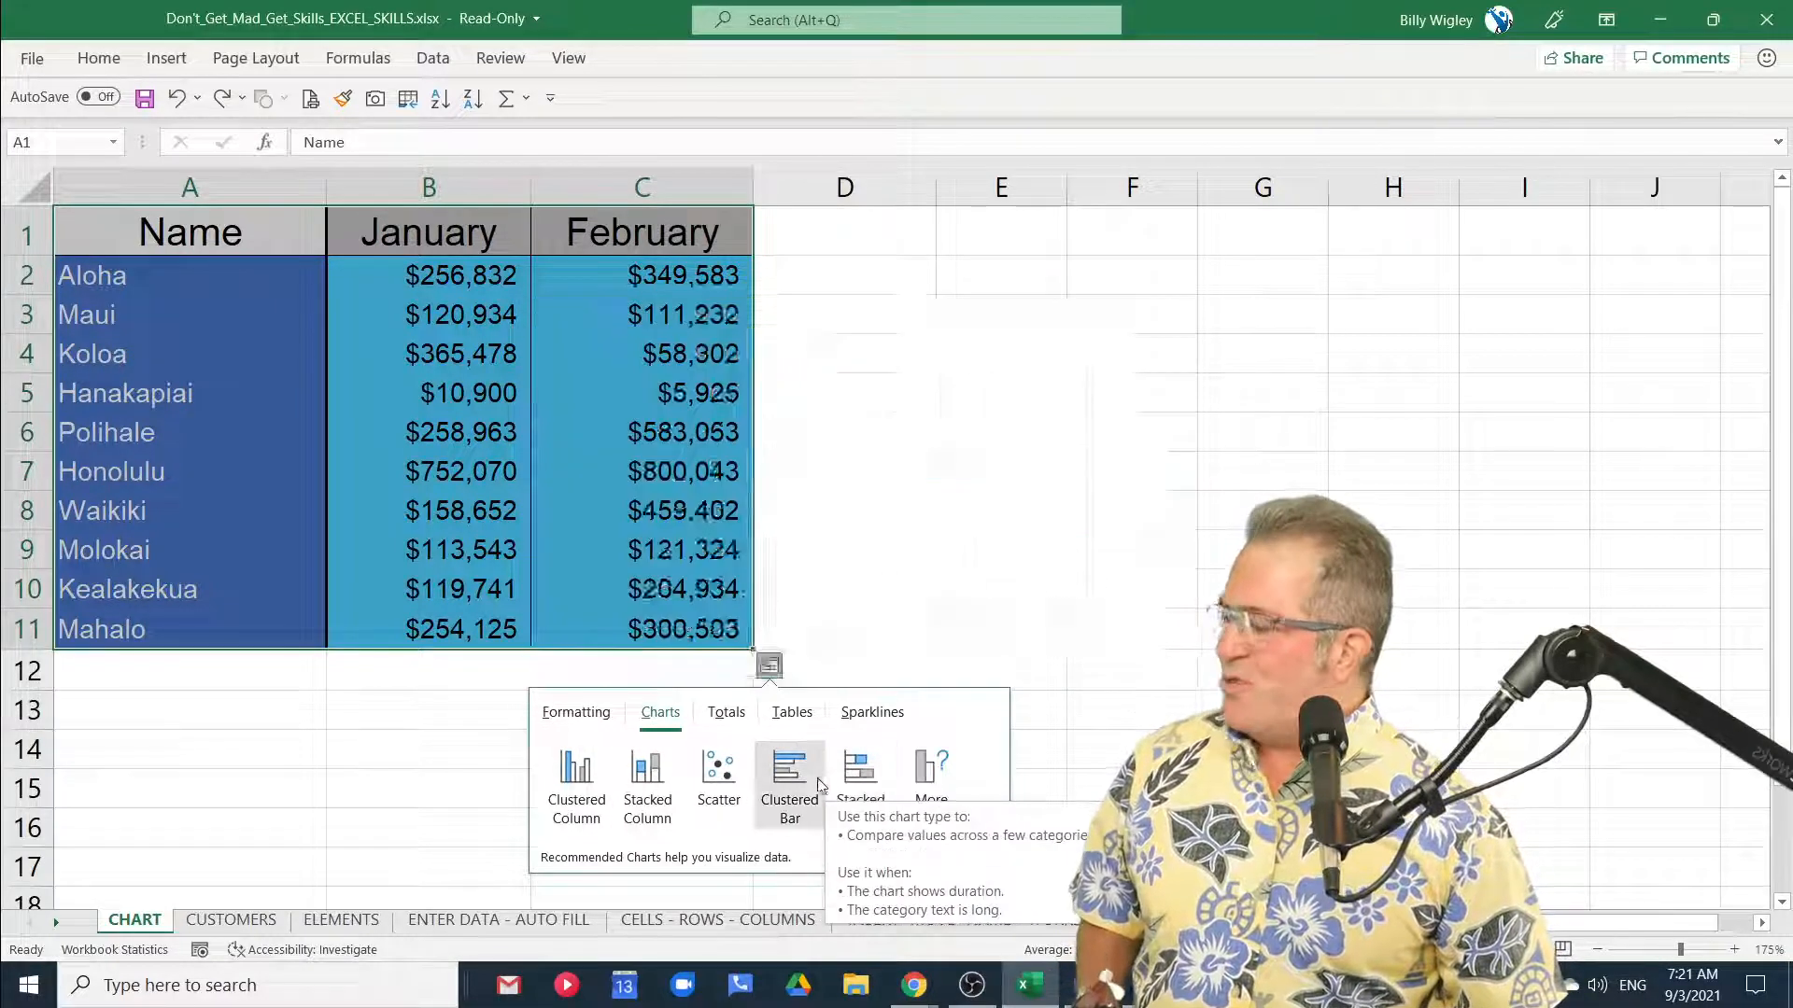
Step: Look over the Totals options in Quick Analysis for the selected data and close the gallery
click(728, 719)
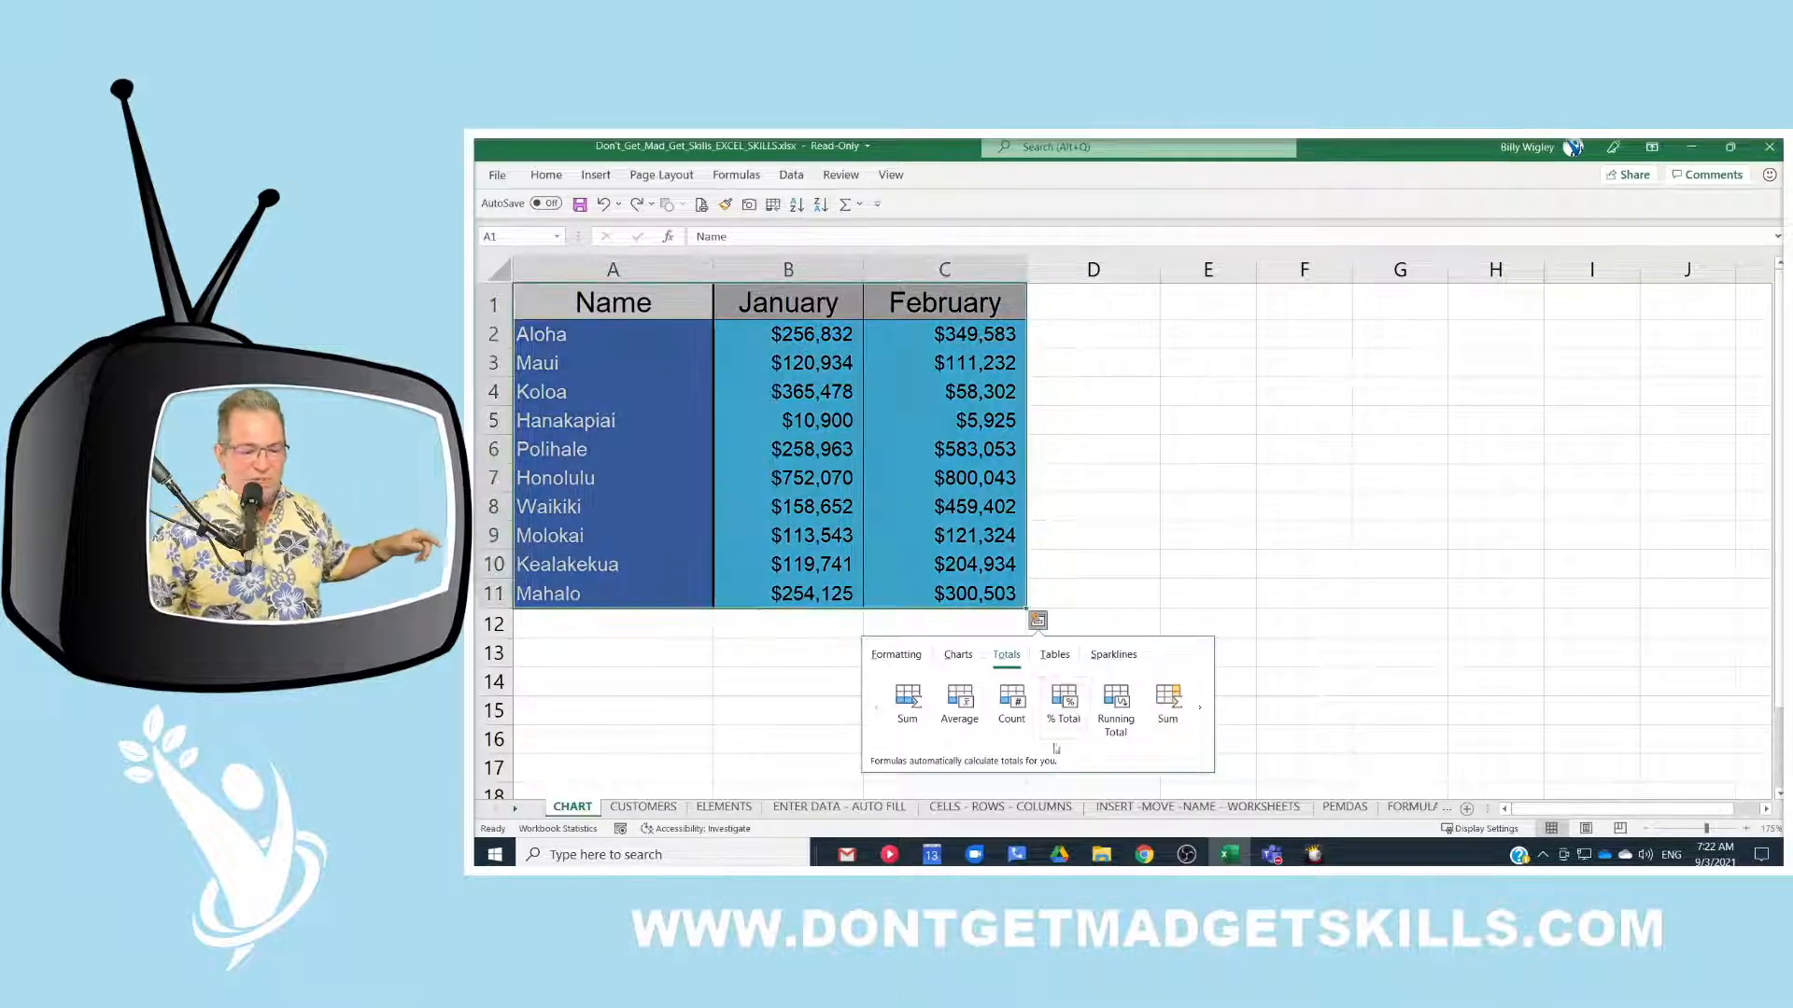
click(1236, 361)
click(585, 304)
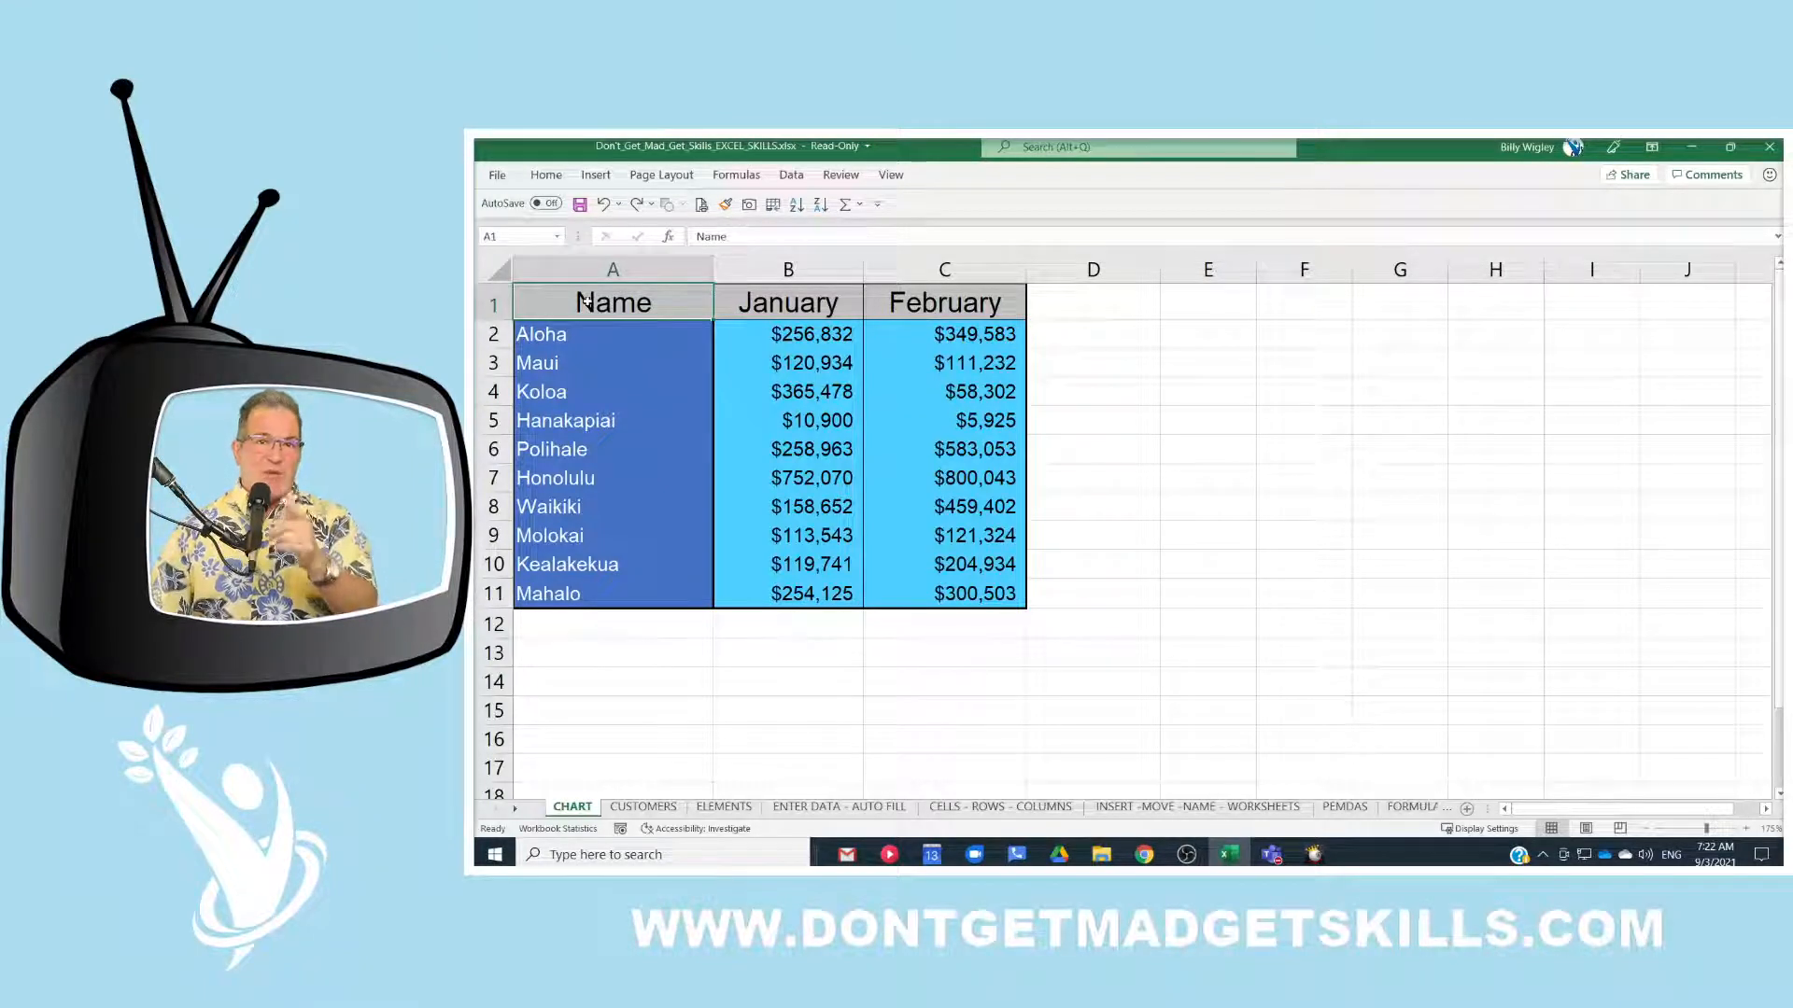
click(1226, 418)
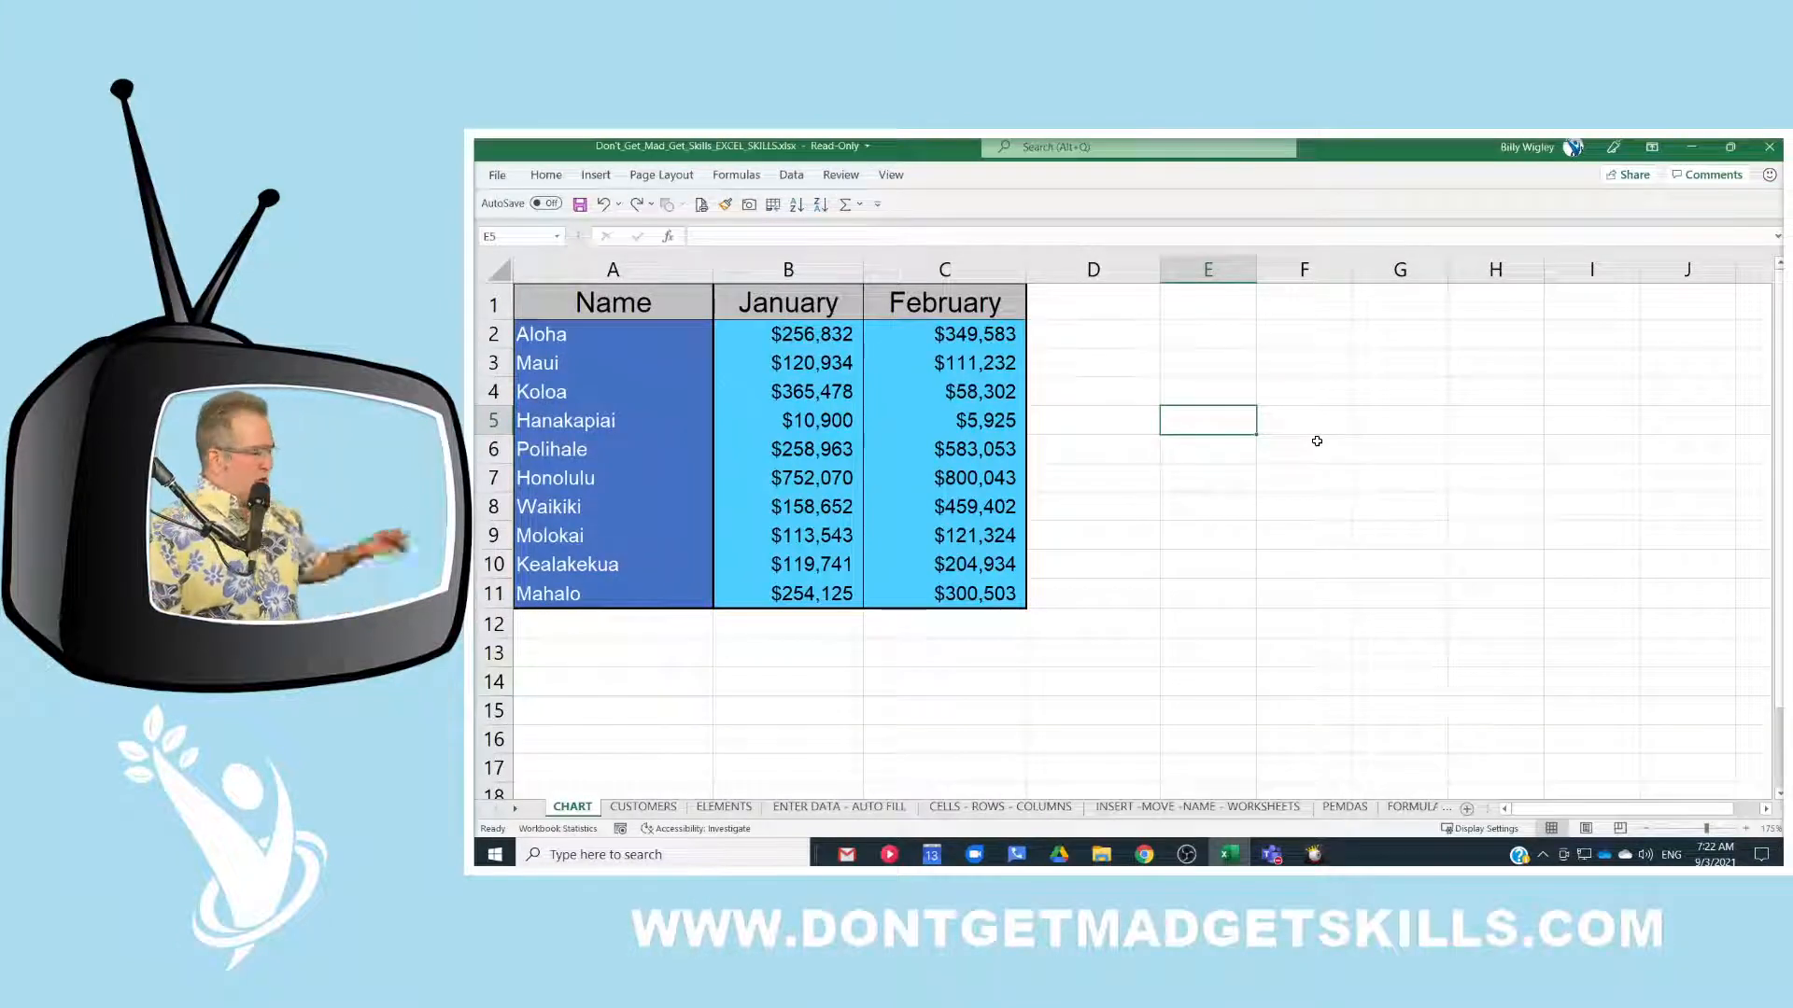
key(Left)
key(Left)
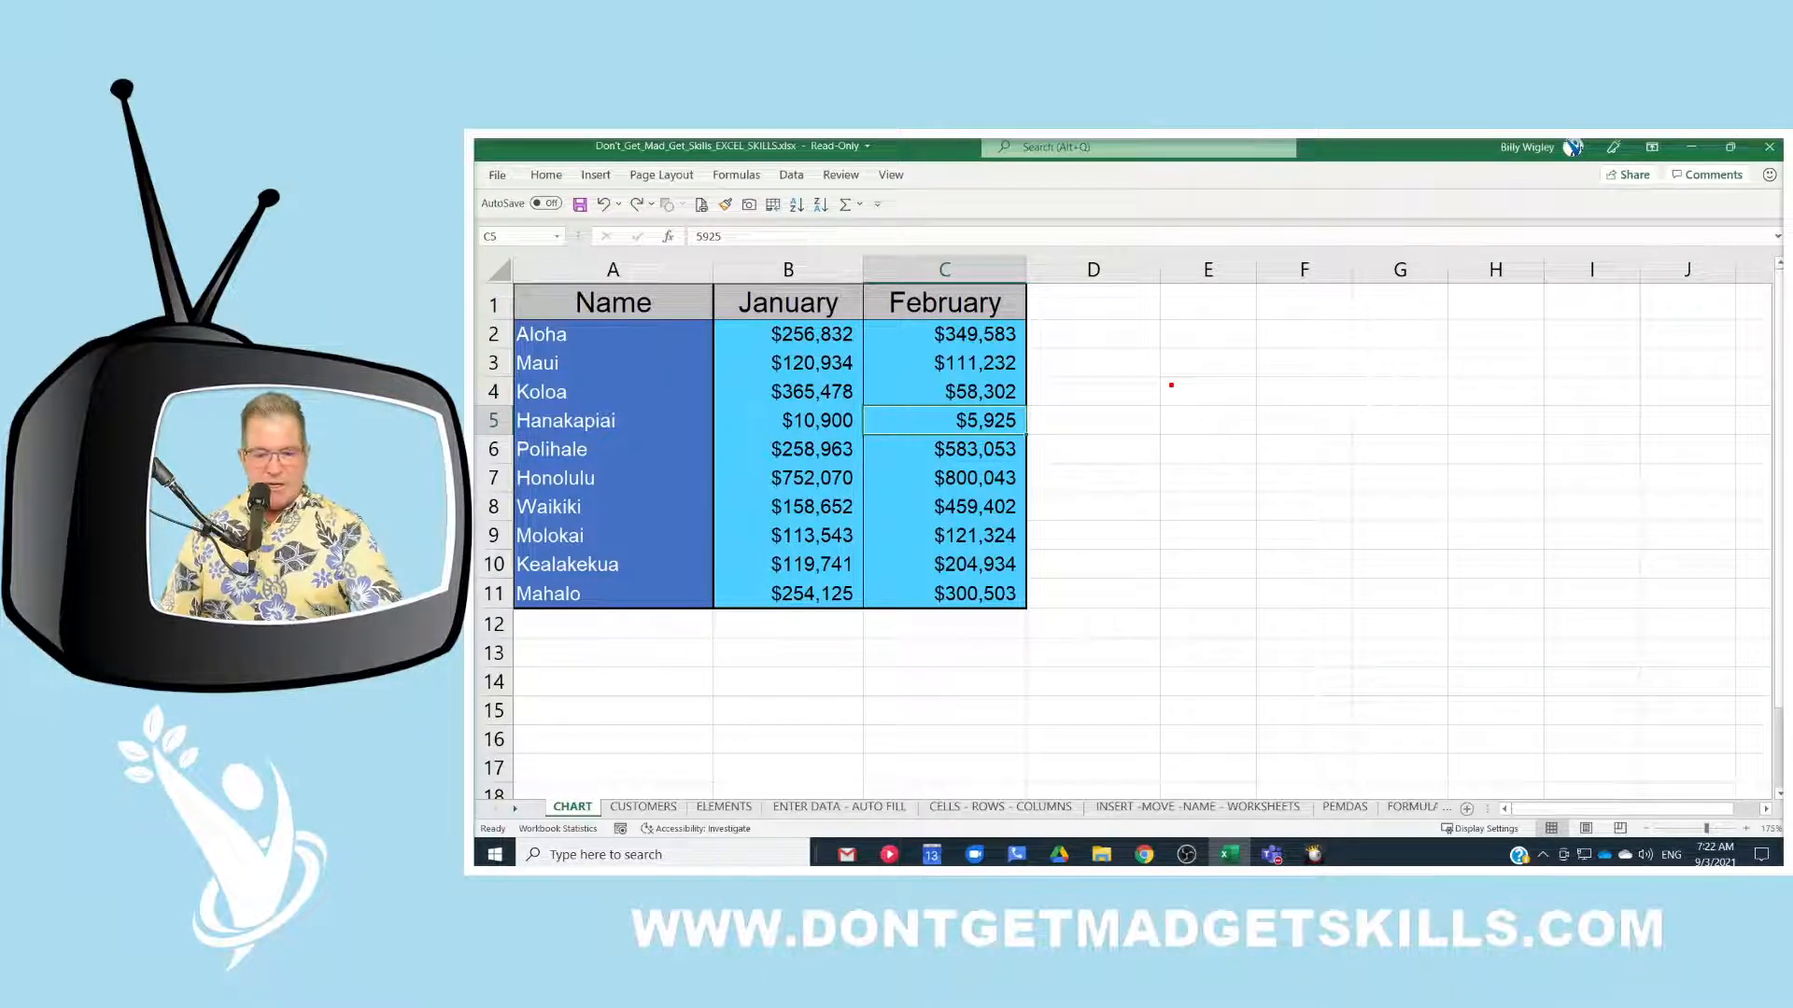
key(t)
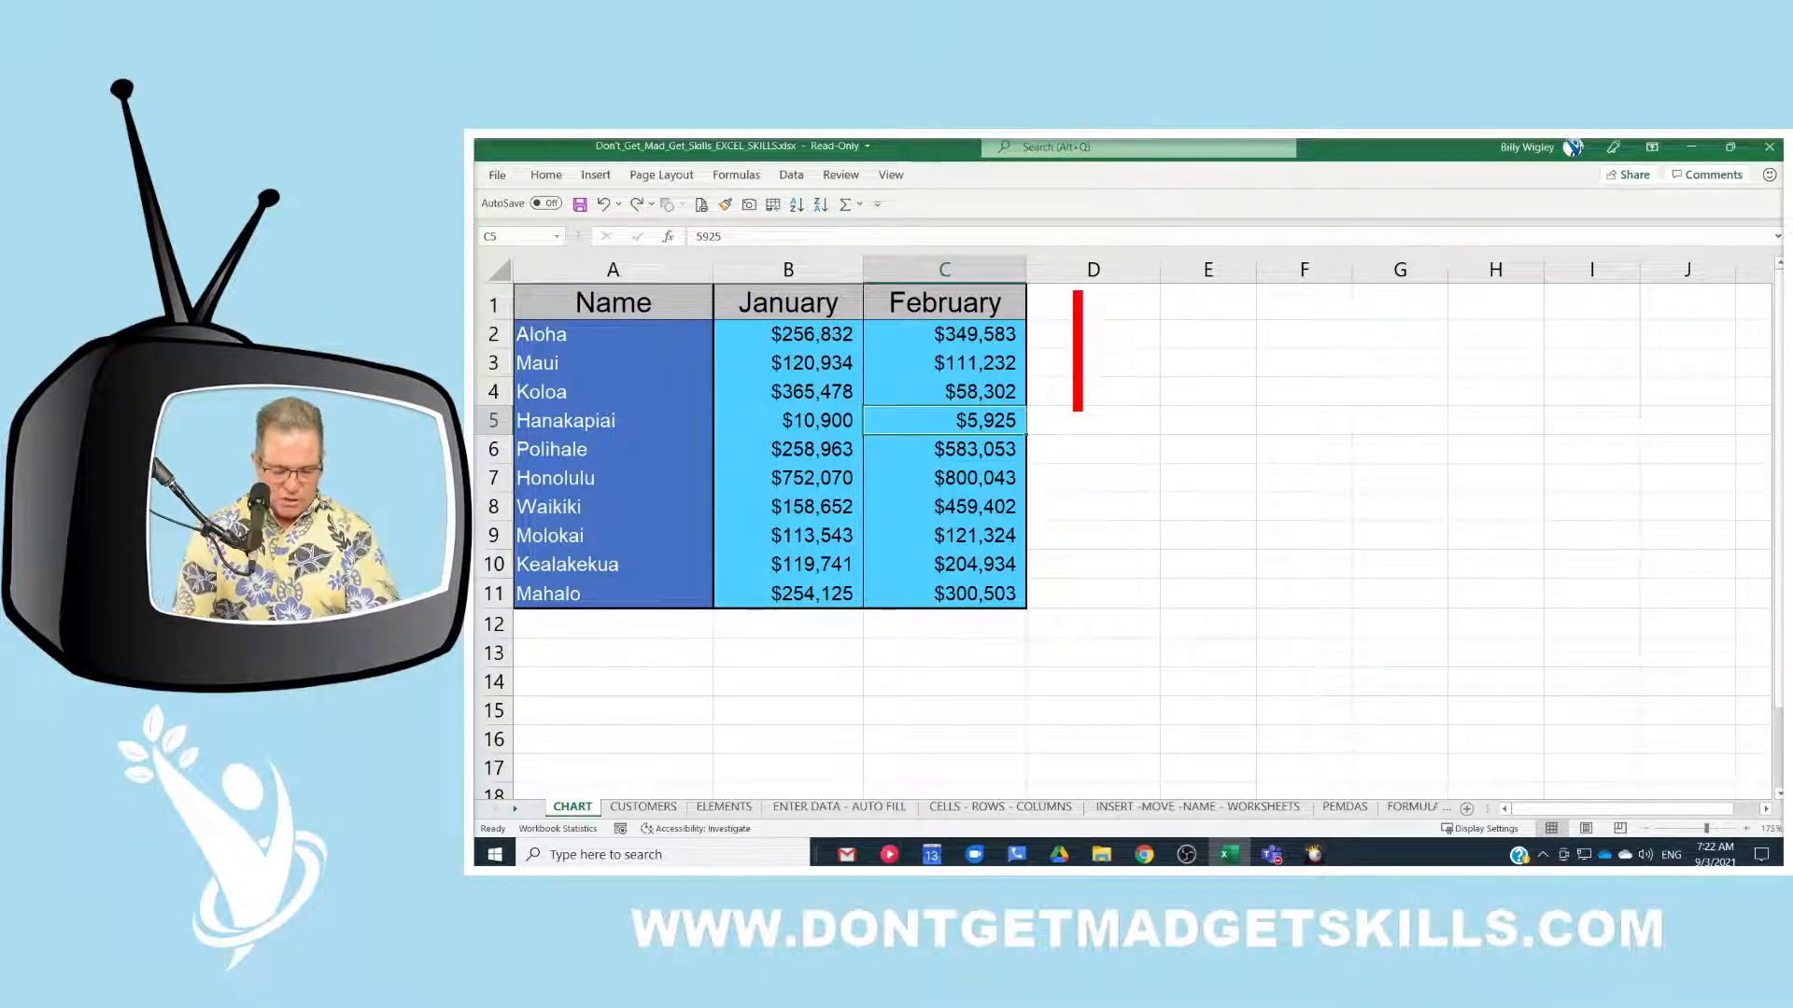
text(Ctrl+)
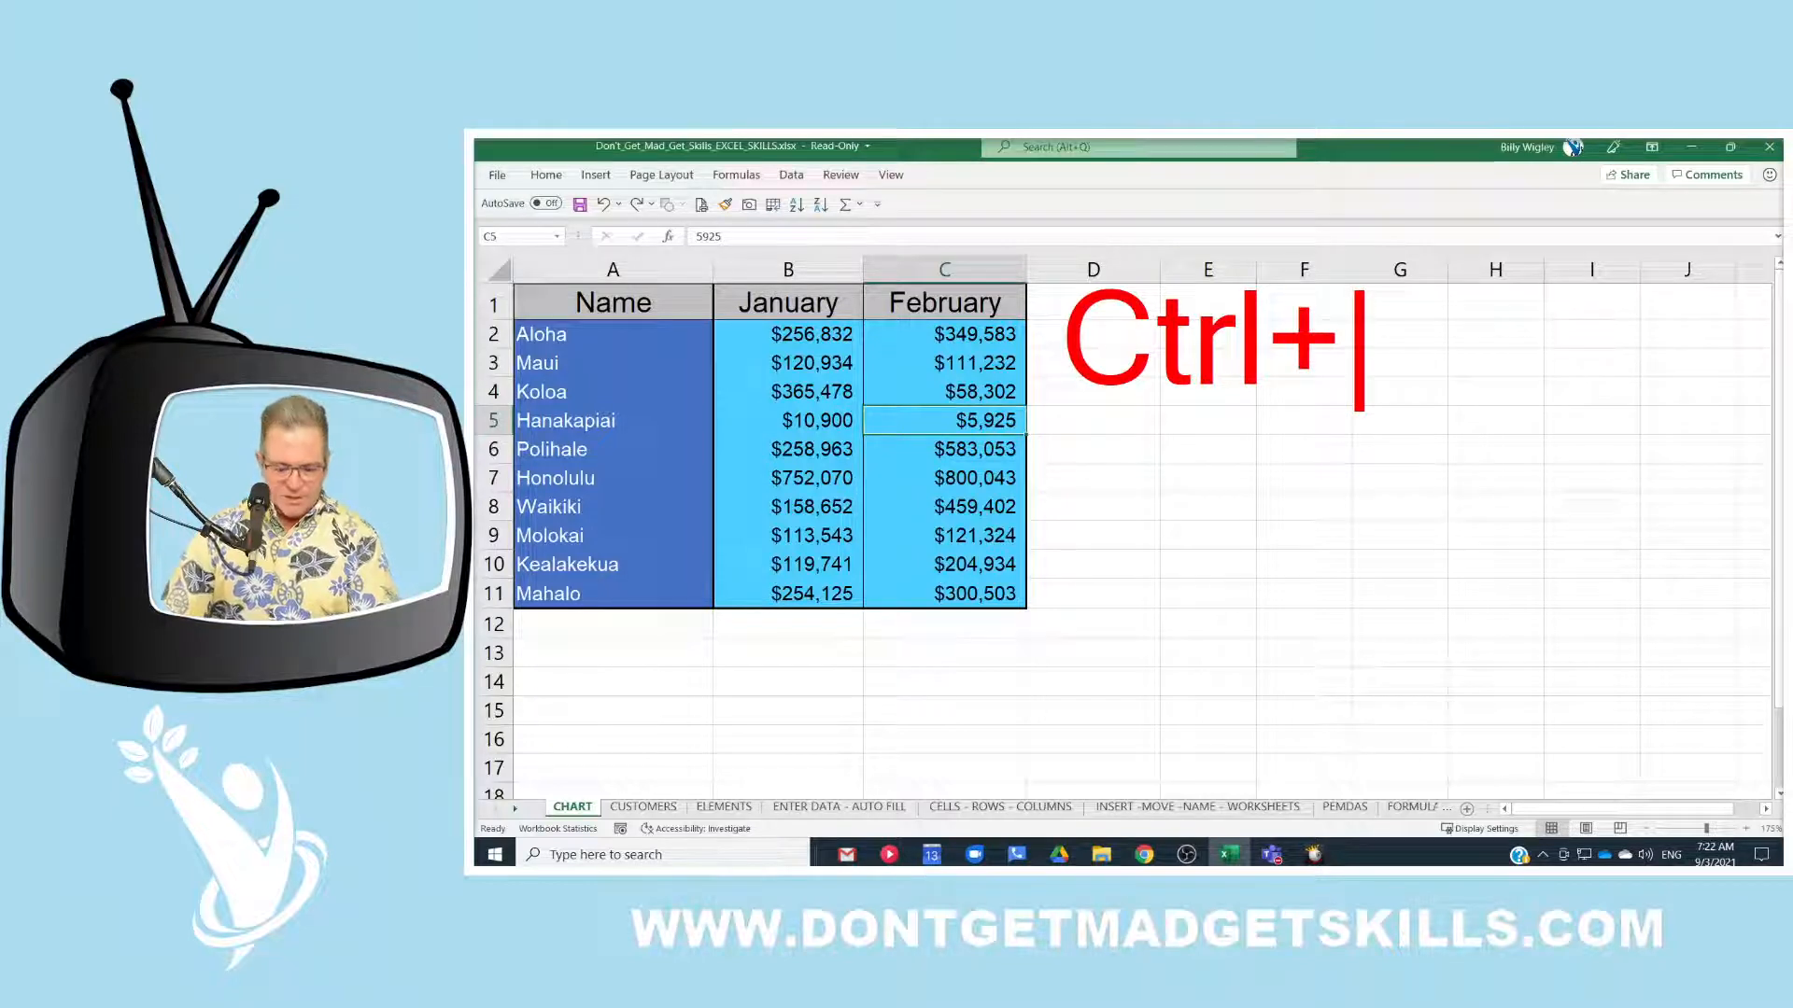
text(T)
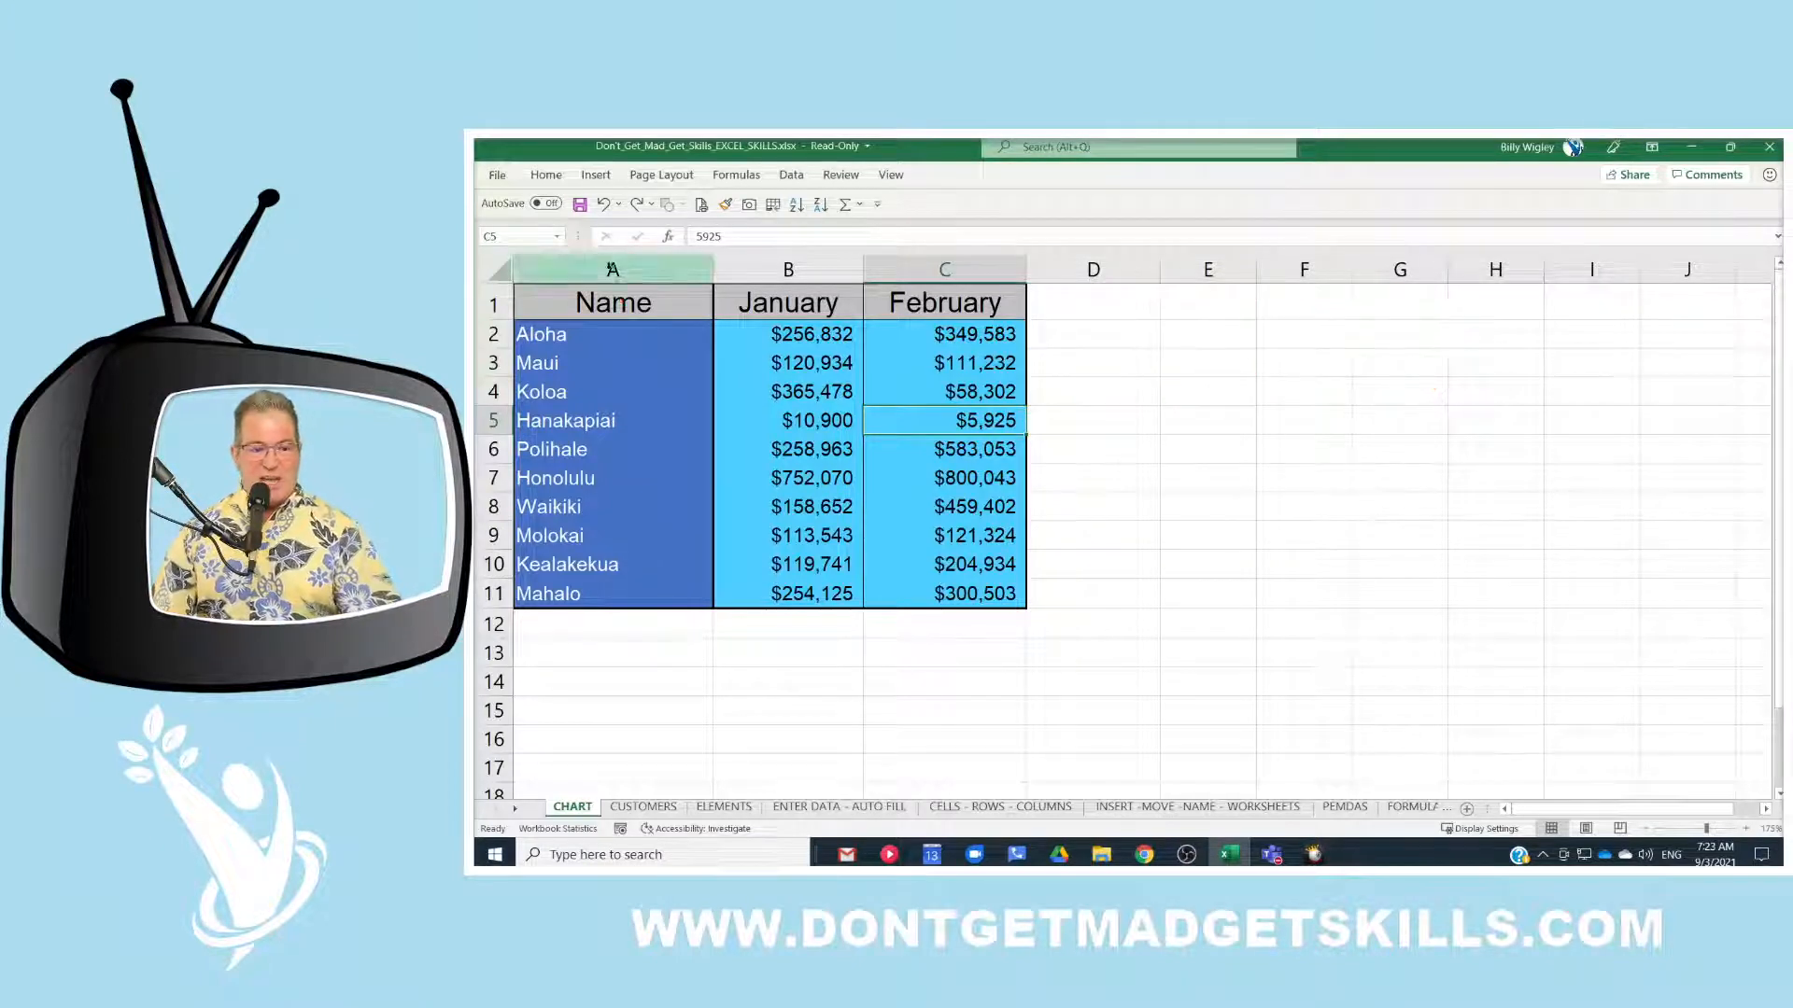
Step: Convert the range A1:C11 into a table with headers and undo the conversion
click(604, 309)
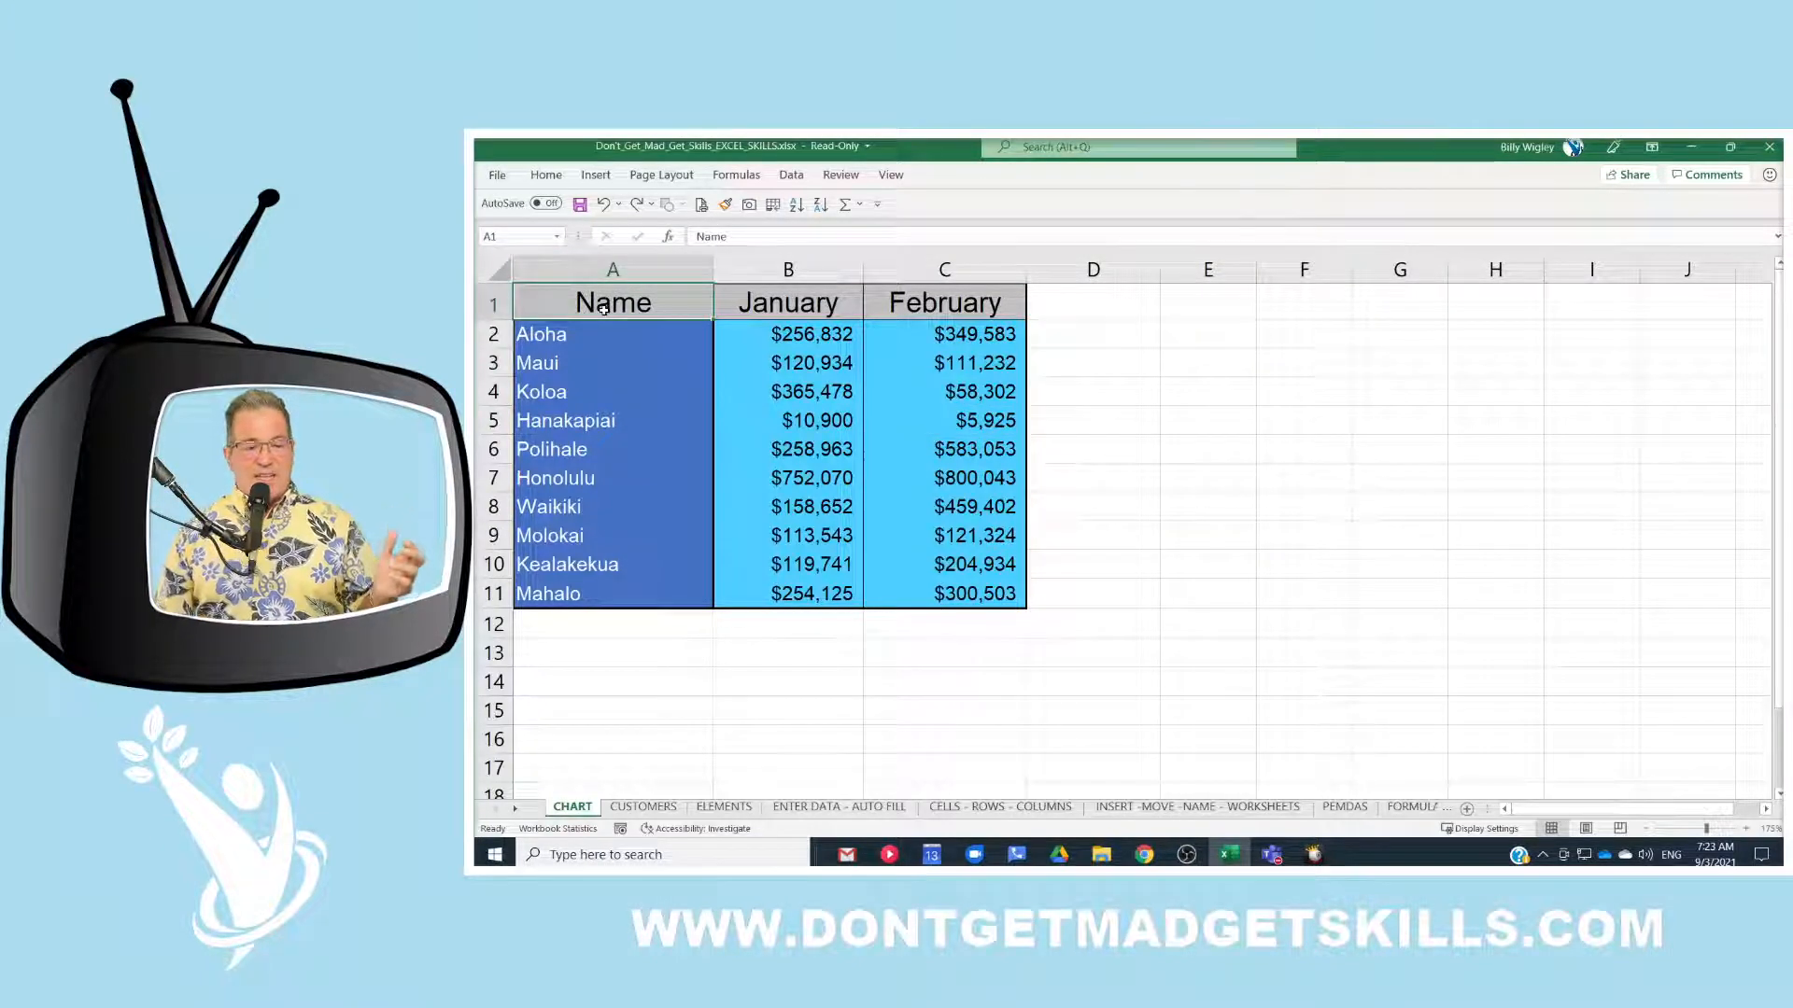
drag(604, 309, 919, 592)
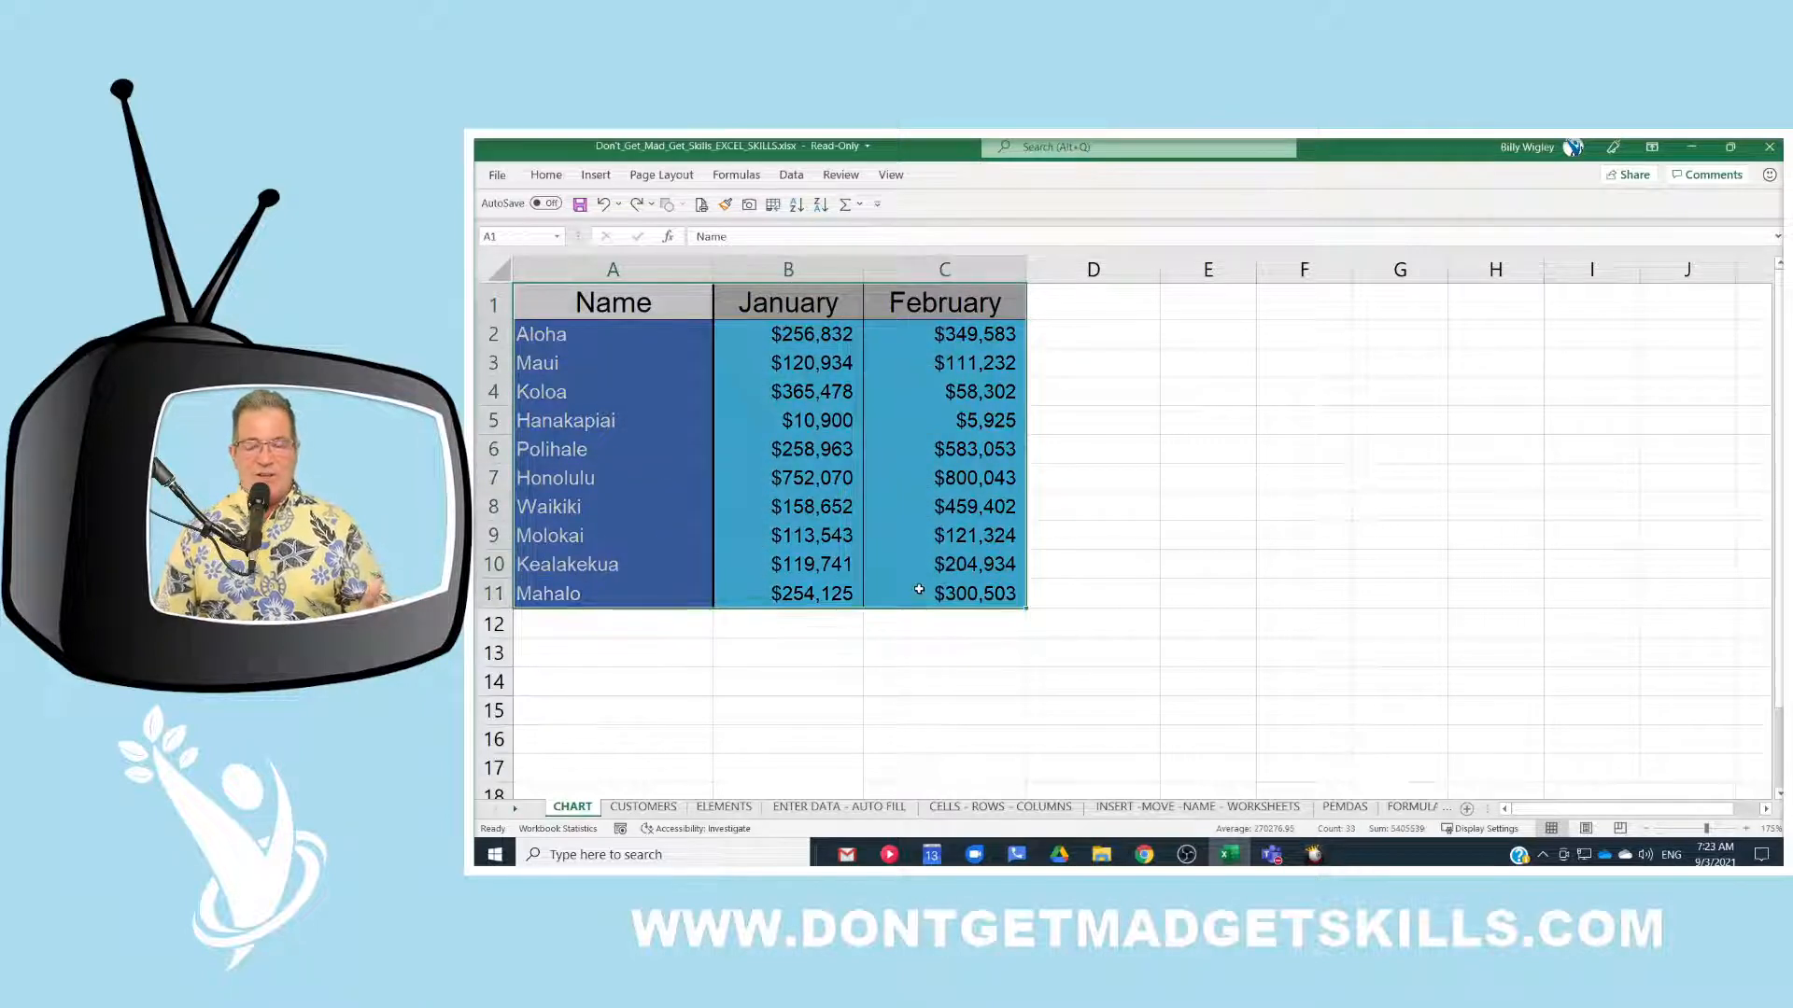
click(659, 297)
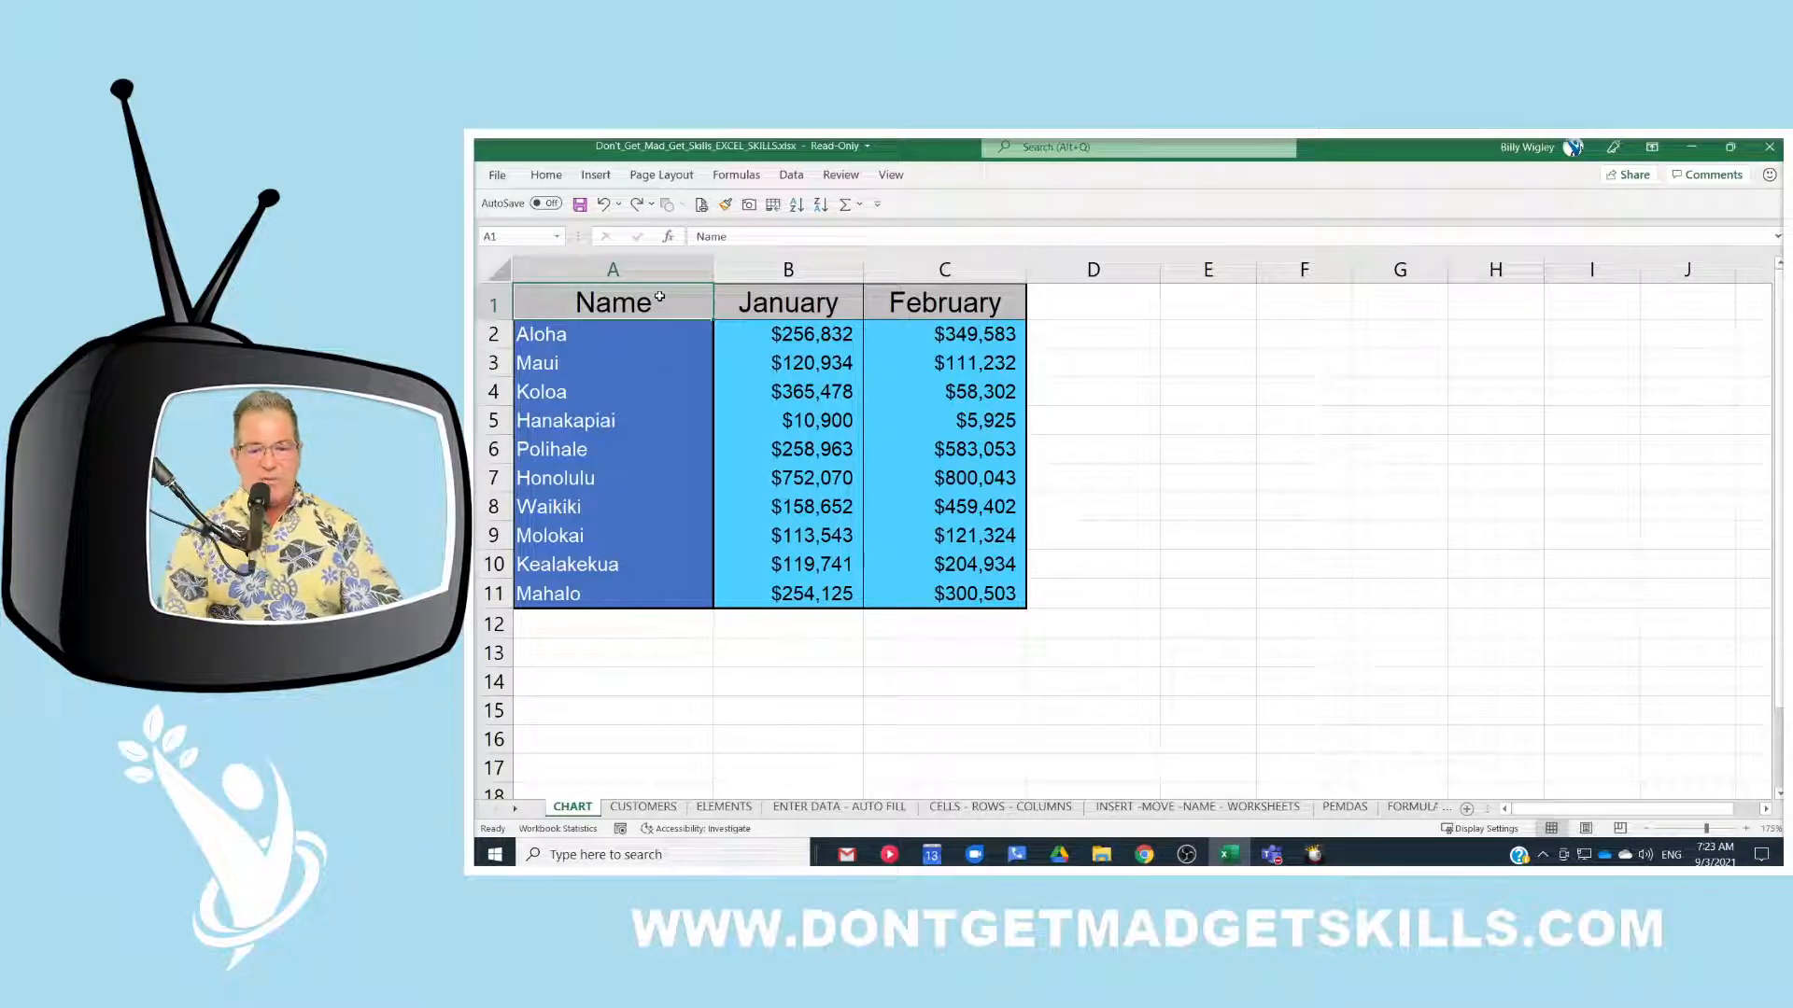
key(ctrl+t)
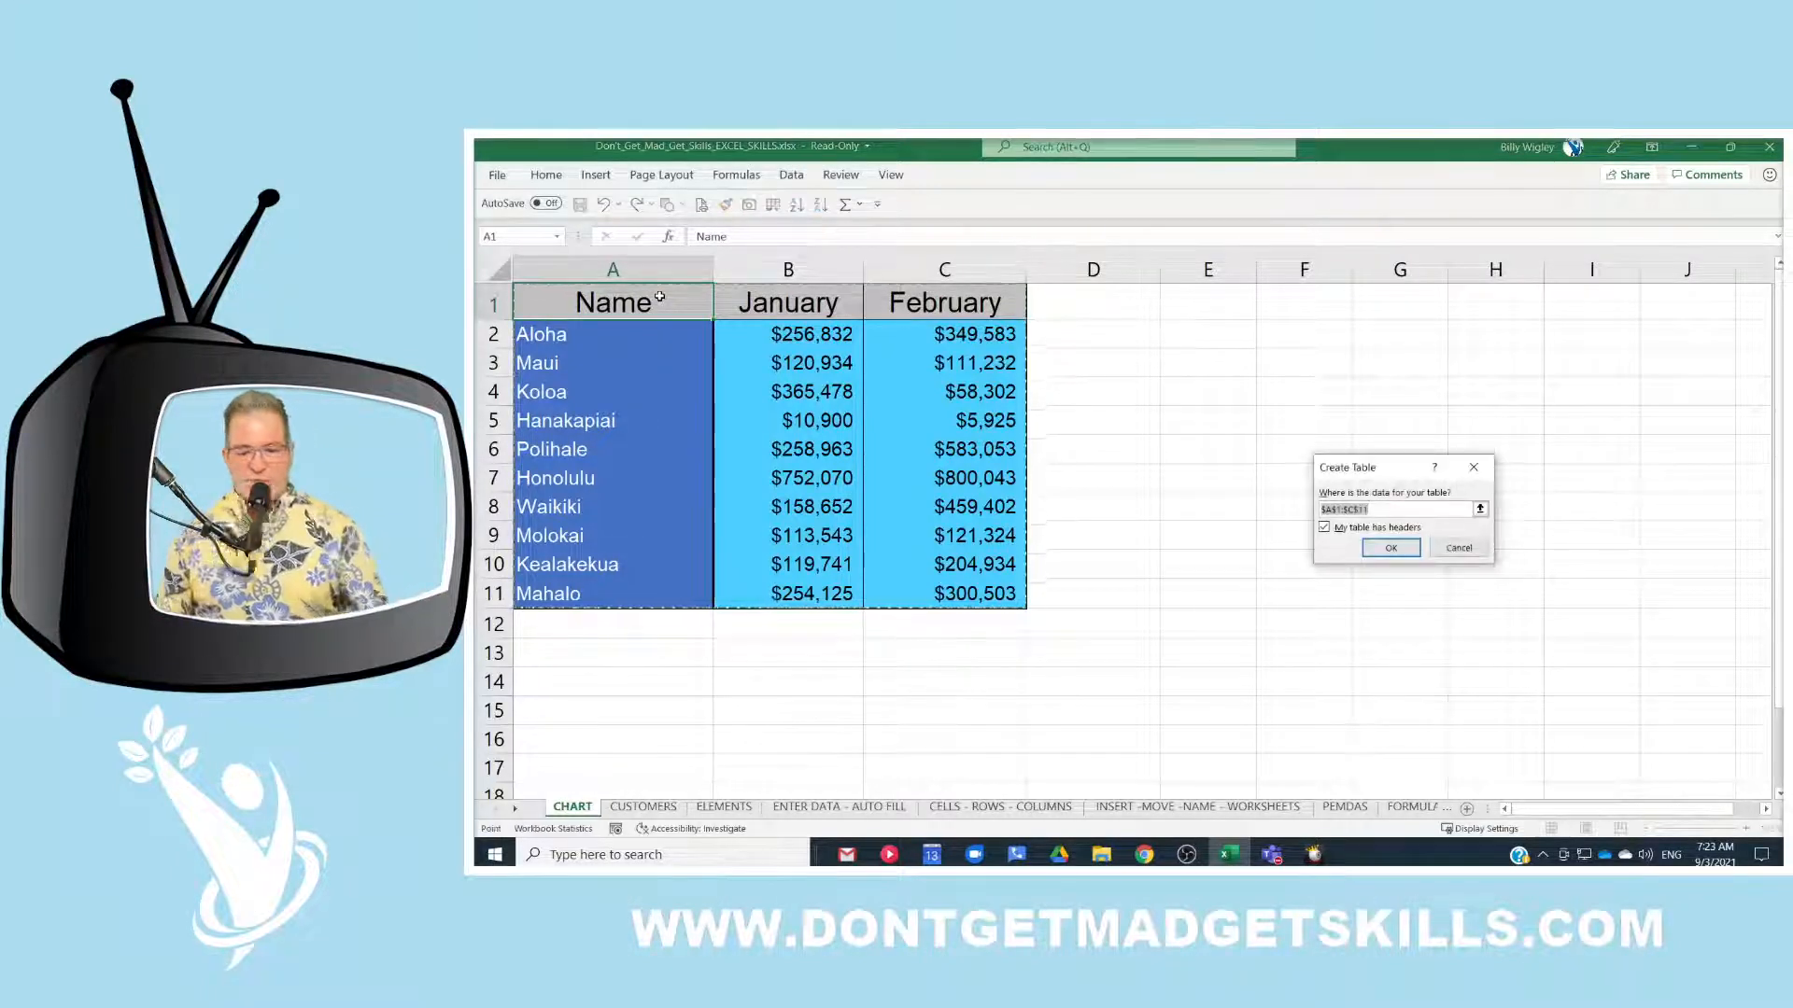
drag(1344, 468, 1067, 321)
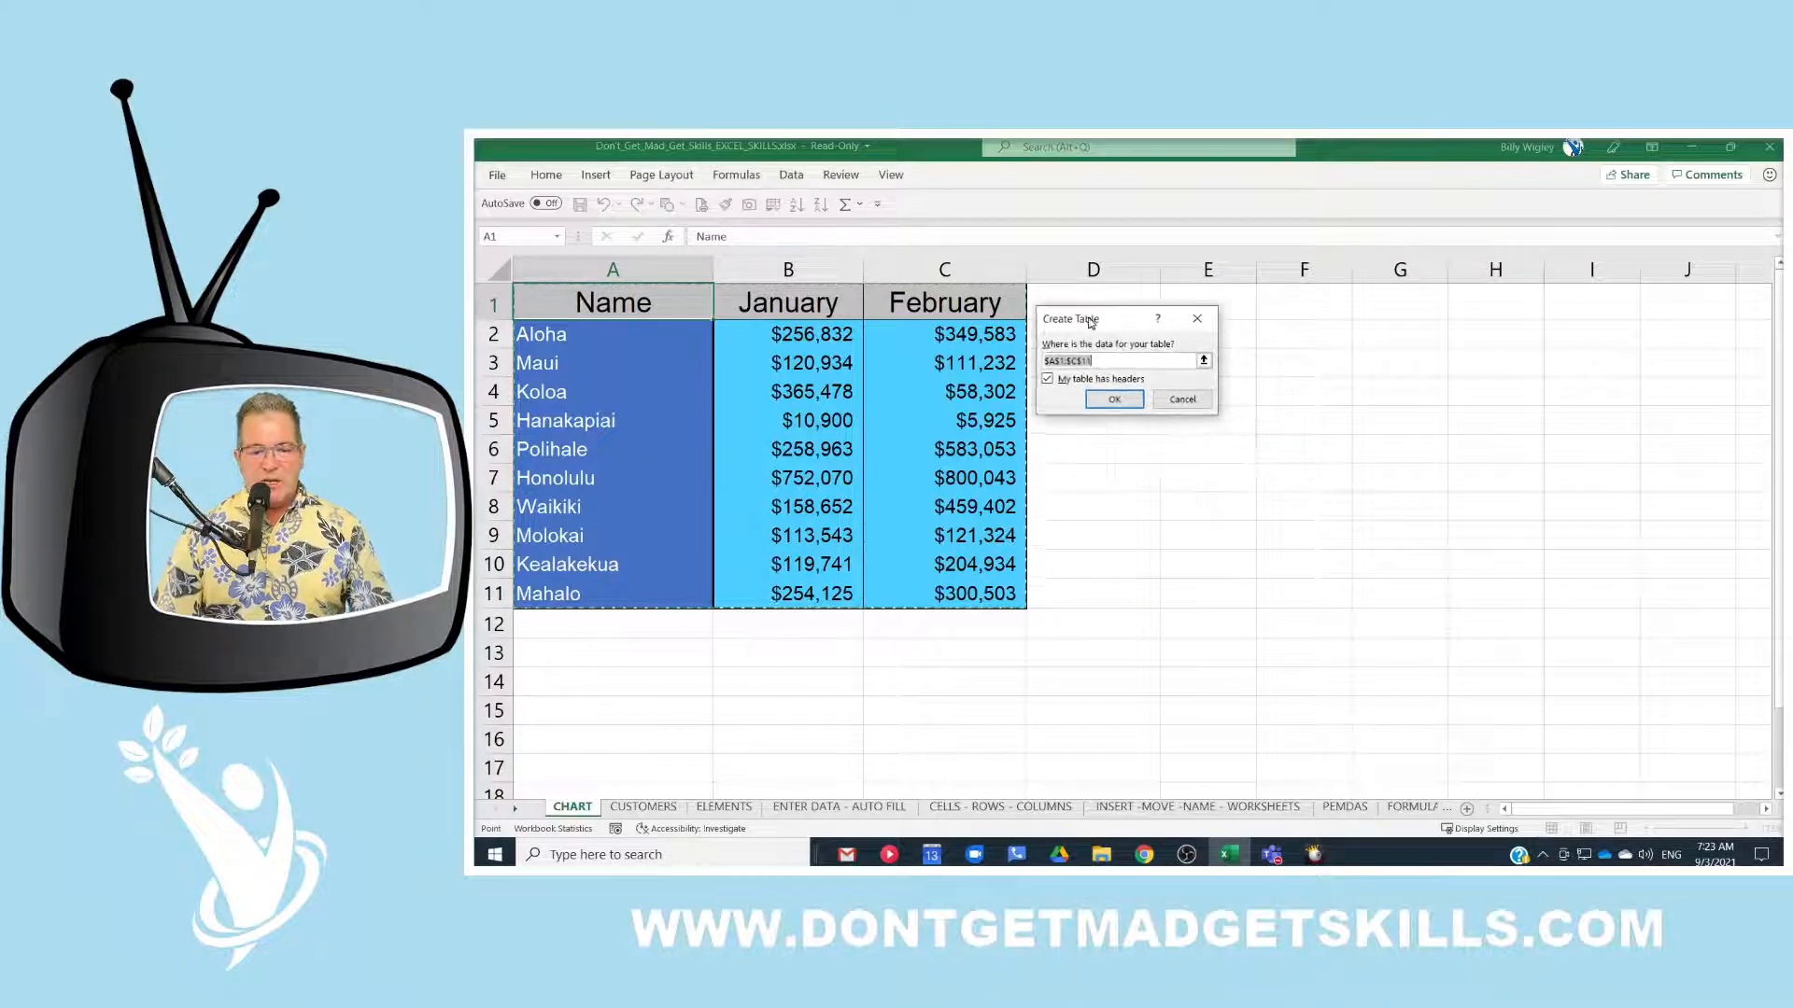
click(1135, 403)
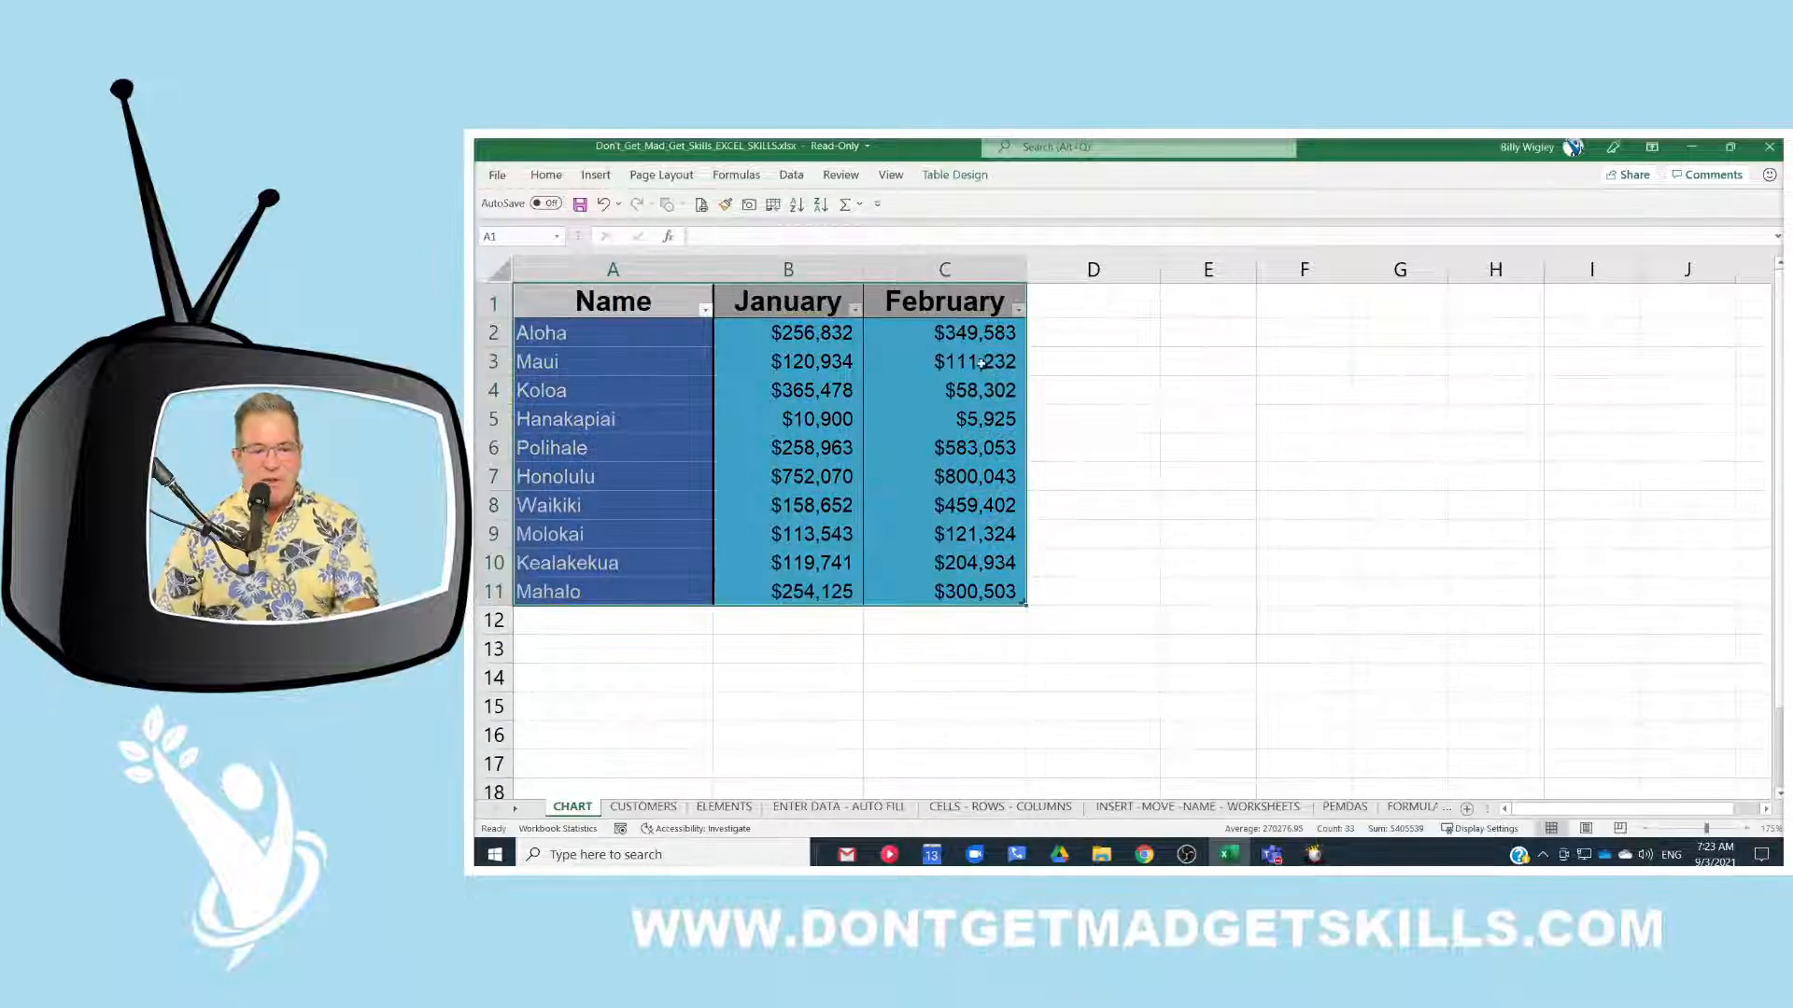
click(980, 363)
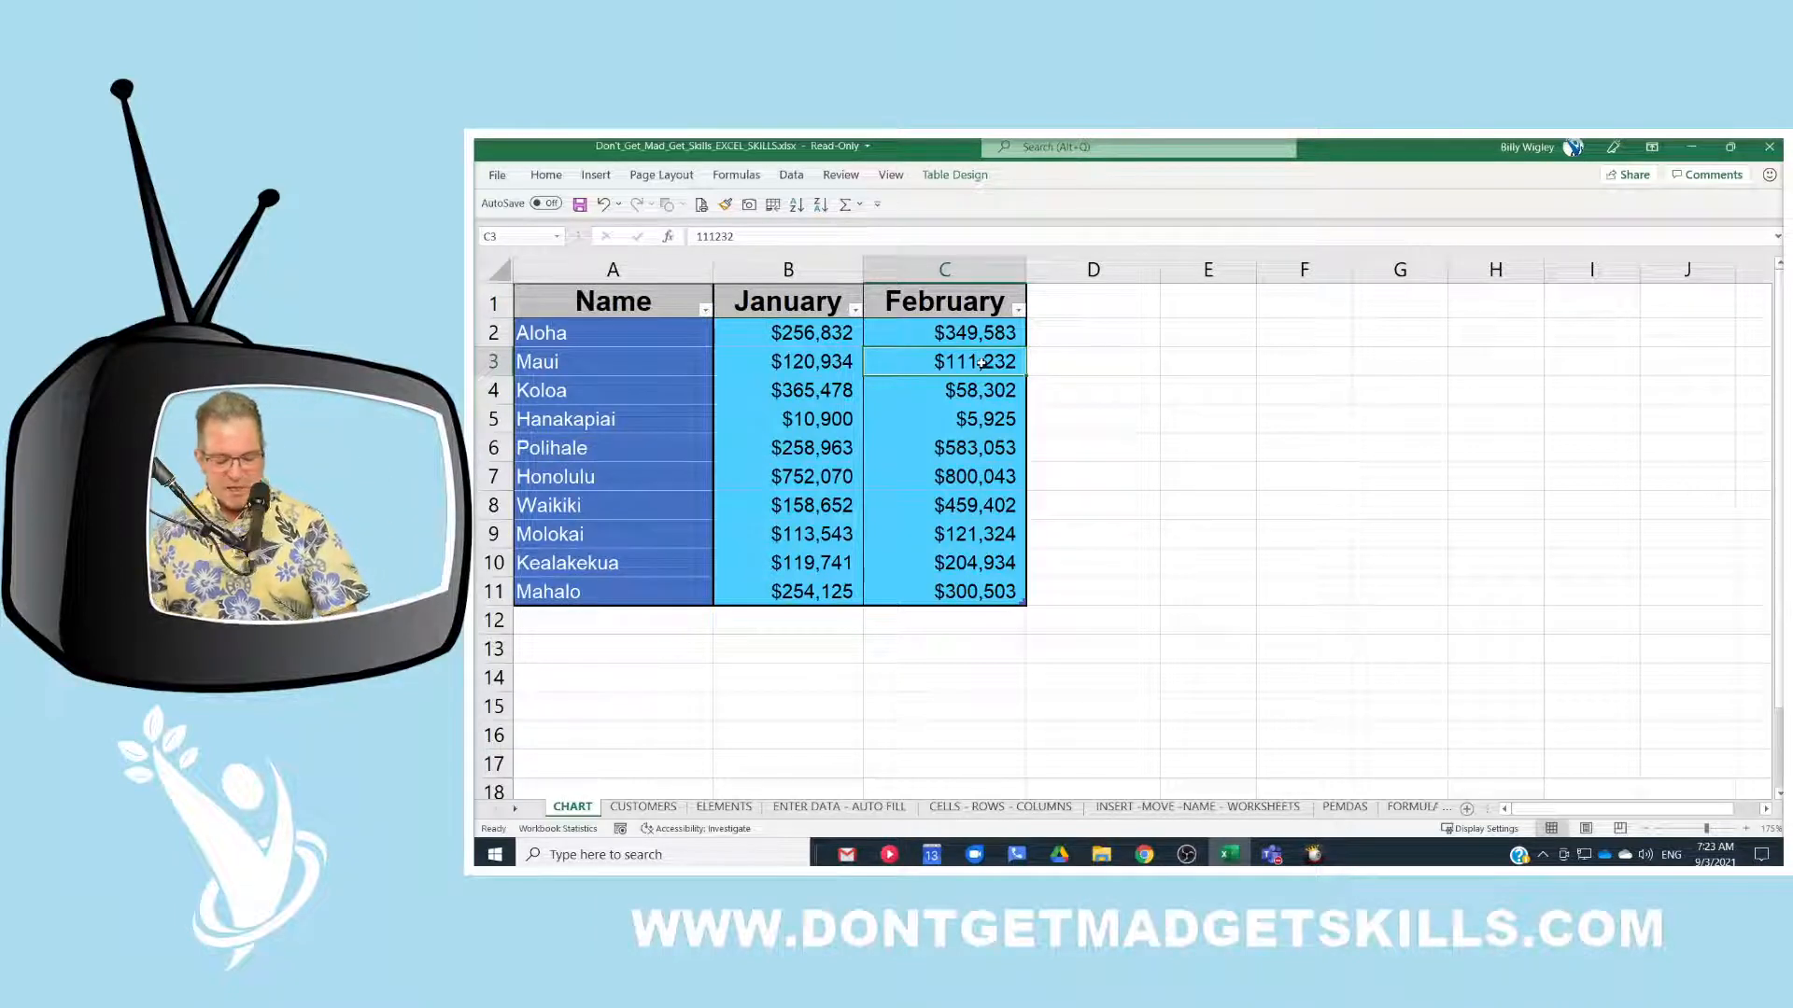
key(ctrl+z)
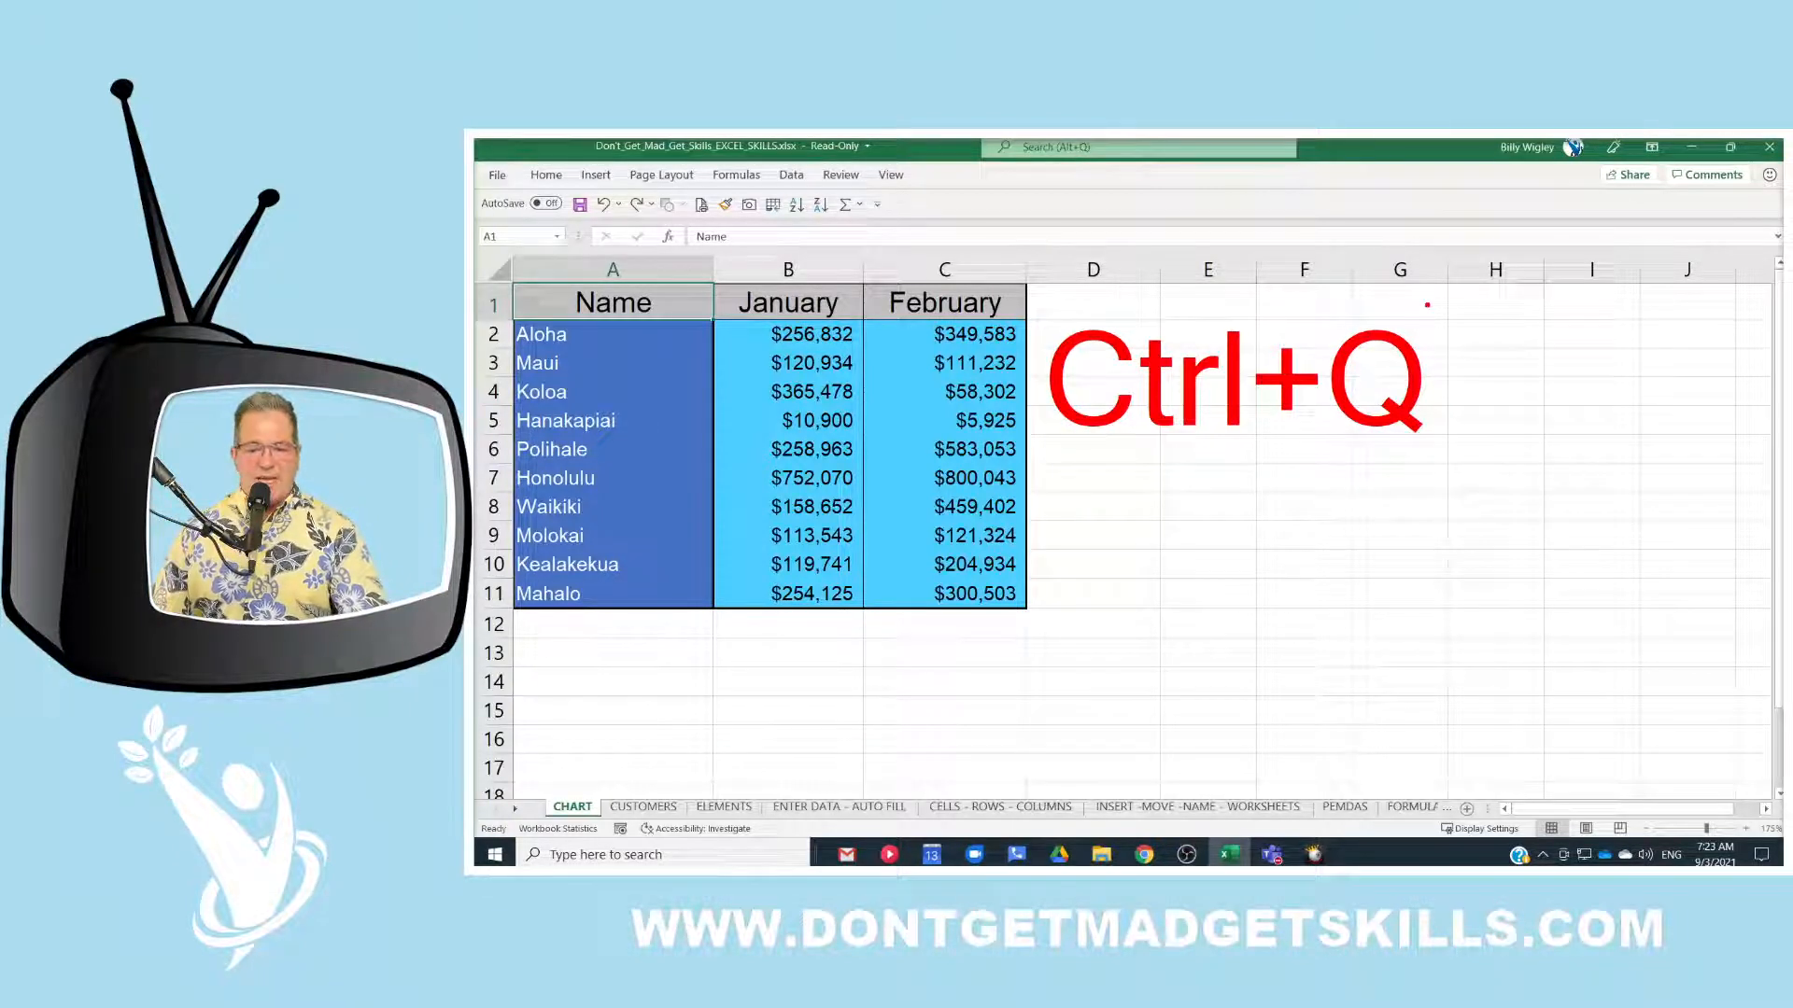
click(791, 175)
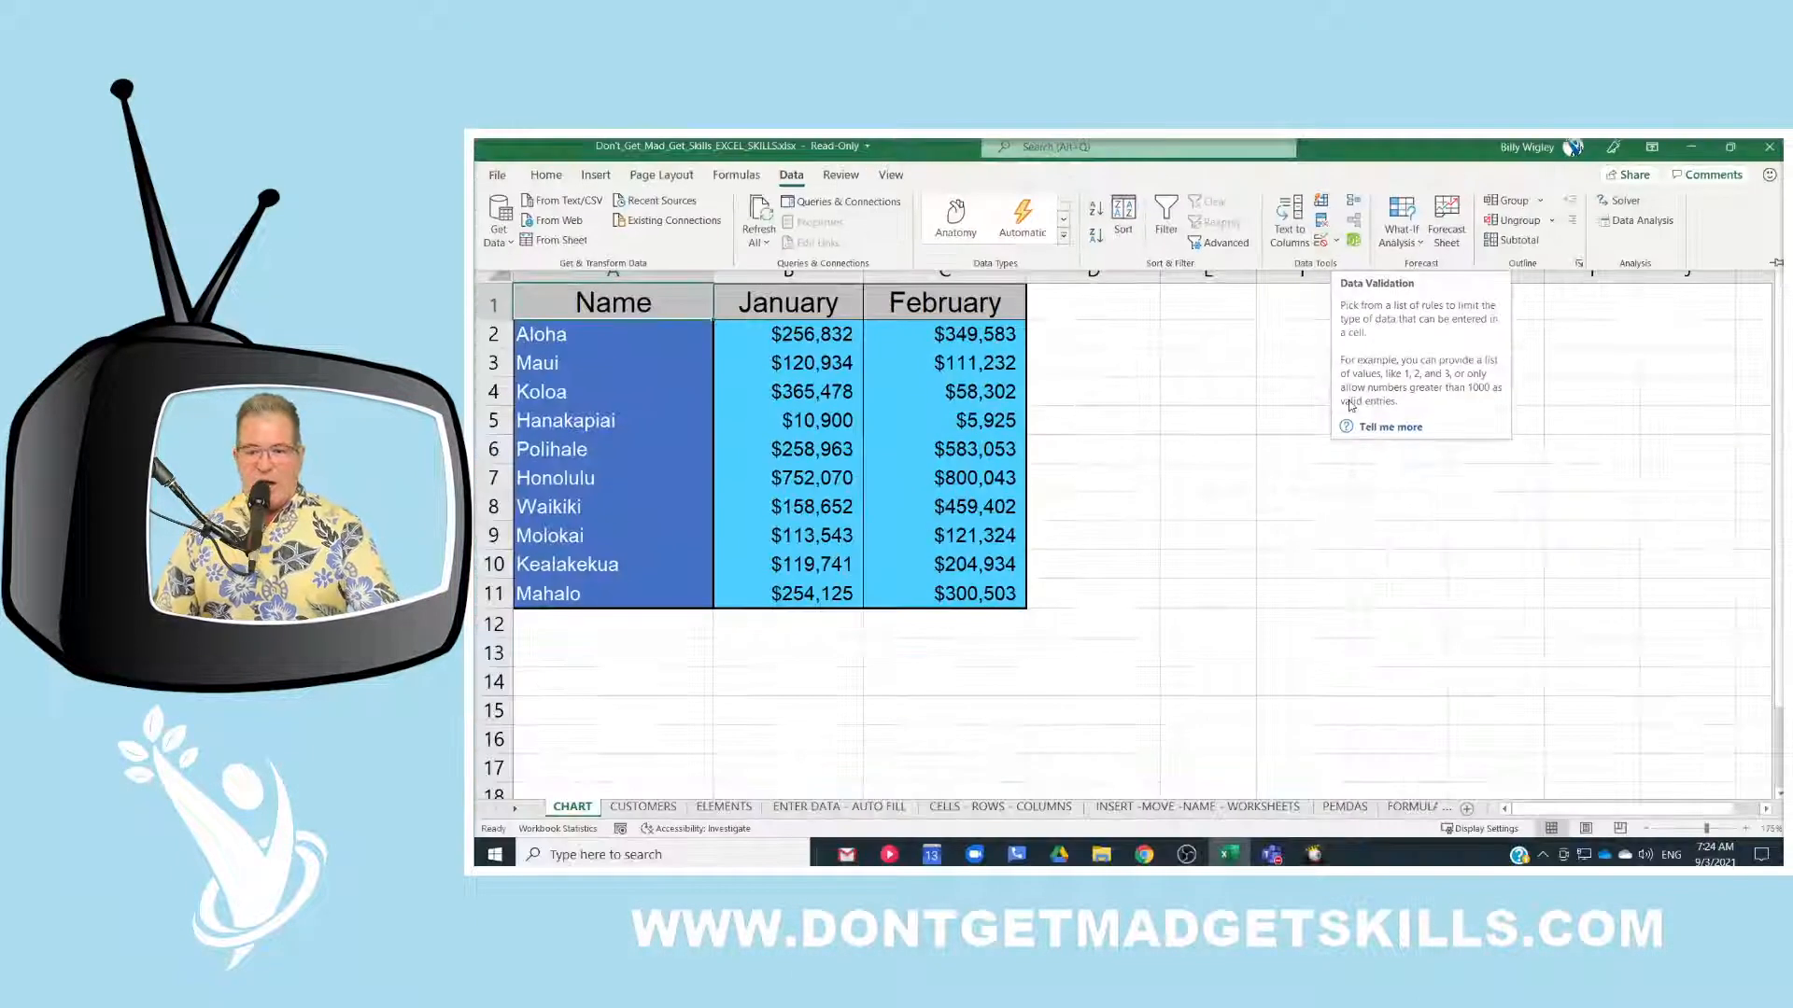
click(1254, 347)
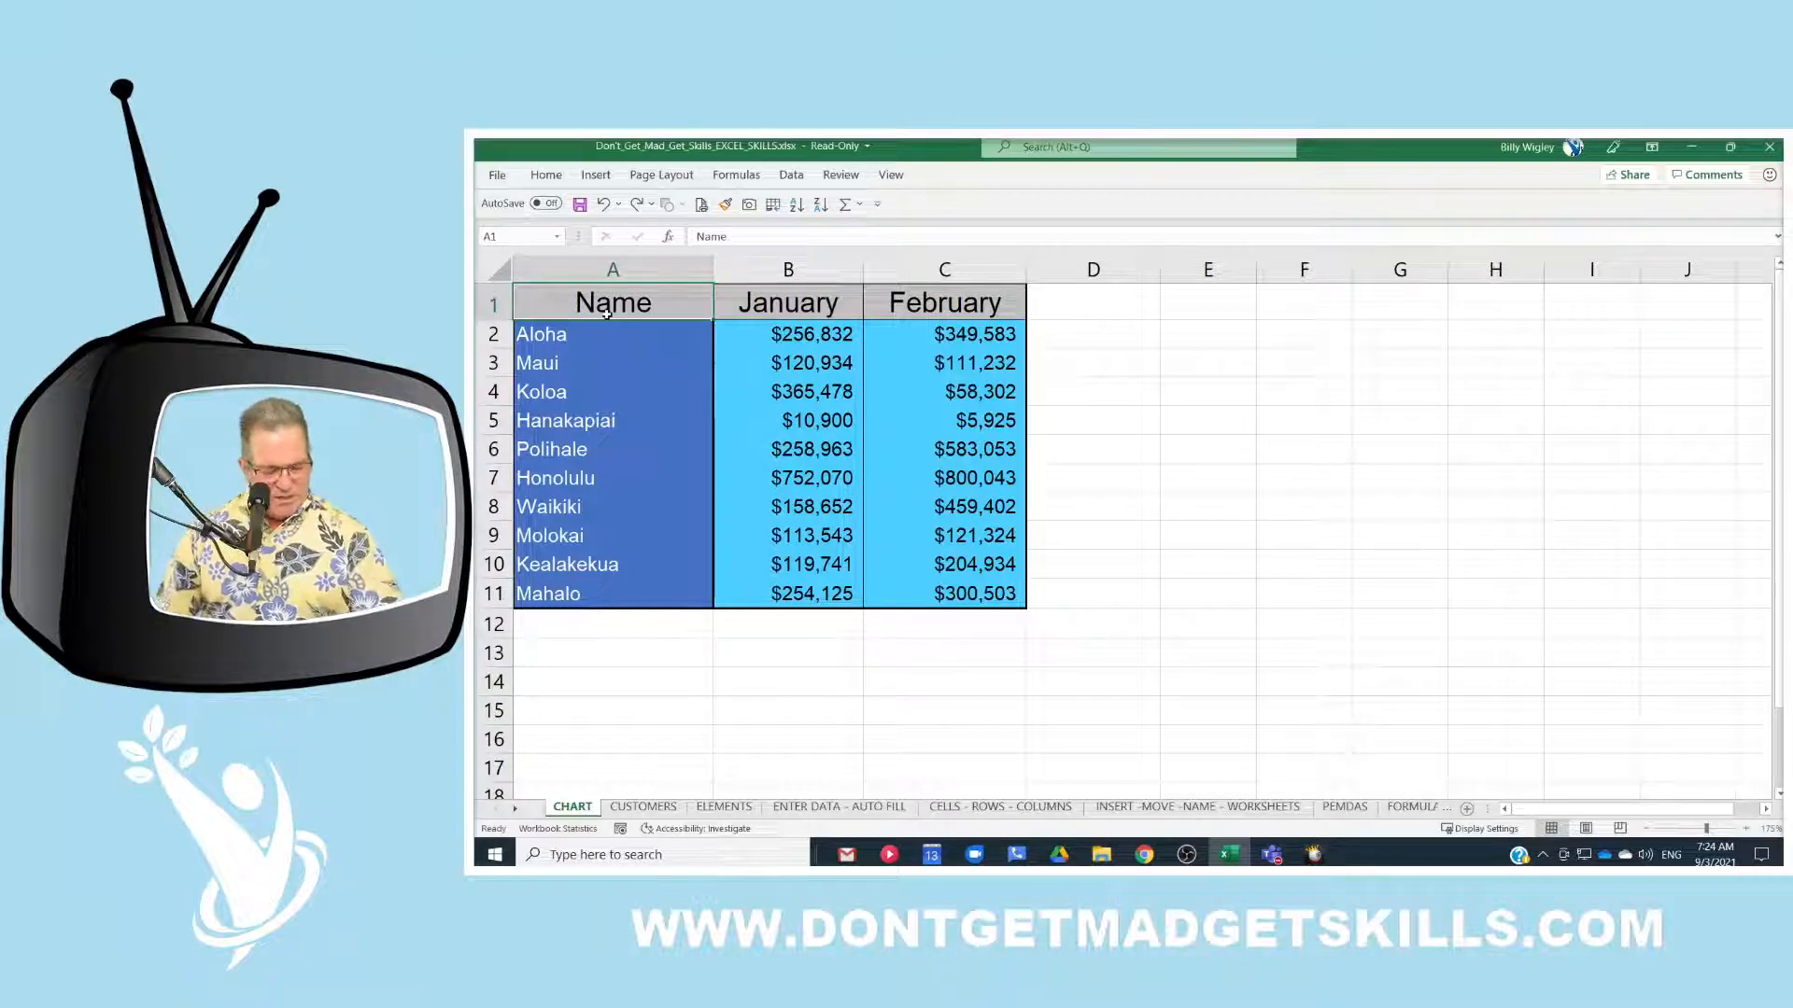
Step: Select the whole data range and use Quick Analysis to add a % Total column in column D
key(ctrl+a)
key(ctrl+q)
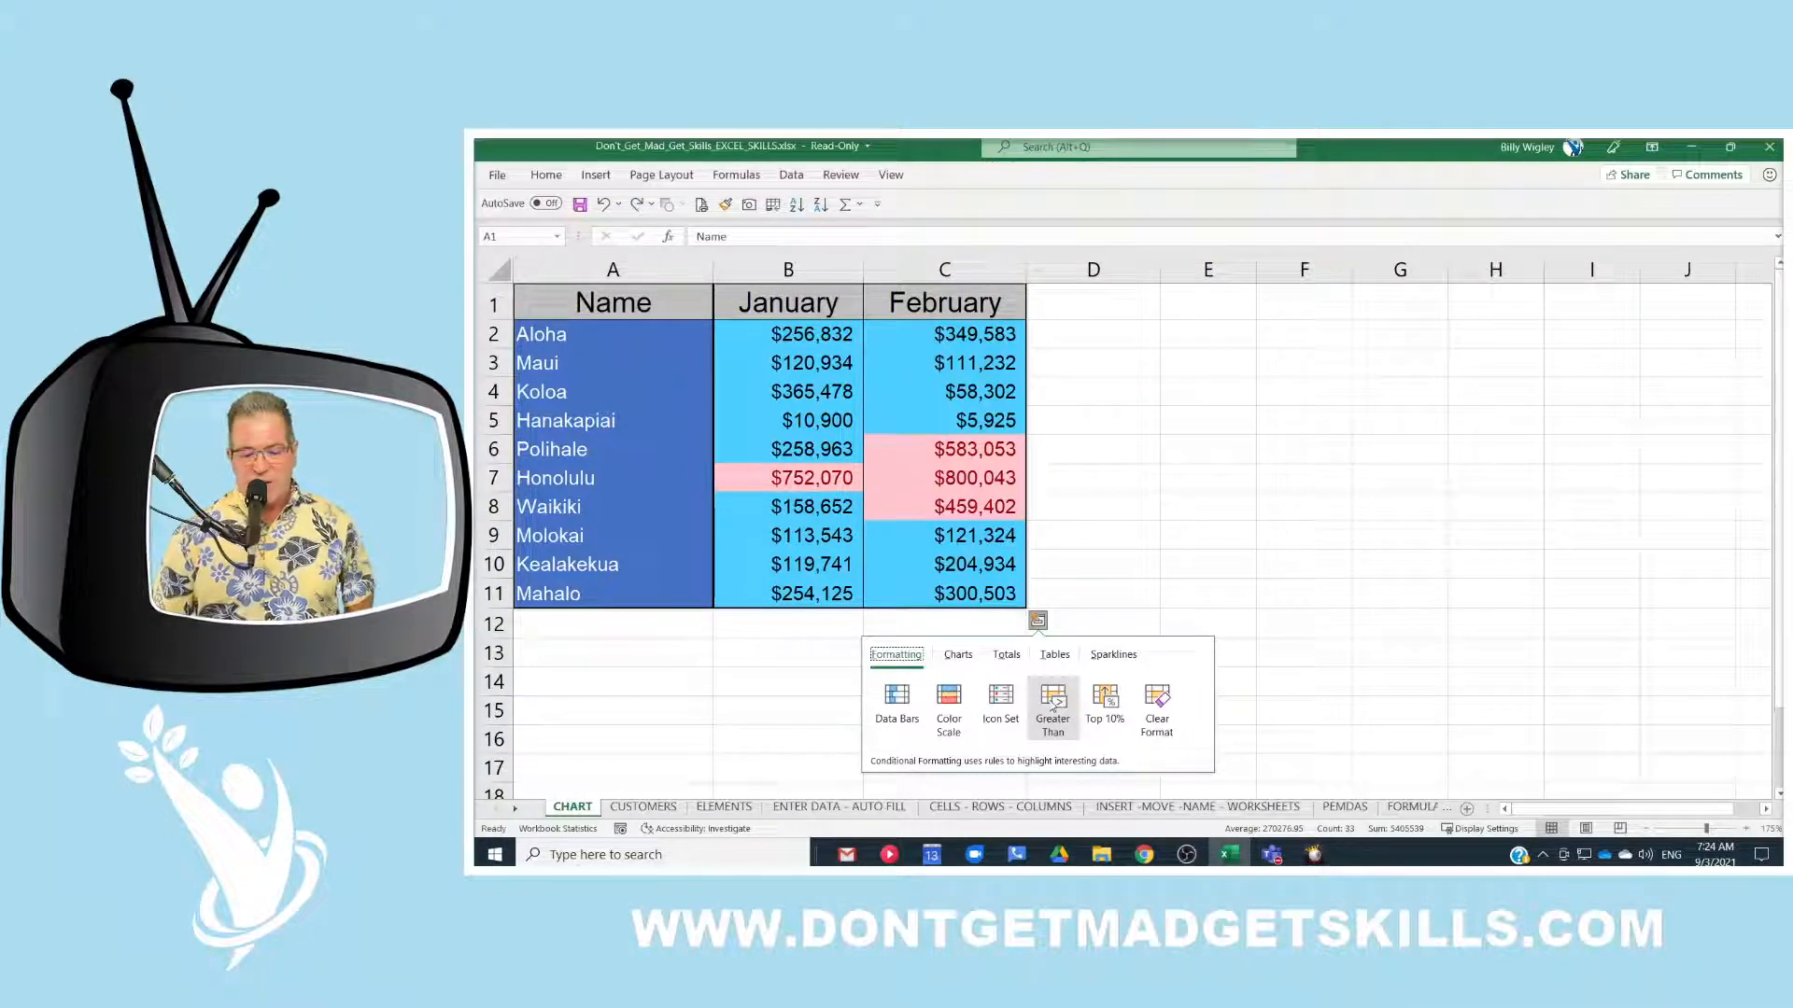
click(957, 655)
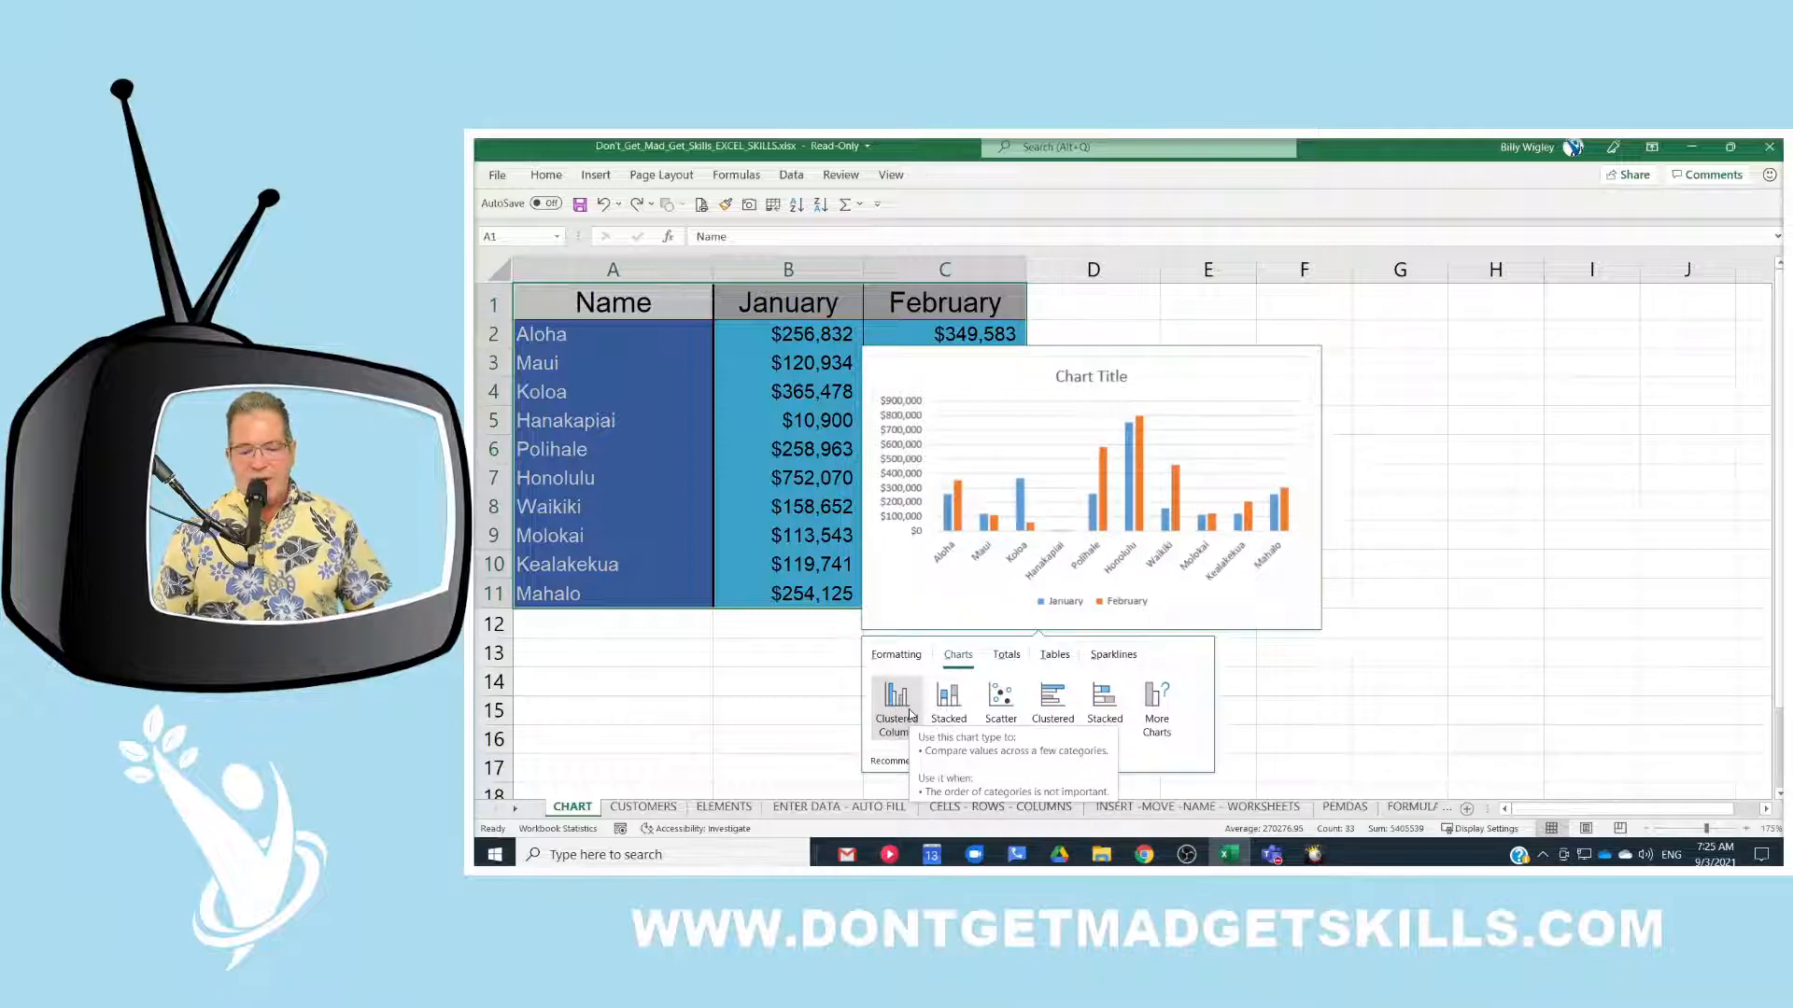
click(1007, 657)
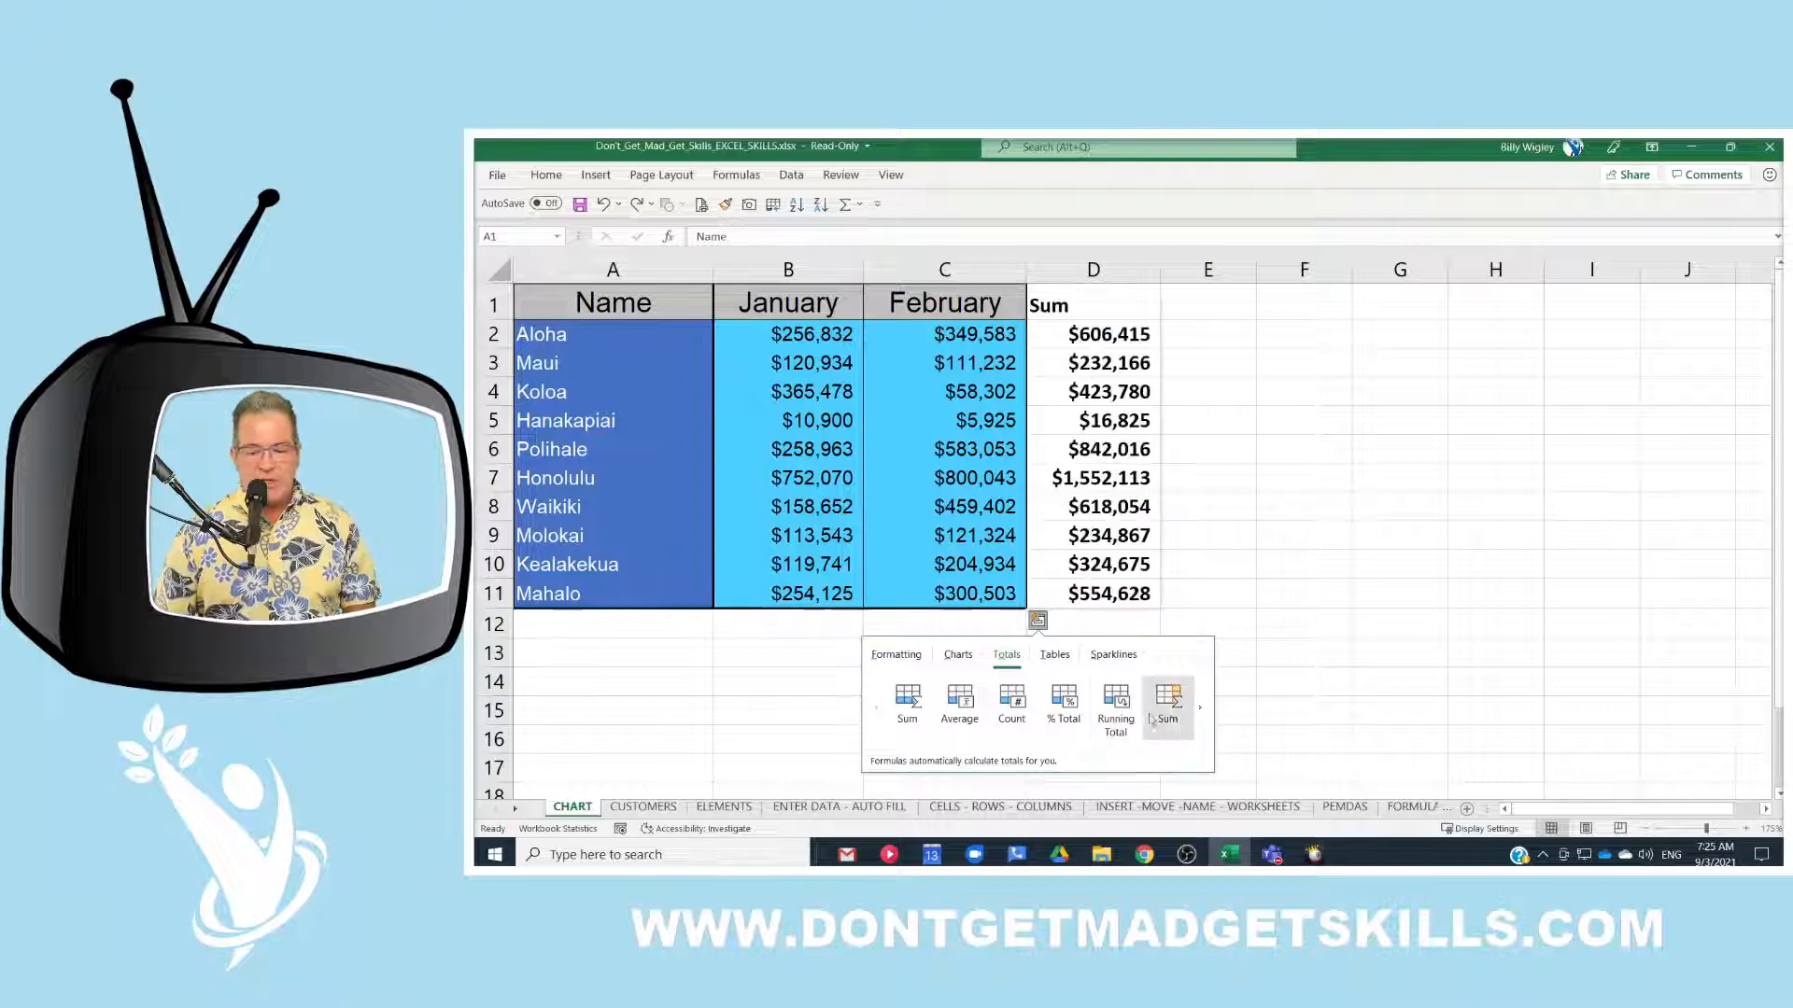
click(1205, 716)
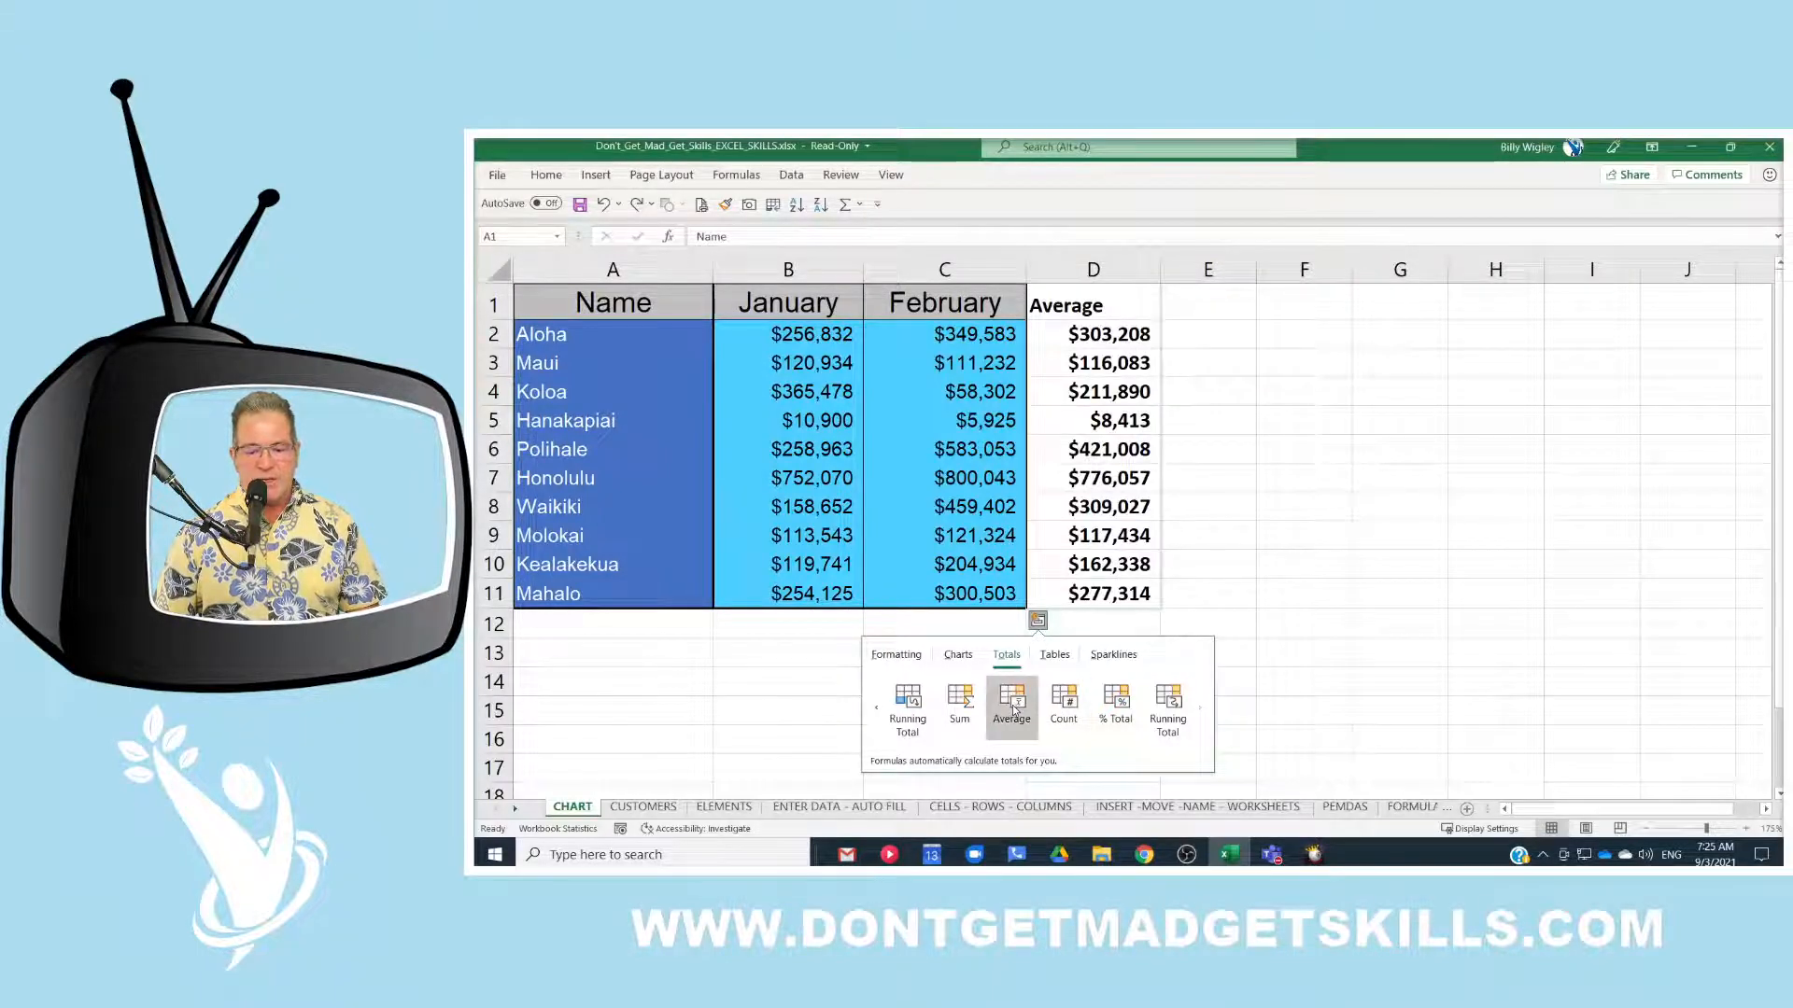
click(1116, 700)
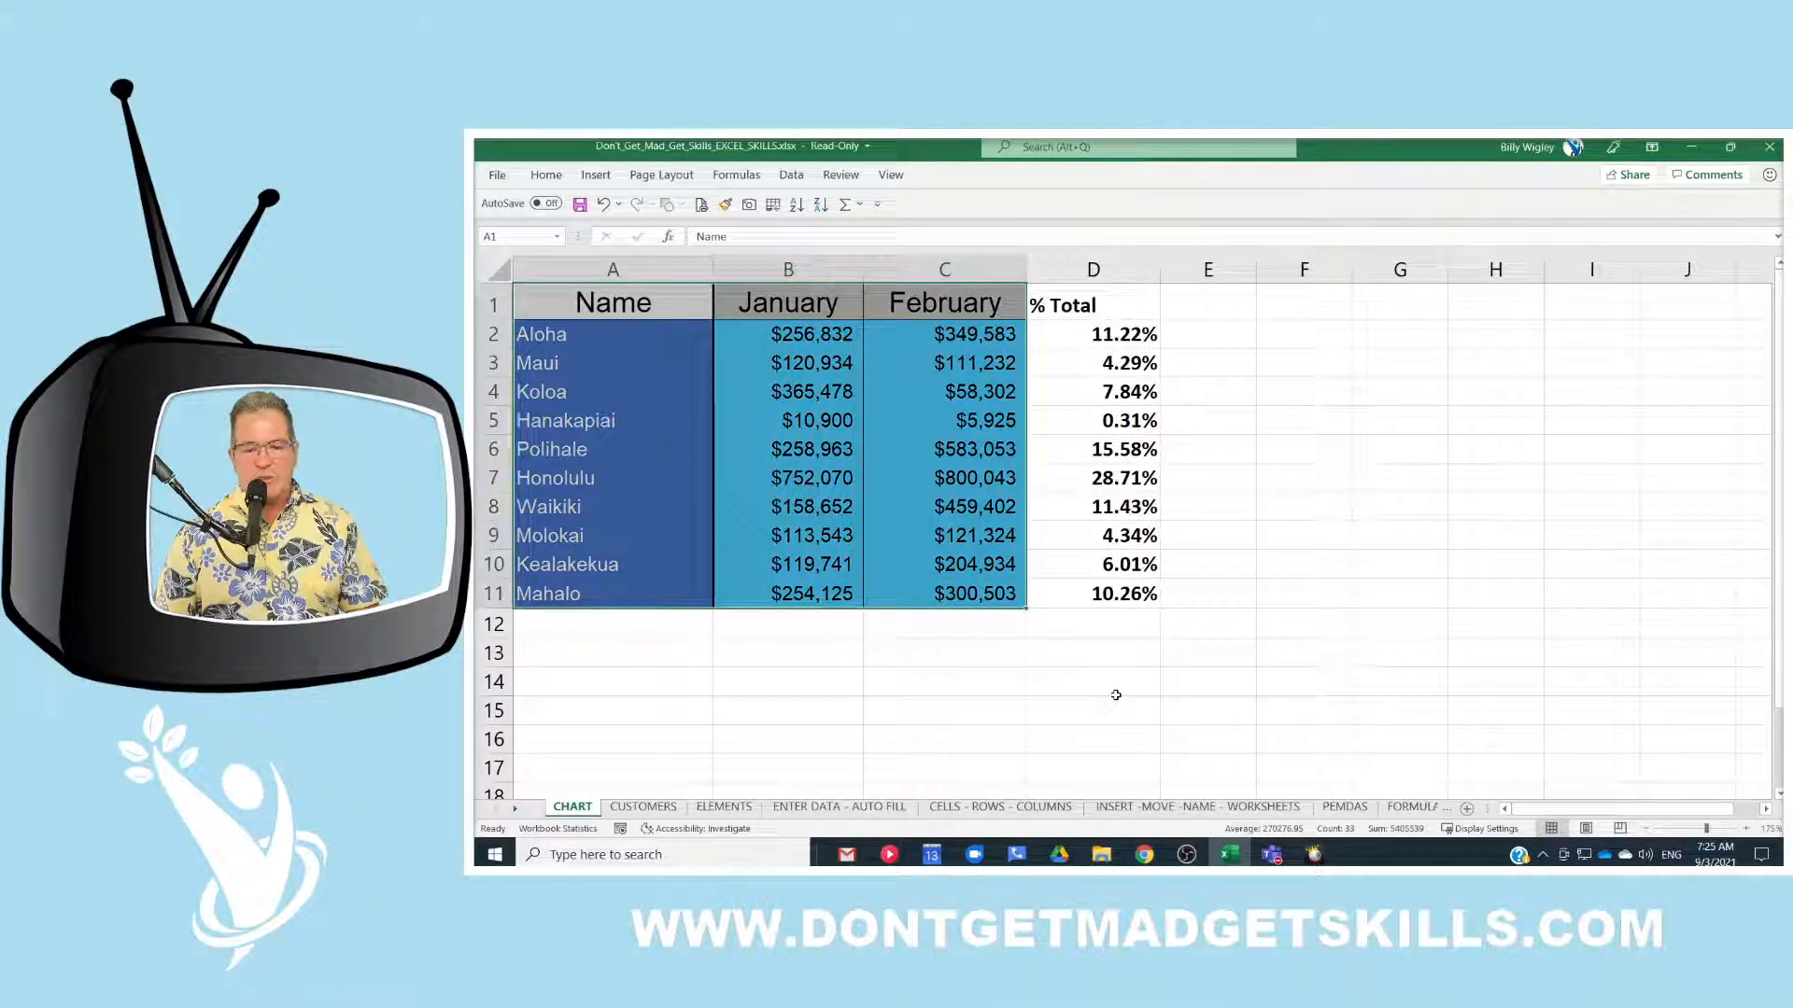
Step: Extend the February column C1:C11 into column D, filling formatting only over the % Total column
click(1003, 304)
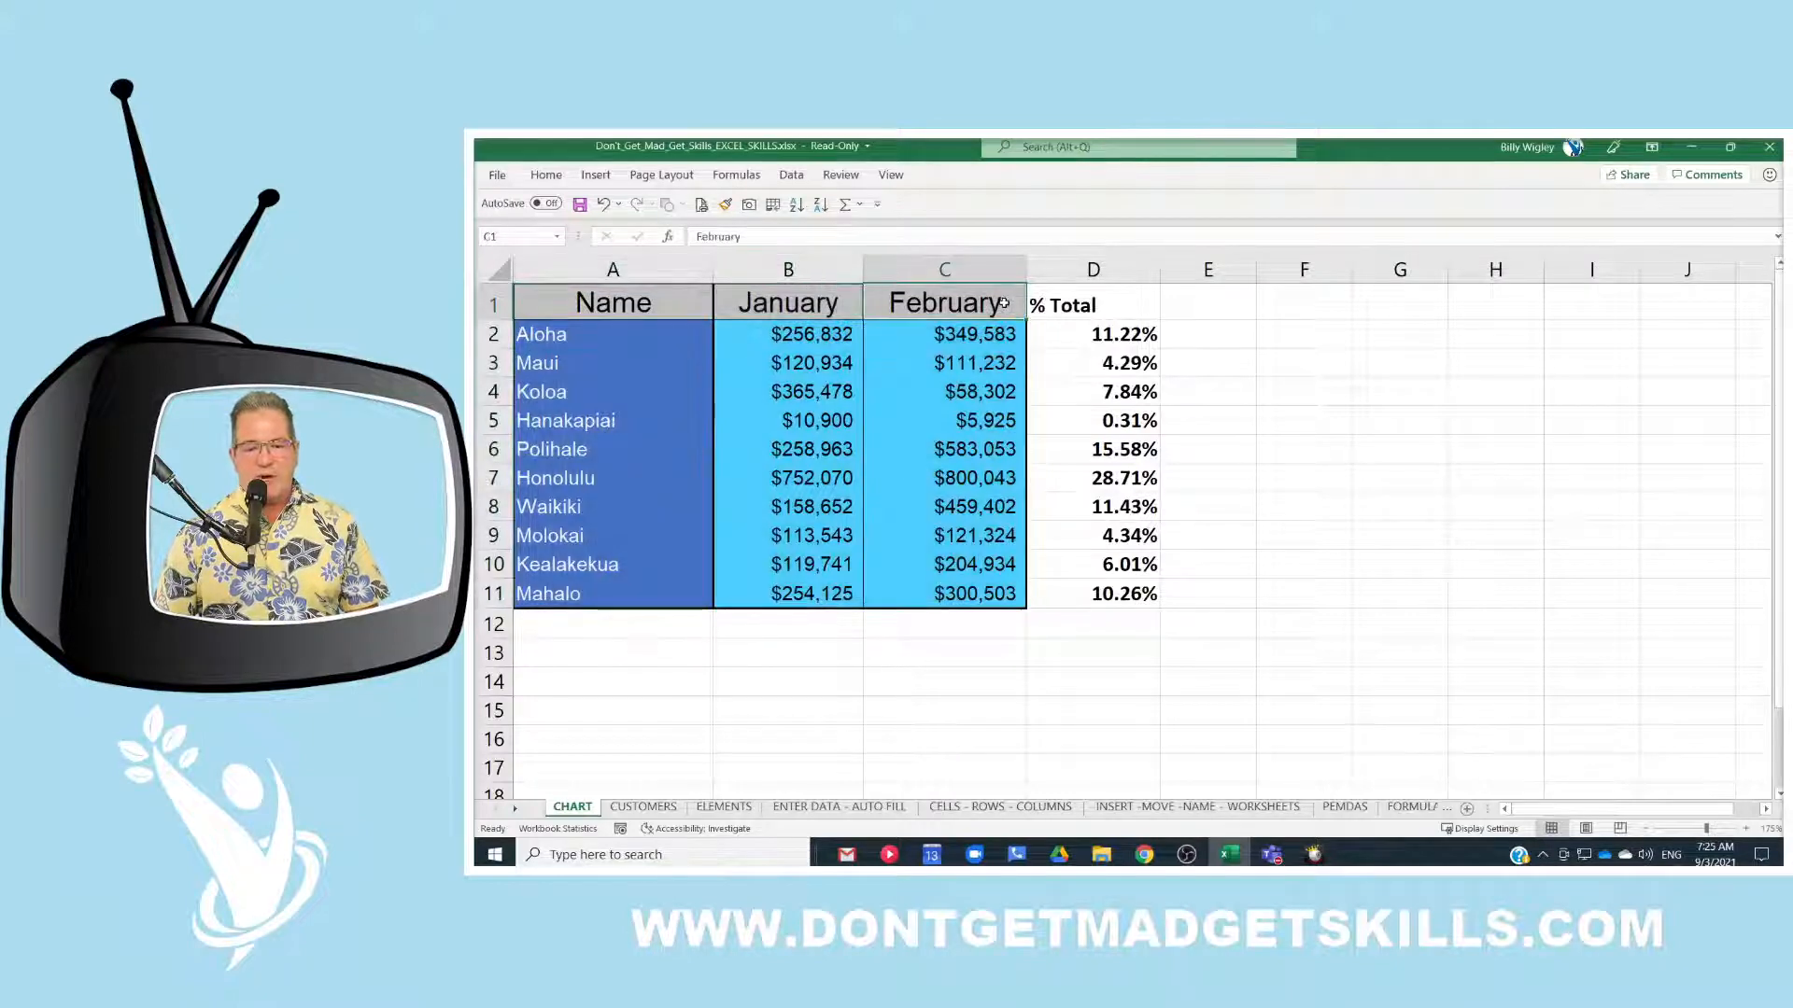
drag(1003, 303, 988, 590)
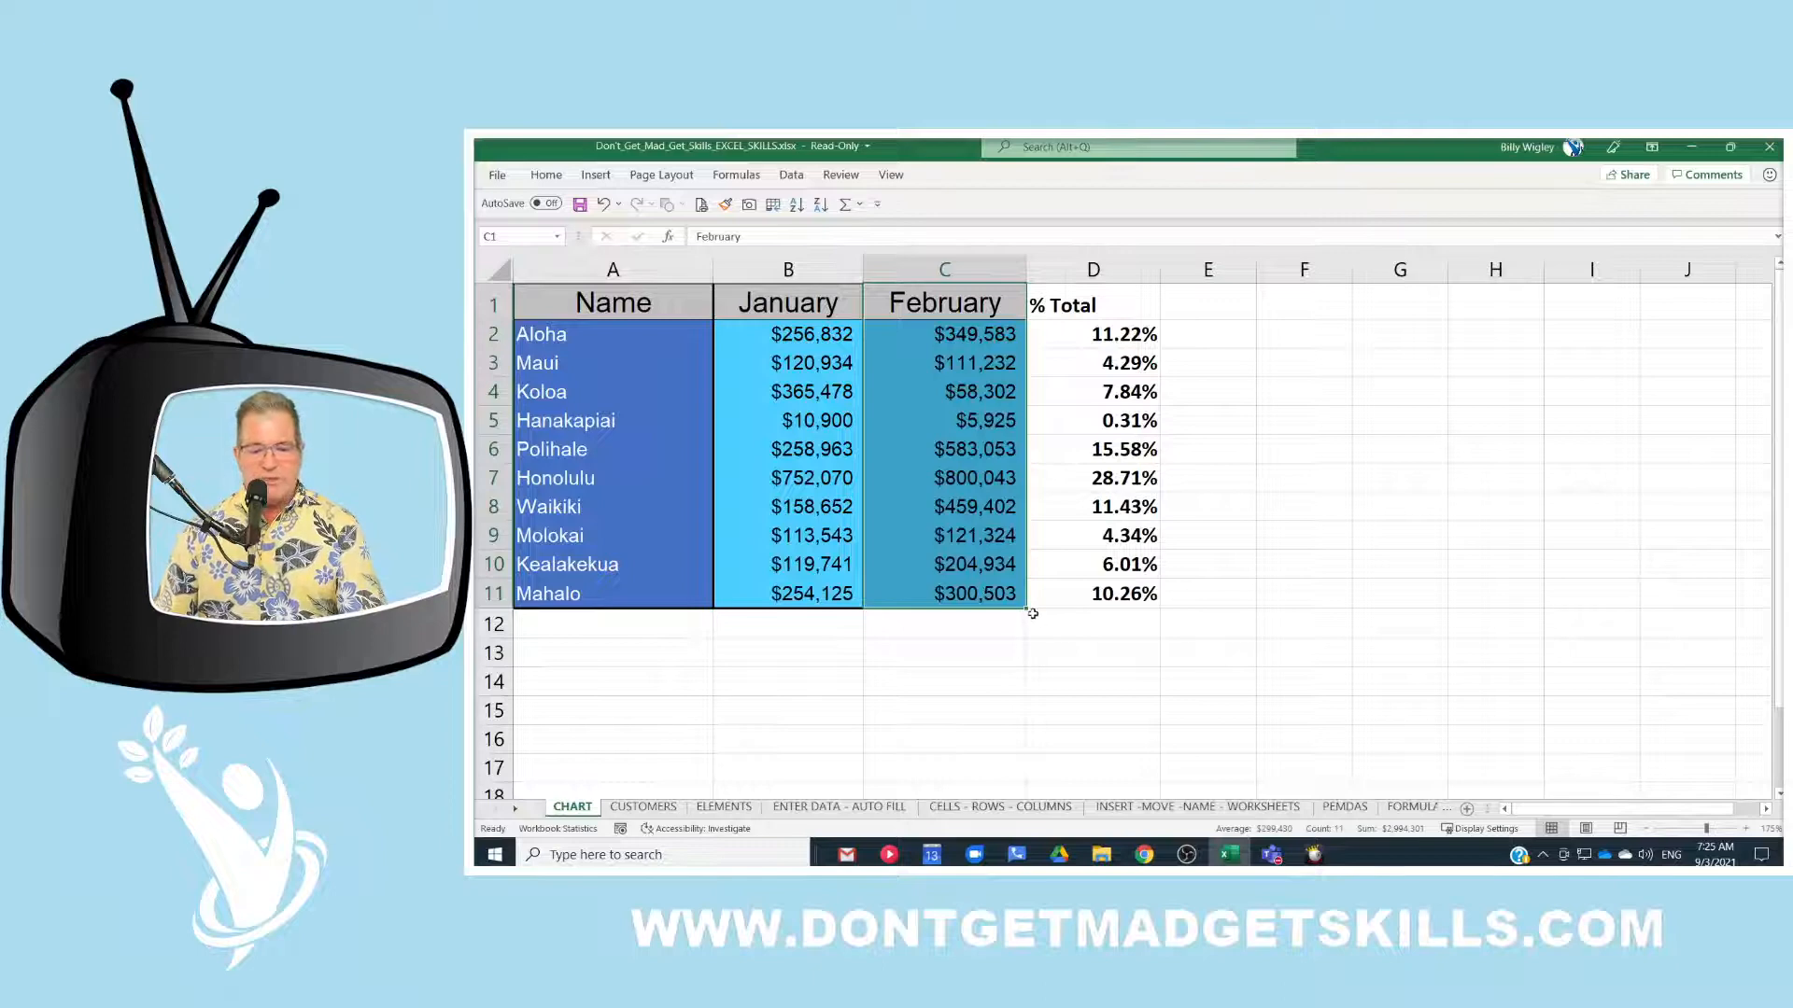
drag(1032, 614, 1123, 615)
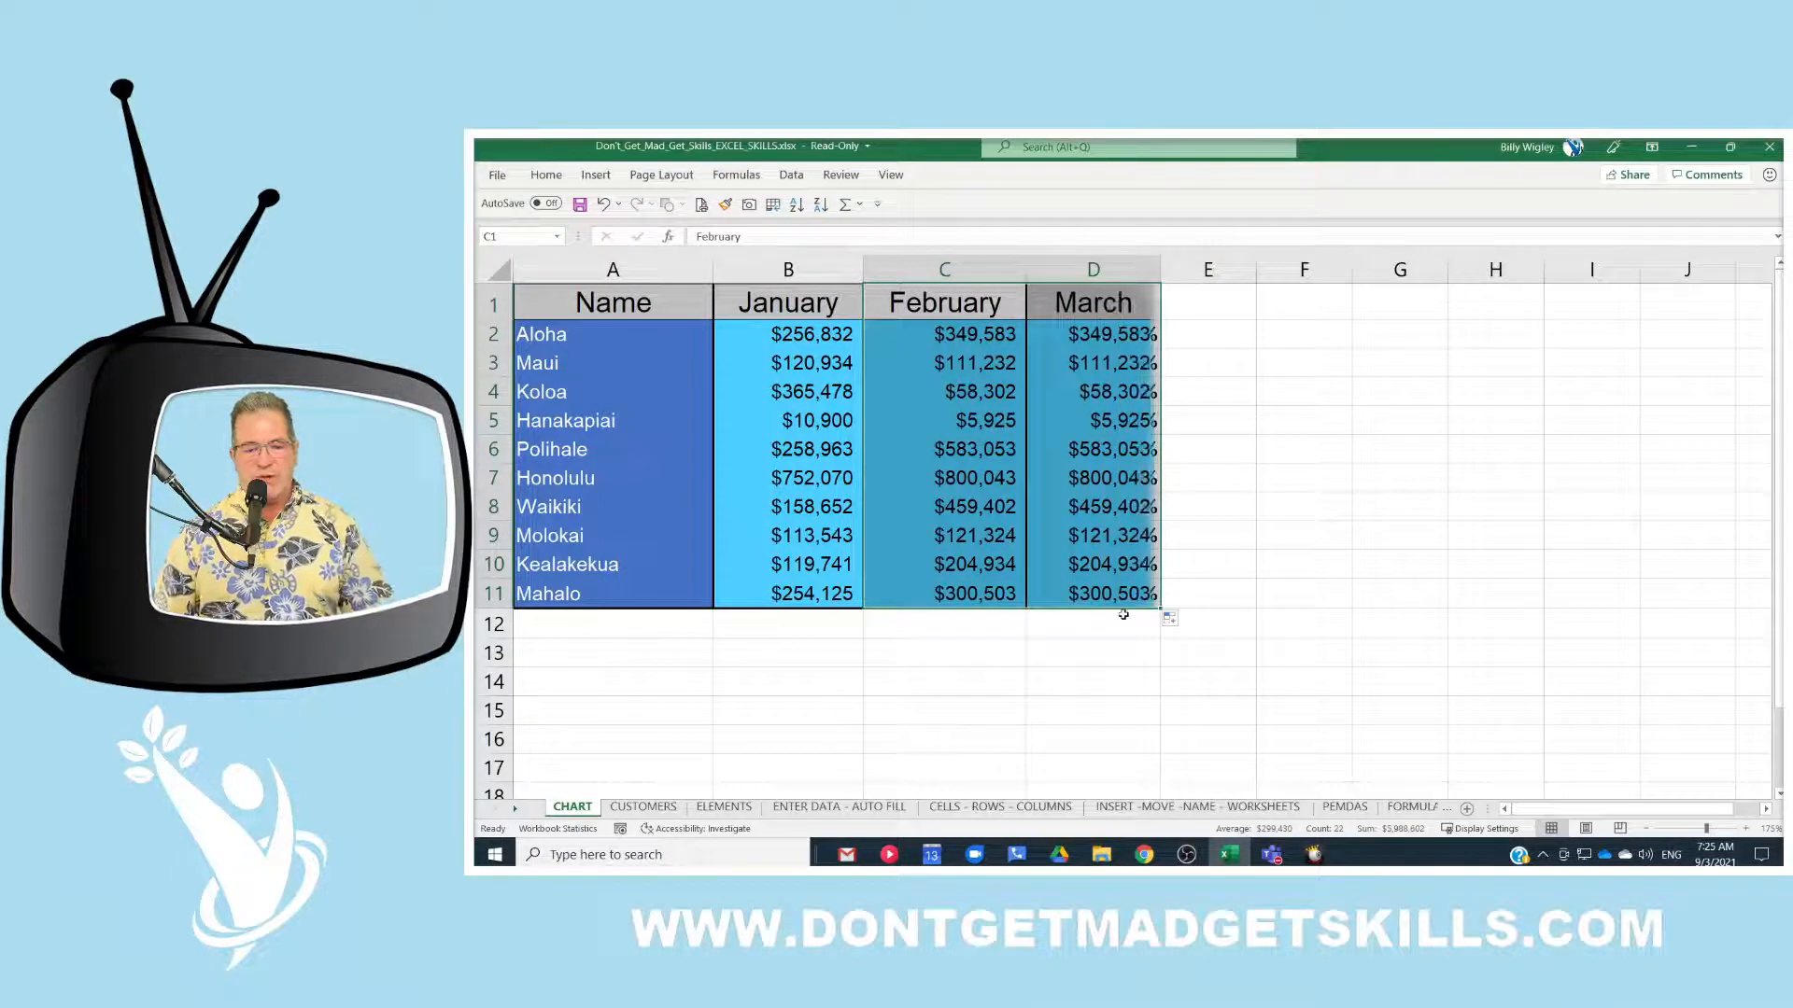
click(1182, 624)
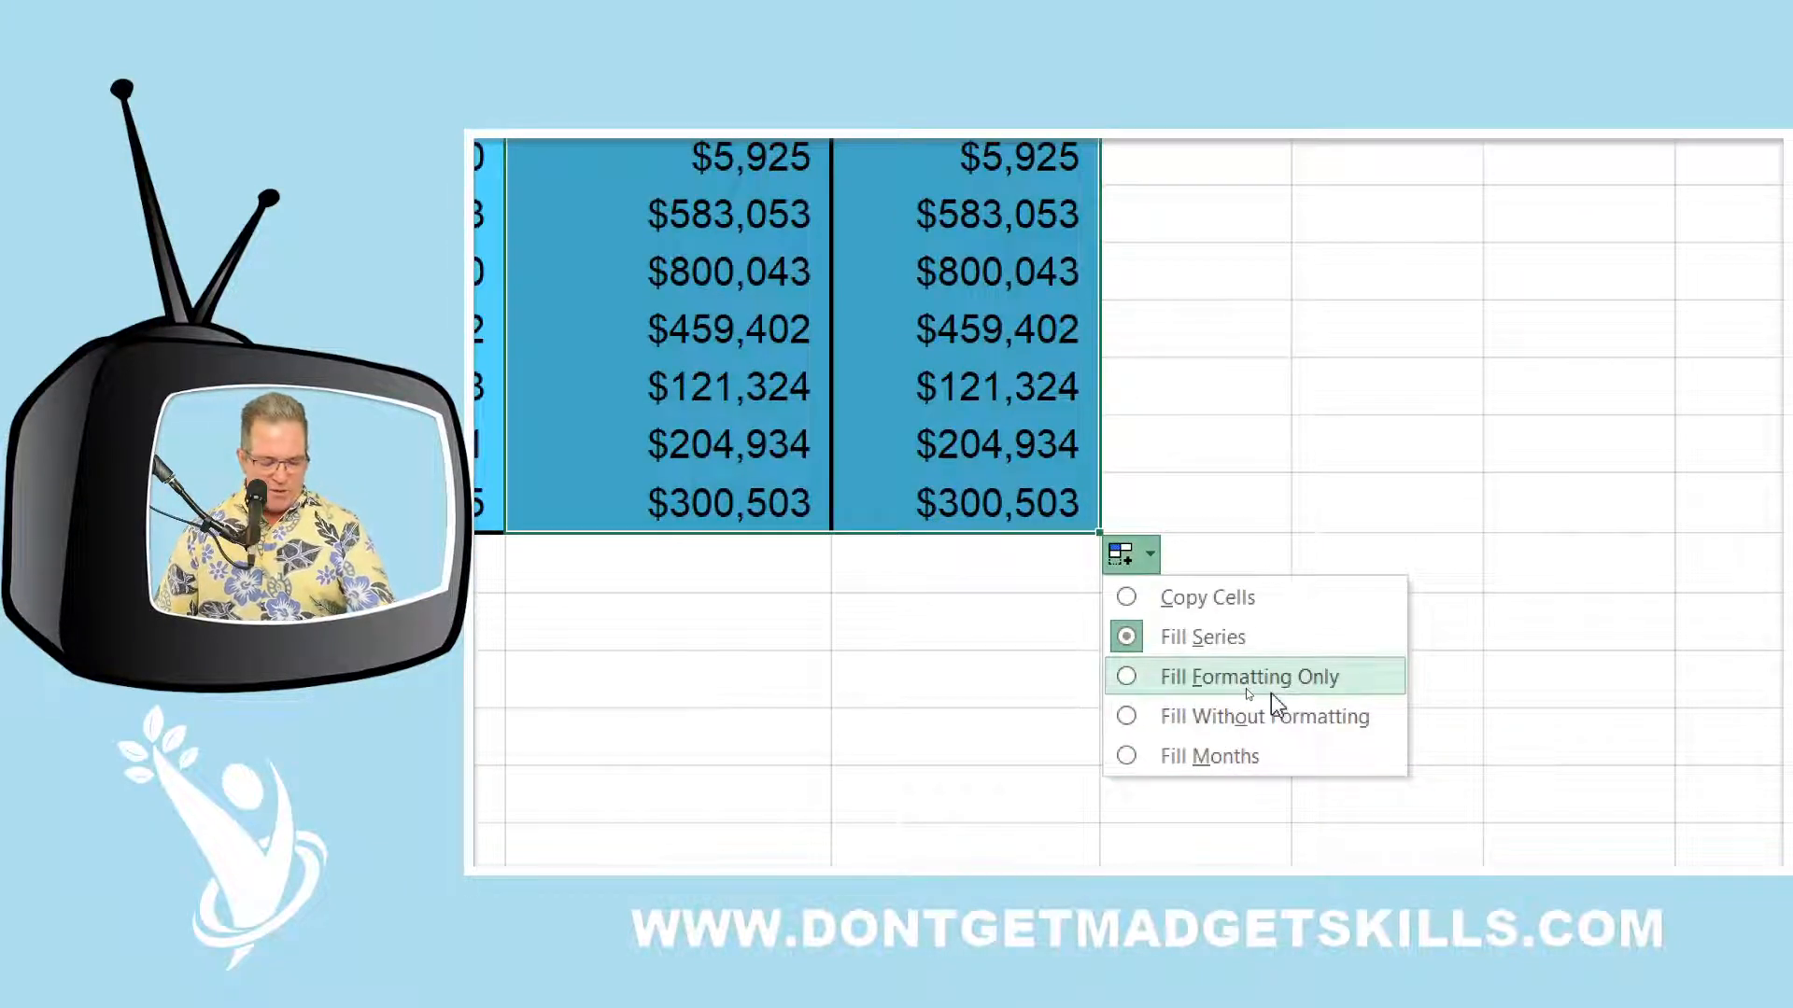
click(1249, 676)
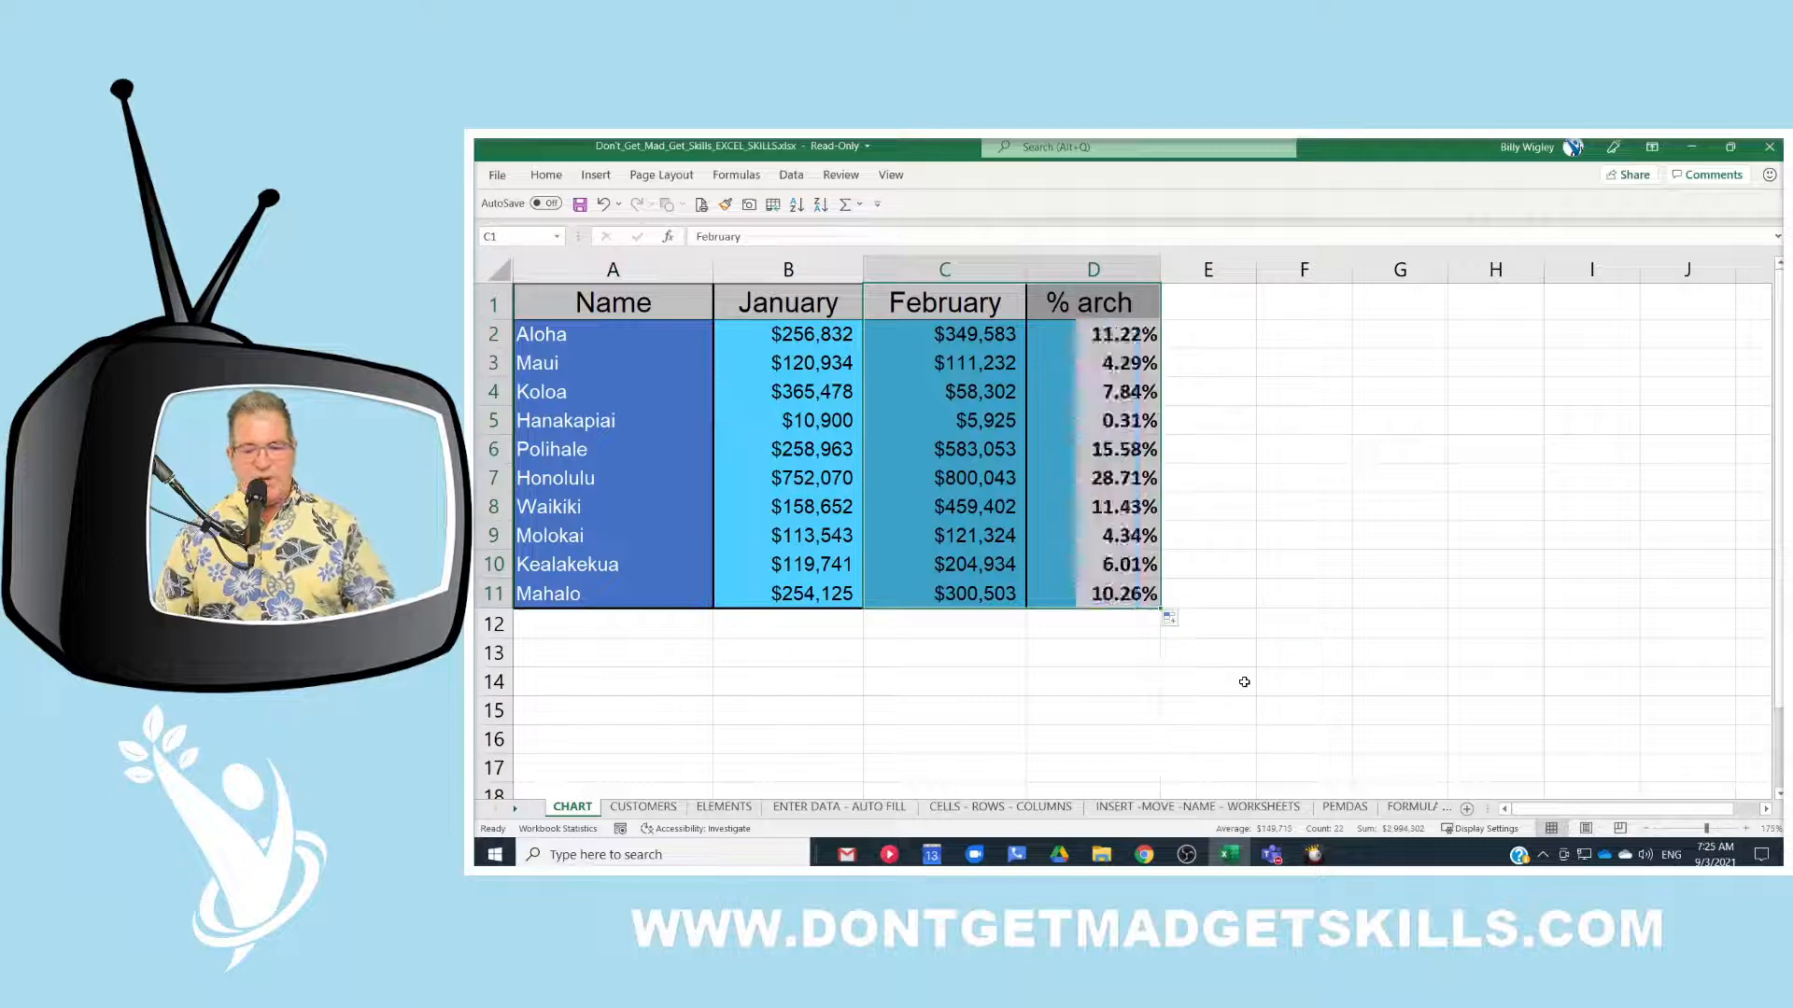
Step: Undo the formatting fill on the % Total column
click(1241, 500)
click(1086, 341)
key(ctrl+z)
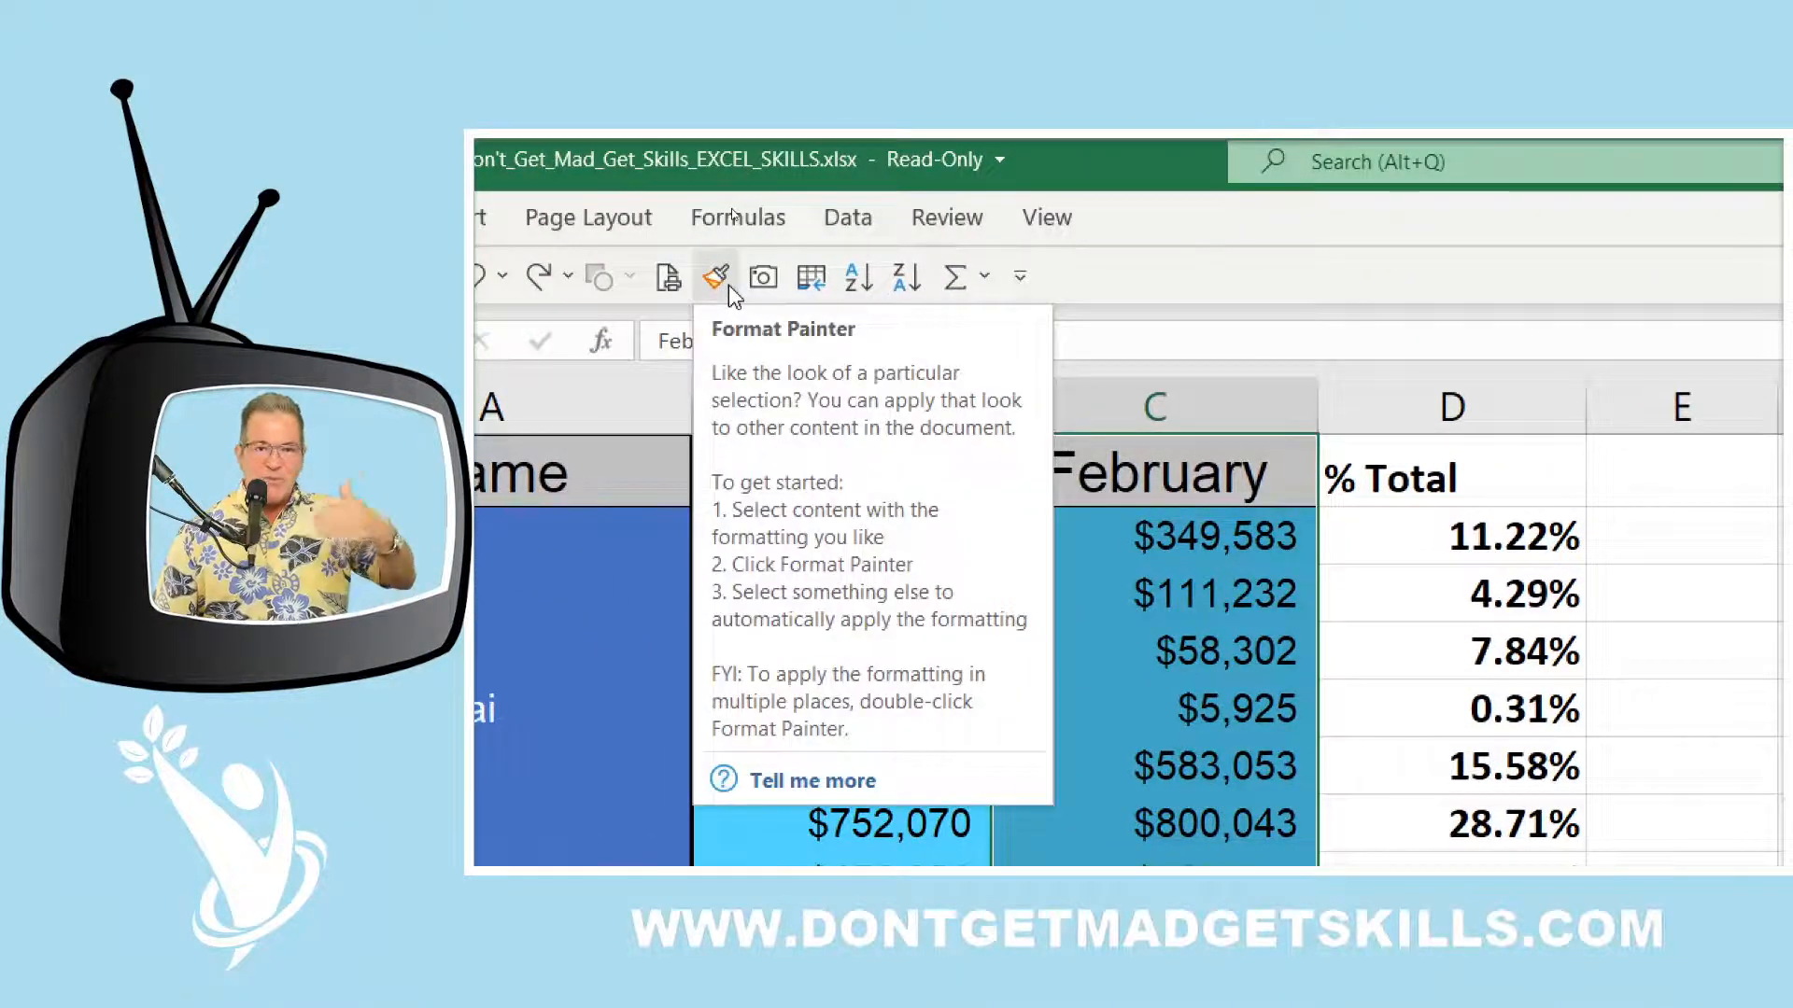
Step: Copy the February column's formatting onto the % Total column with Format Painter and format D2:D11 as percentages
click(728, 285)
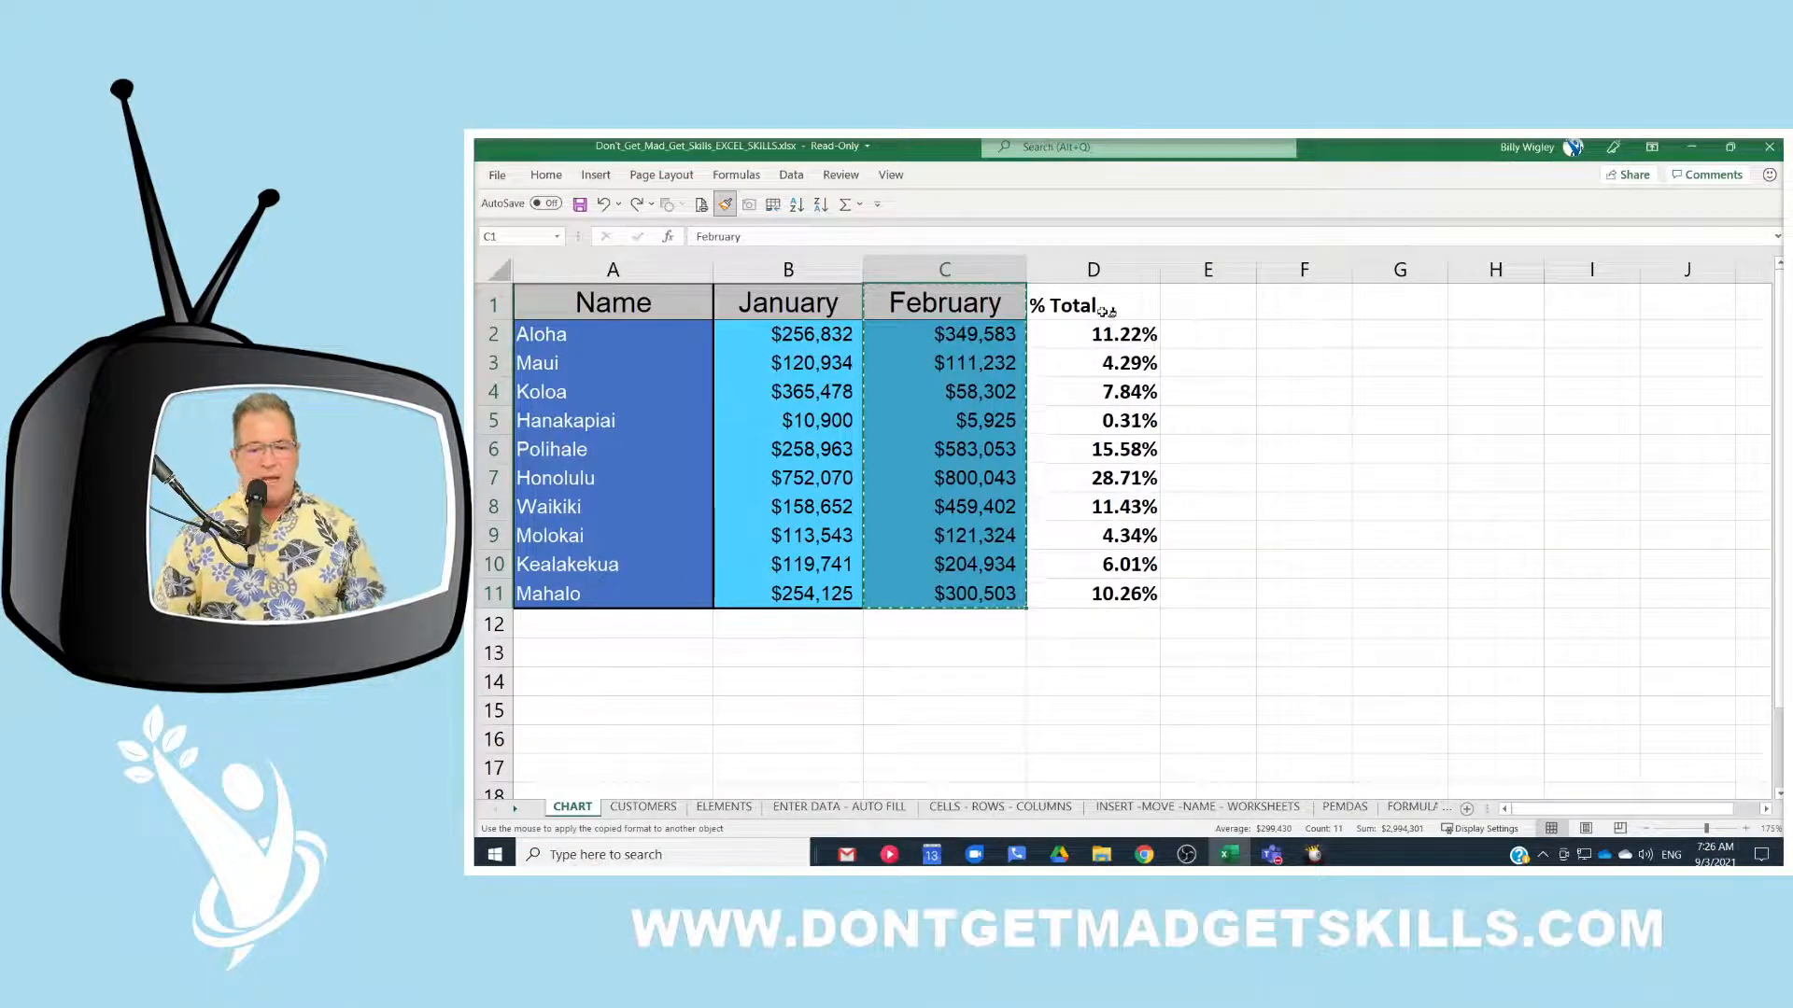
click(1106, 311)
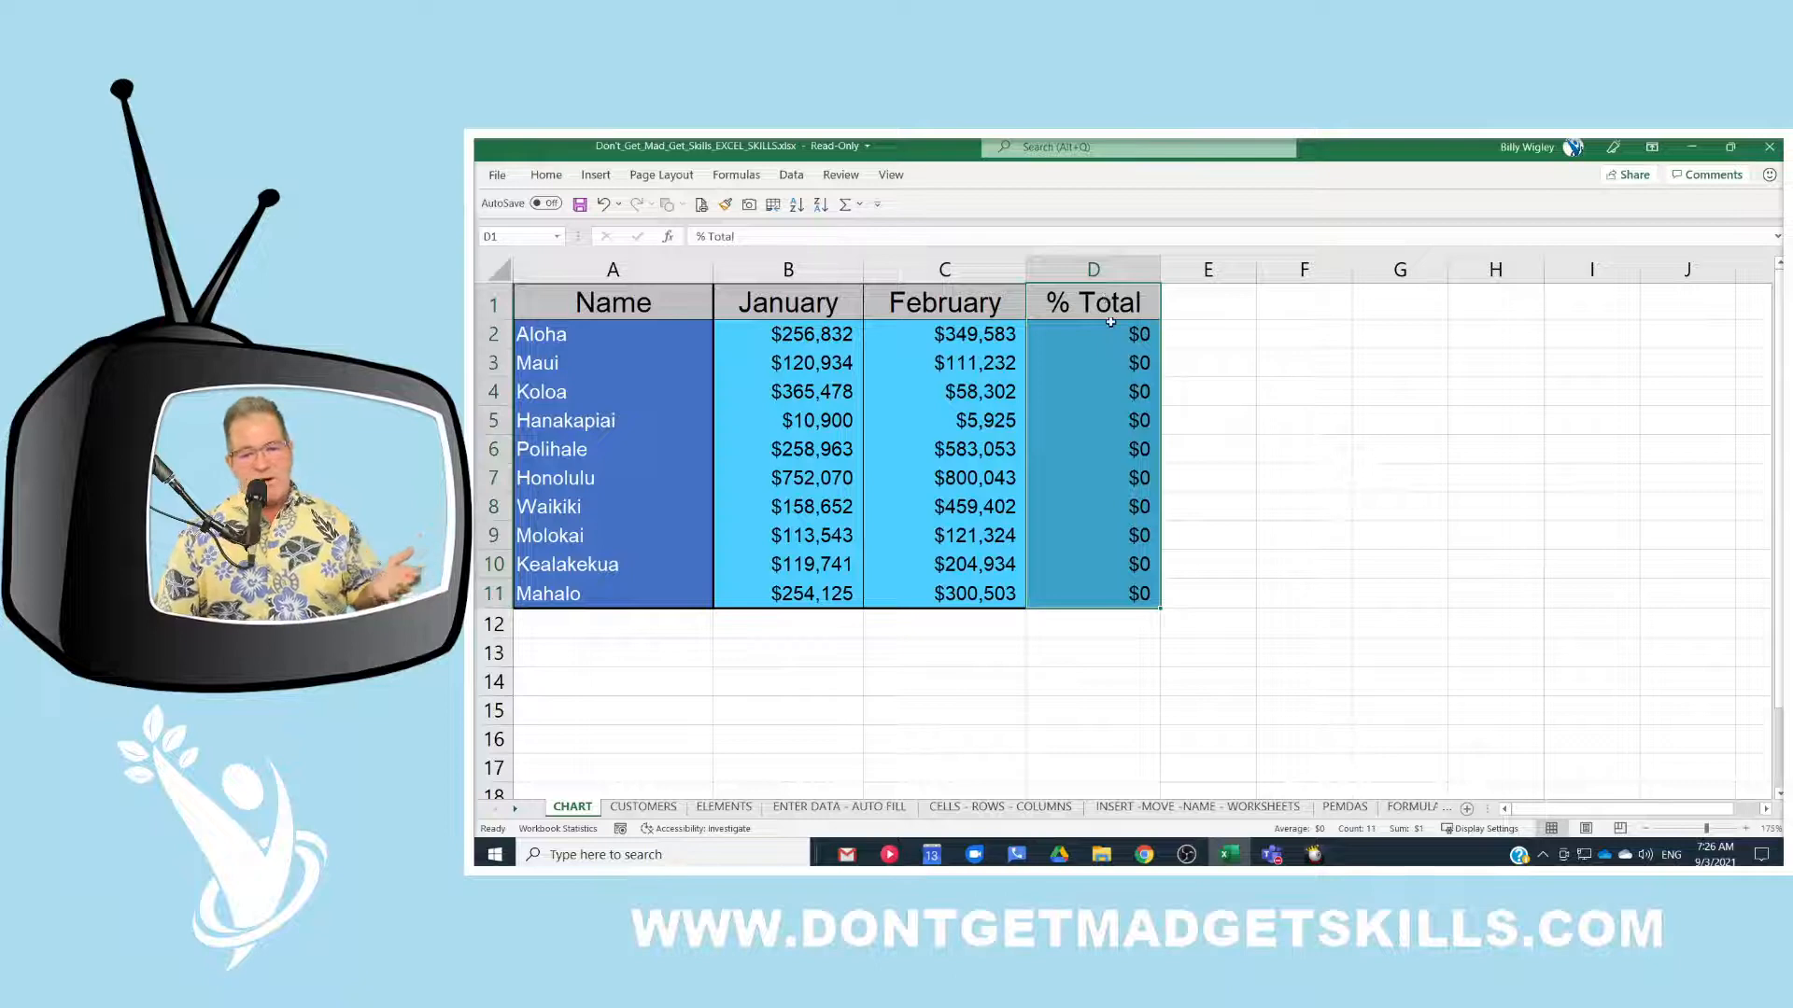
drag(1108, 336, 1140, 588)
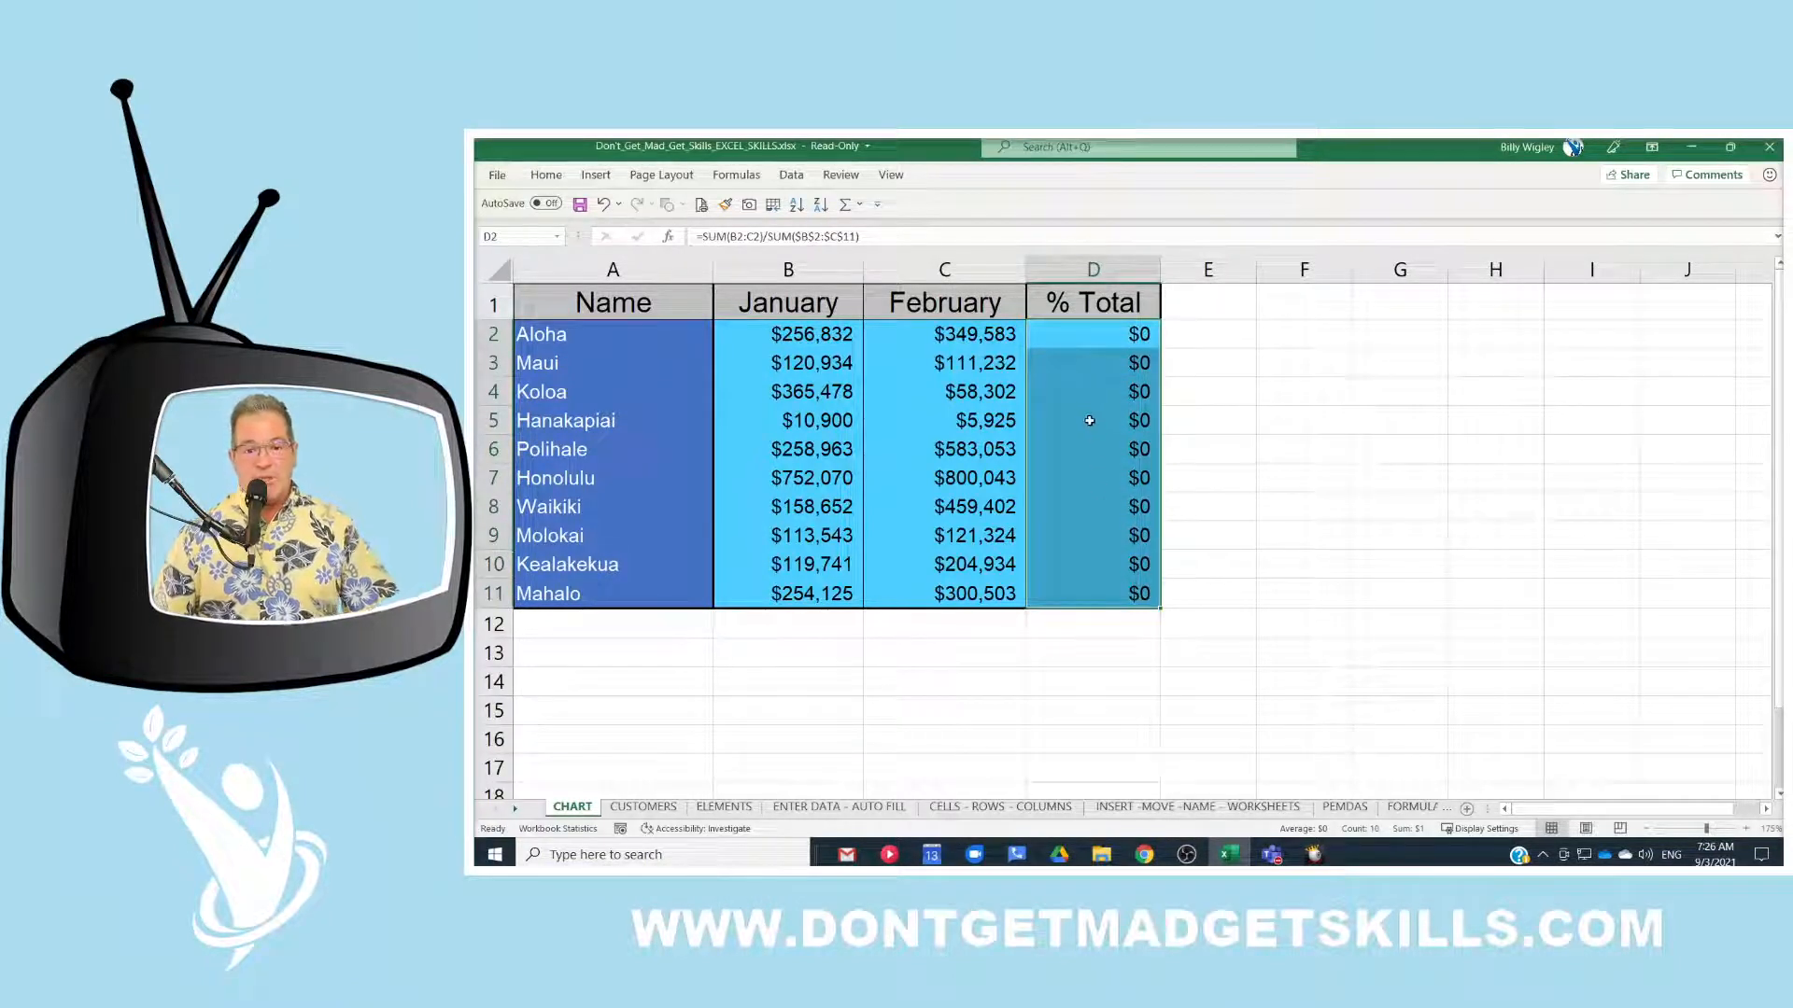
right_click(1089, 344)
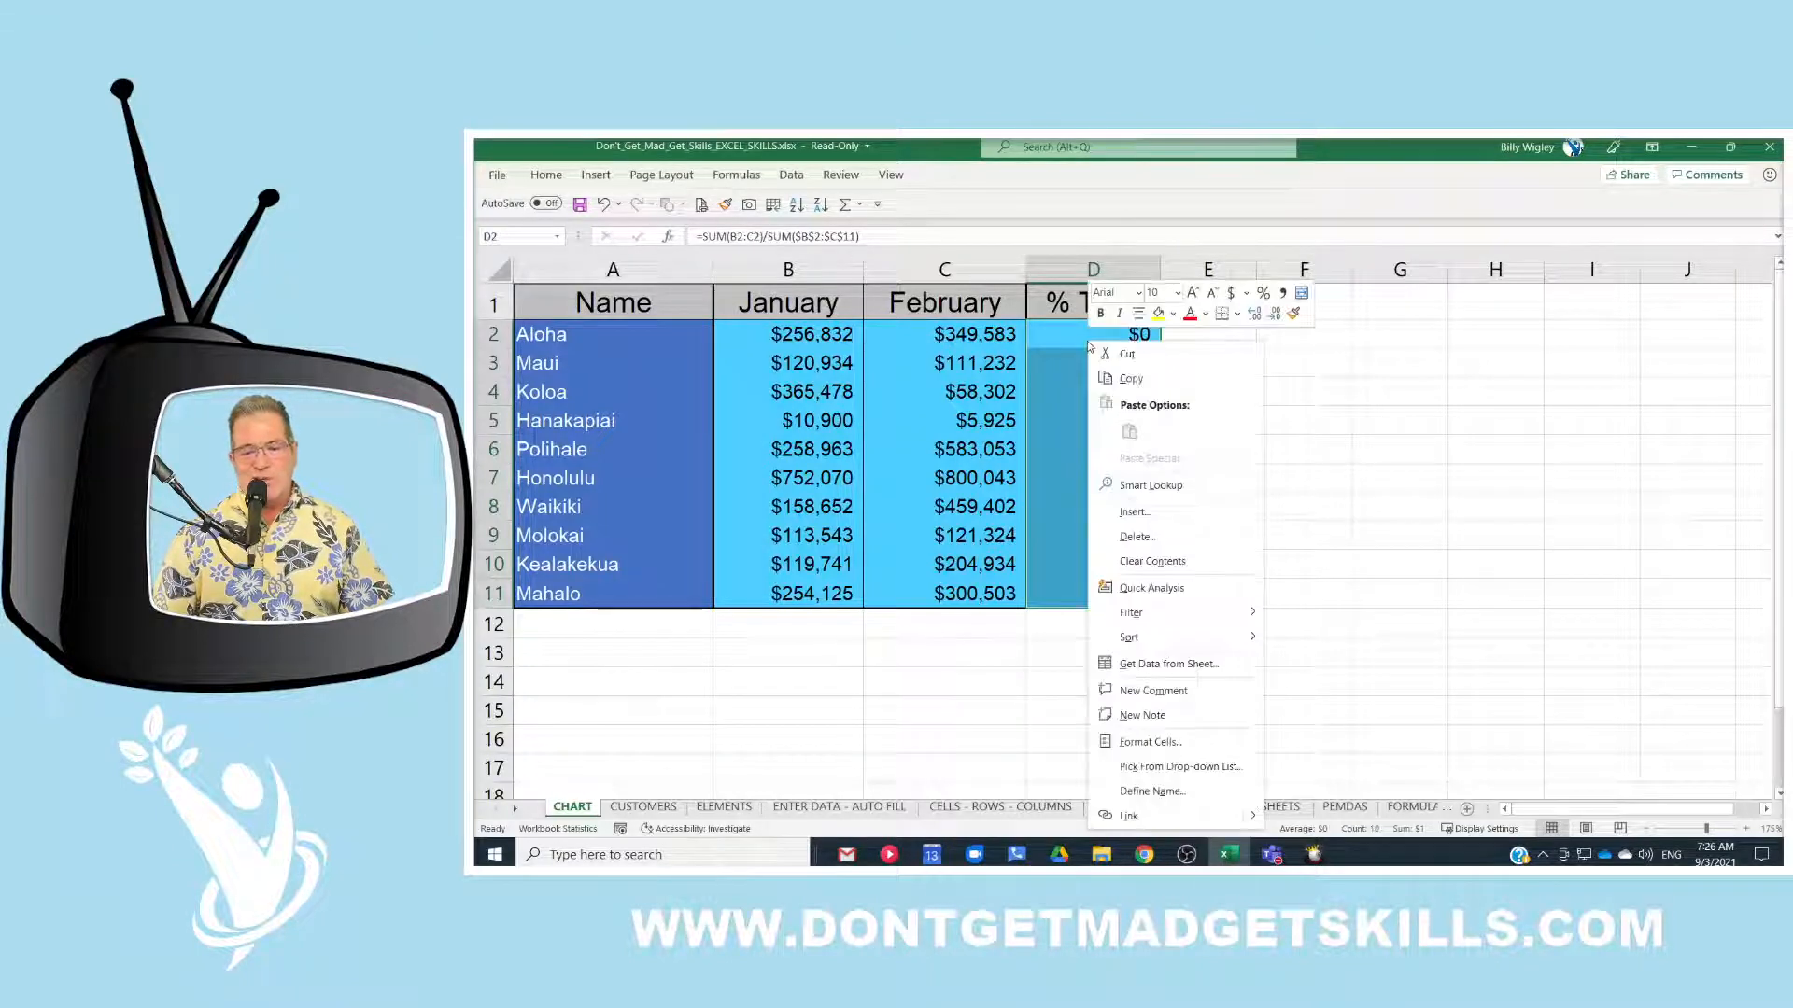
click(1262, 294)
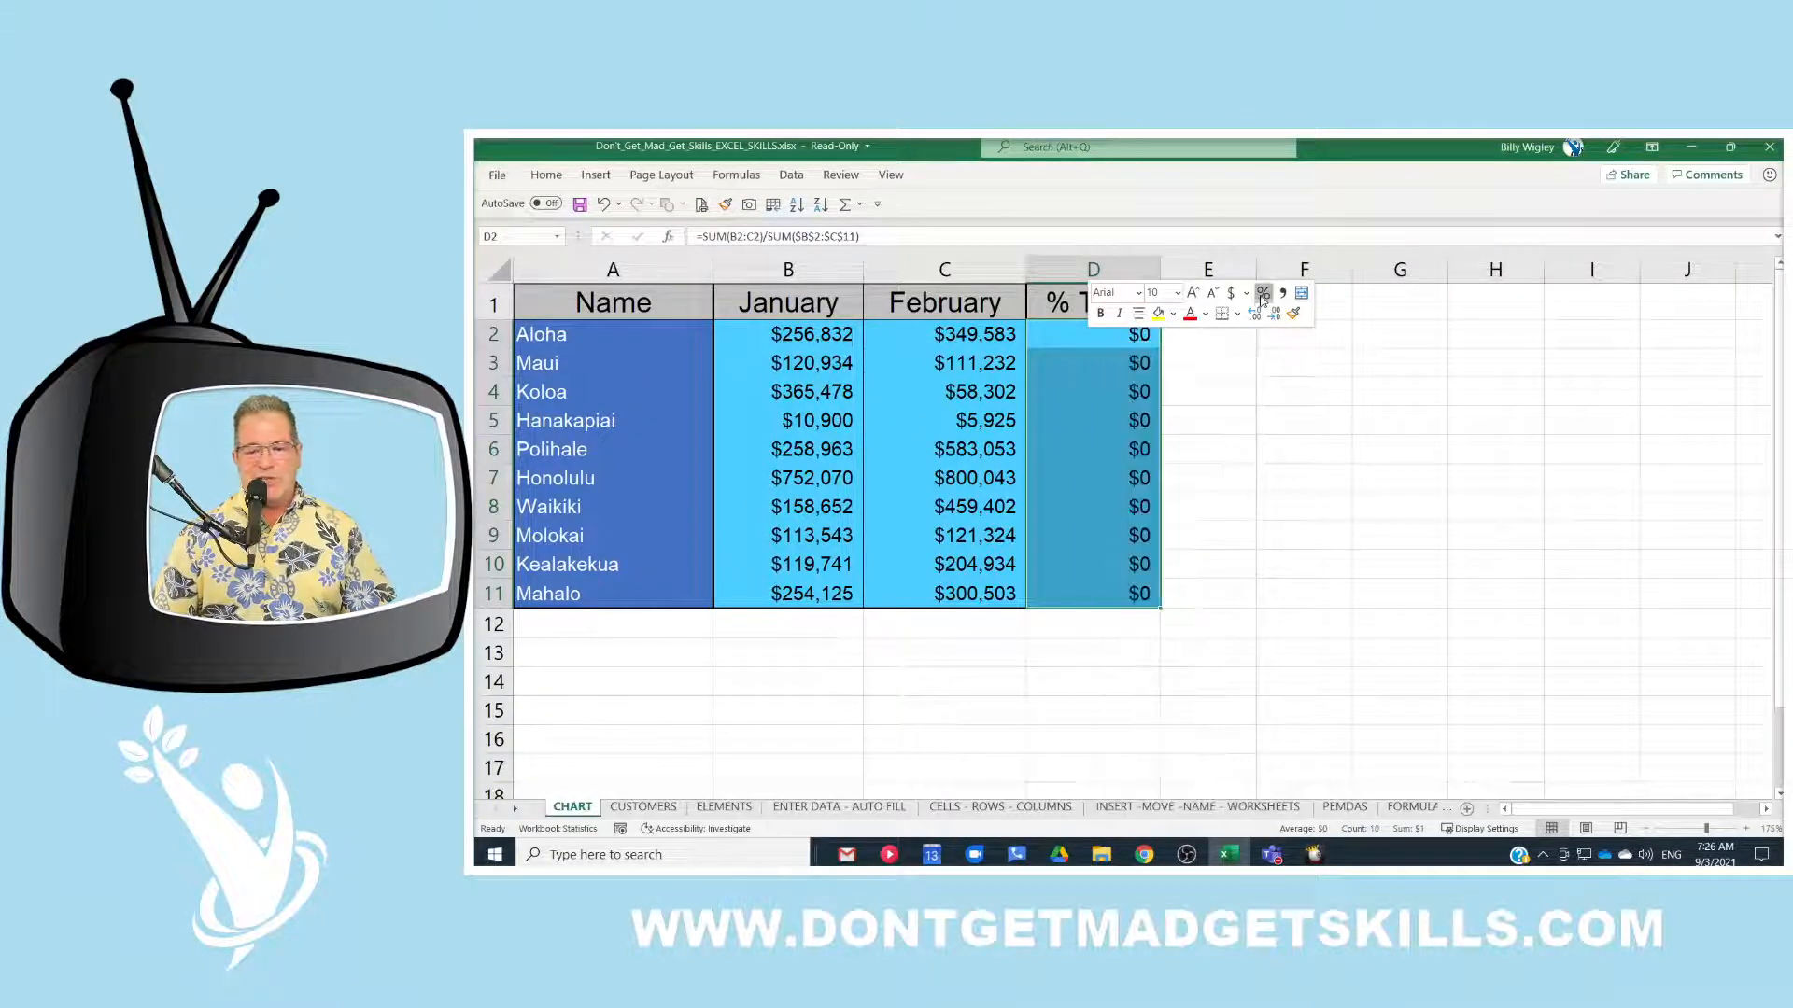
click(1277, 341)
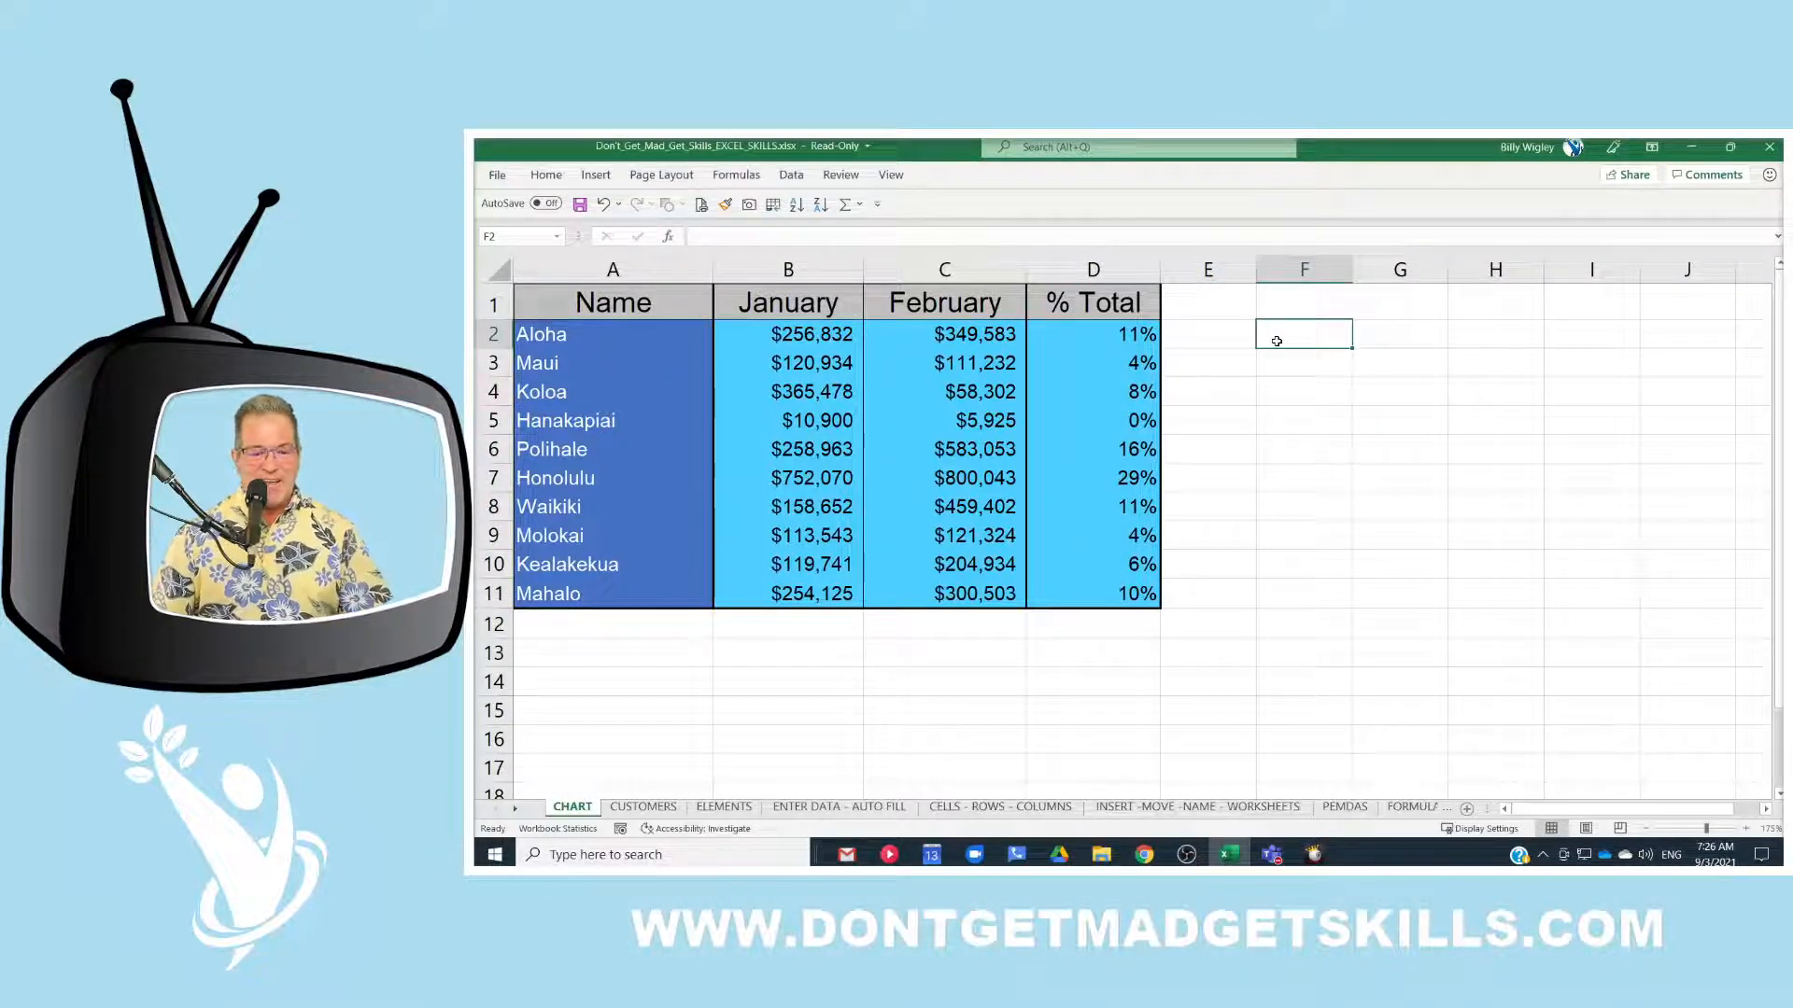
click(682, 309)
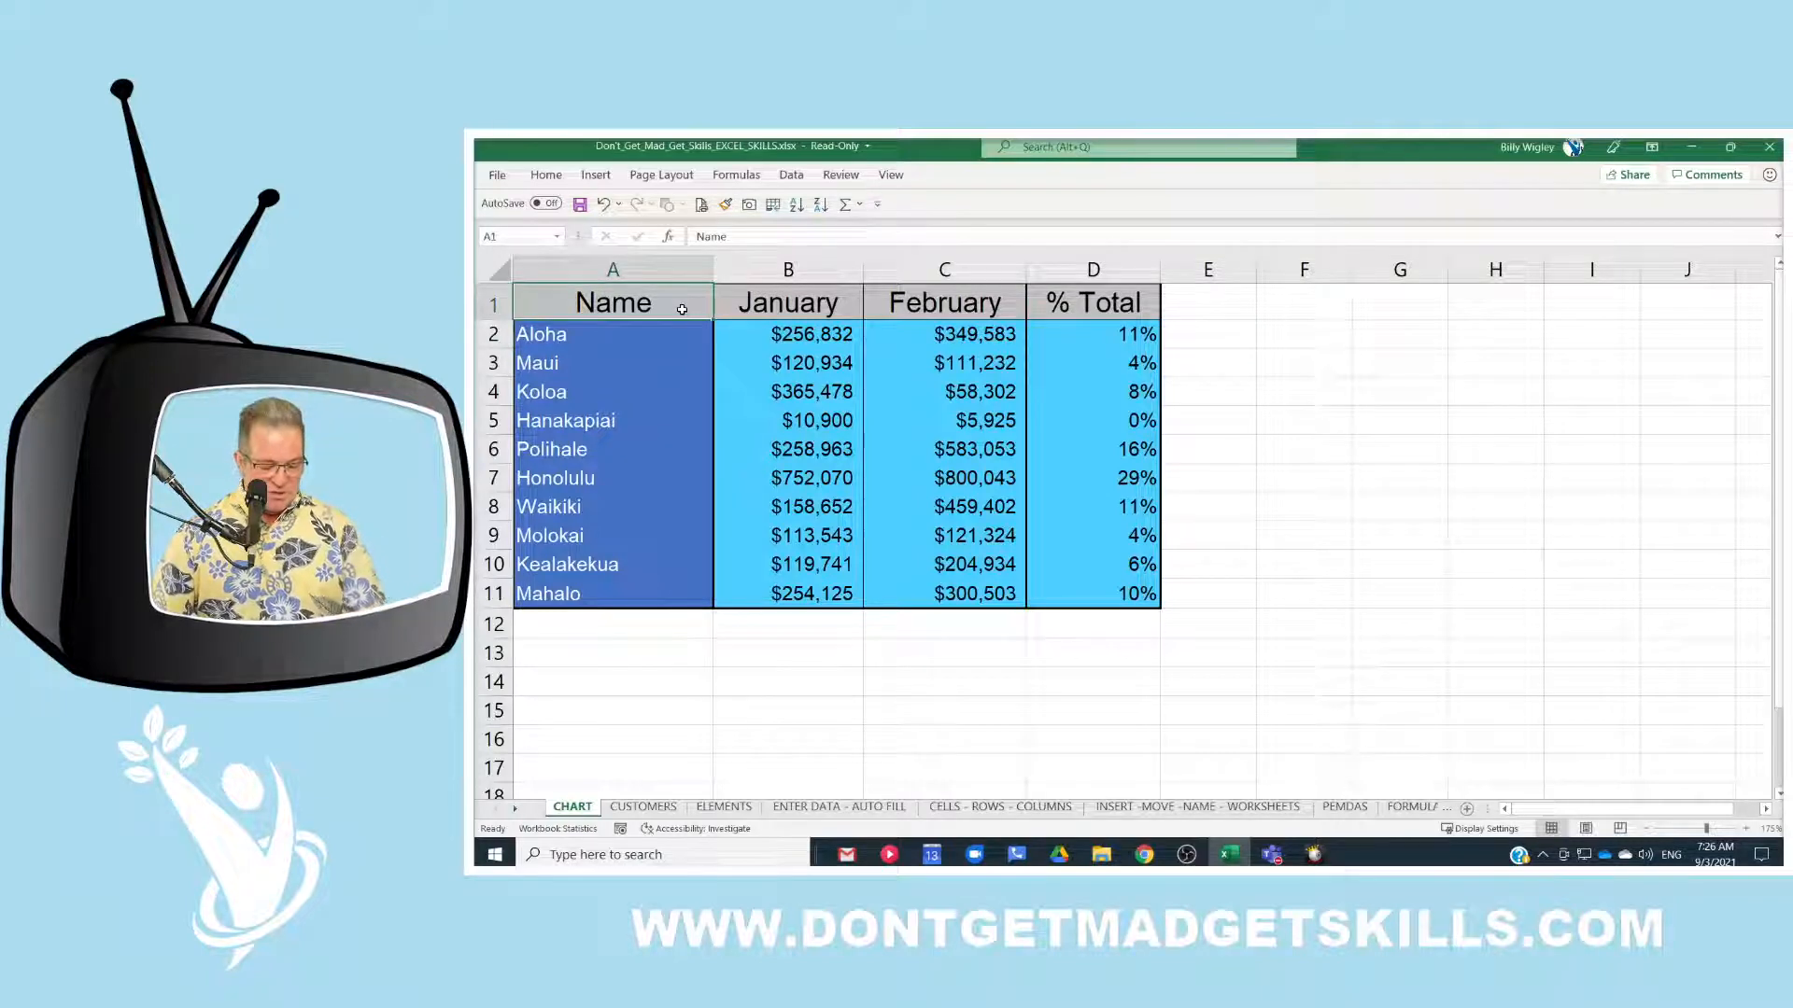
Step: Insert a clustered column chart of the whole data range with Quick Analysis and place it beside the data
key(ctrl+a)
key(ctrl+q)
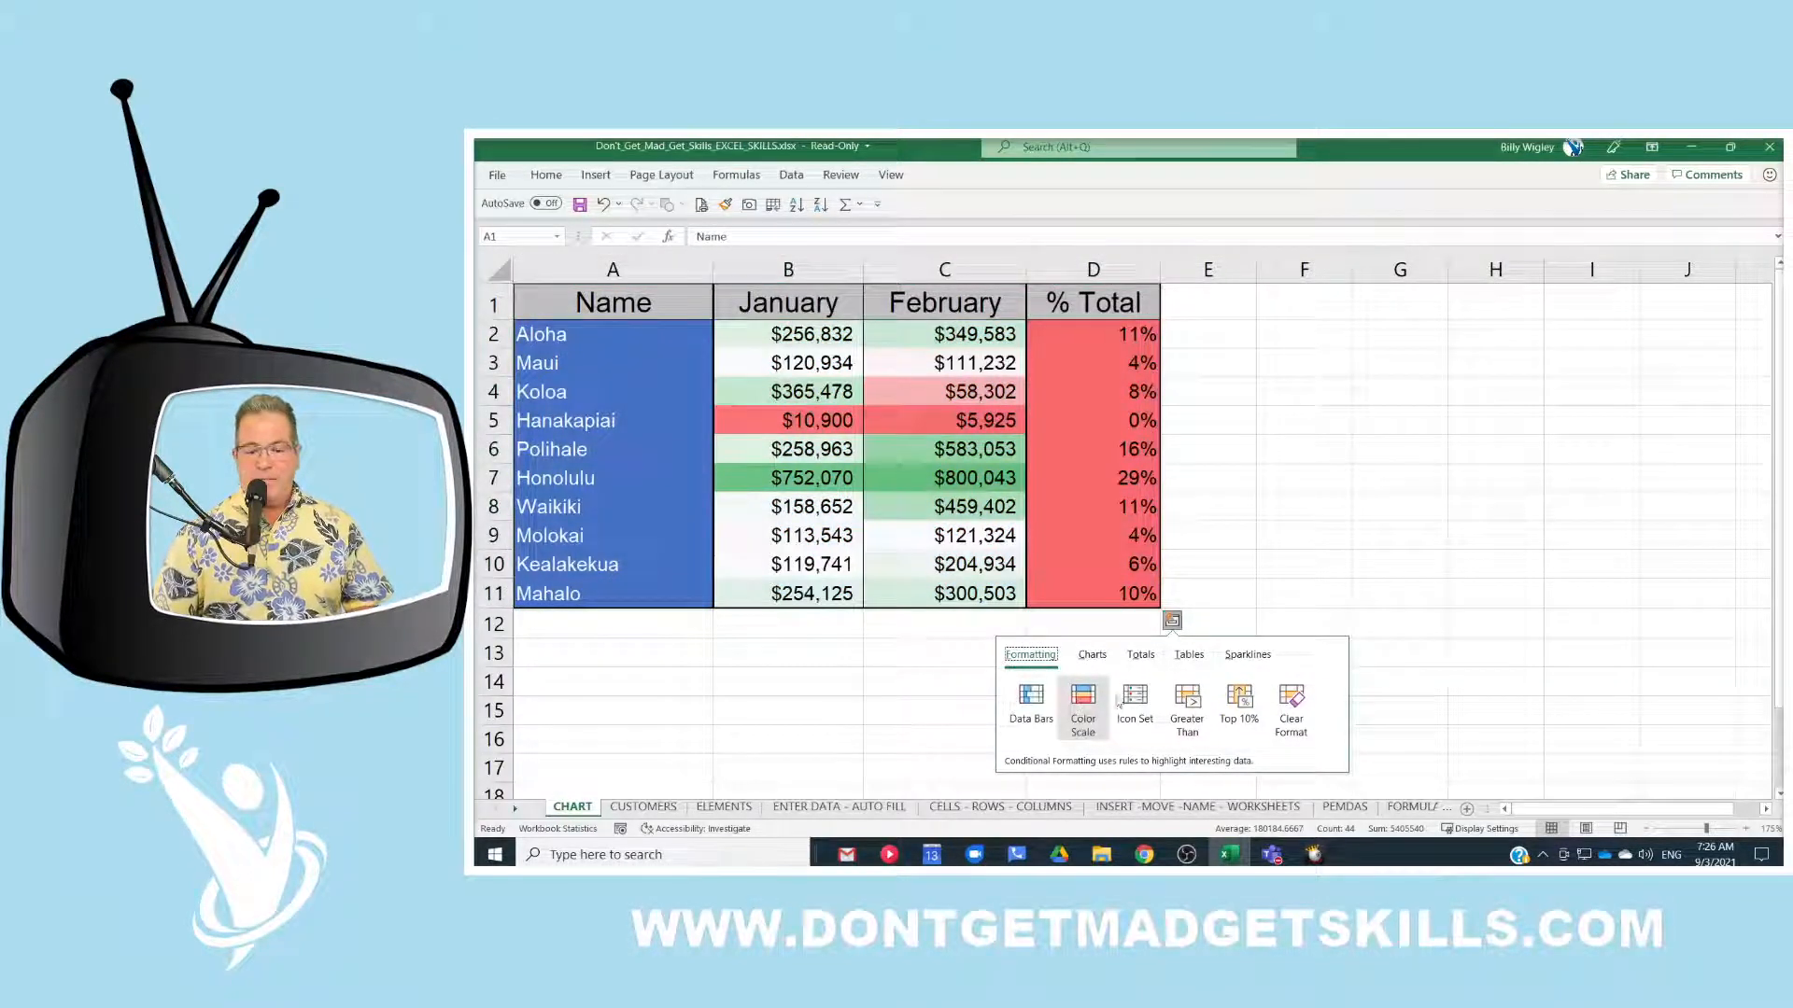
click(1095, 658)
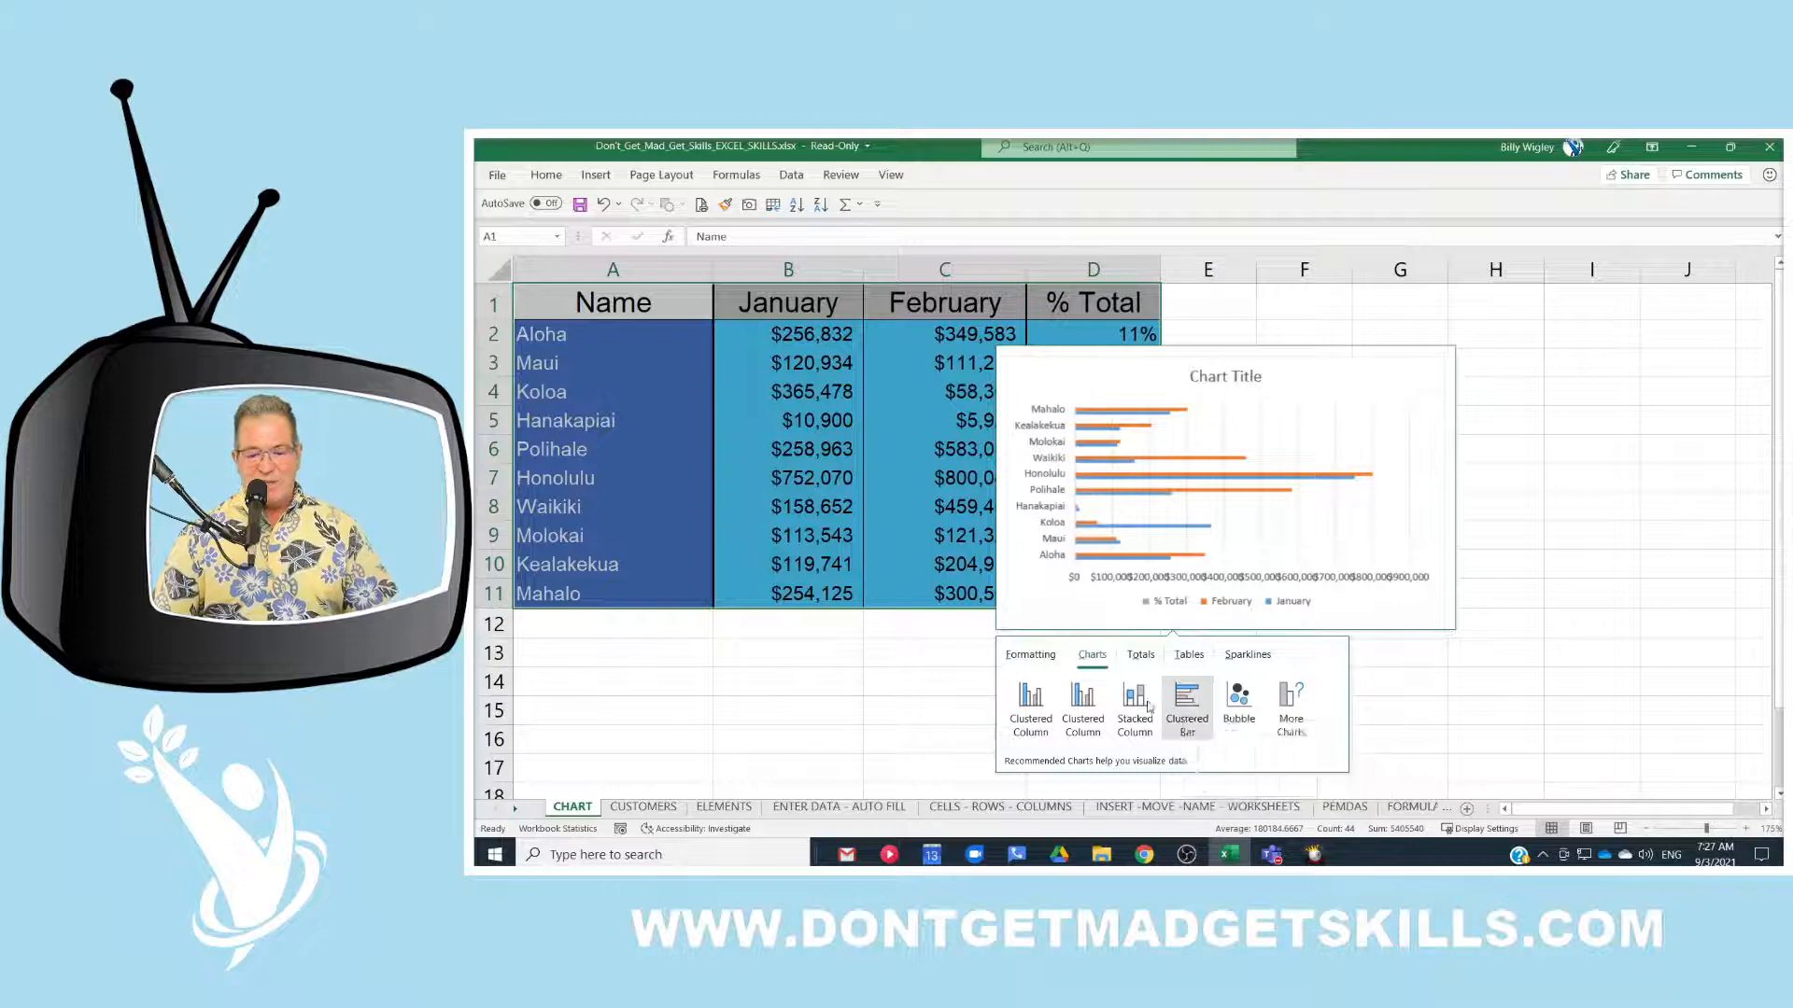
click(1092, 710)
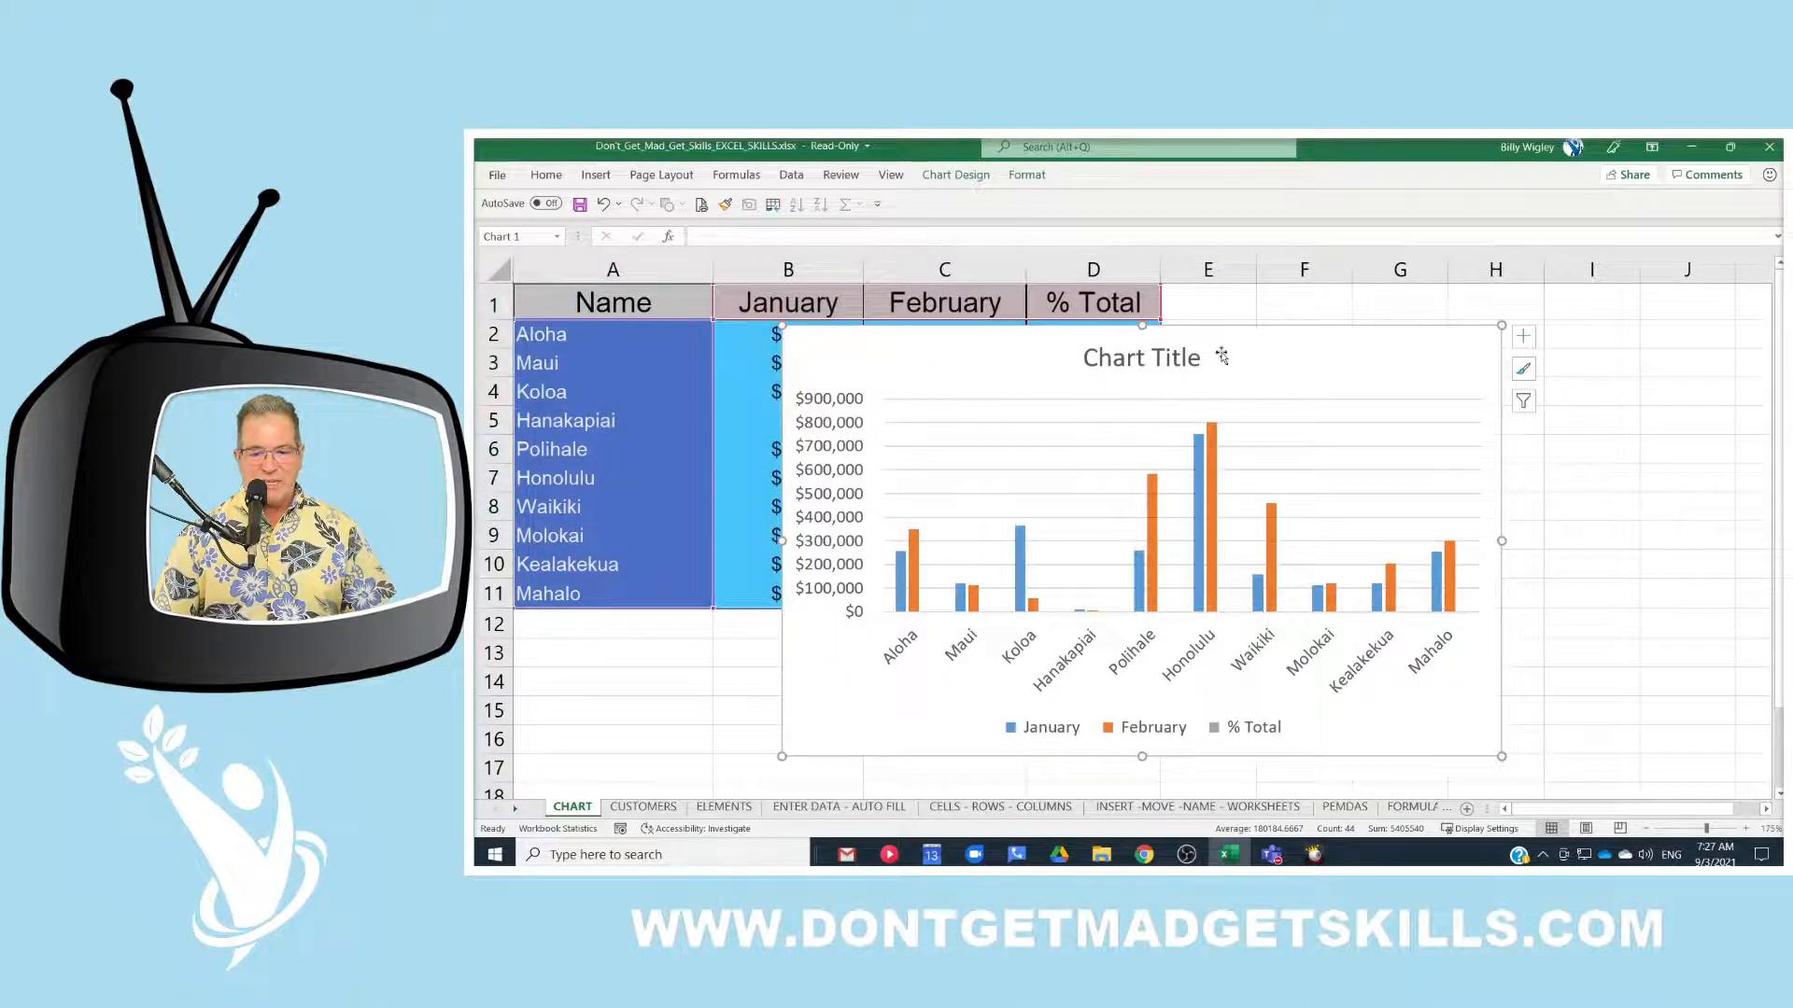
scroll(771, 625, down, 2)
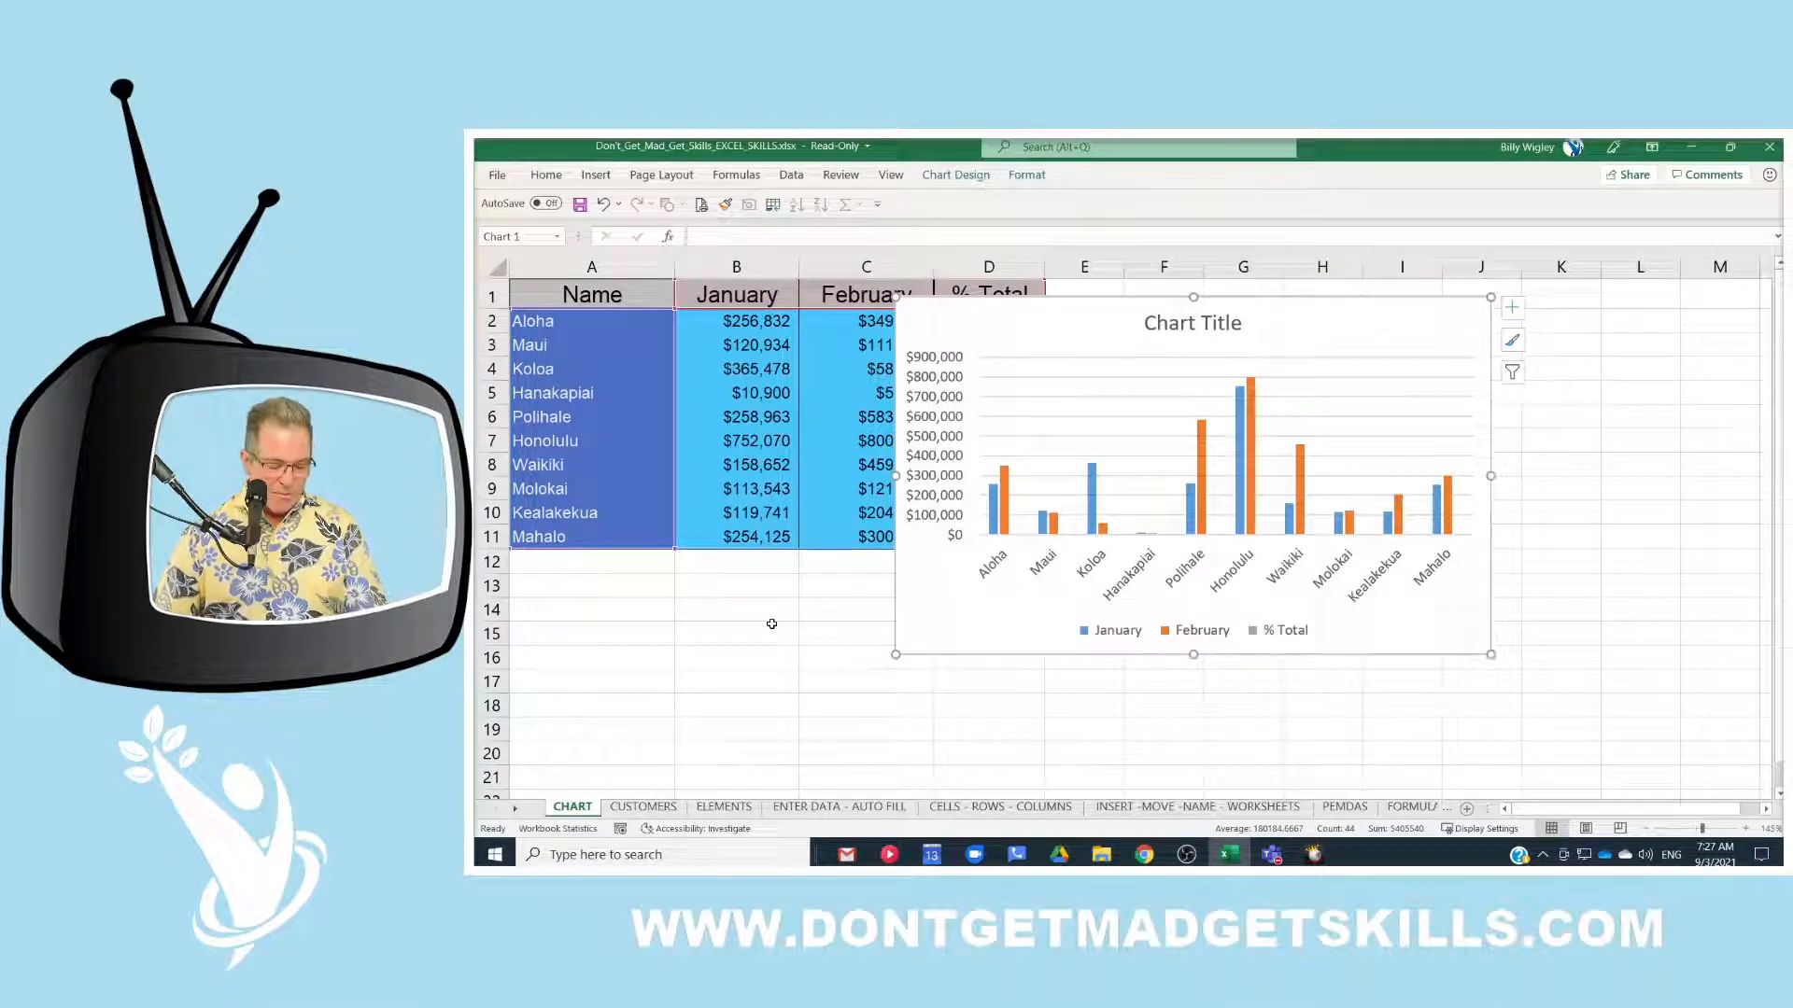
key(ctrl+q)
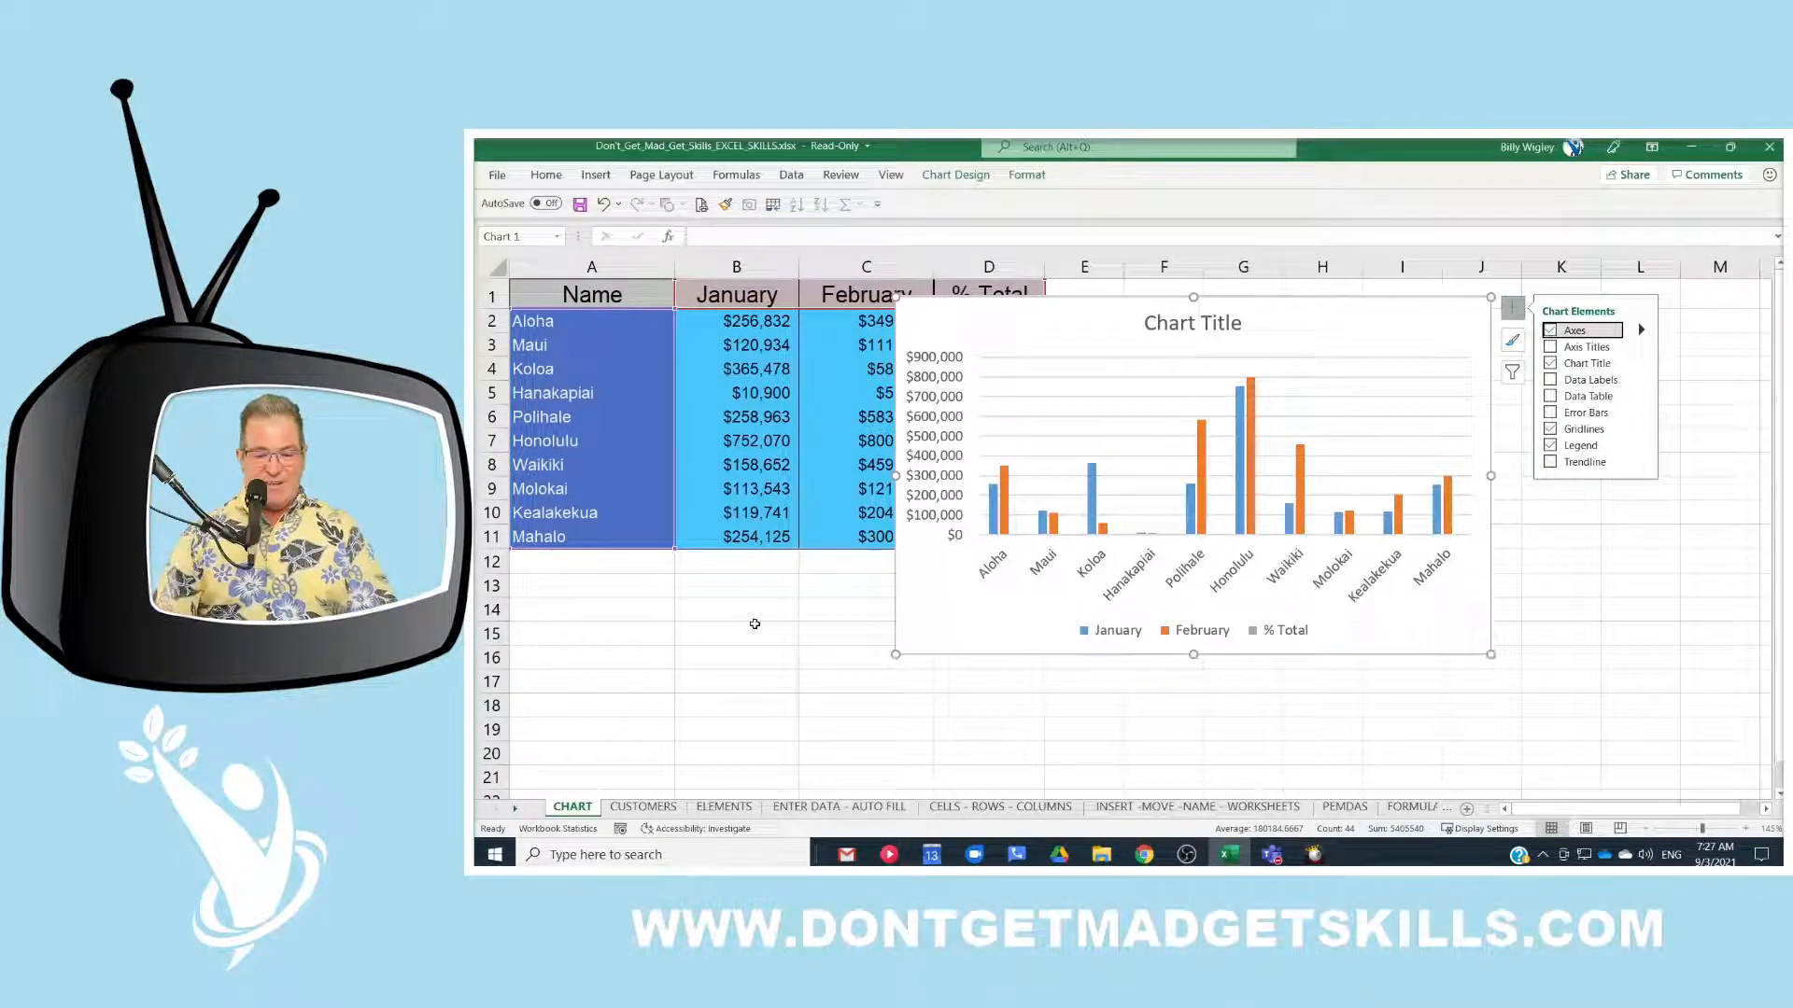
drag(1303, 322, 1464, 308)
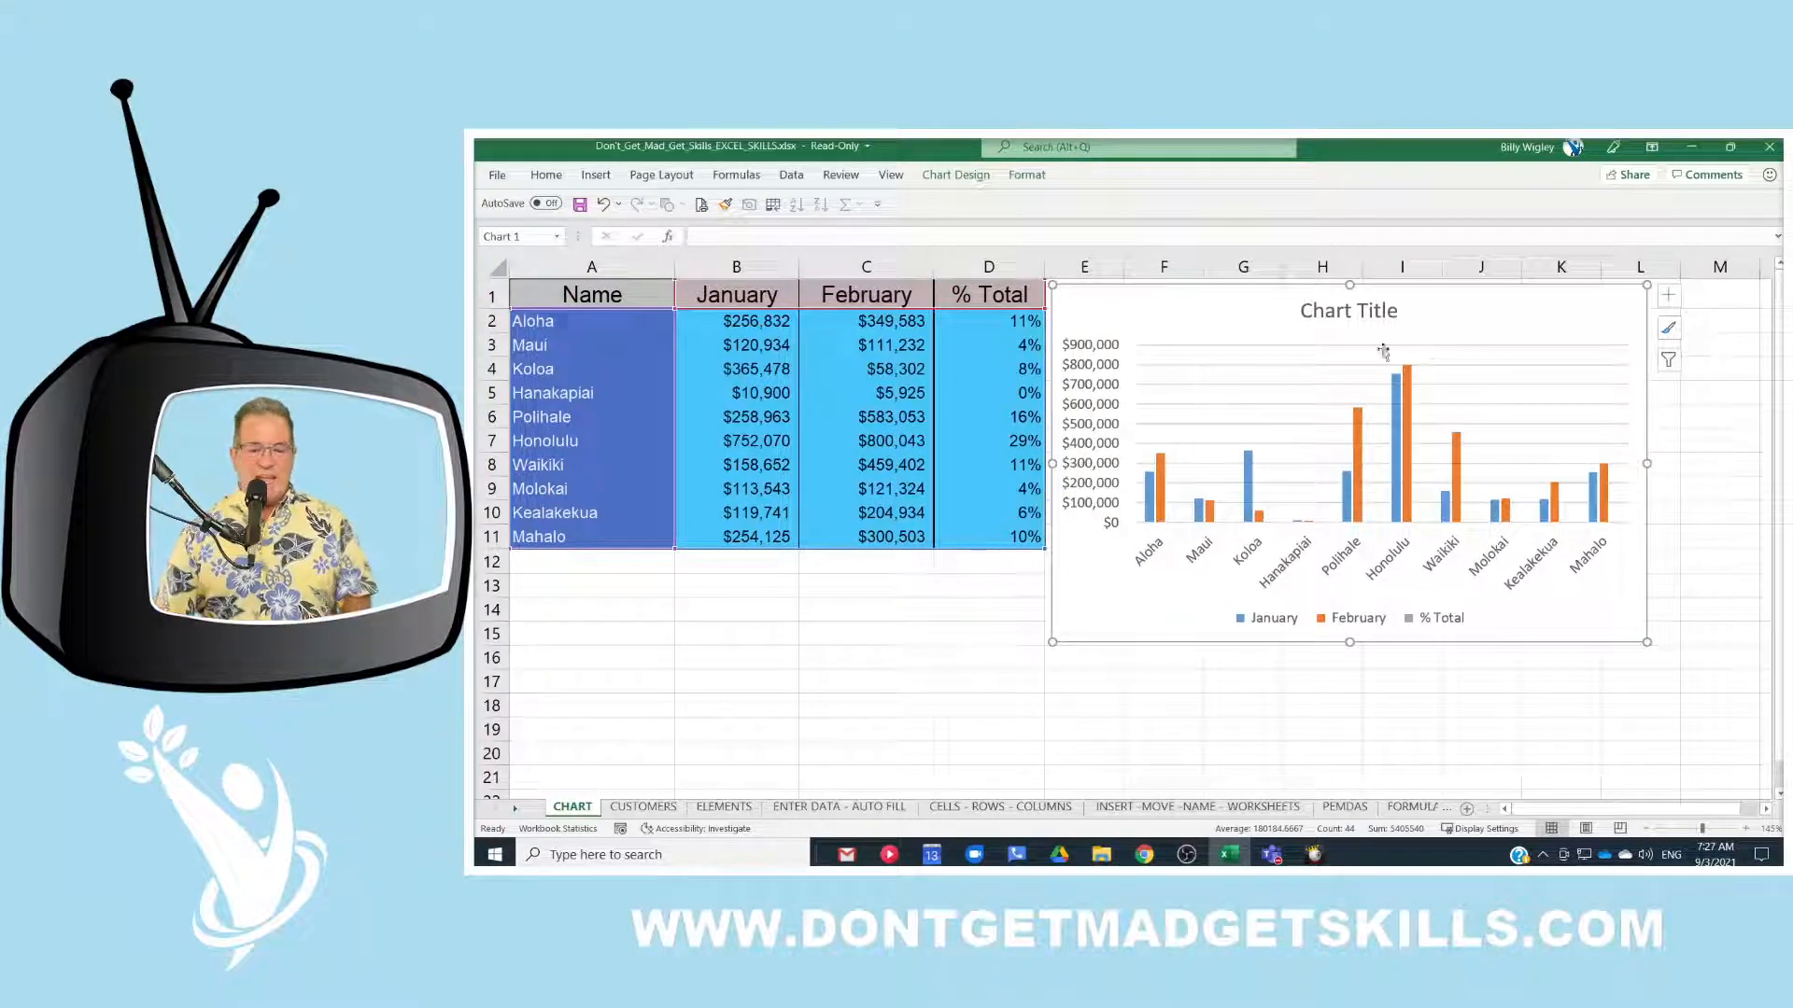
click(951, 640)
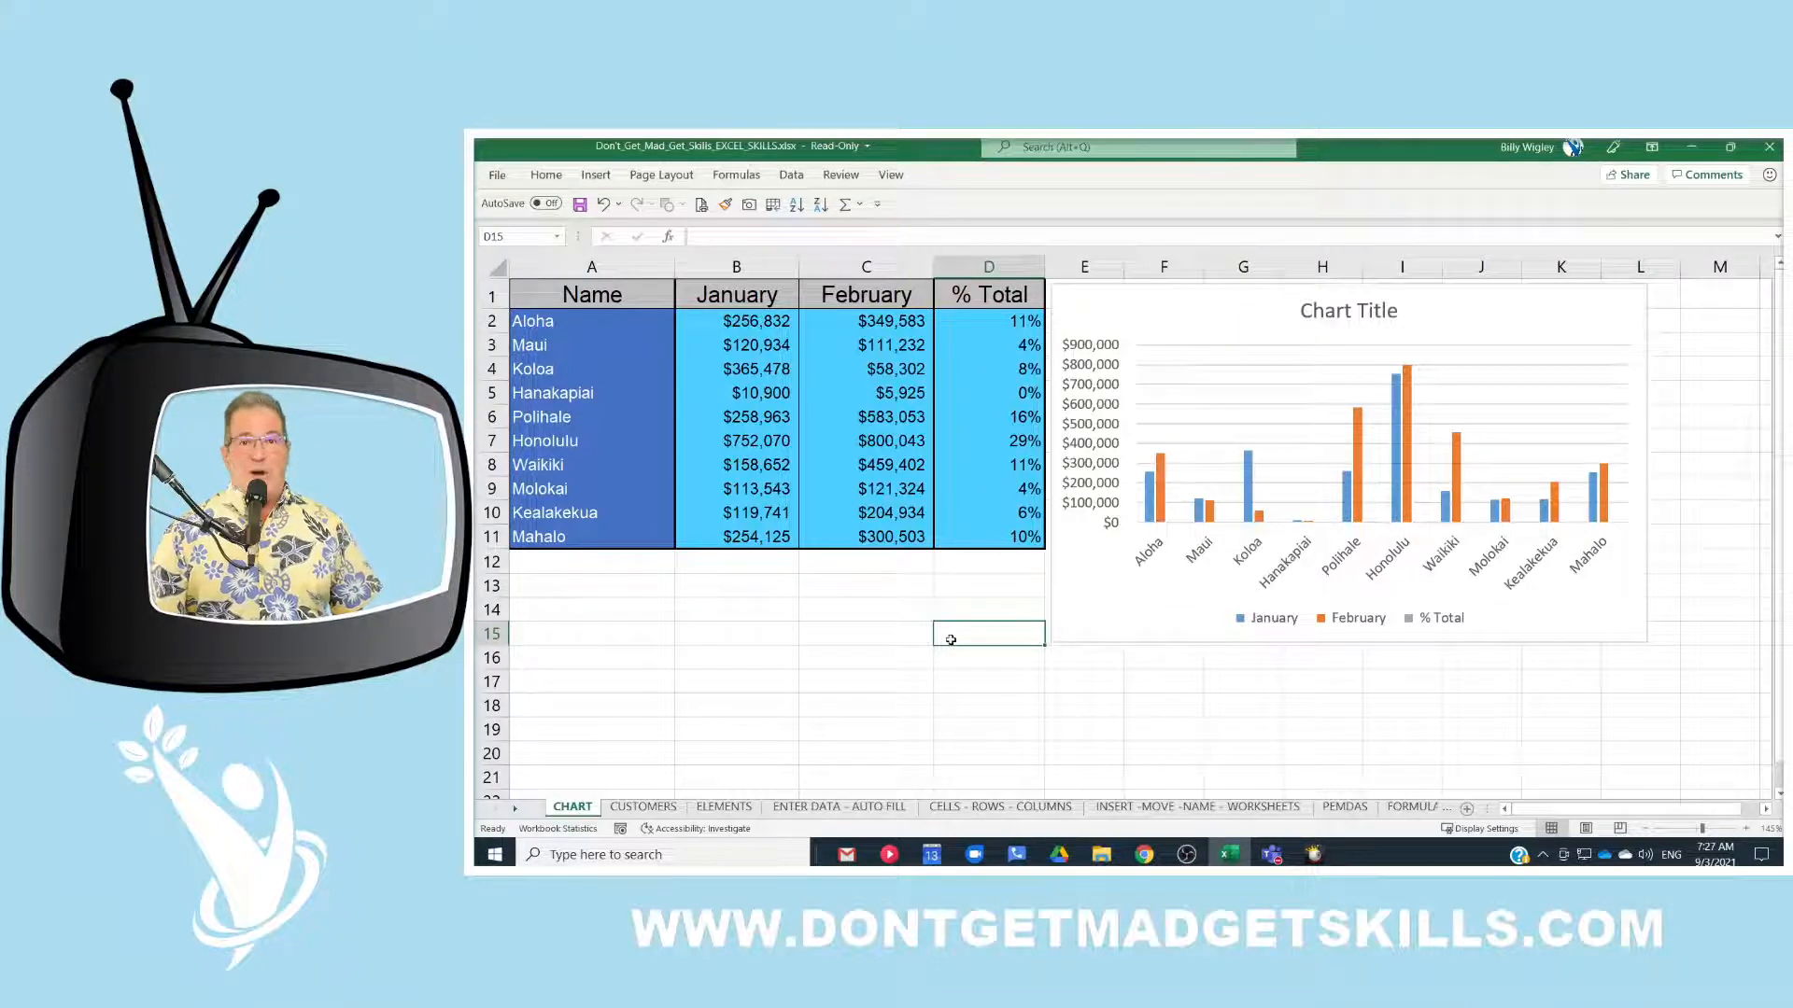
click(608, 300)
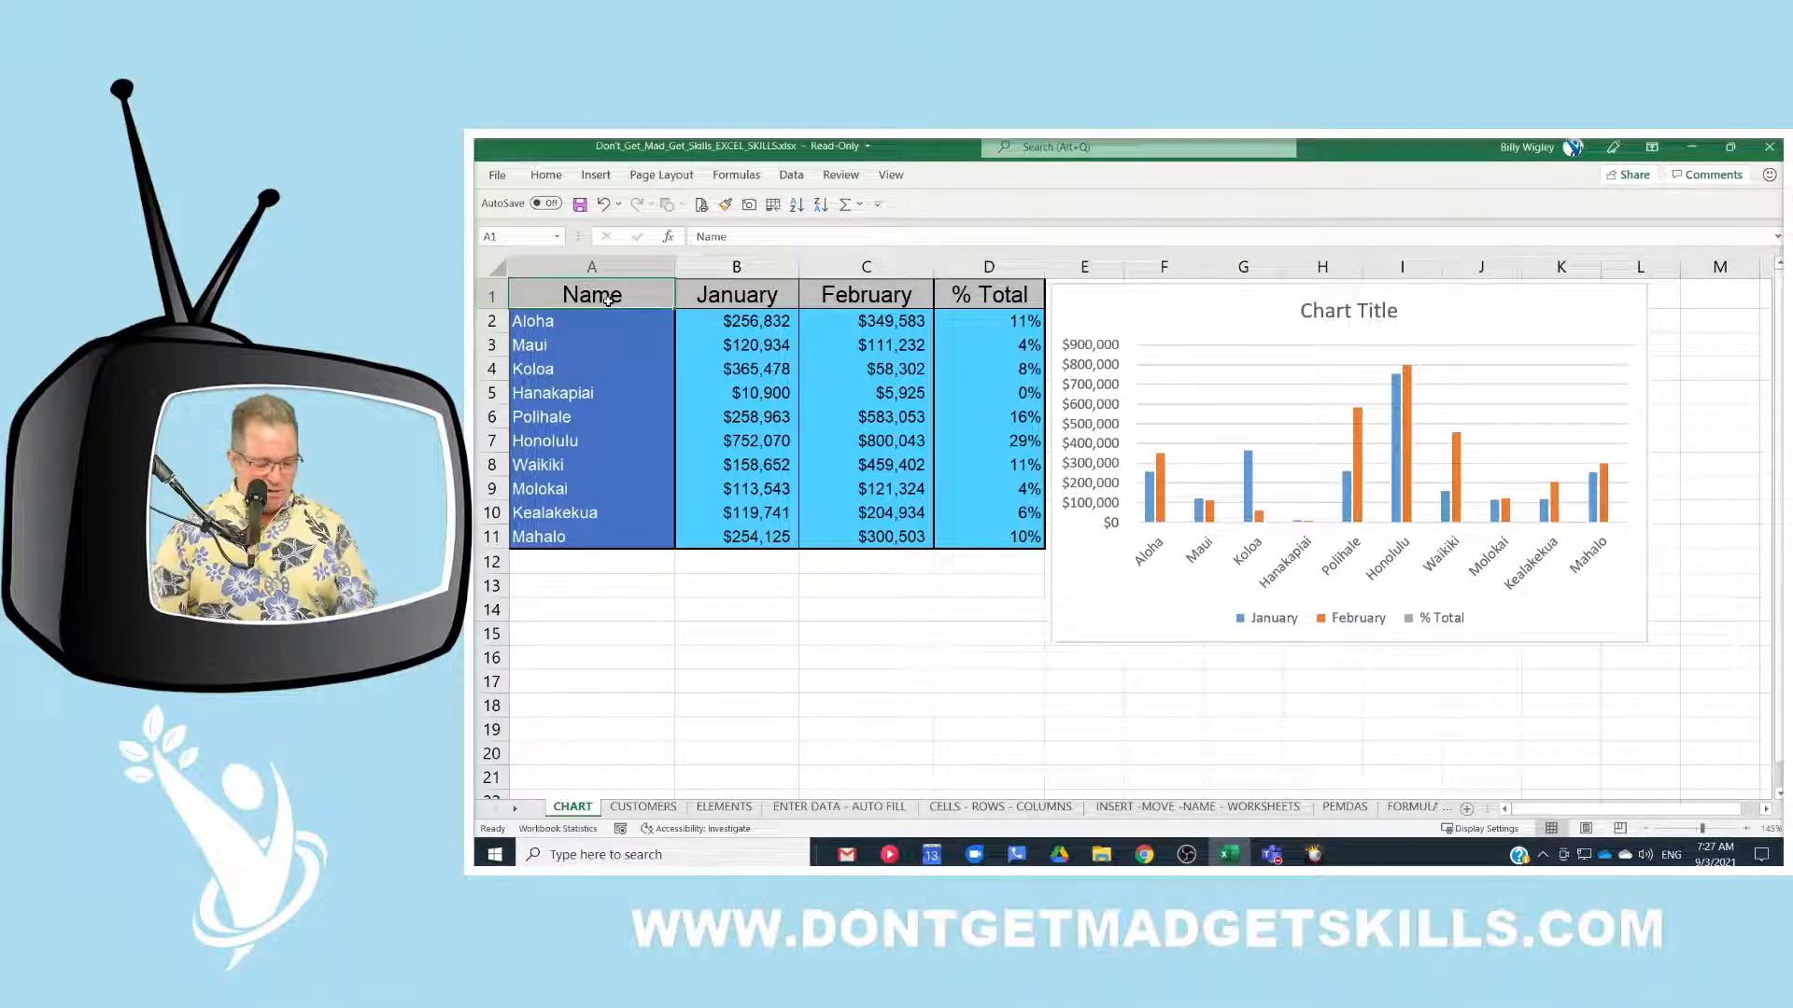
key(ctrl+q)
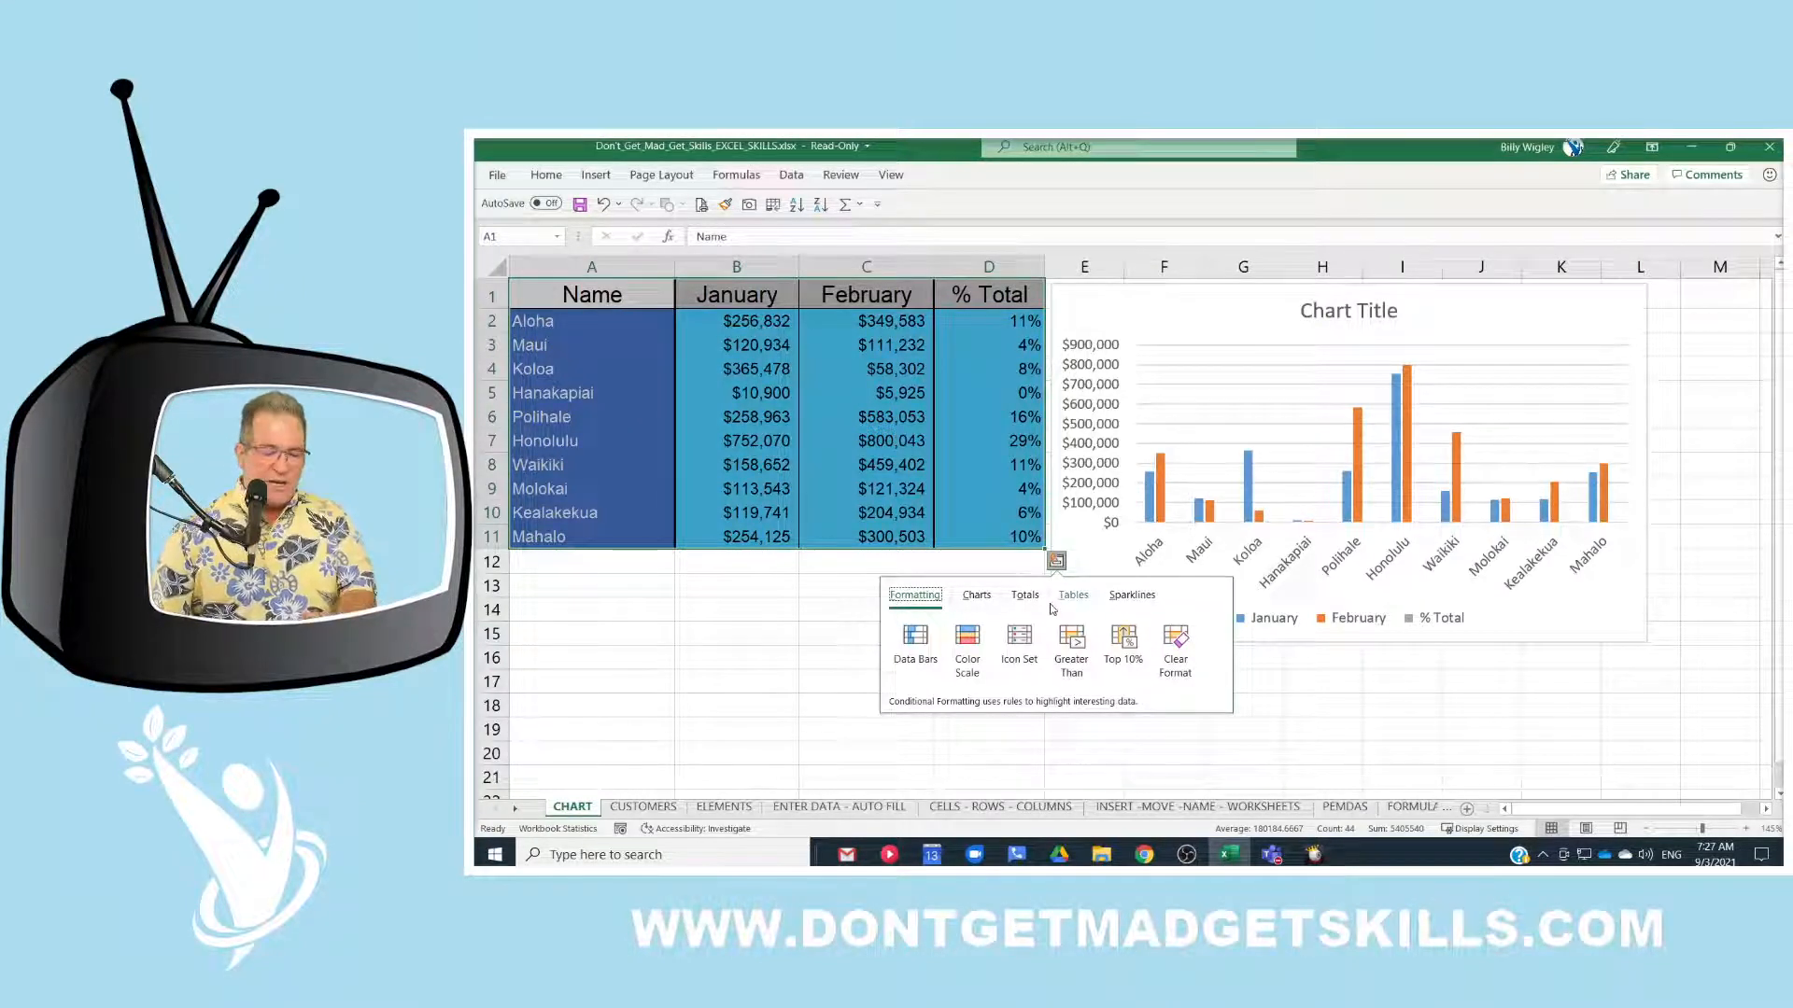
click(831, 563)
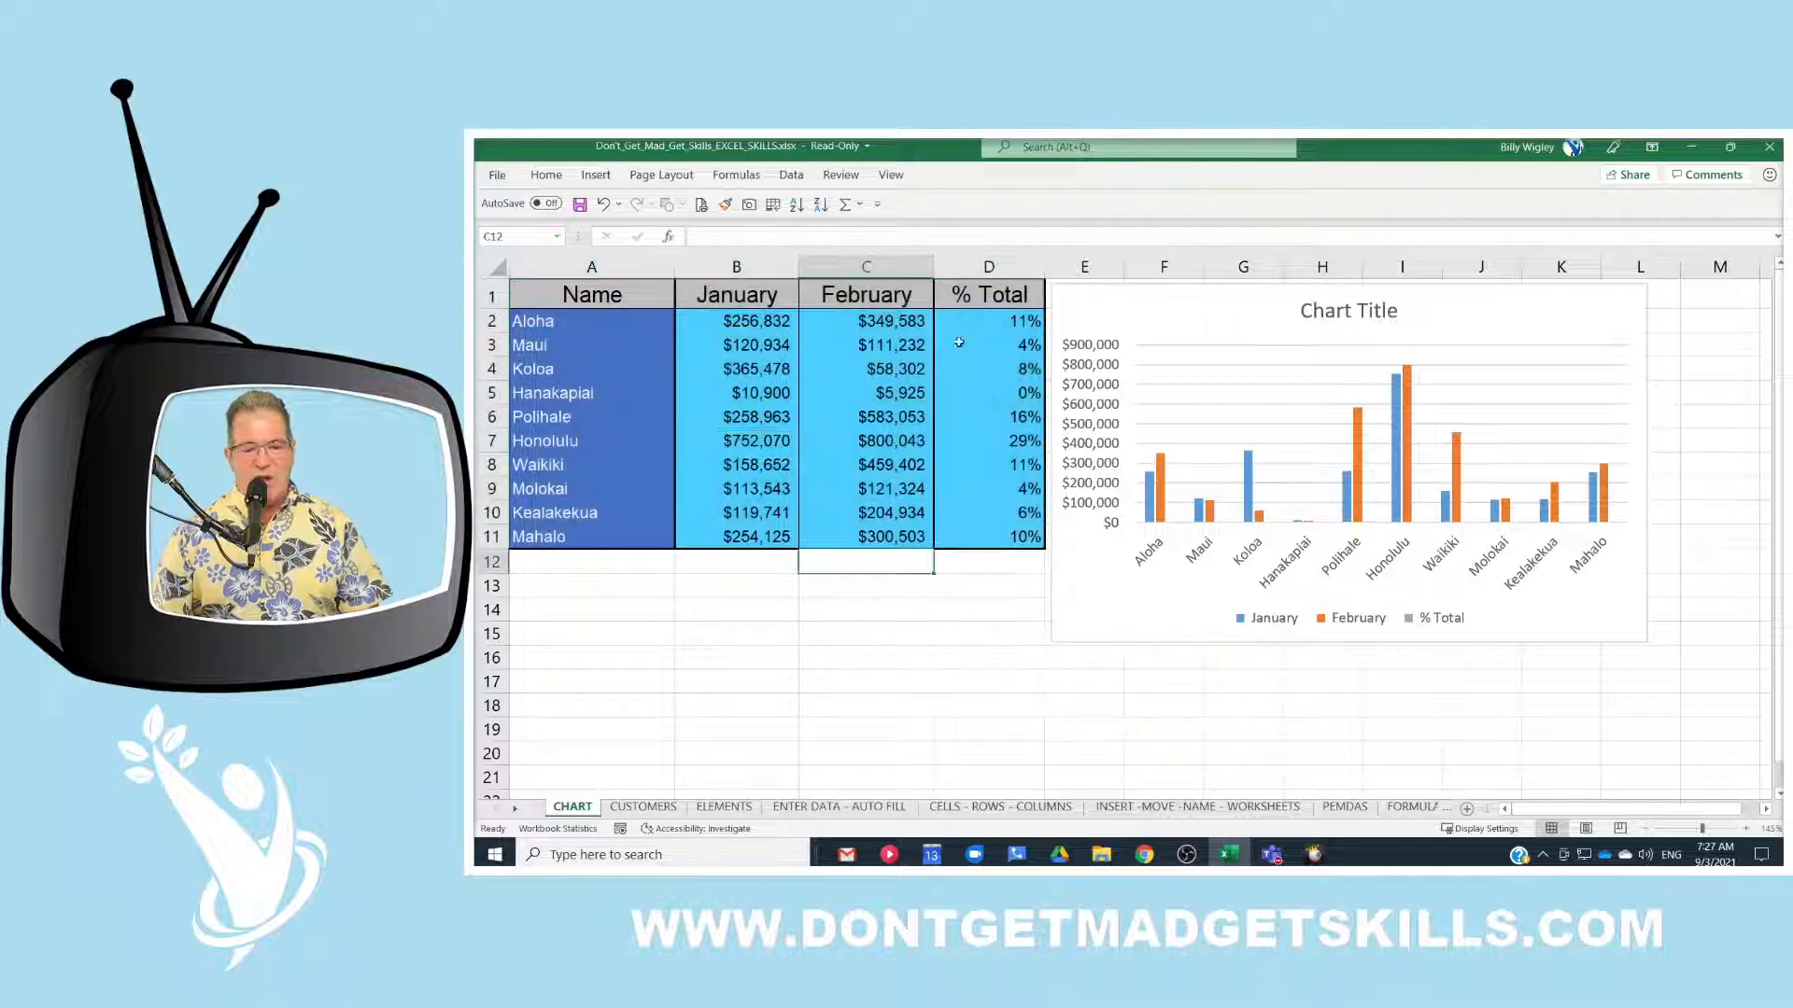
Step: Delete the % Total column D and the clustered column chart beside the data
click(989, 264)
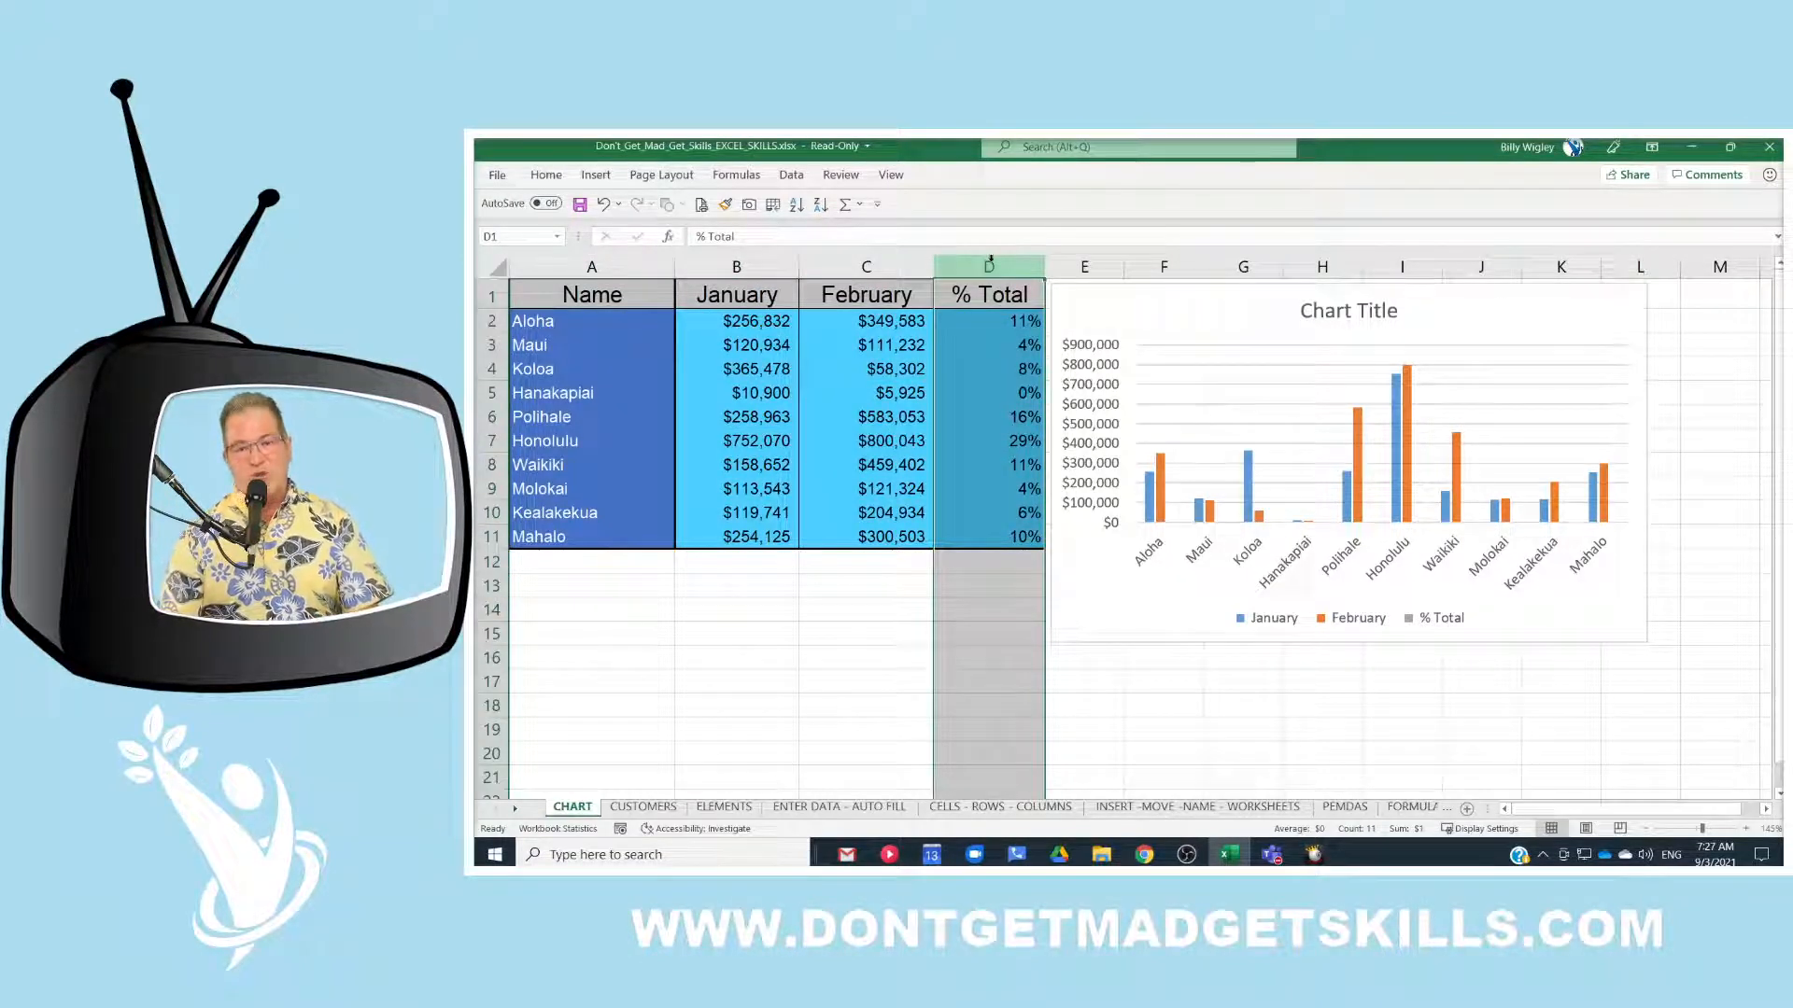
key(ctrl+minus)
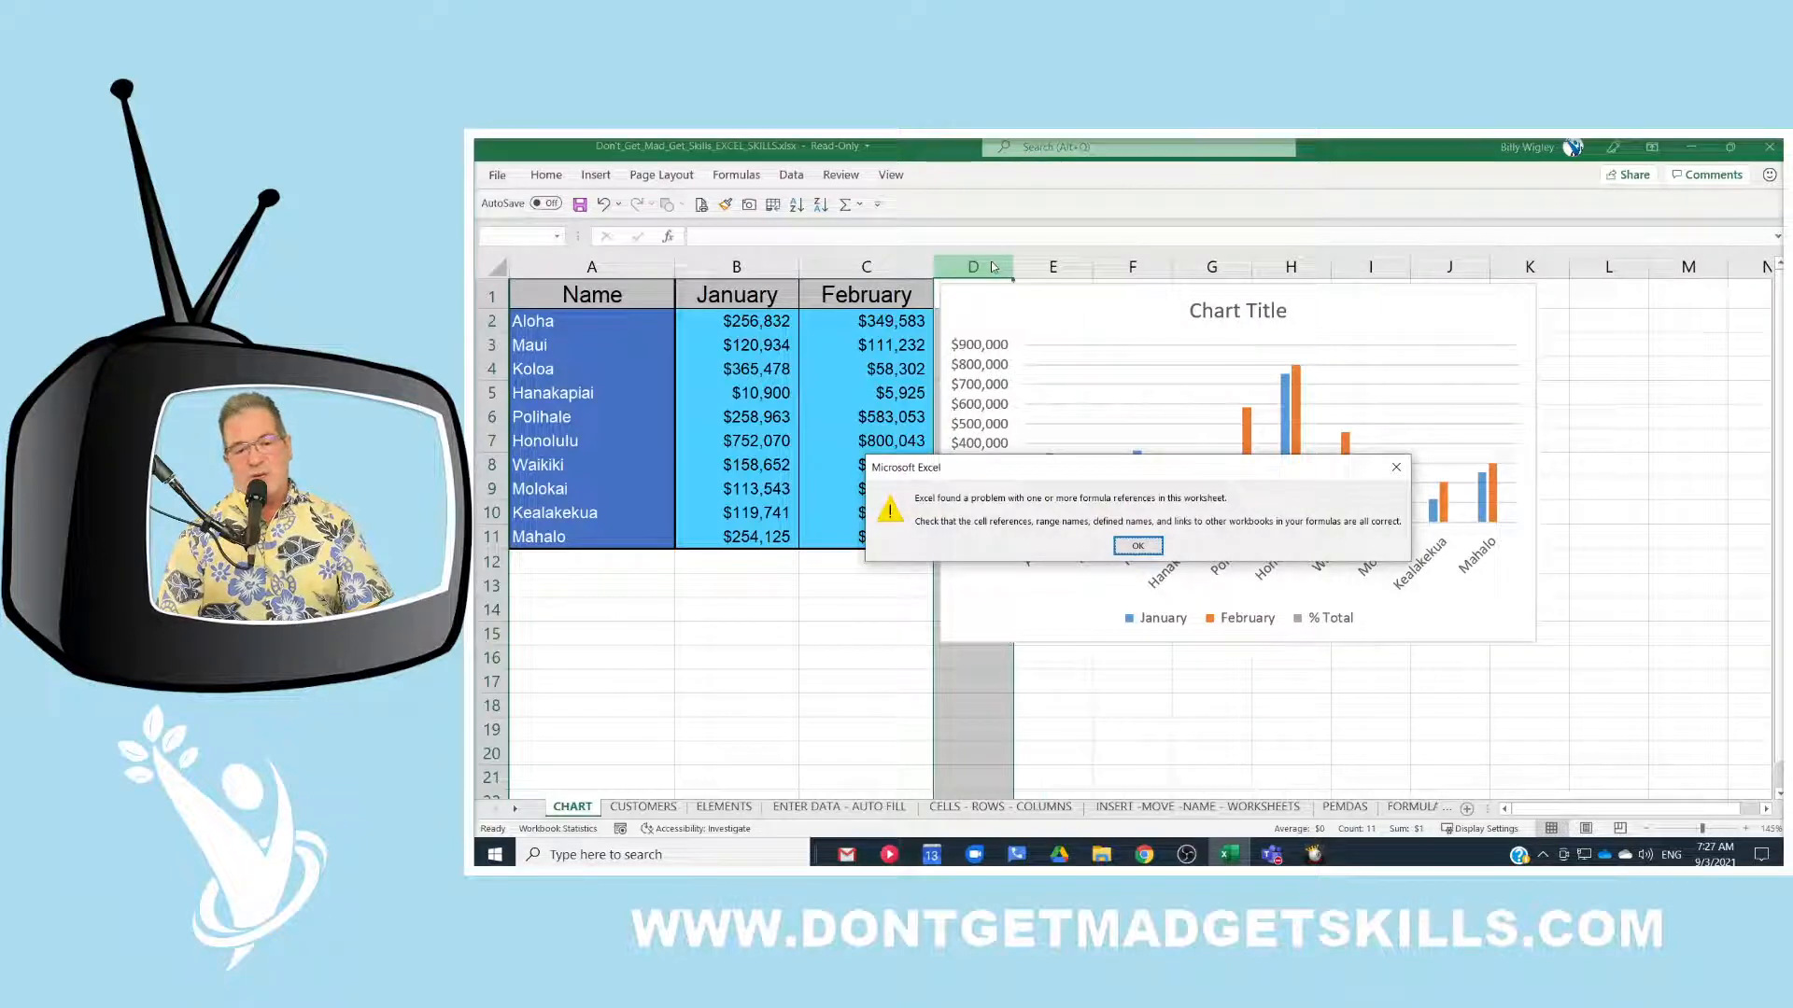
click(1134, 545)
click(1351, 307)
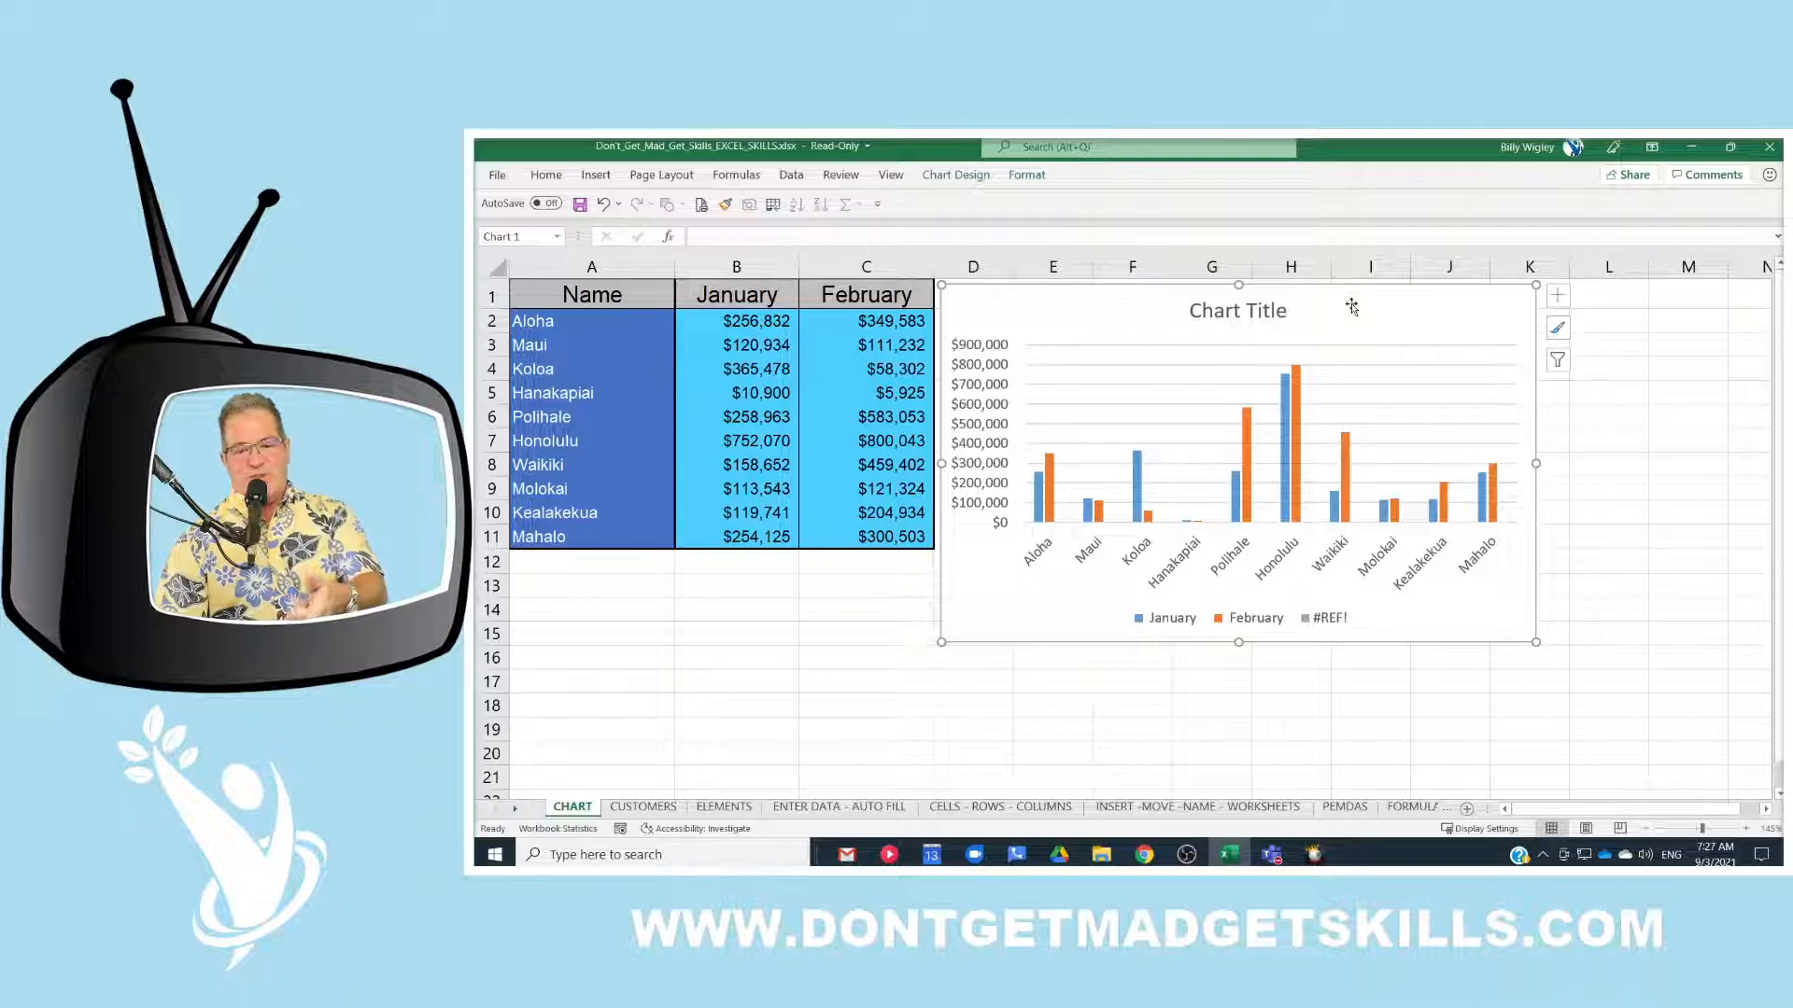
key(Delete)
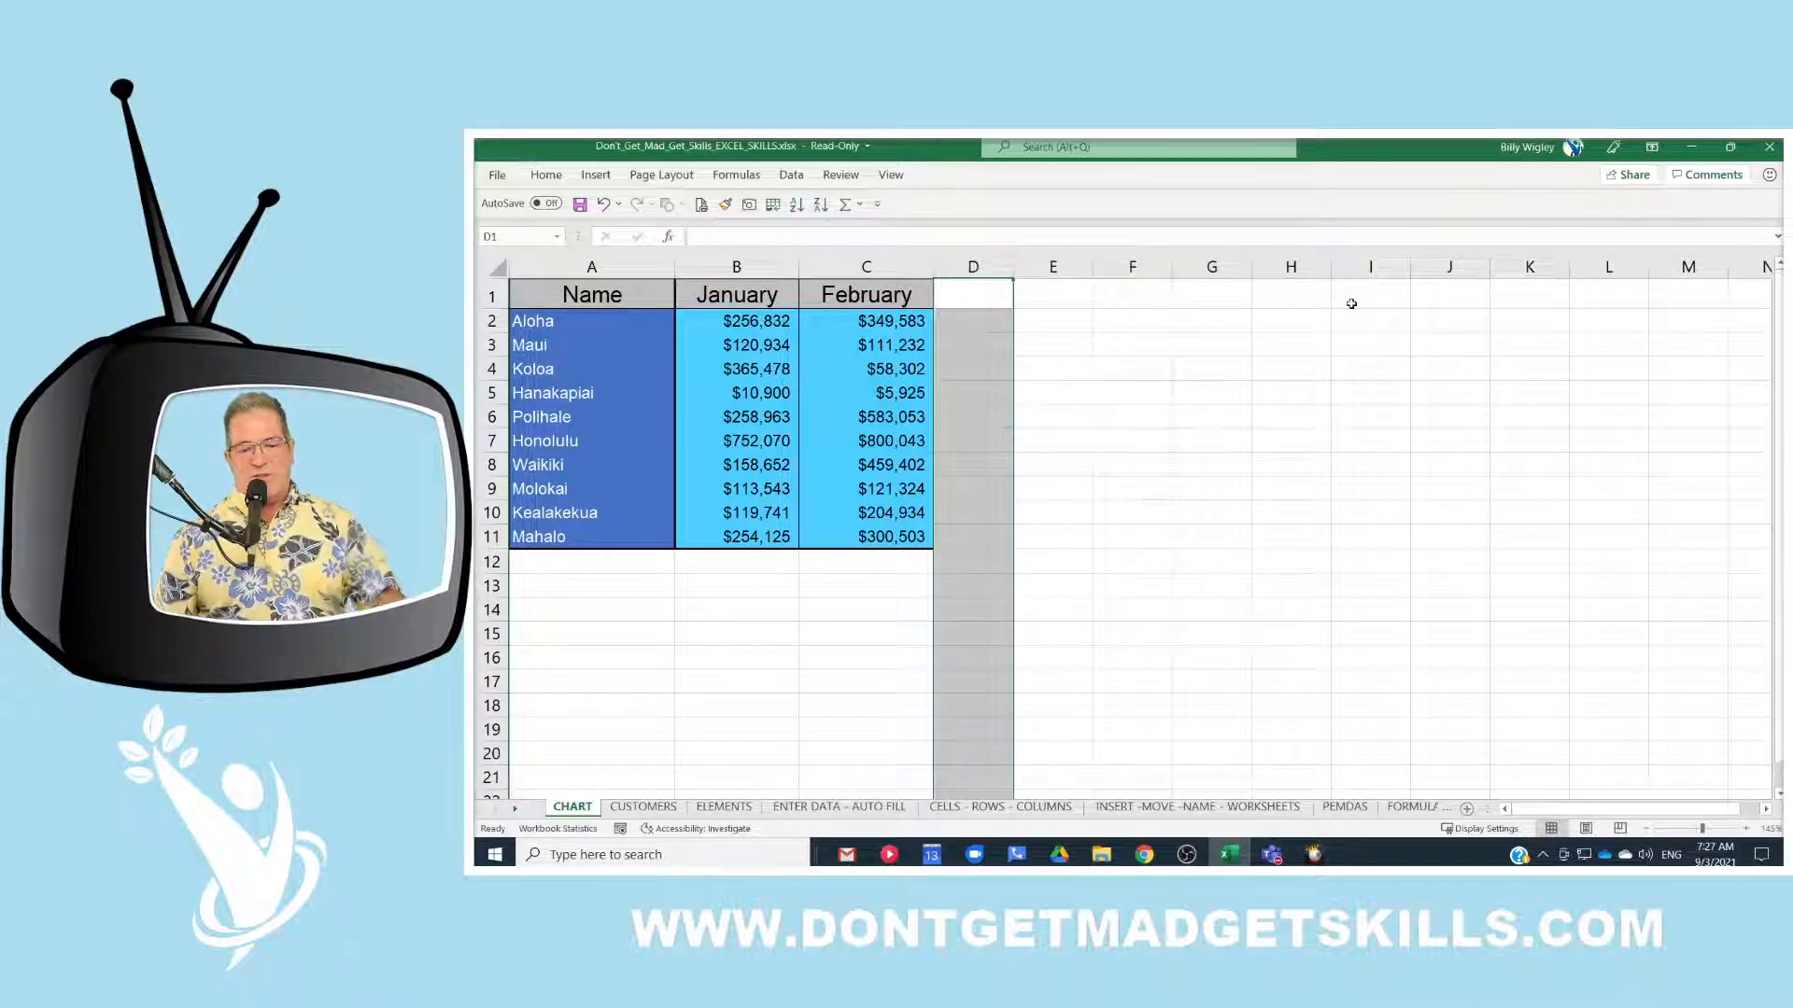
Step: Create a default column chart of the January and February data on its own chart sheet and return to the CHART sheet
click(874, 299)
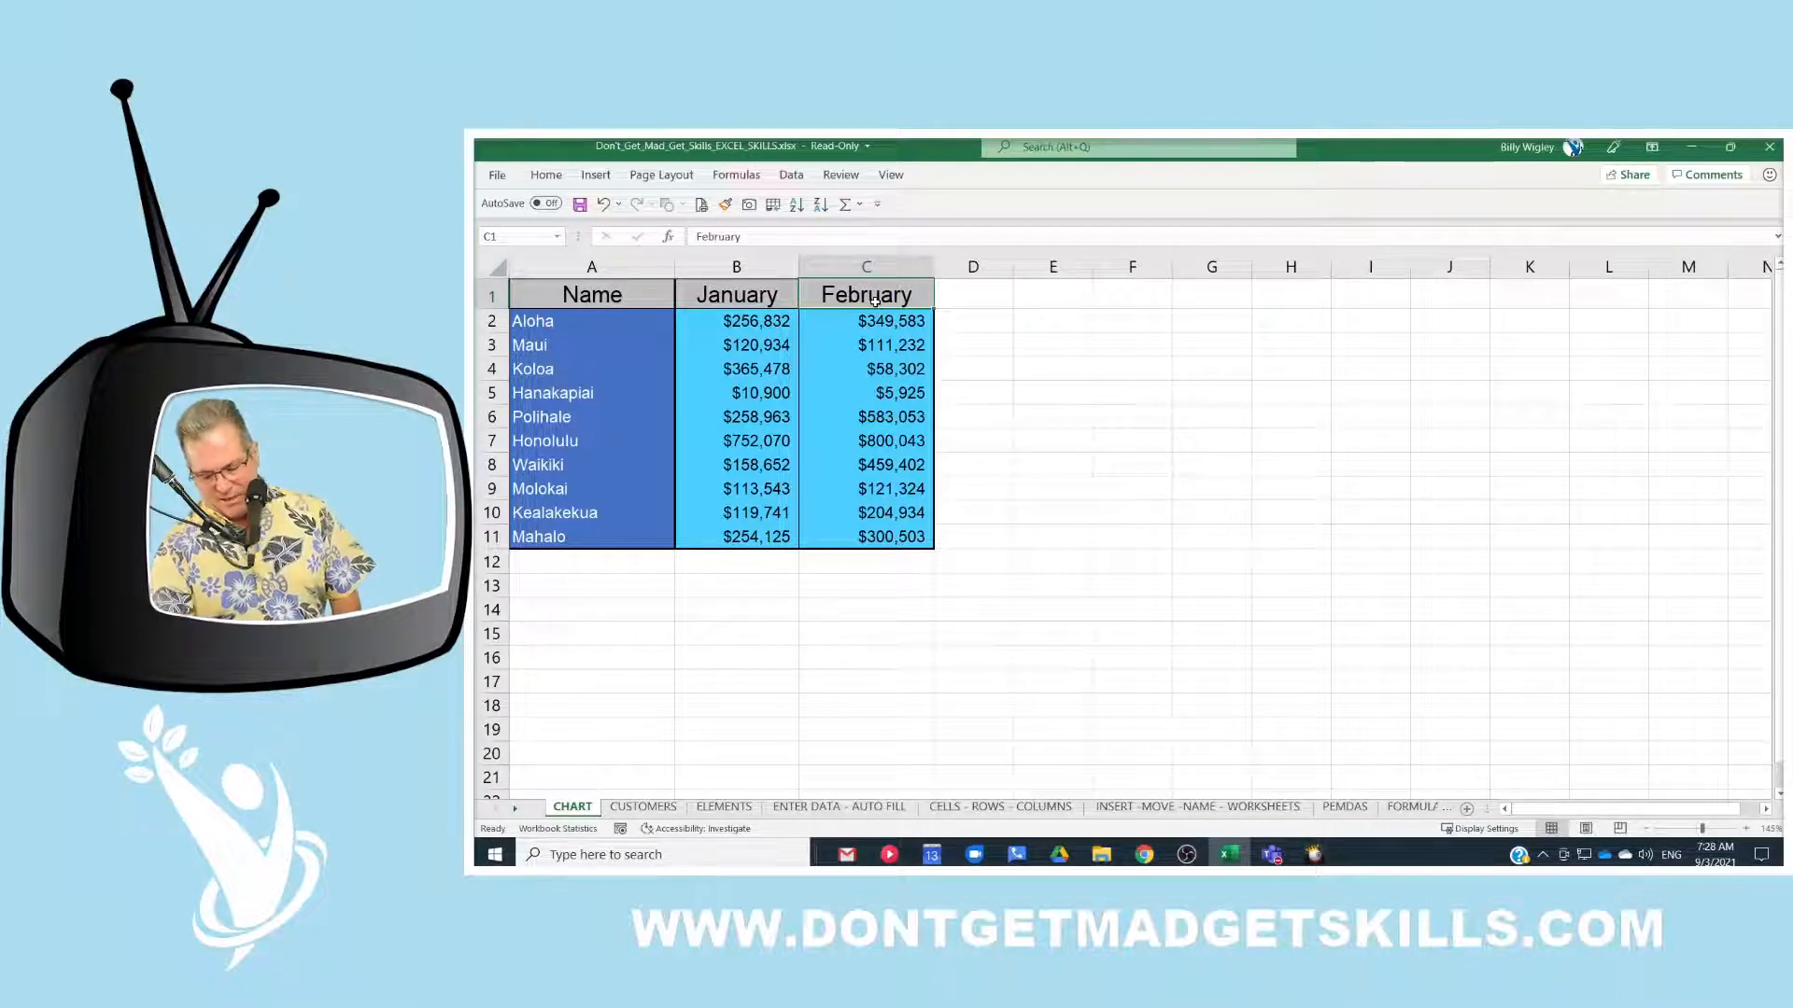
key(F11)
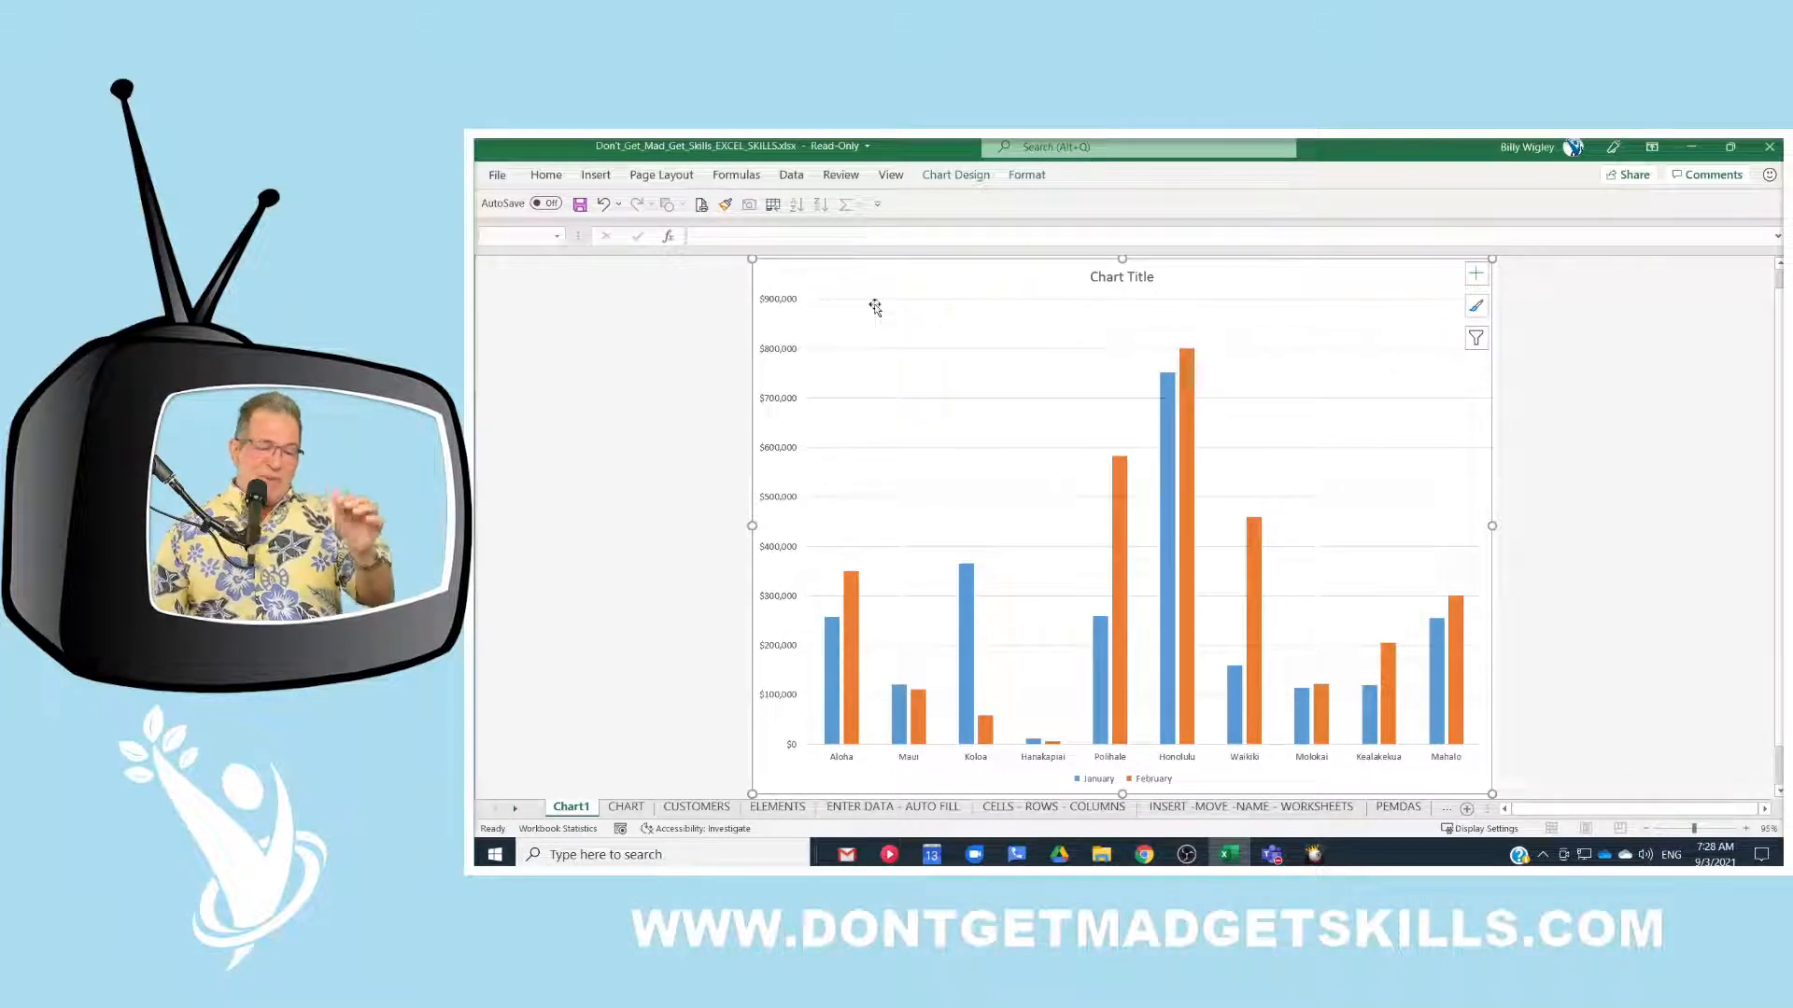
click(628, 808)
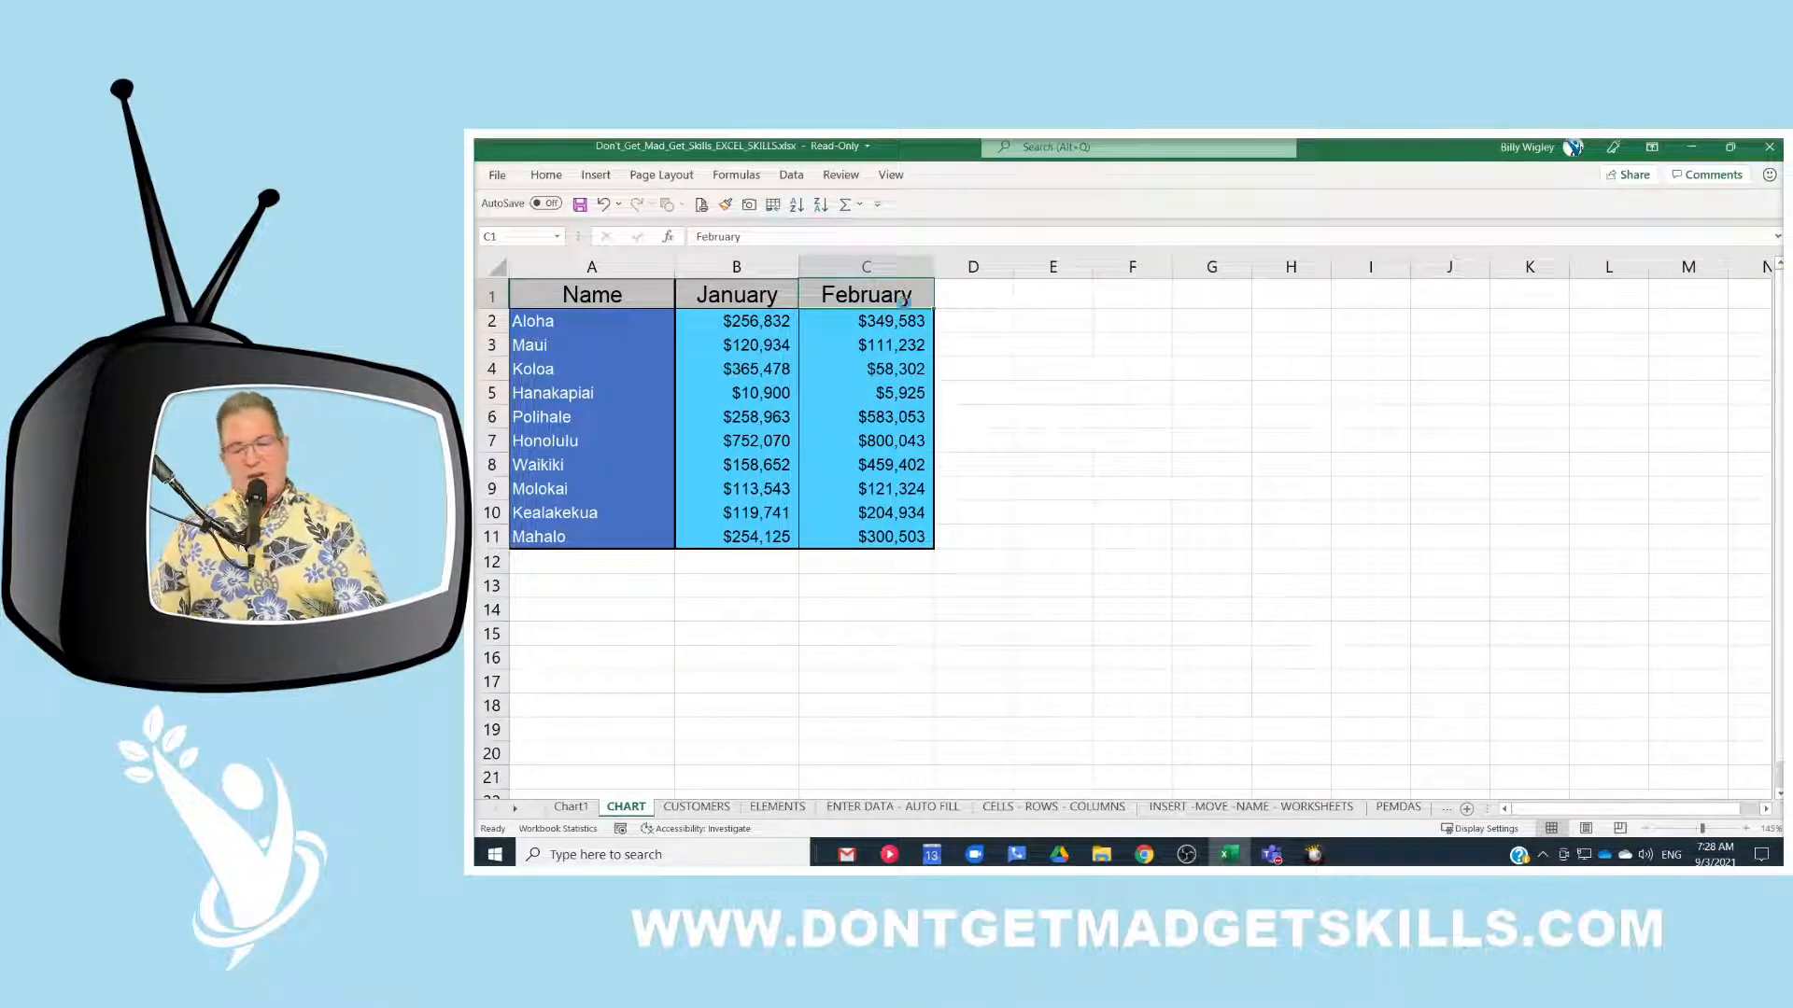
Step: Insert a default embedded chart beside the January and February data, and undo its placement and insertion
key(alt+F1)
mouse_move(1264, 411)
mouse_down()
mouse_move(1365, 352)
mouse_move(1363, 309)
mouse_up()
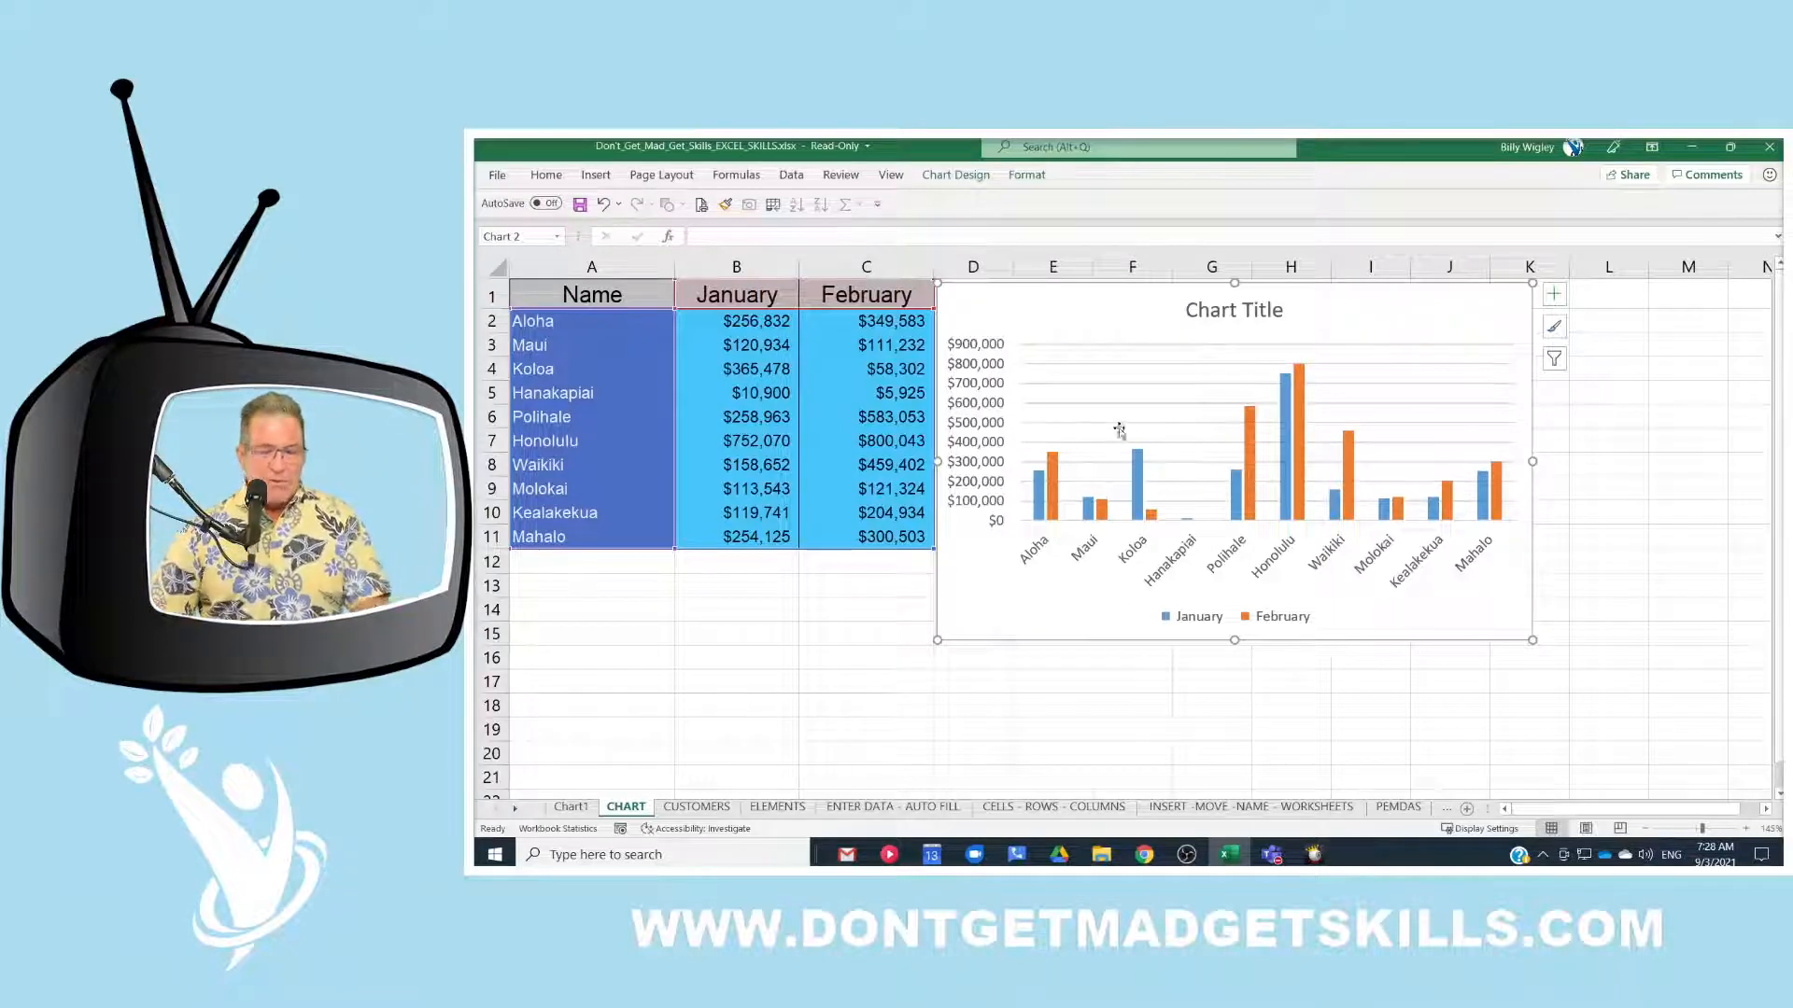
key(ctrl+z)
key(ctrl+z)
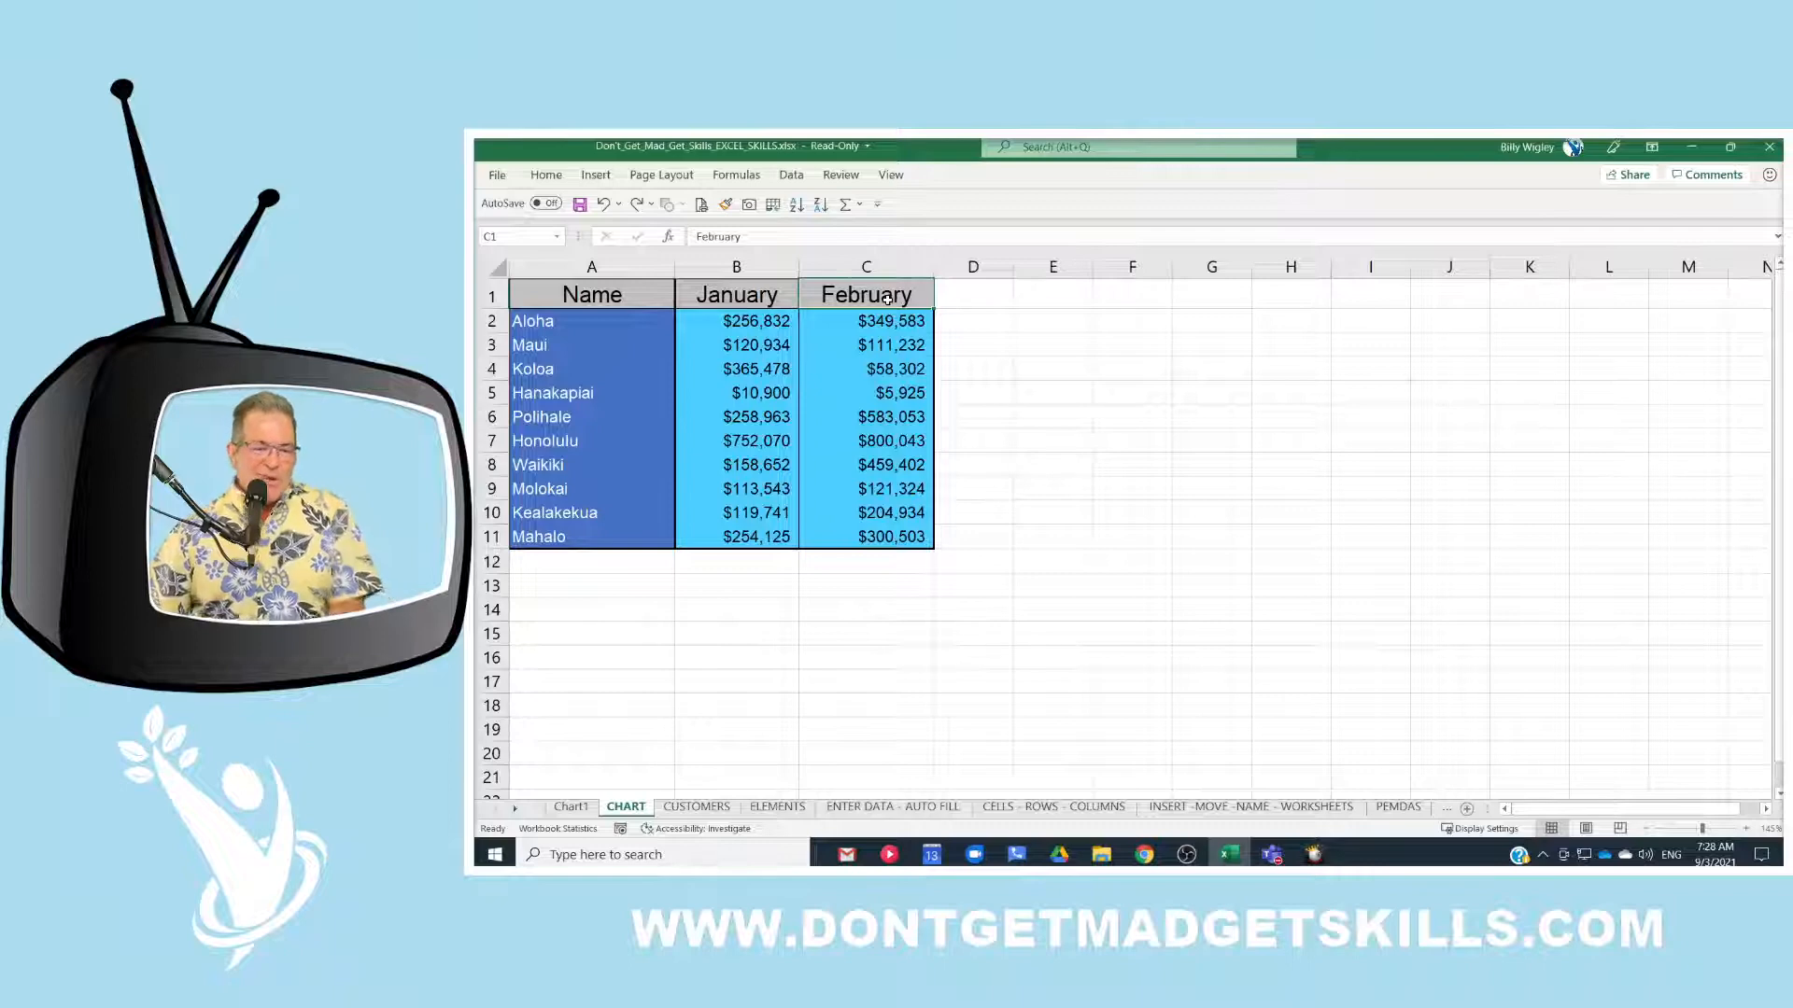
Step: Create a blank PivotTable from the data with Quick Analysis and add the January, February and Name fields to it
key(ctrl+q)
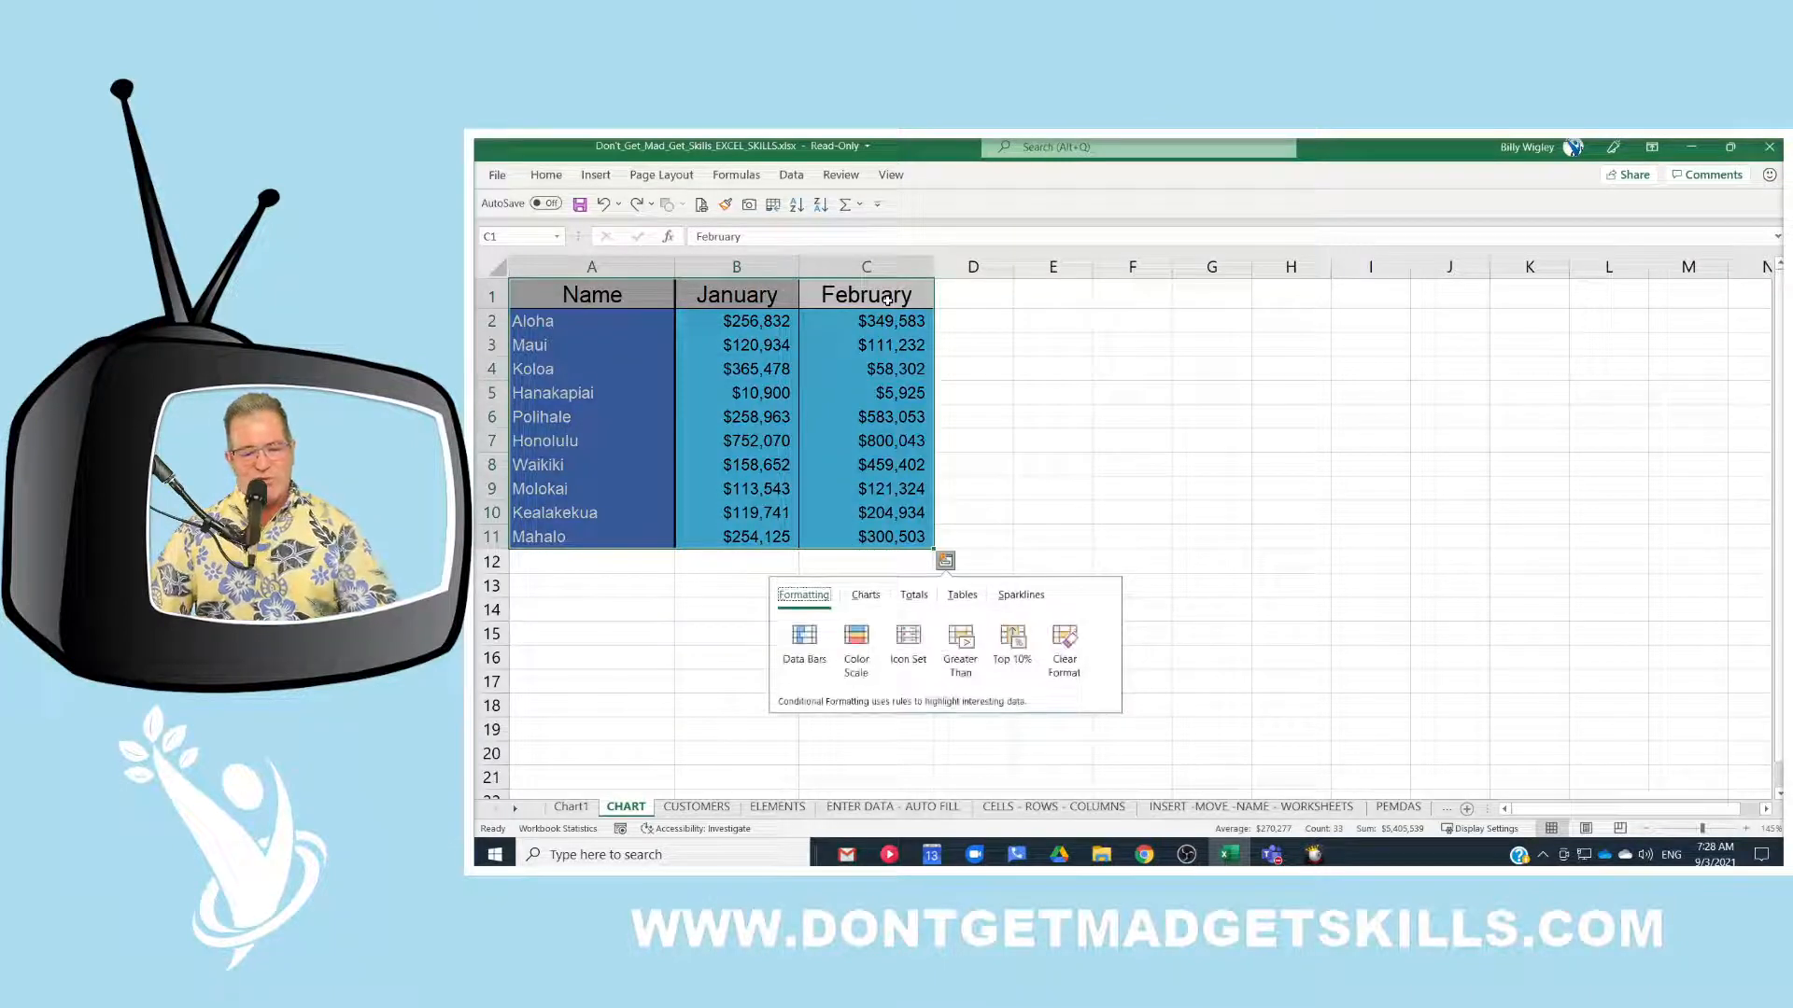
click(962, 595)
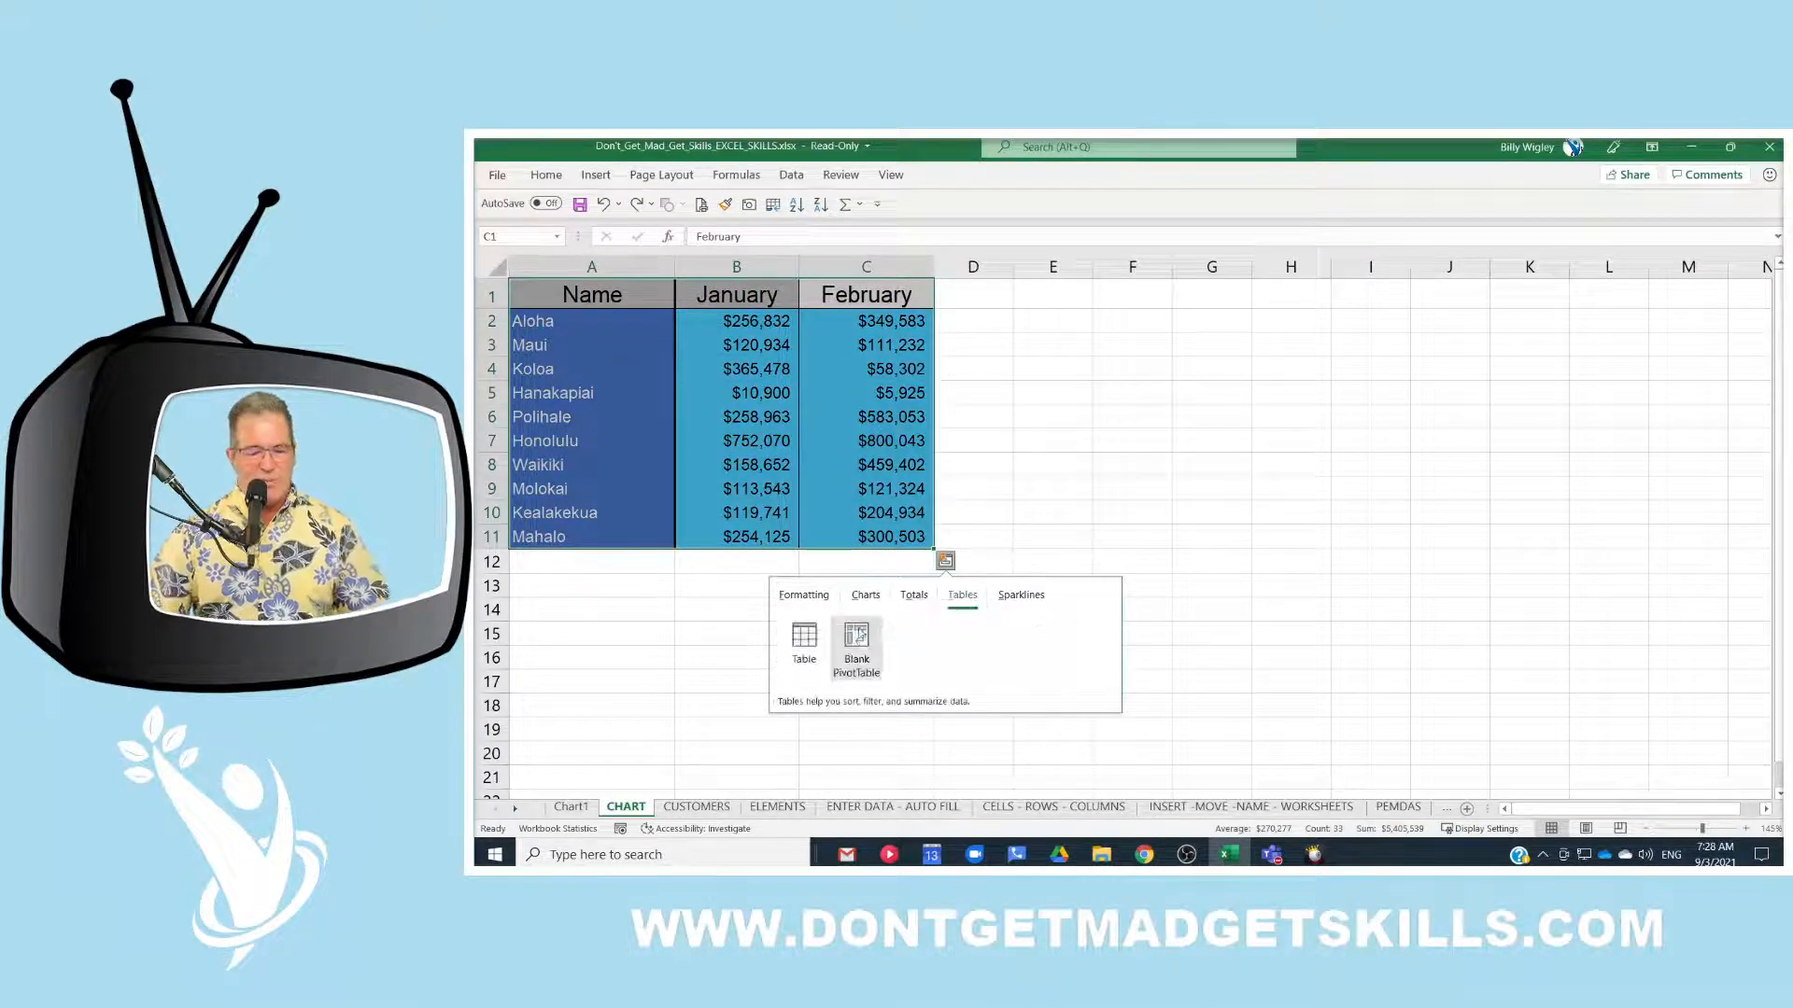
click(855, 638)
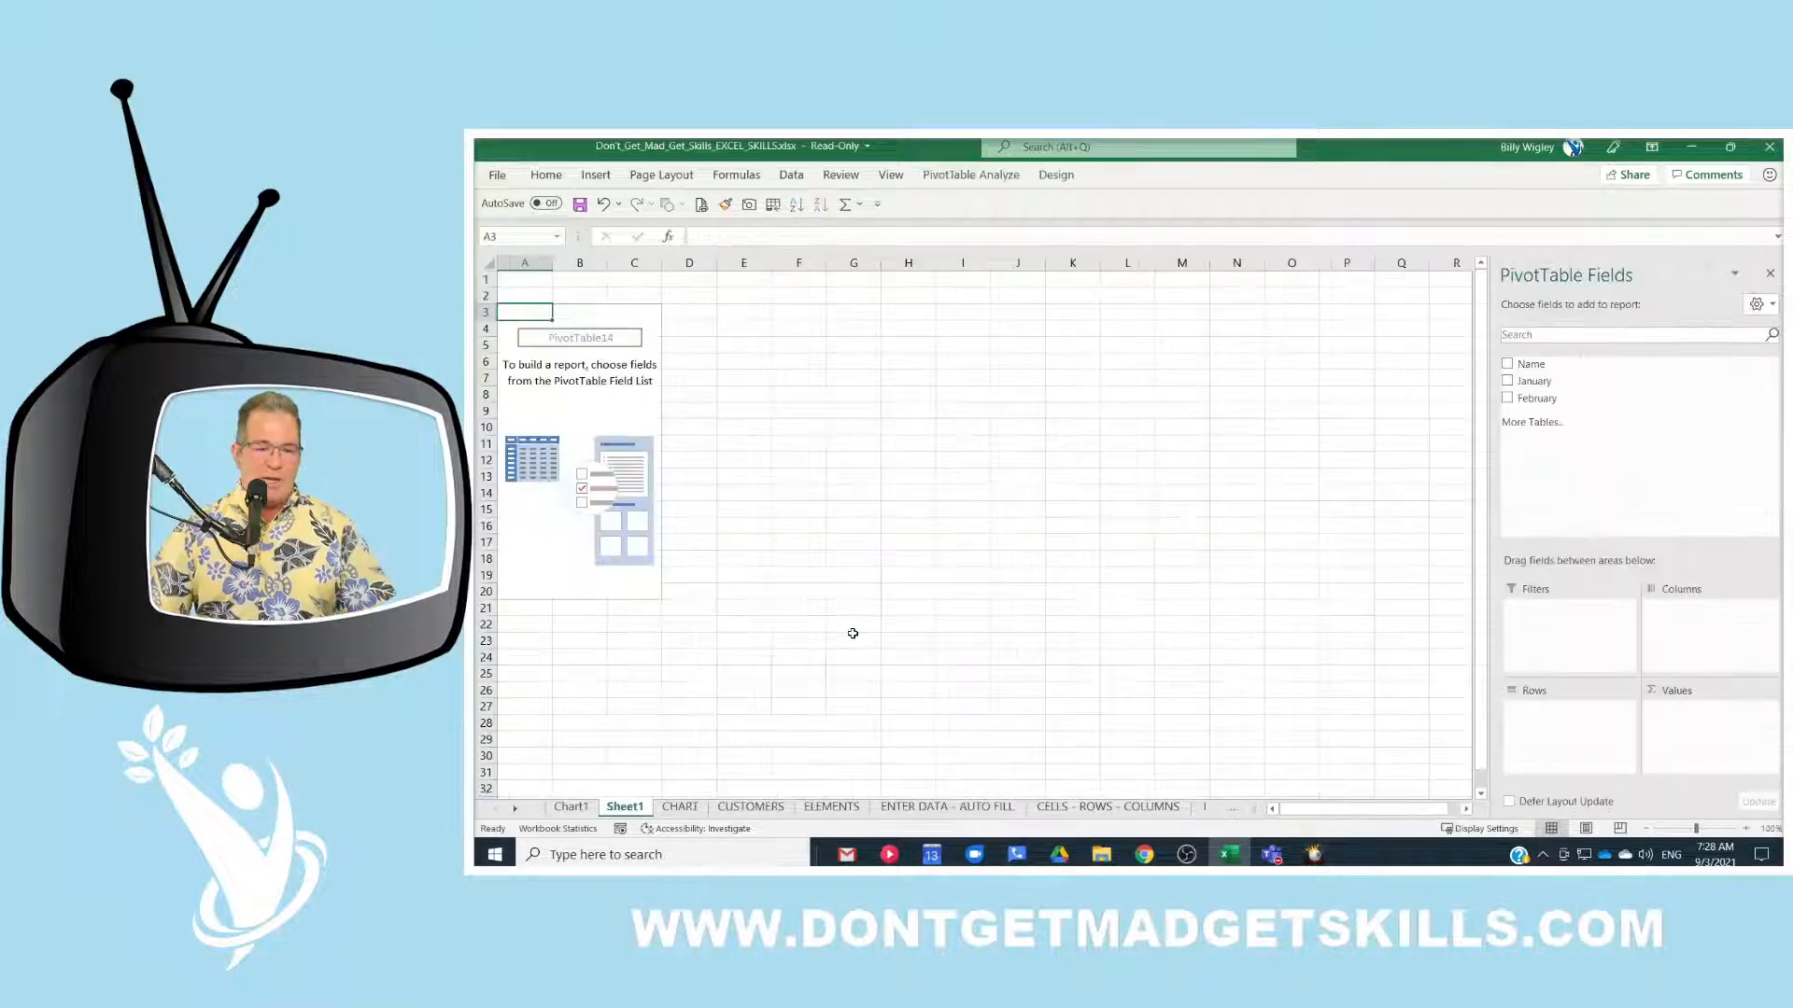
click(1508, 382)
click(1508, 398)
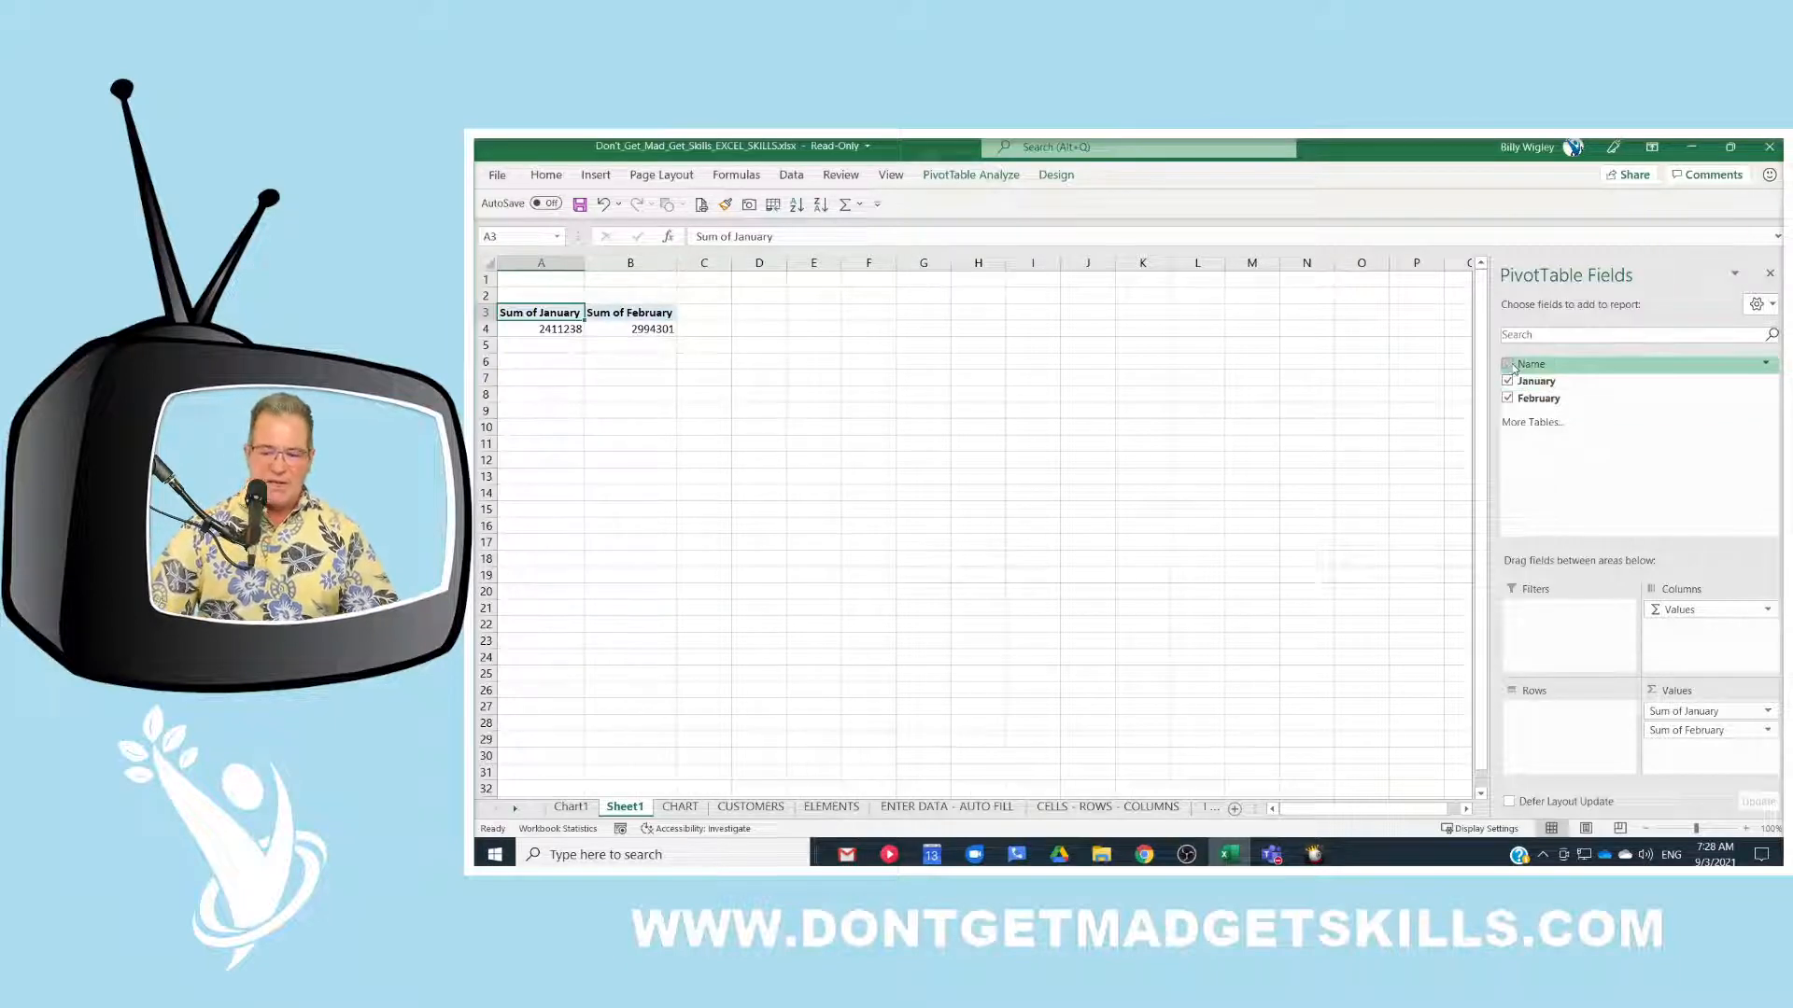
click(1509, 365)
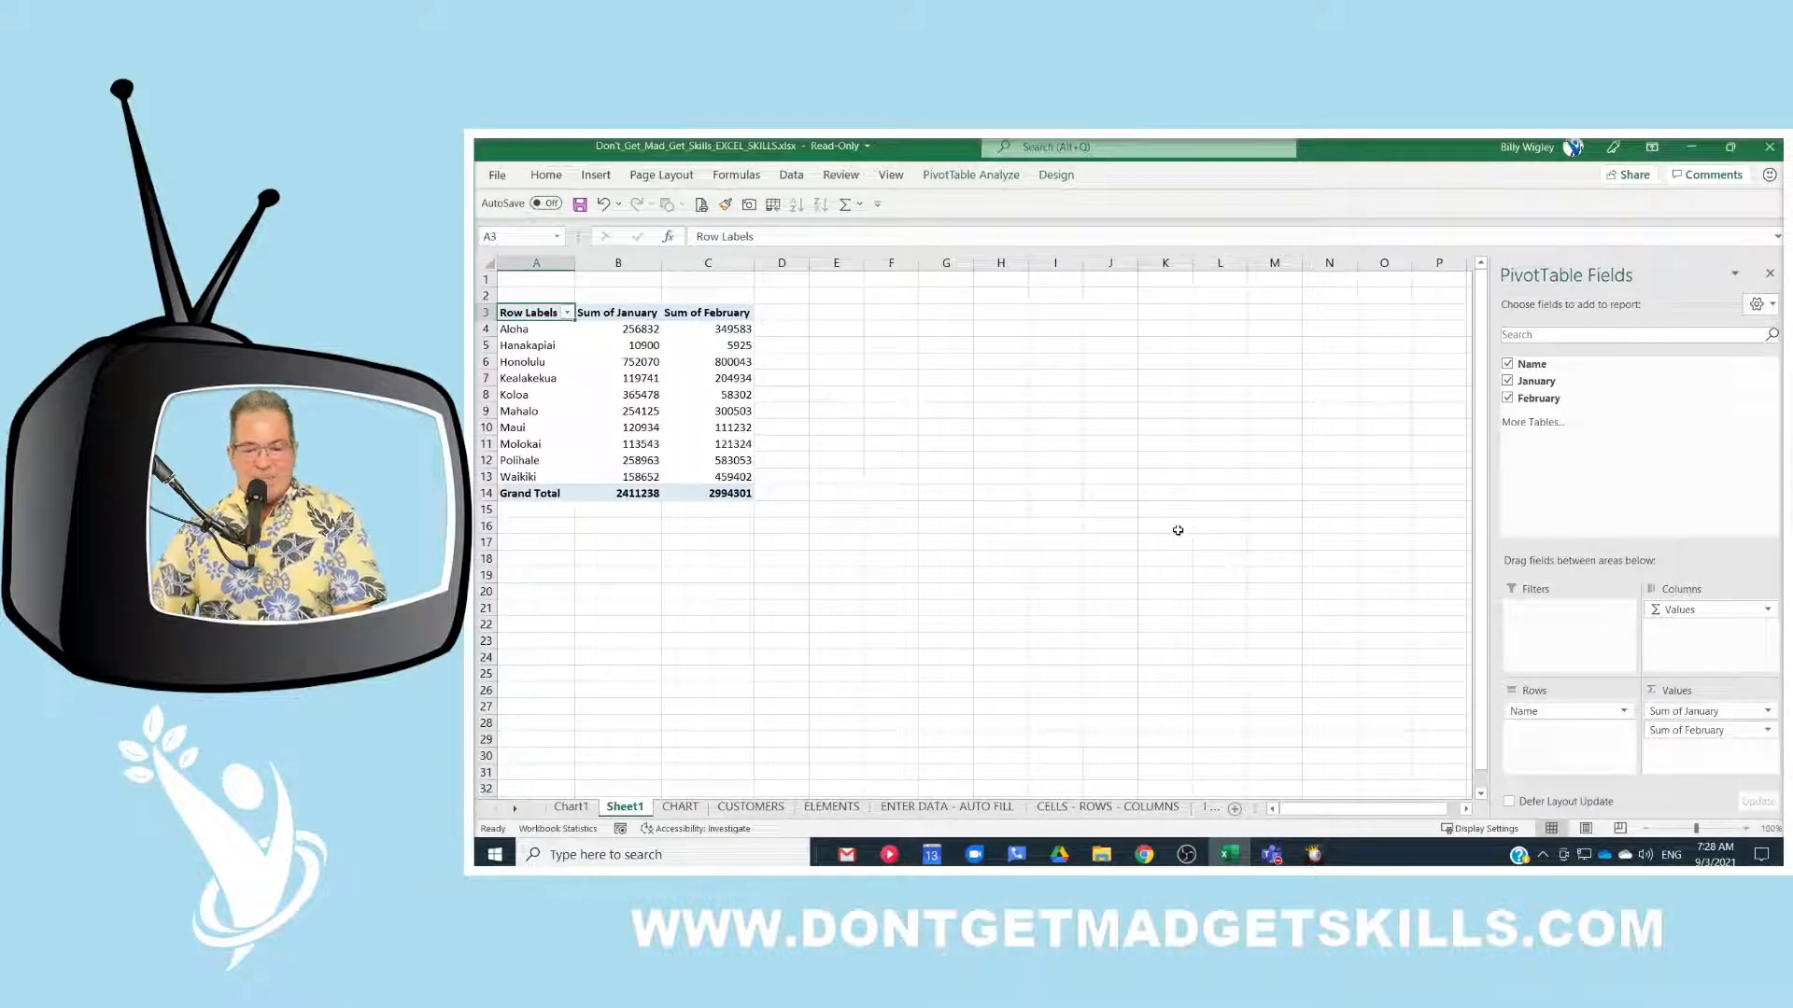
Step: Add a slicer for the Name field and place it next to the PivotTable, starting at column D
right_click(1542, 365)
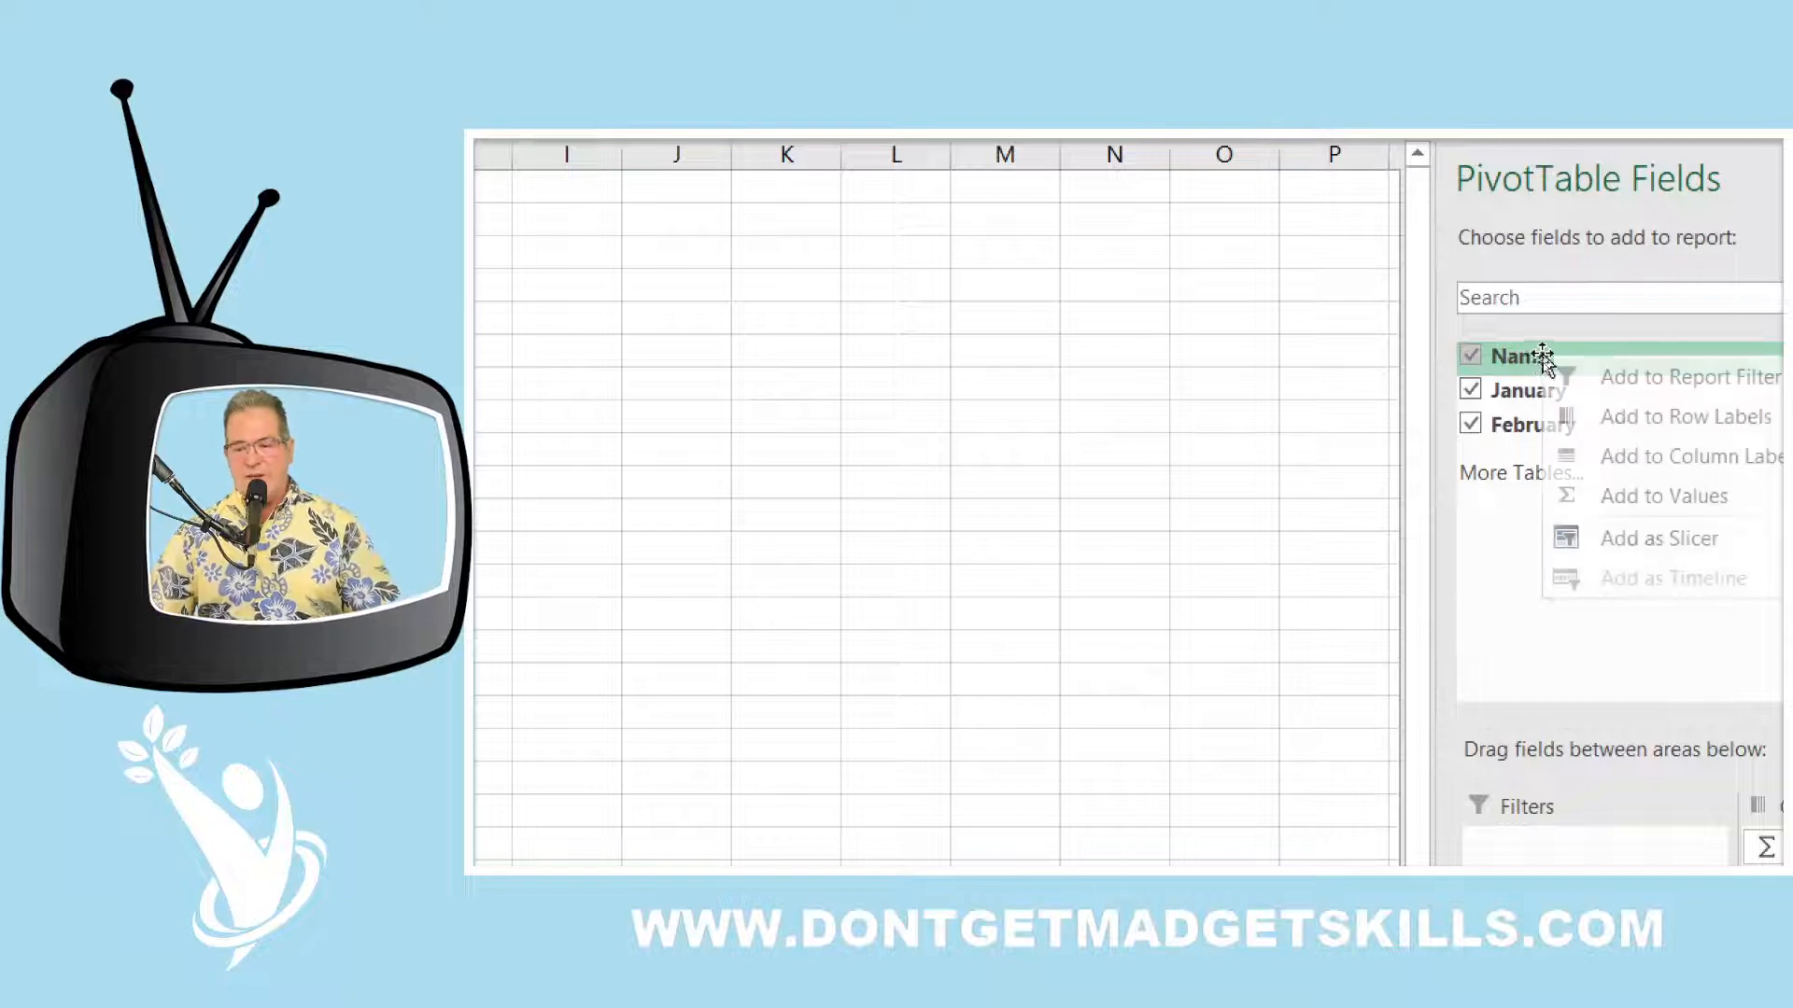
click(1598, 537)
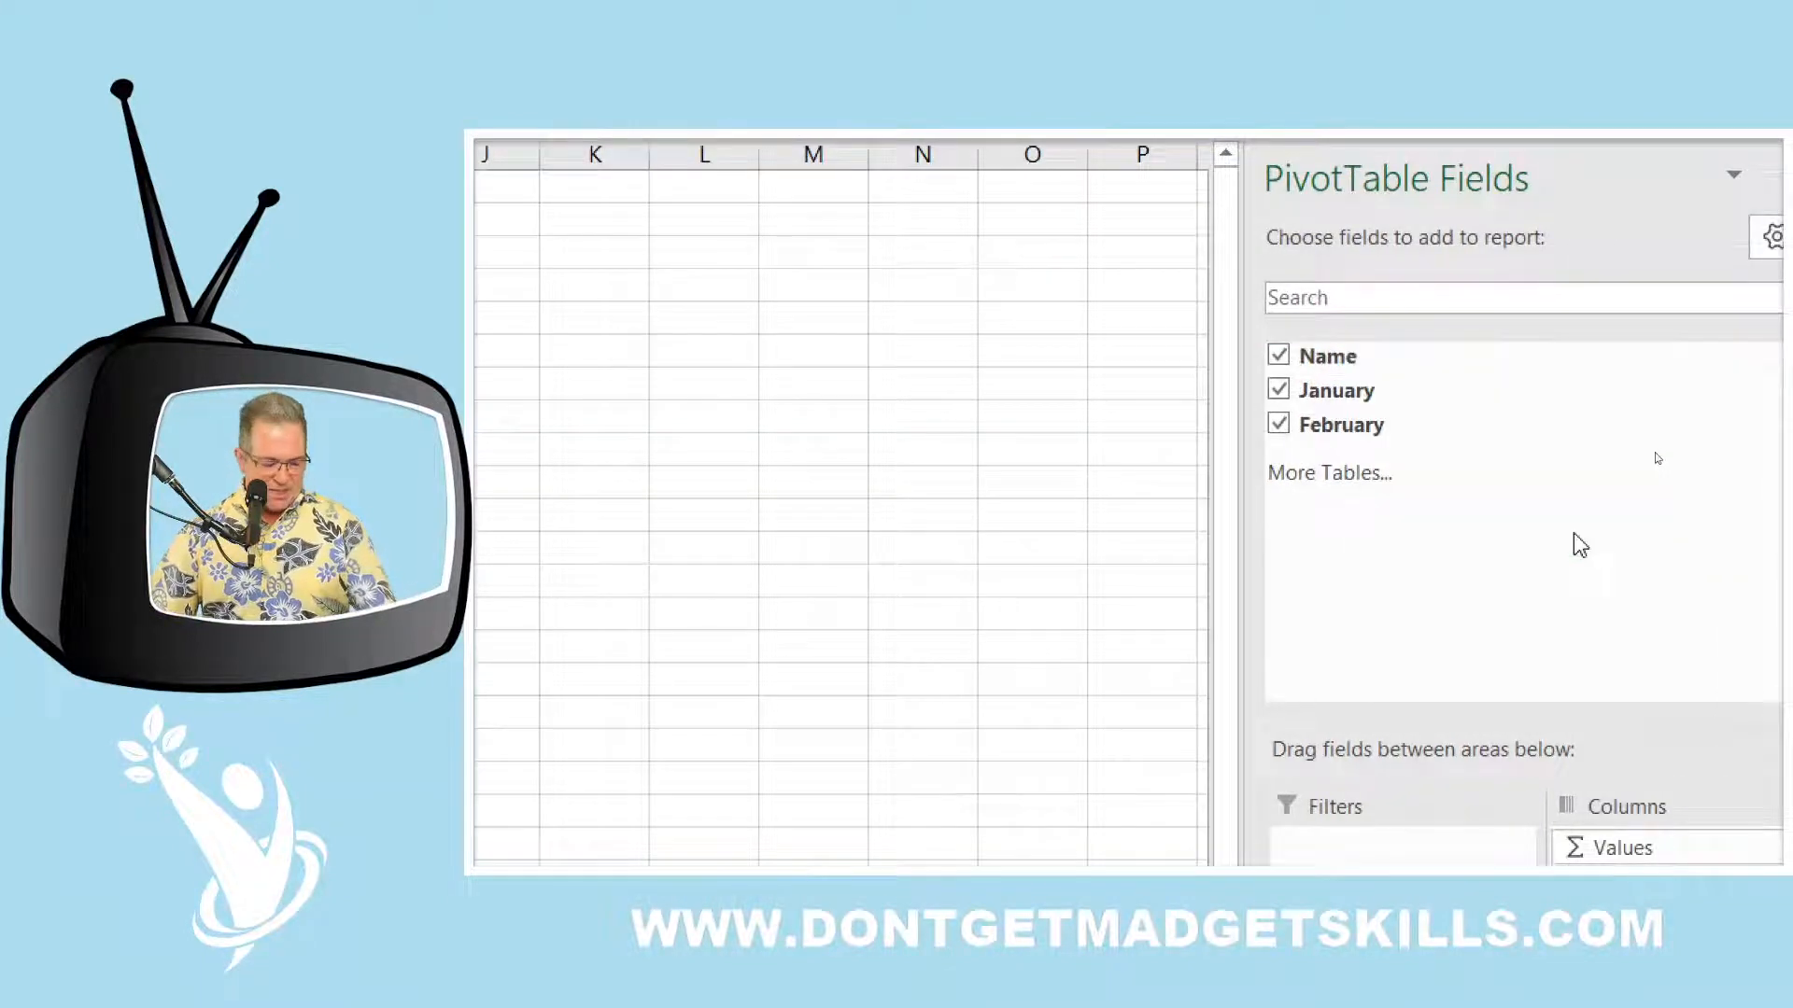
drag(986, 436, 837, 313)
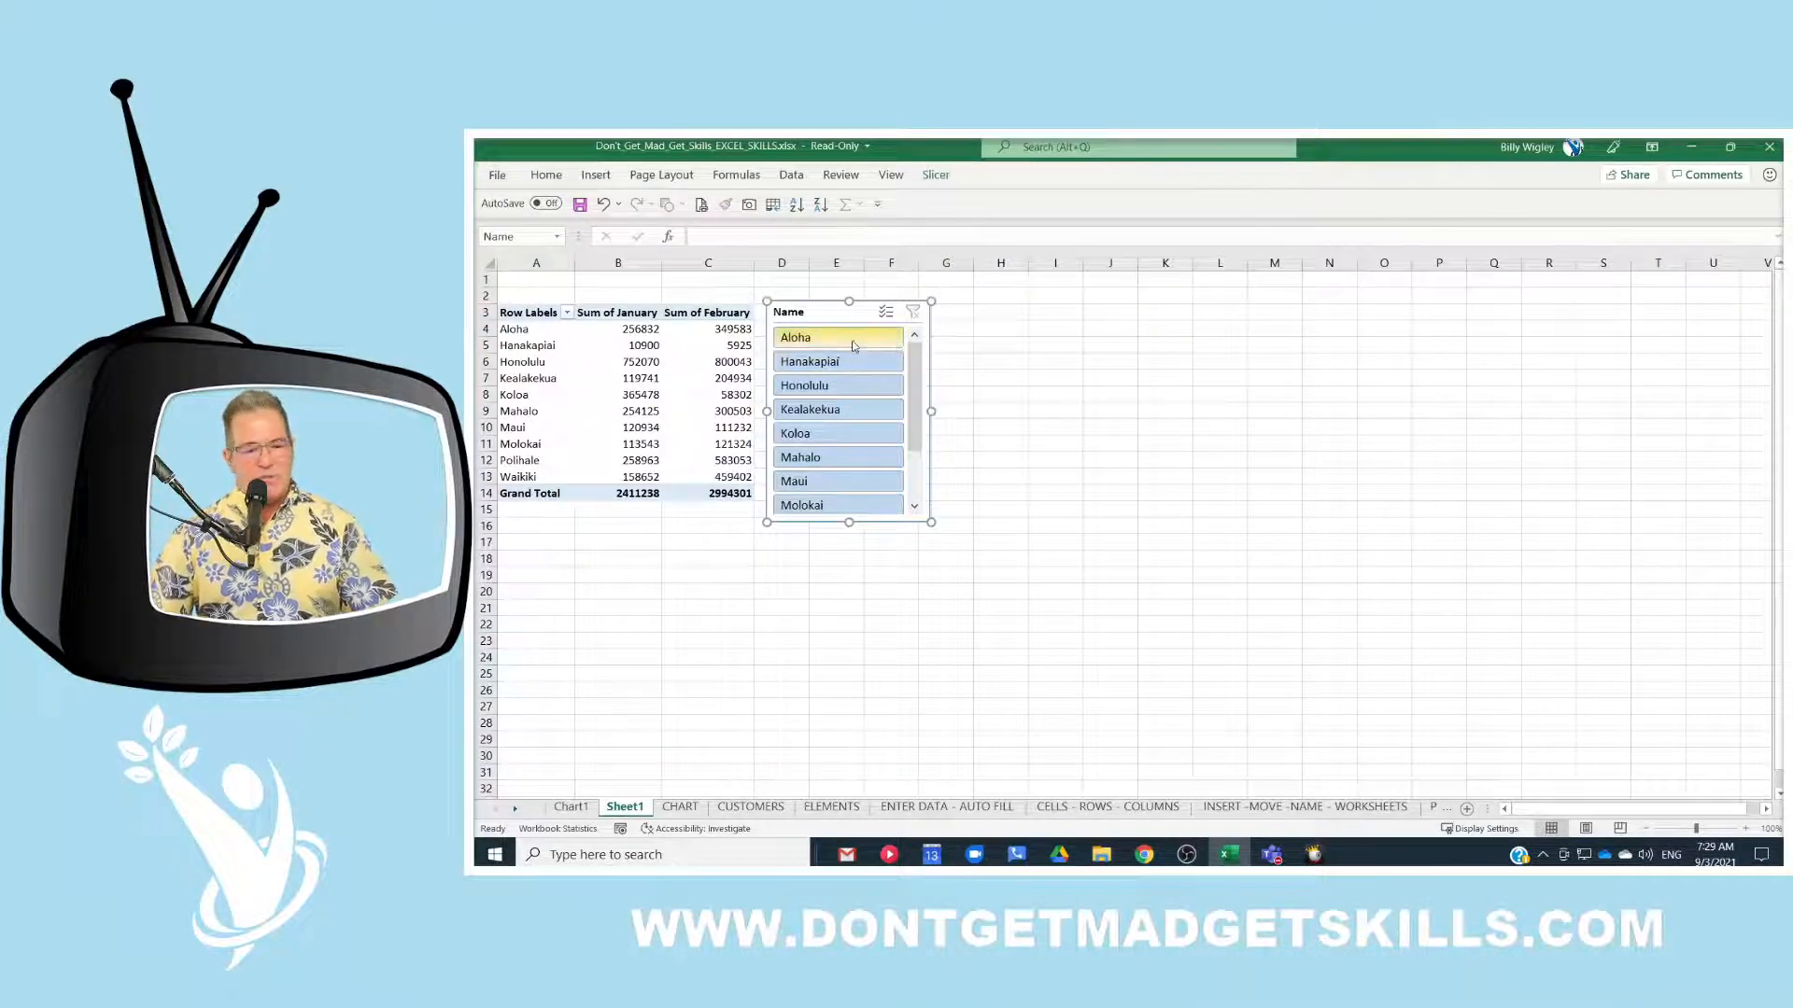
Step: Filter the PivotTable with the slicer by single names and by Aloha, Hanakapiai and Kealakekua together, and clear the filter
click(854, 343)
click(850, 386)
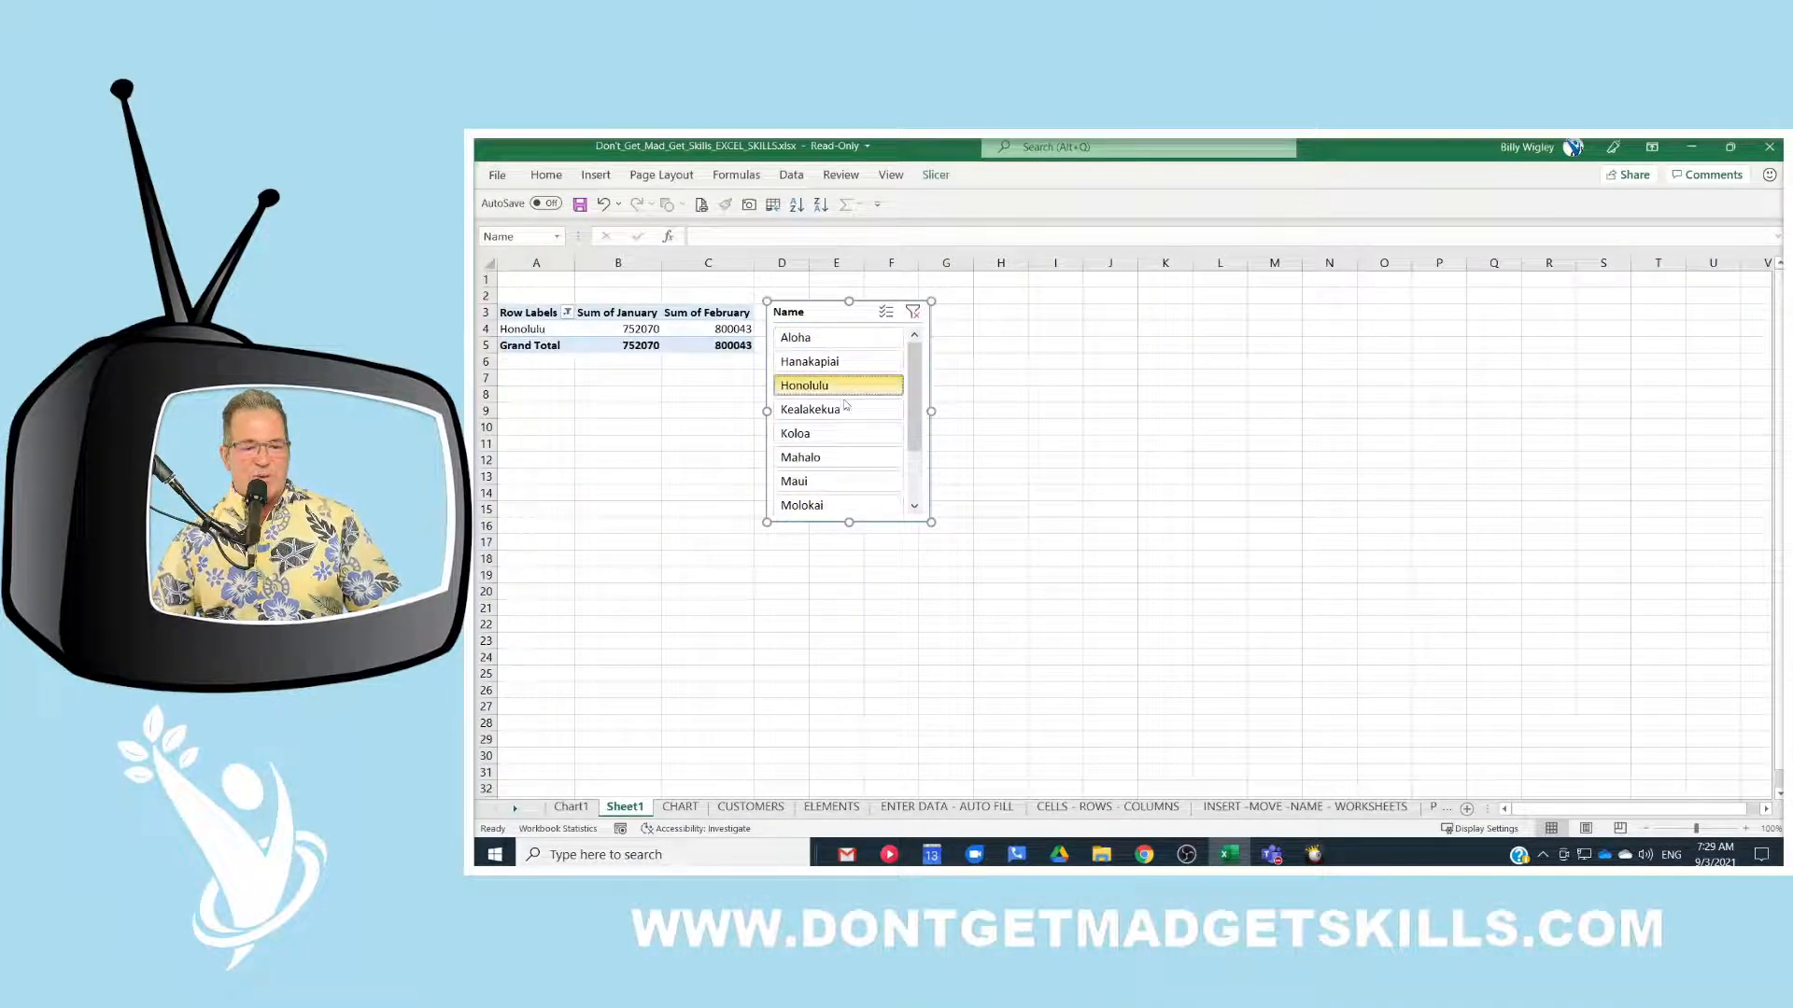
click(845, 411)
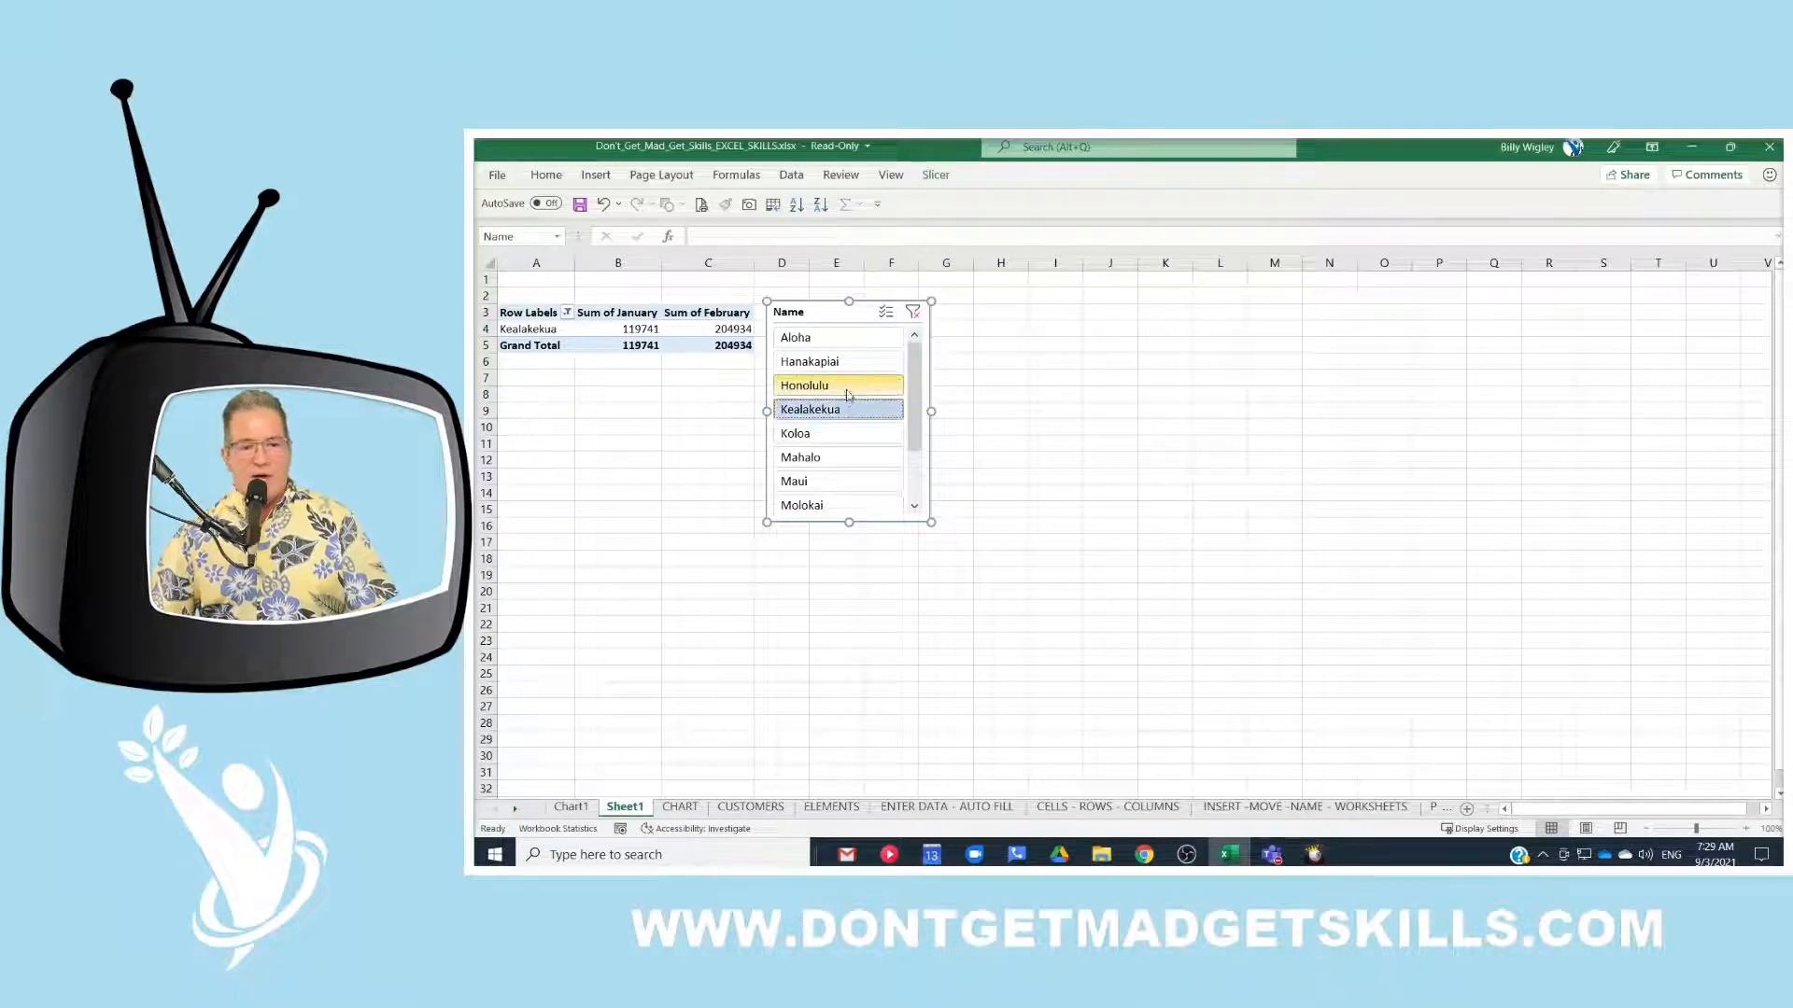
ctrl+click(845, 338)
ctrl+click(848, 364)
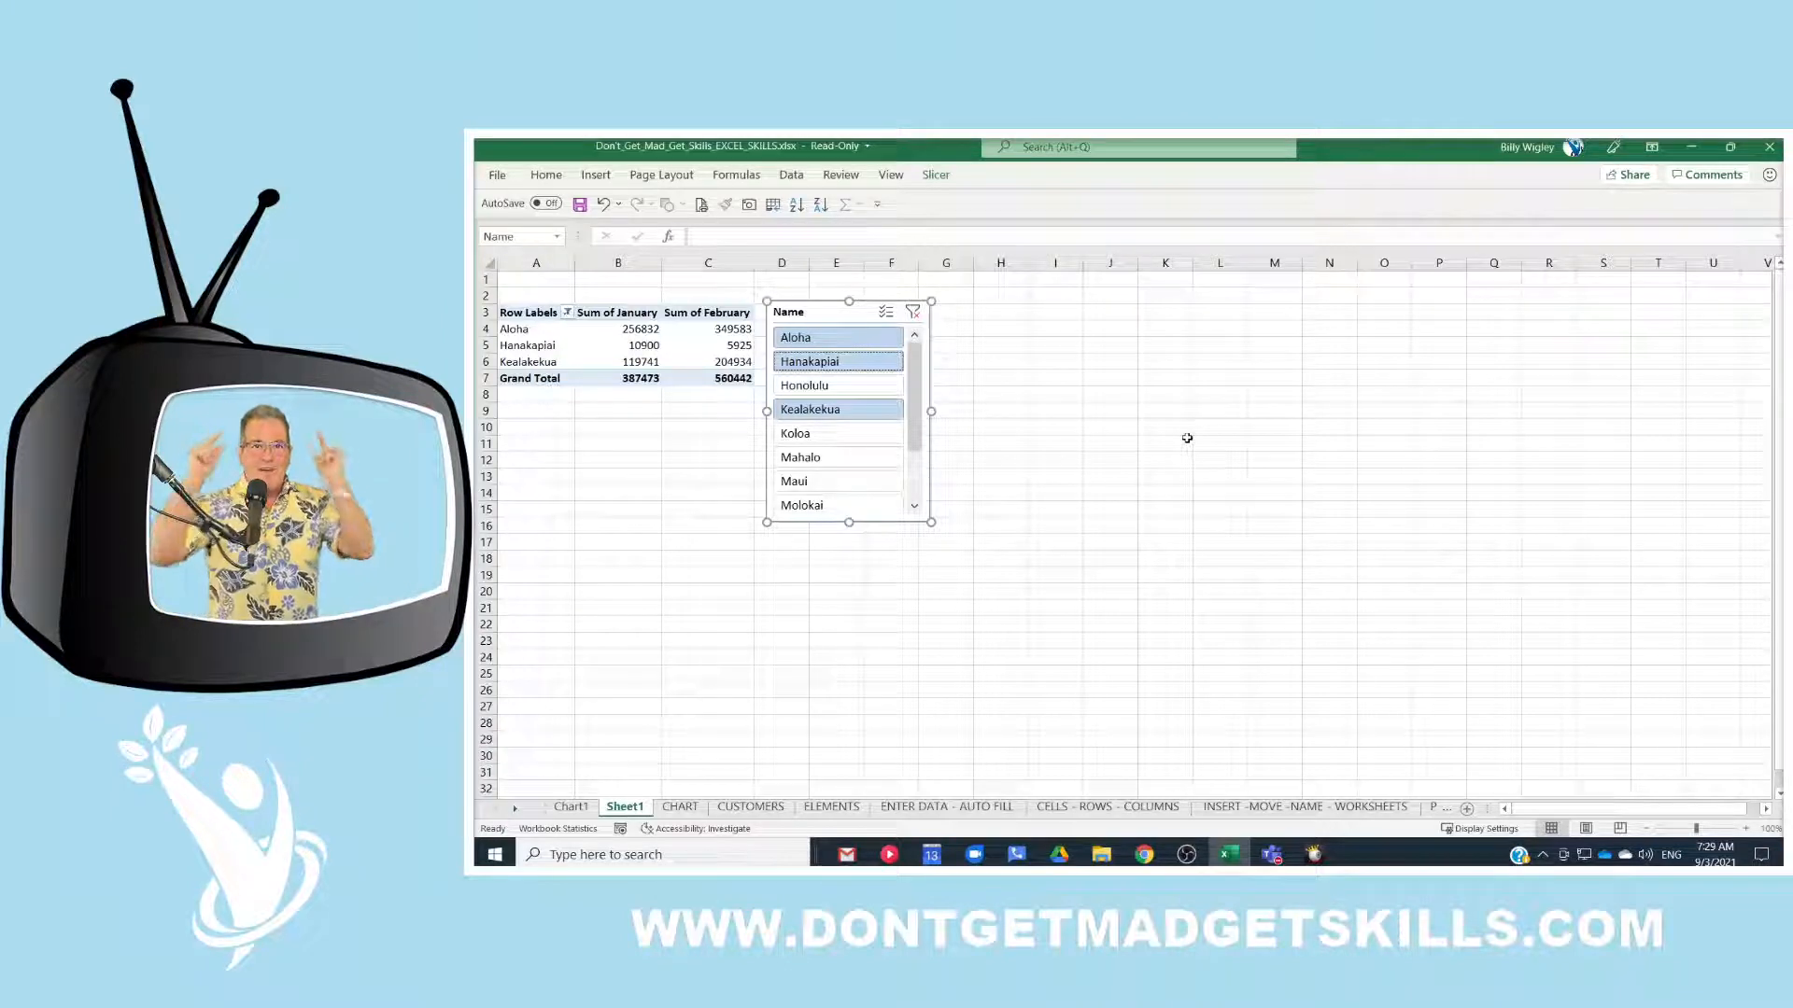
click(1186, 438)
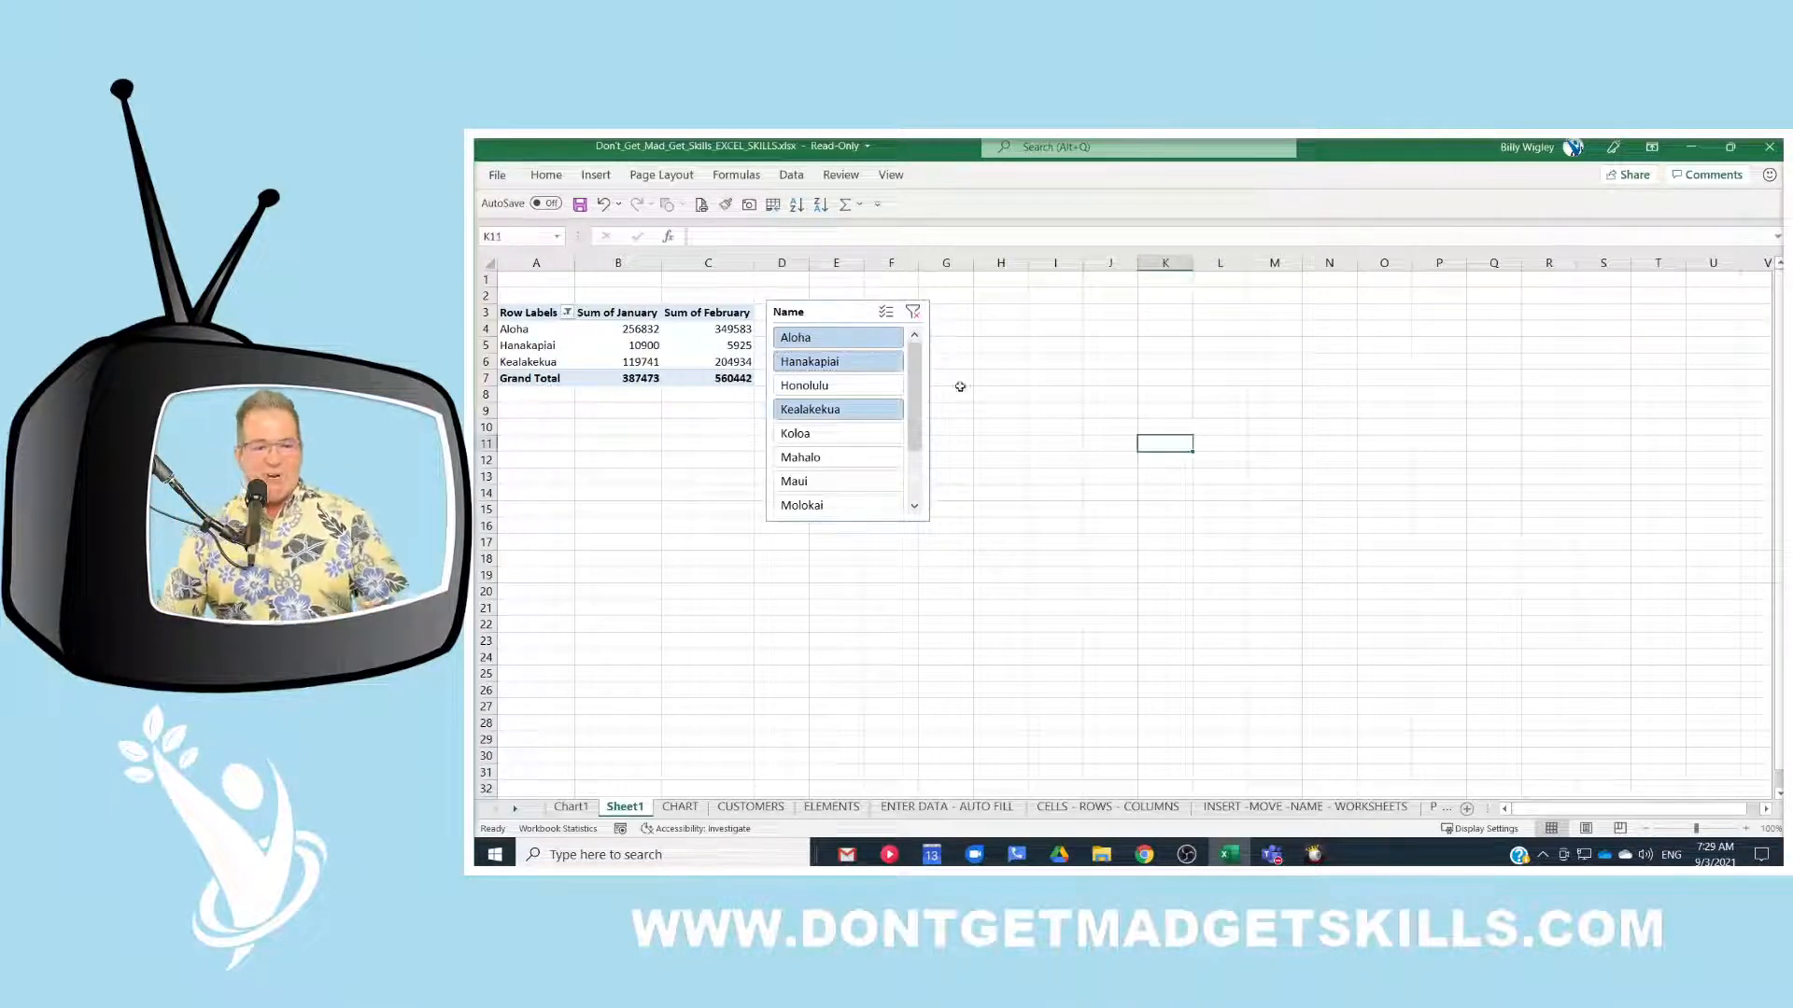
click(913, 313)
Step: Apply a PivotTable style with a solid blue header row to the PivotTable
click(728, 314)
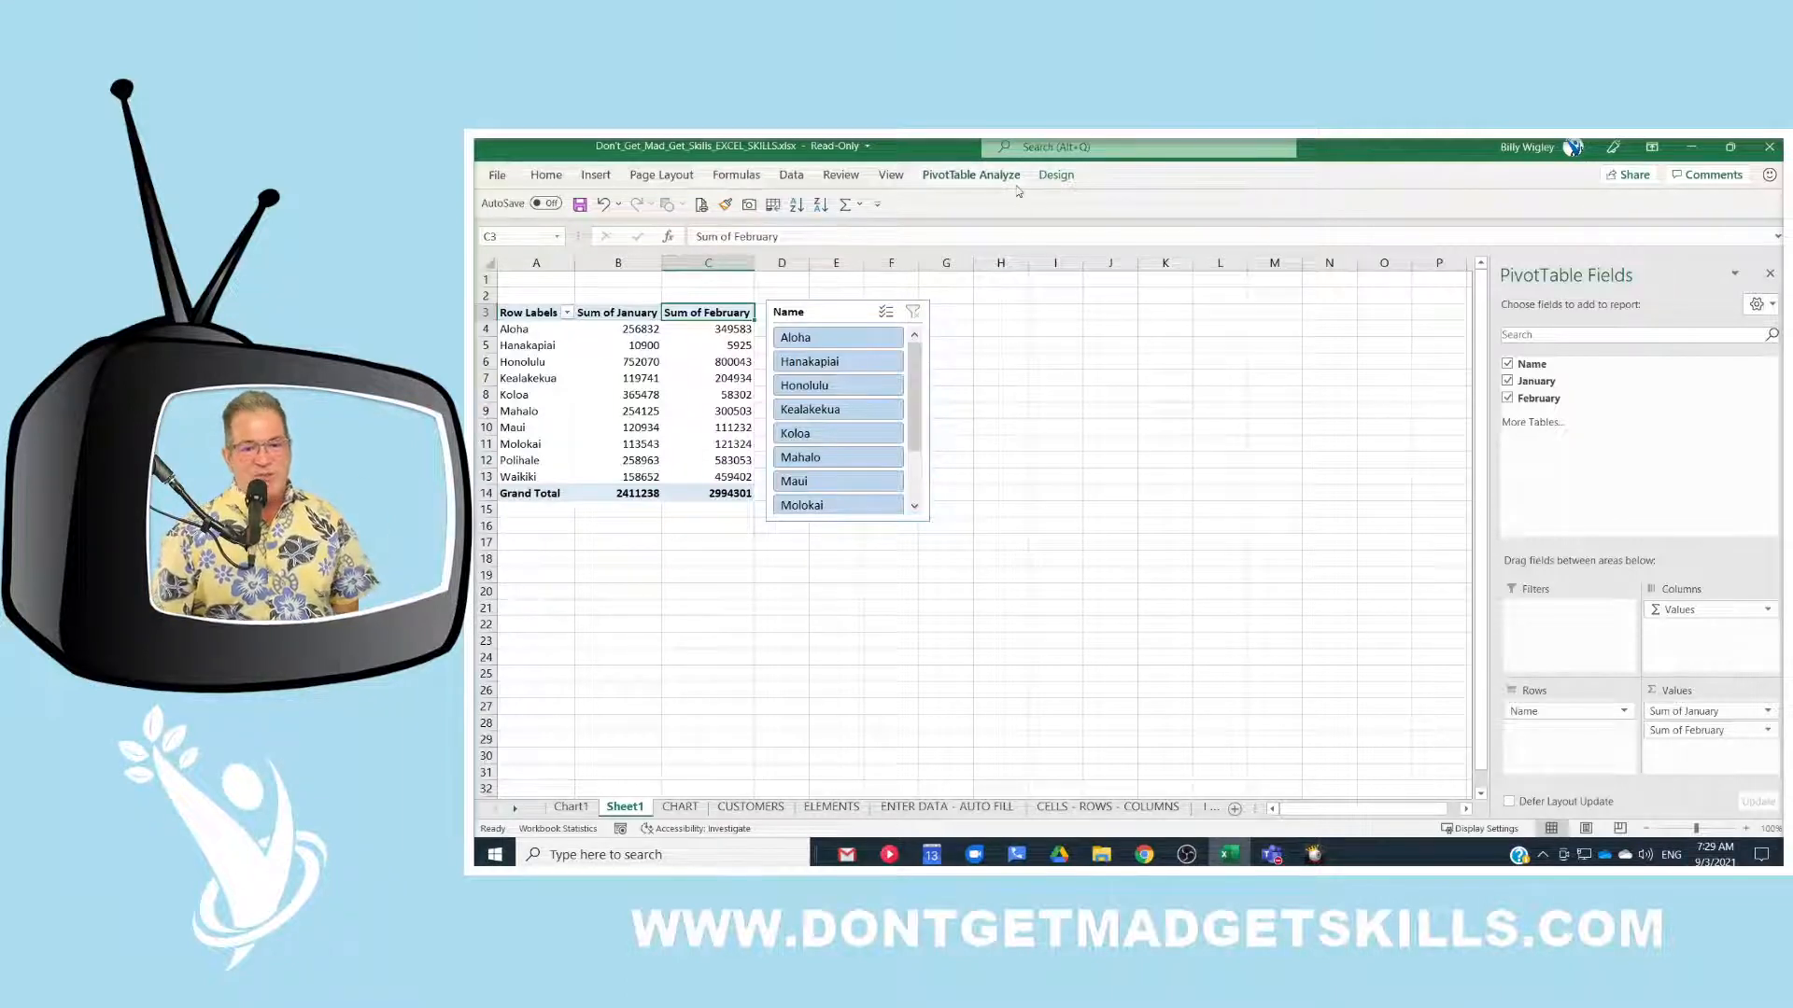
click(1076, 179)
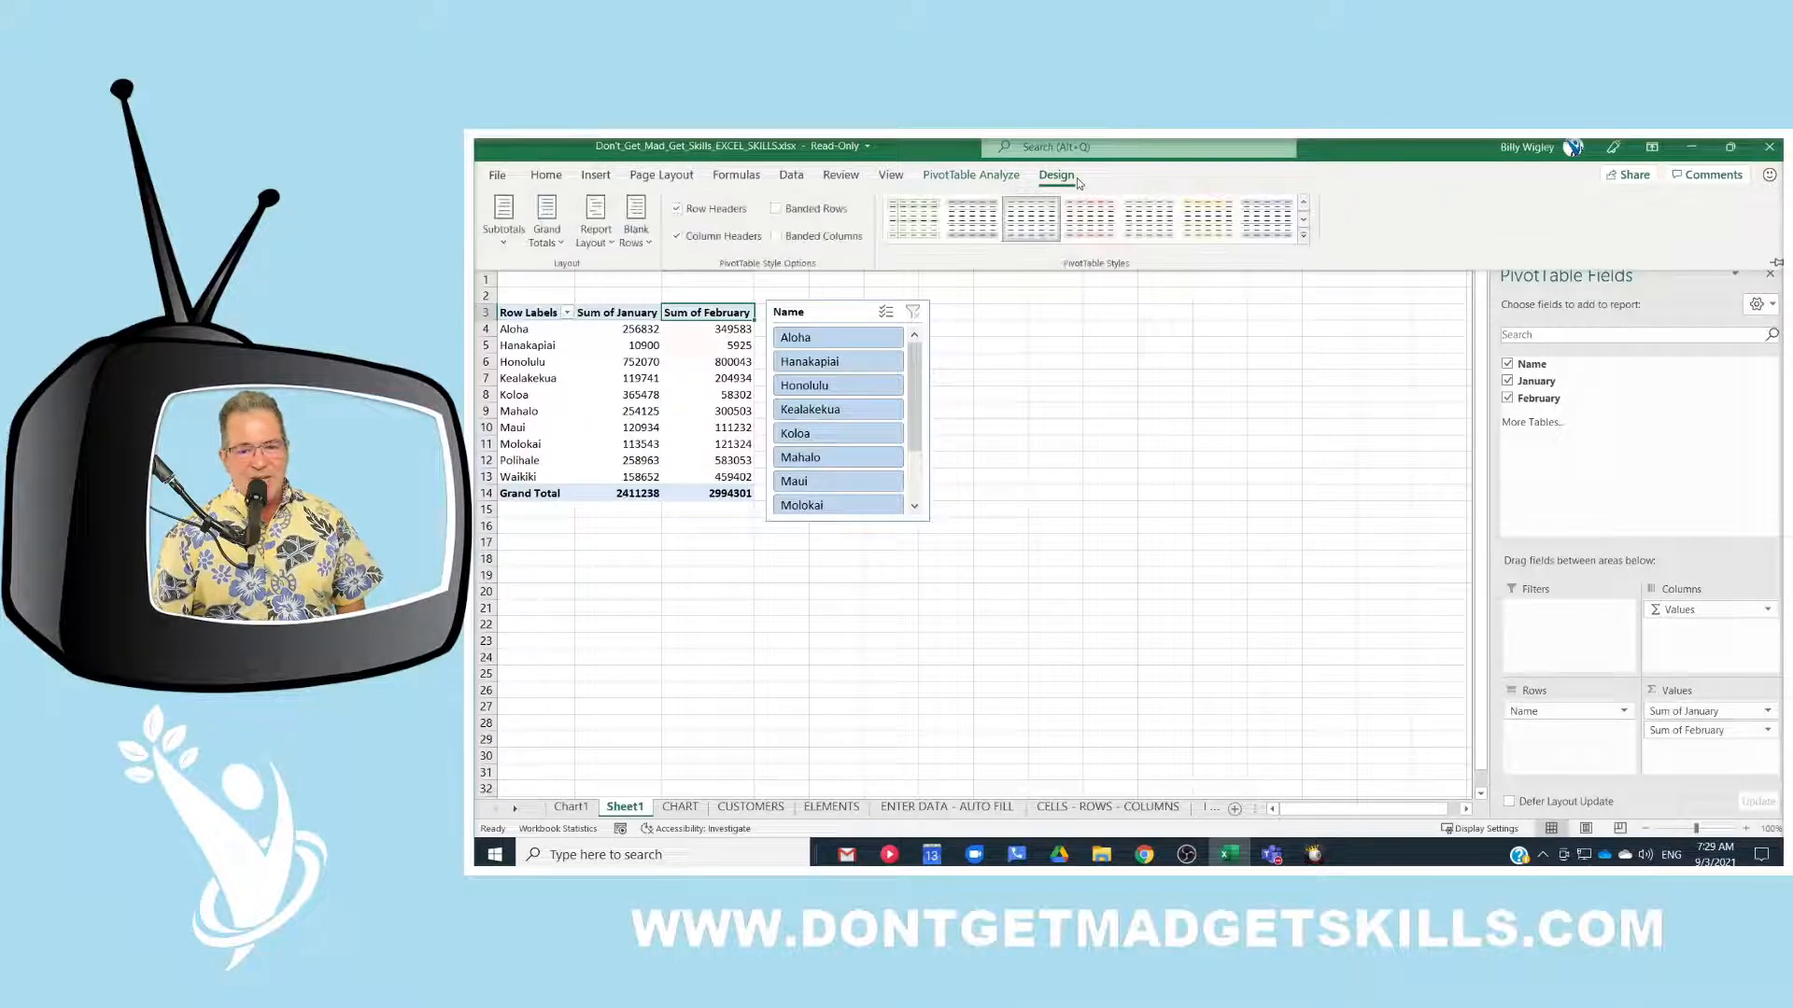
click(1303, 236)
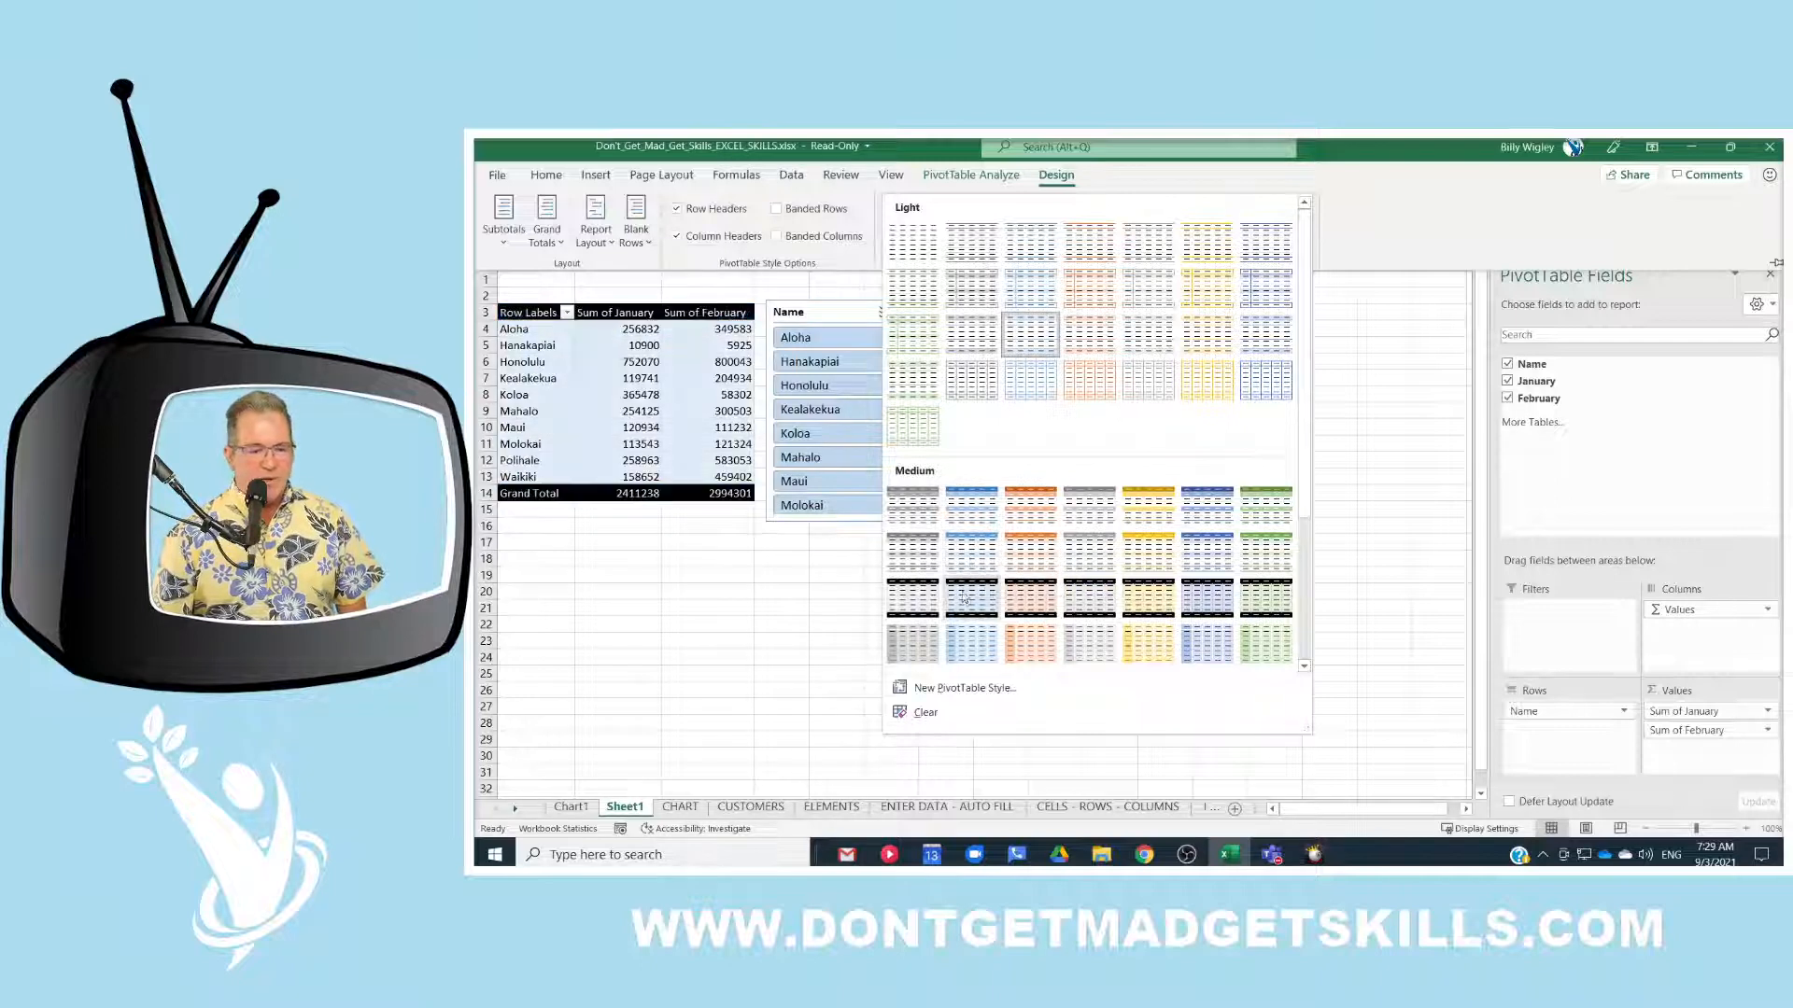
key(Escape)
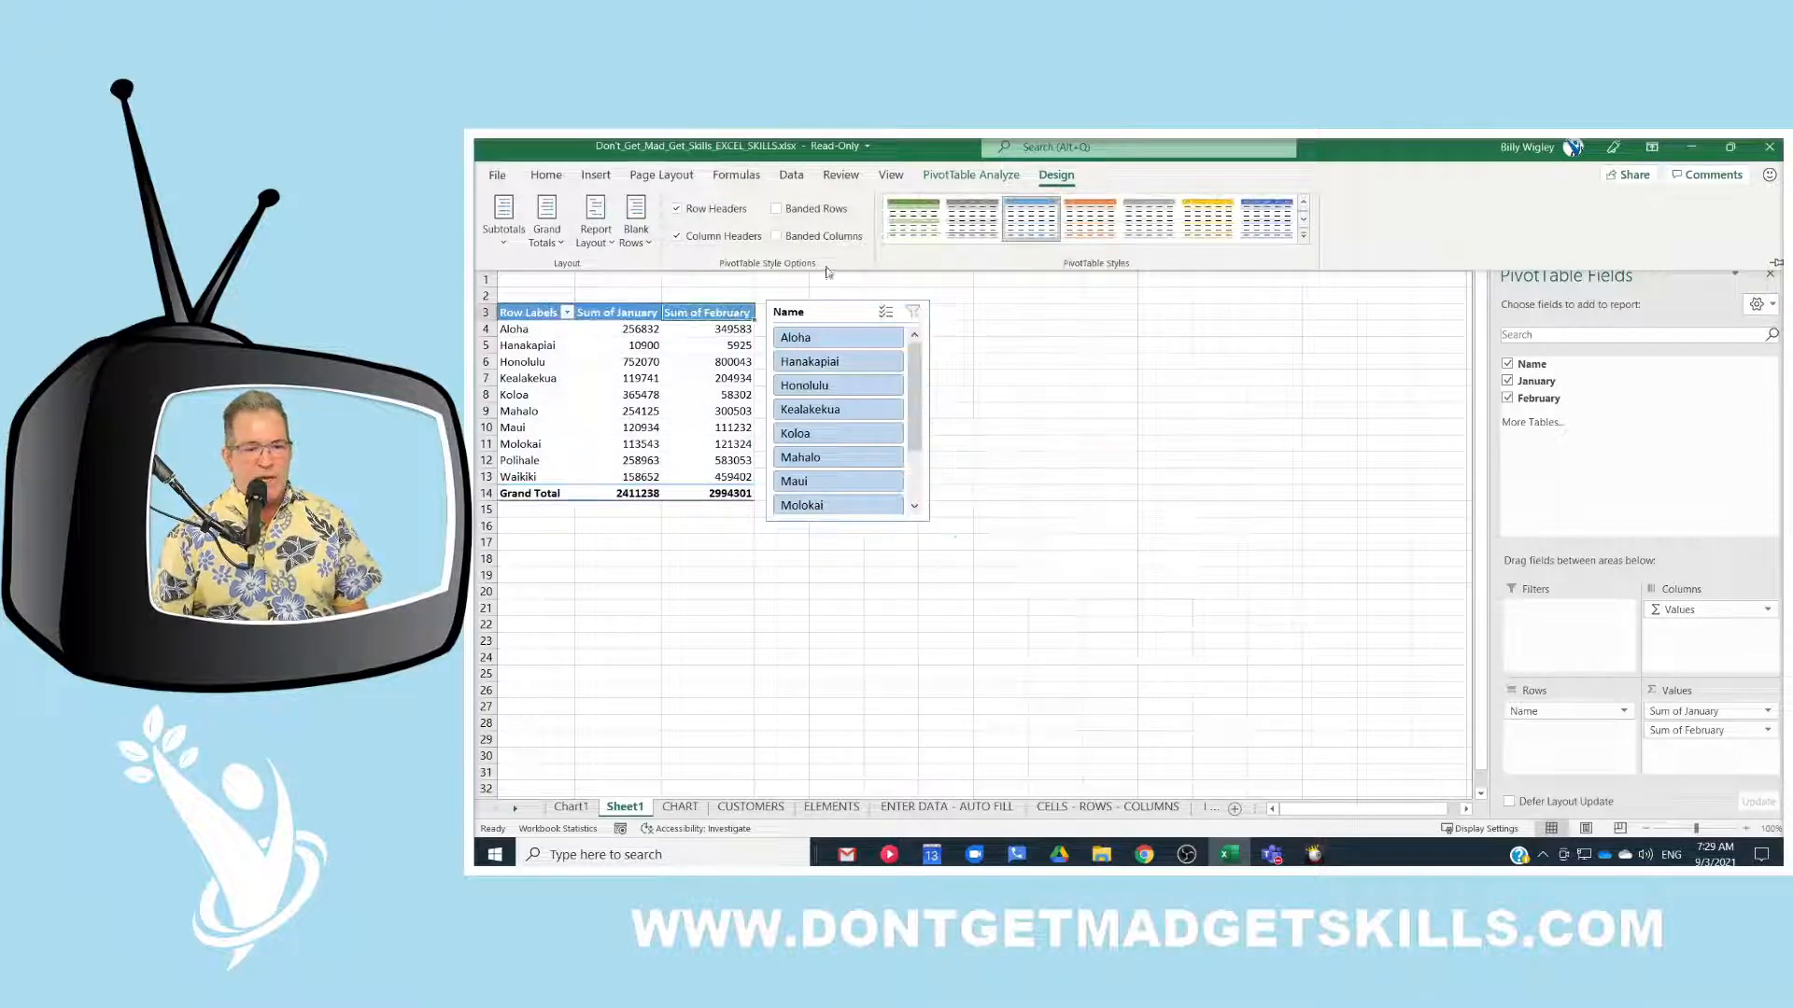
Step: Turn on banded rows for the PivotTable and apply a Light PivotTable style with gray bands and black borders
click(777, 209)
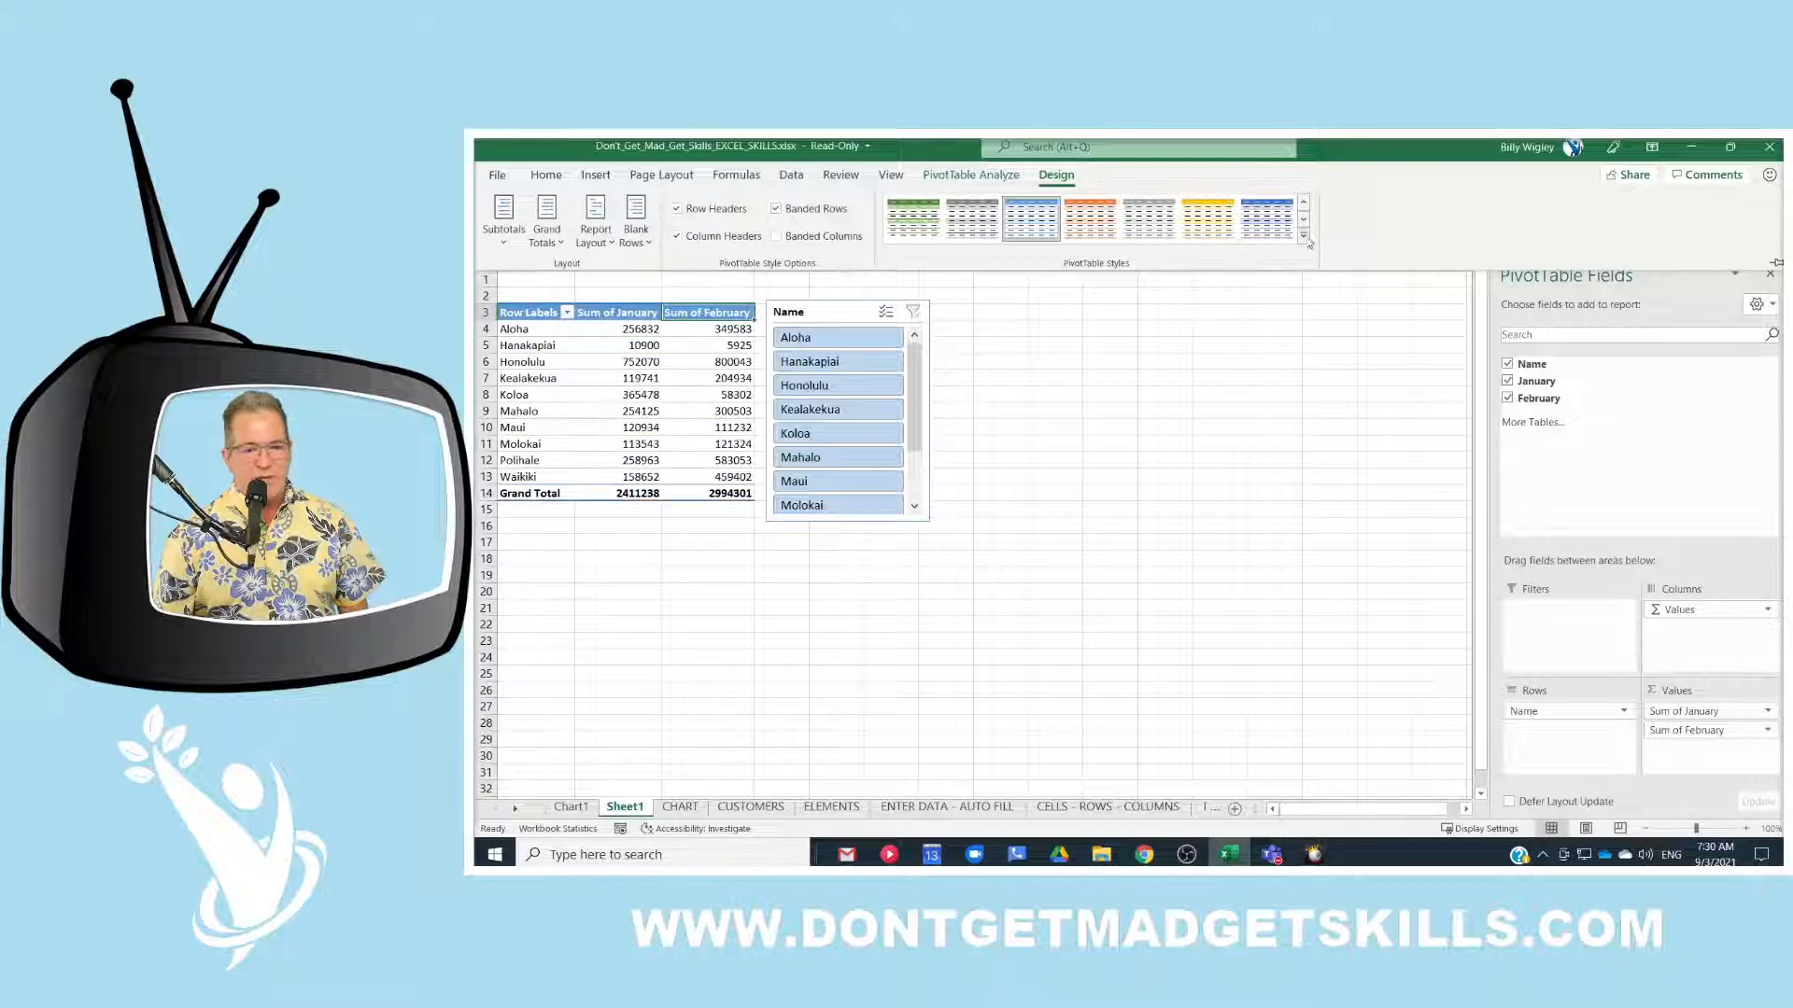
click(844, 240)
click(844, 240)
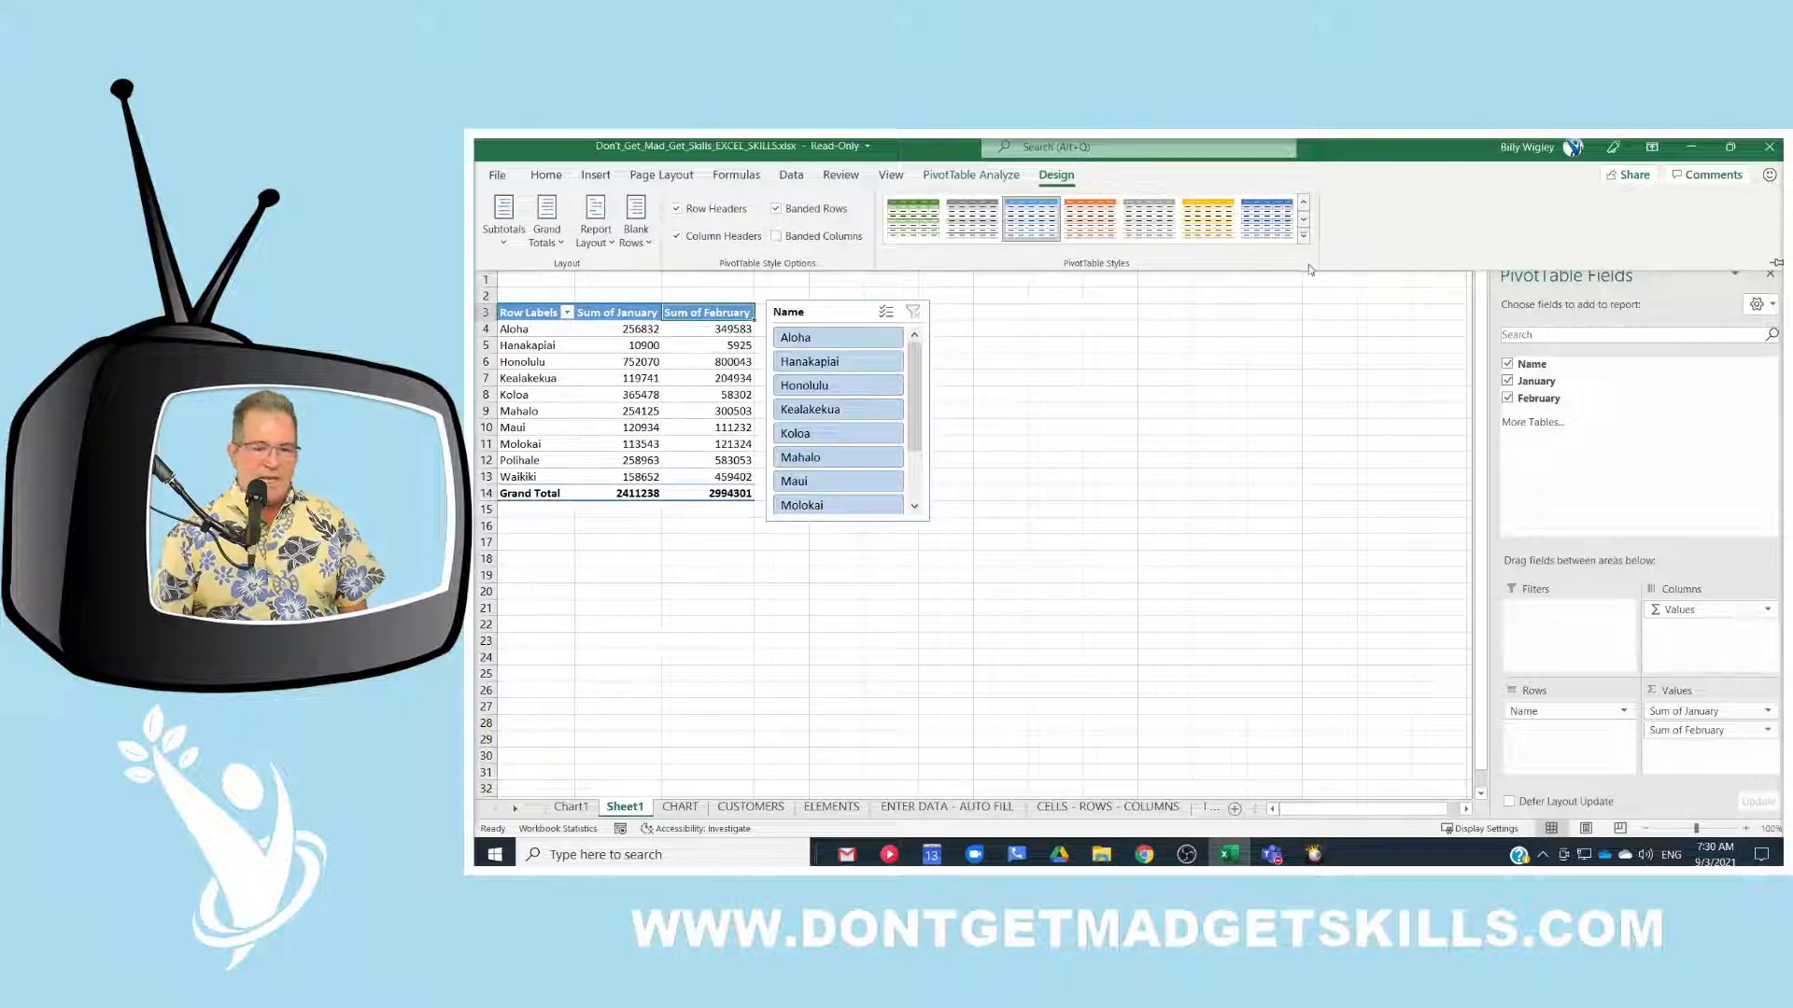
click(1303, 236)
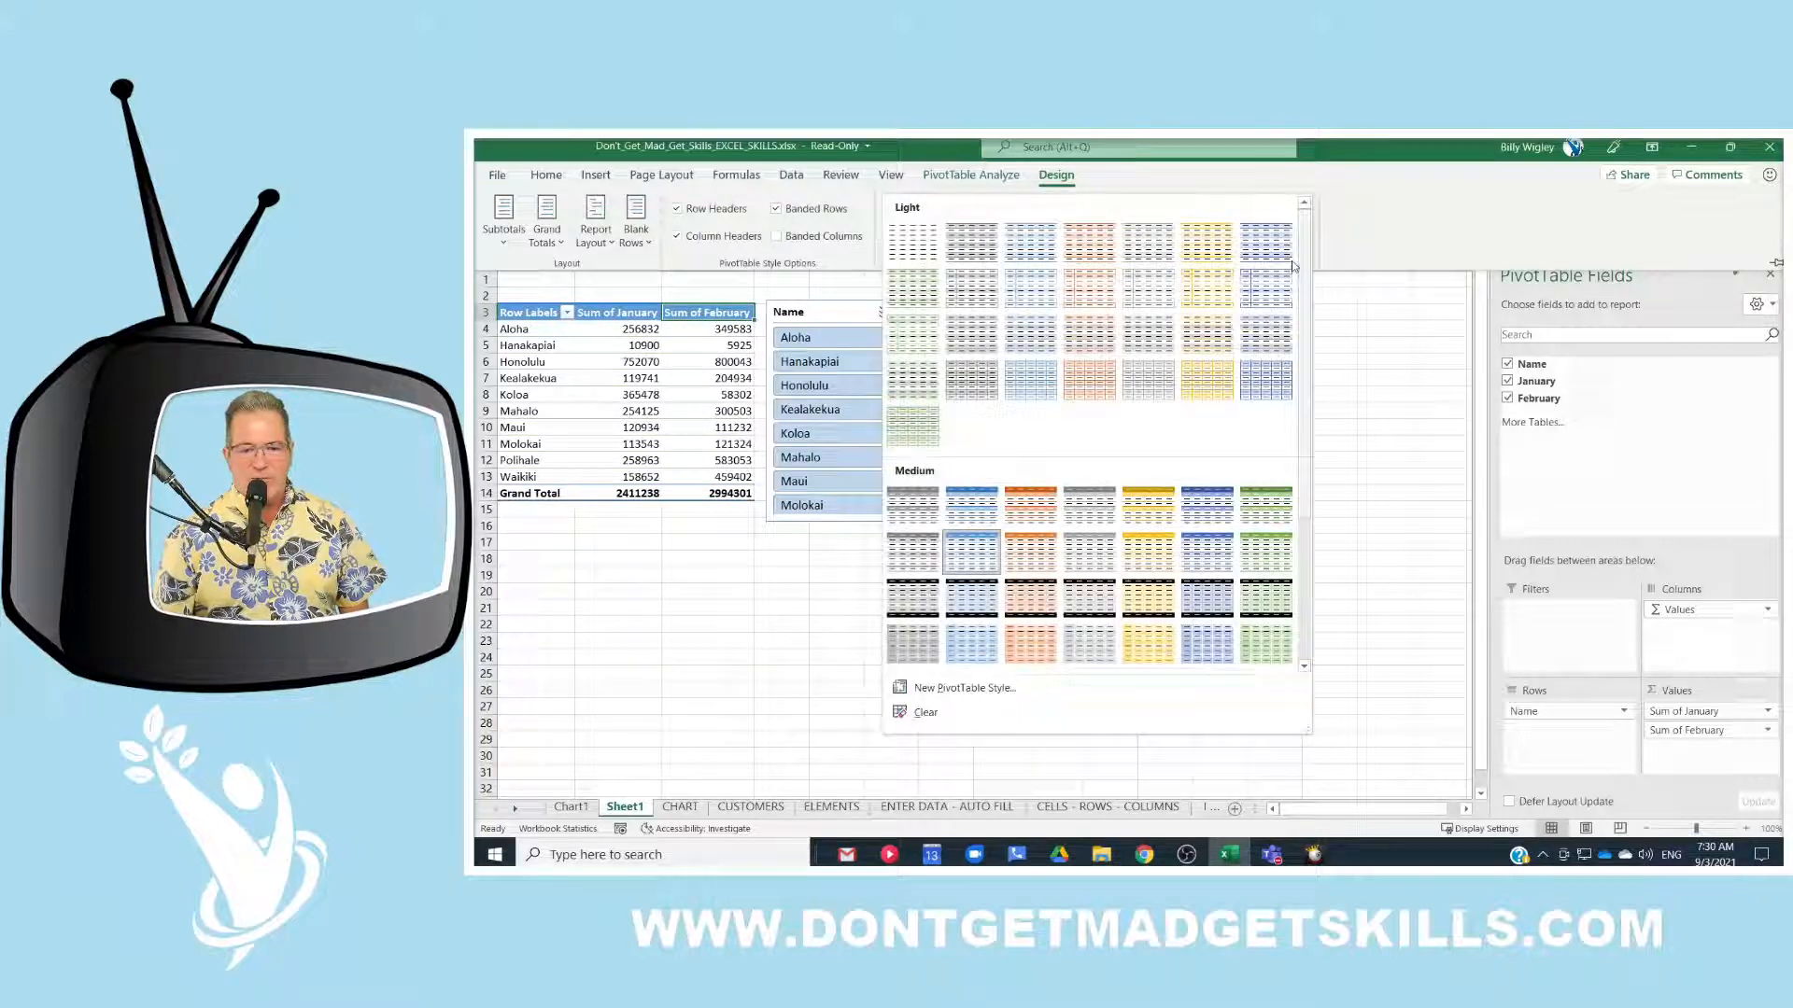
click(976, 382)
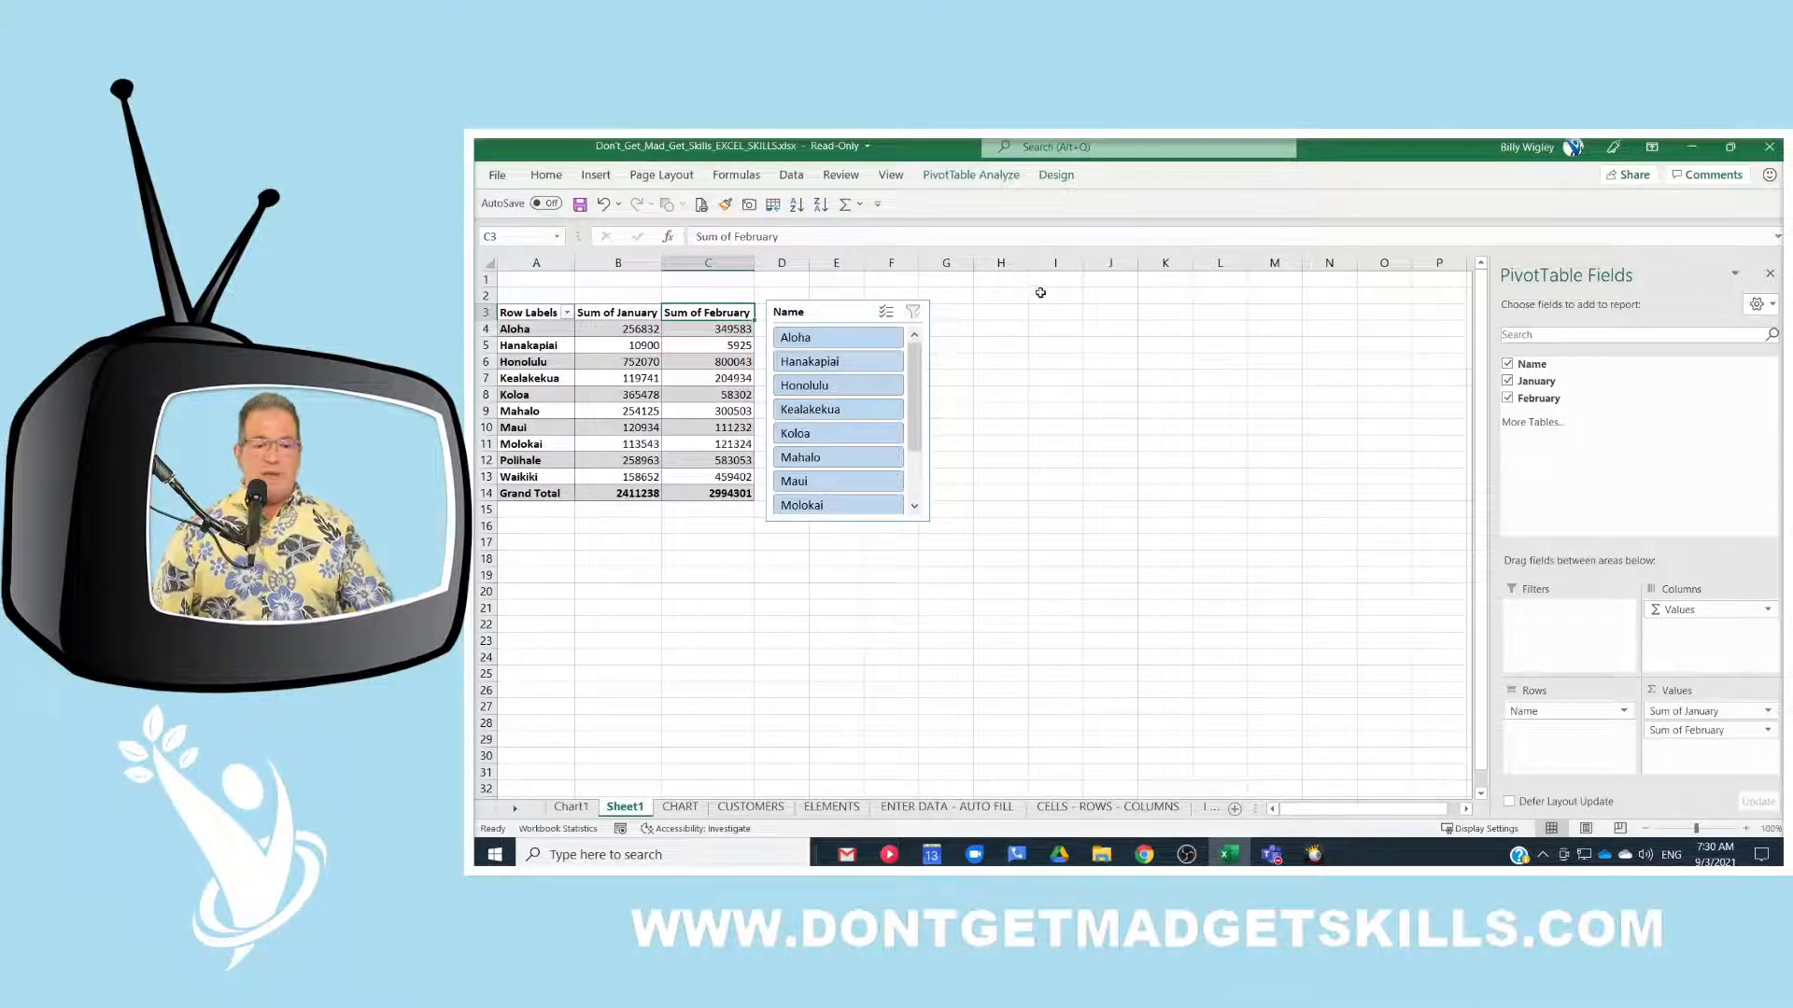
Step: Apply the light gray slicer style to the Name slicer
click(851, 308)
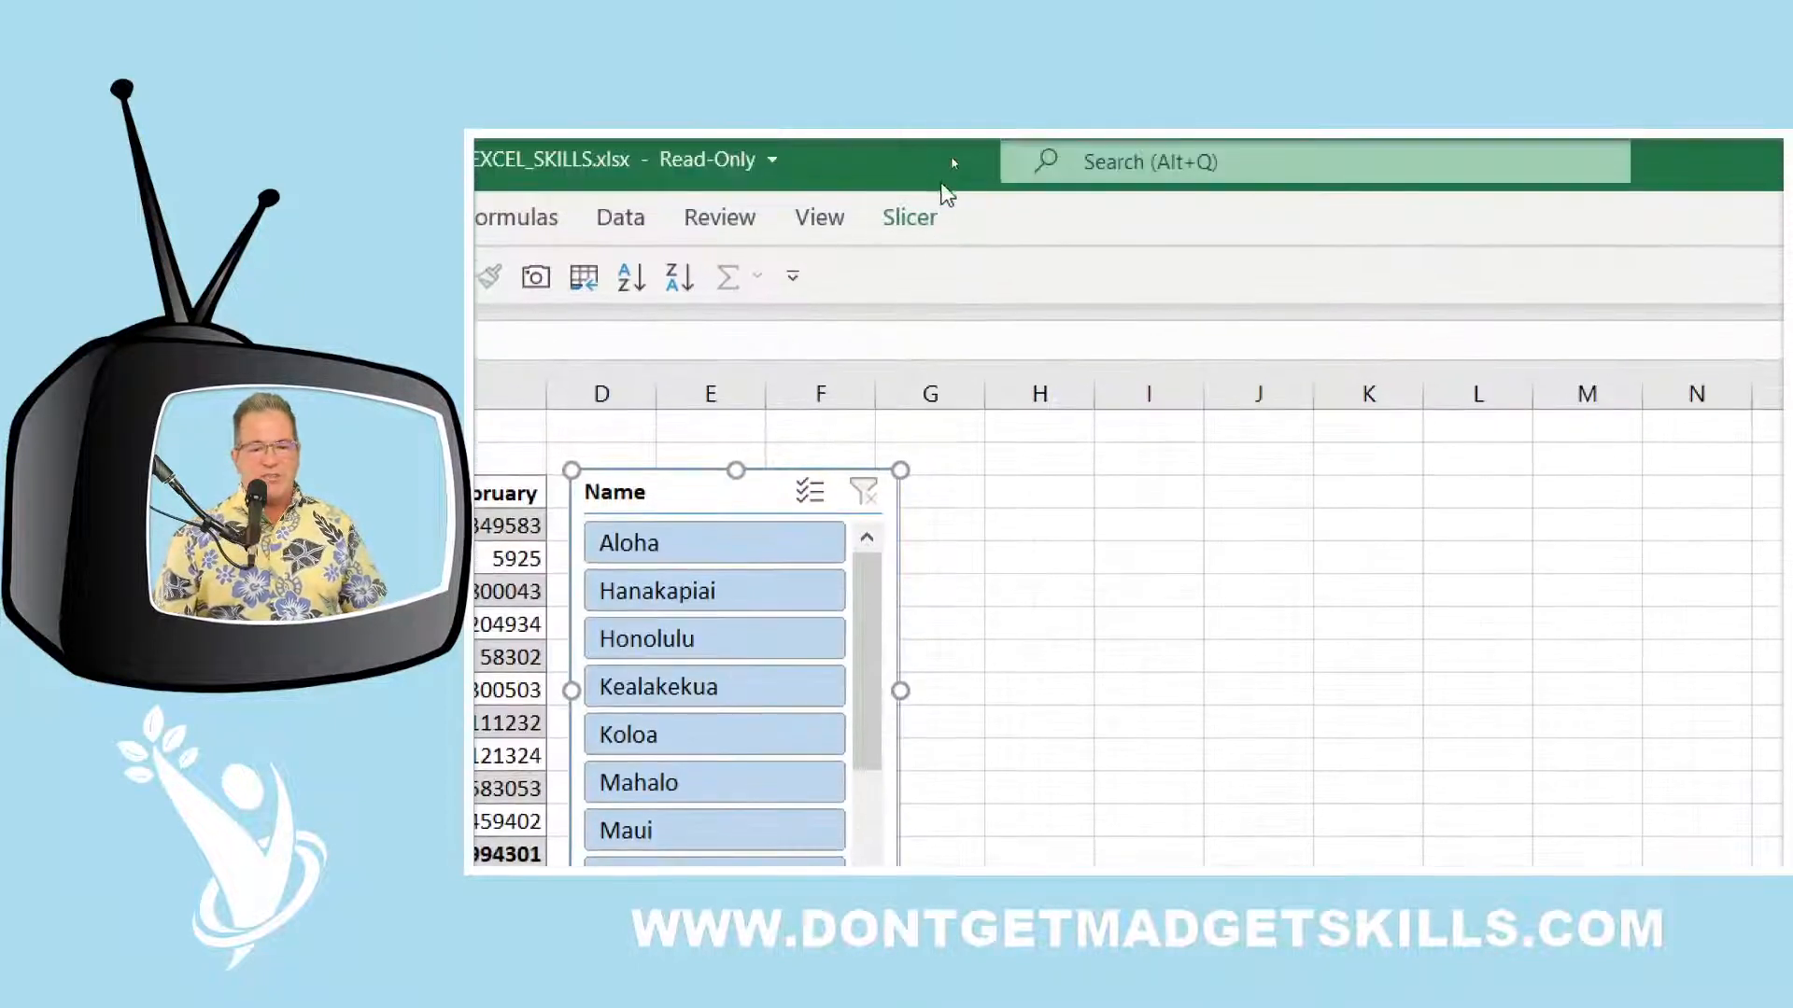
click(923, 217)
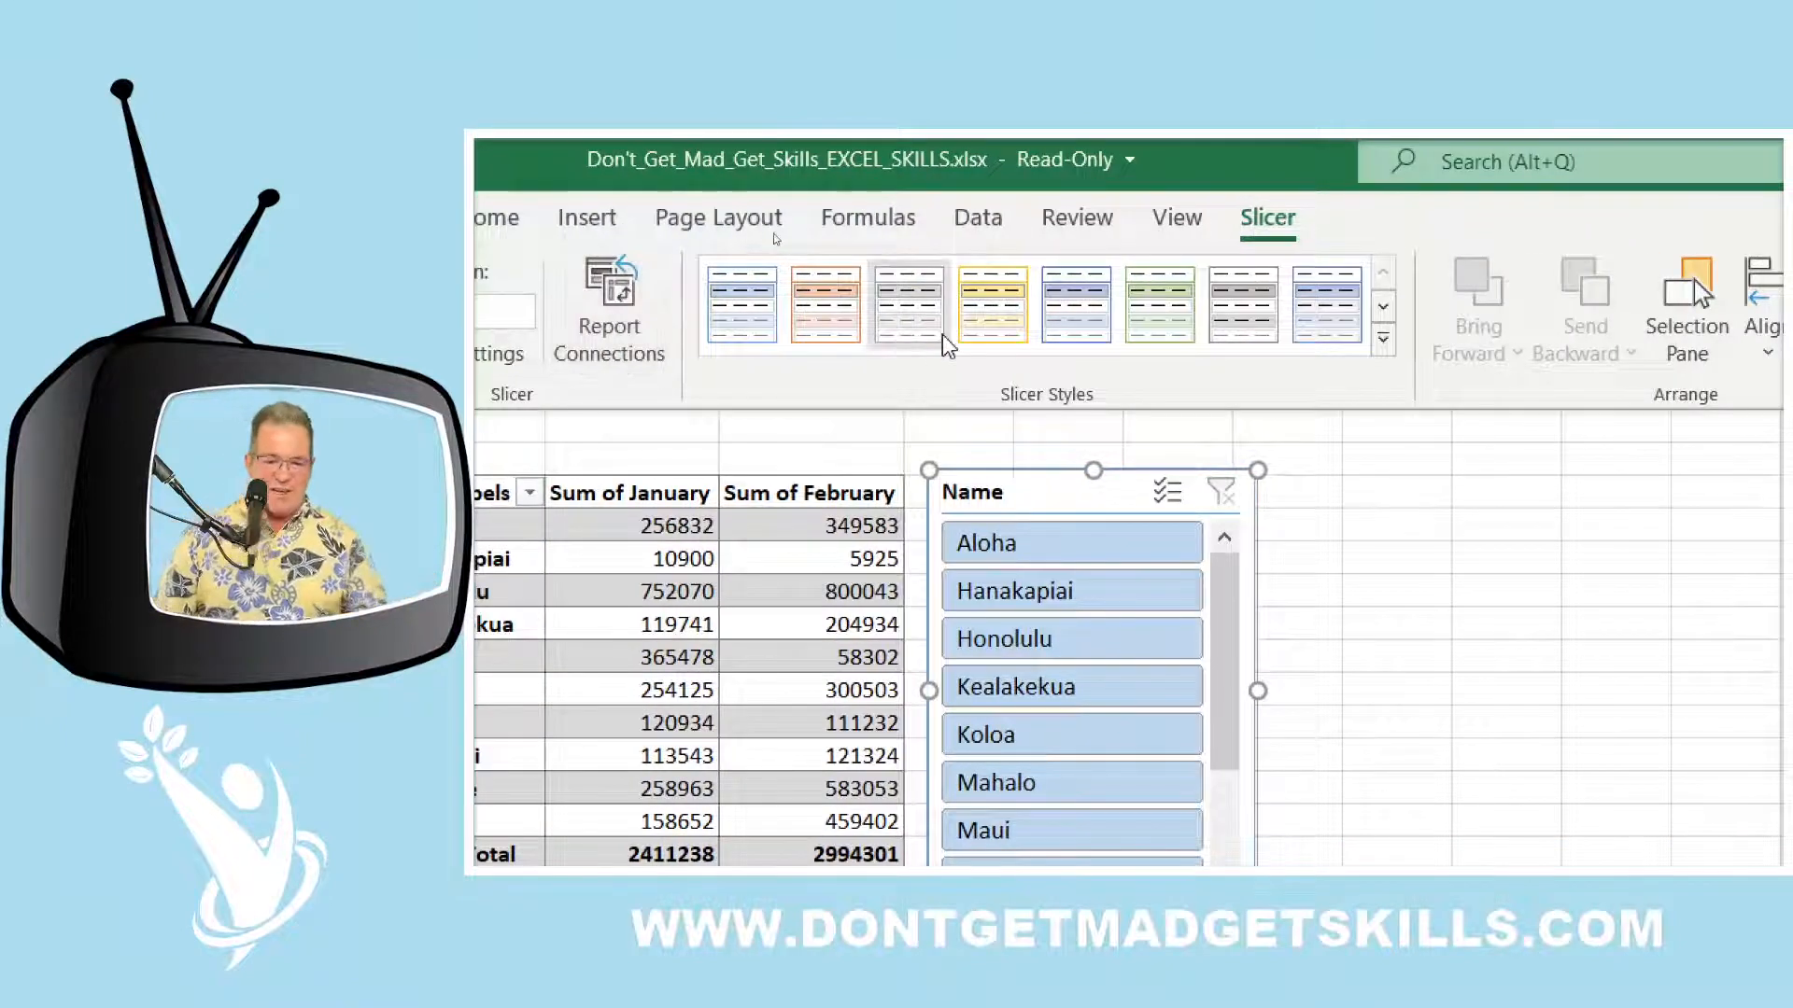
click(899, 352)
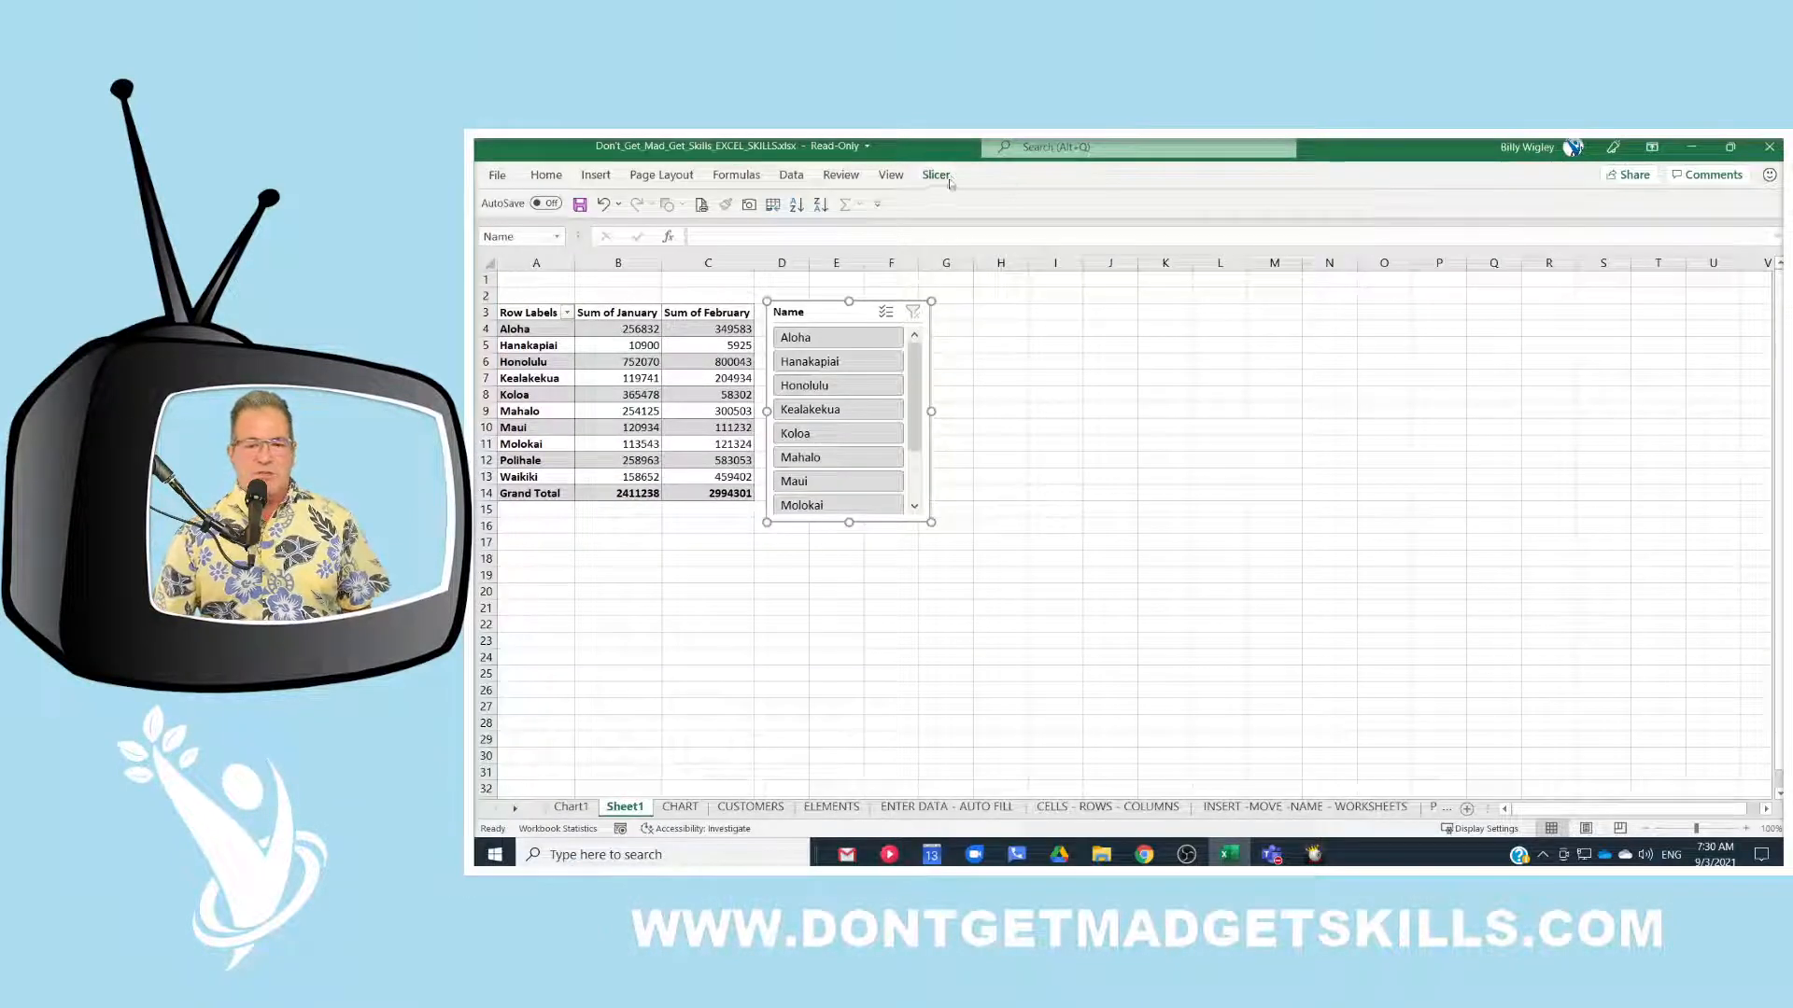
Step: Arrange the slicer buttons in 4 columns, widen the slicer to column N and shorten it to about row 9
click(943, 178)
click(1399, 196)
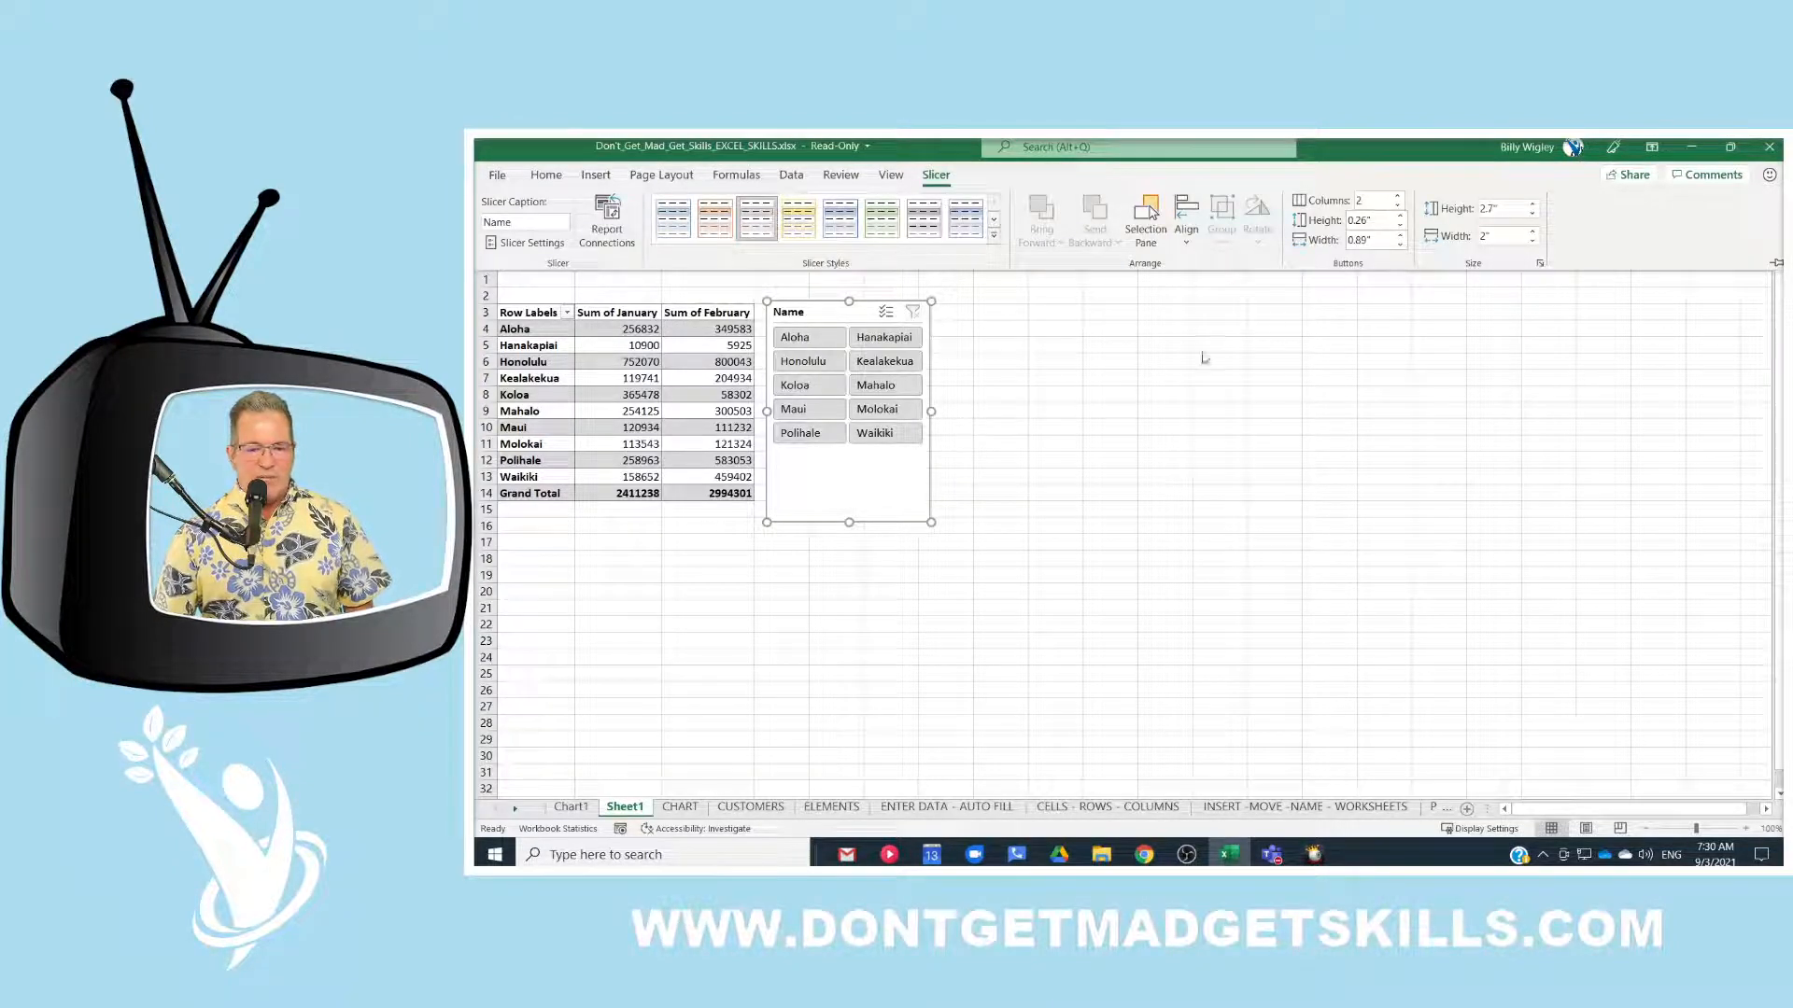
click(1398, 196)
click(1399, 196)
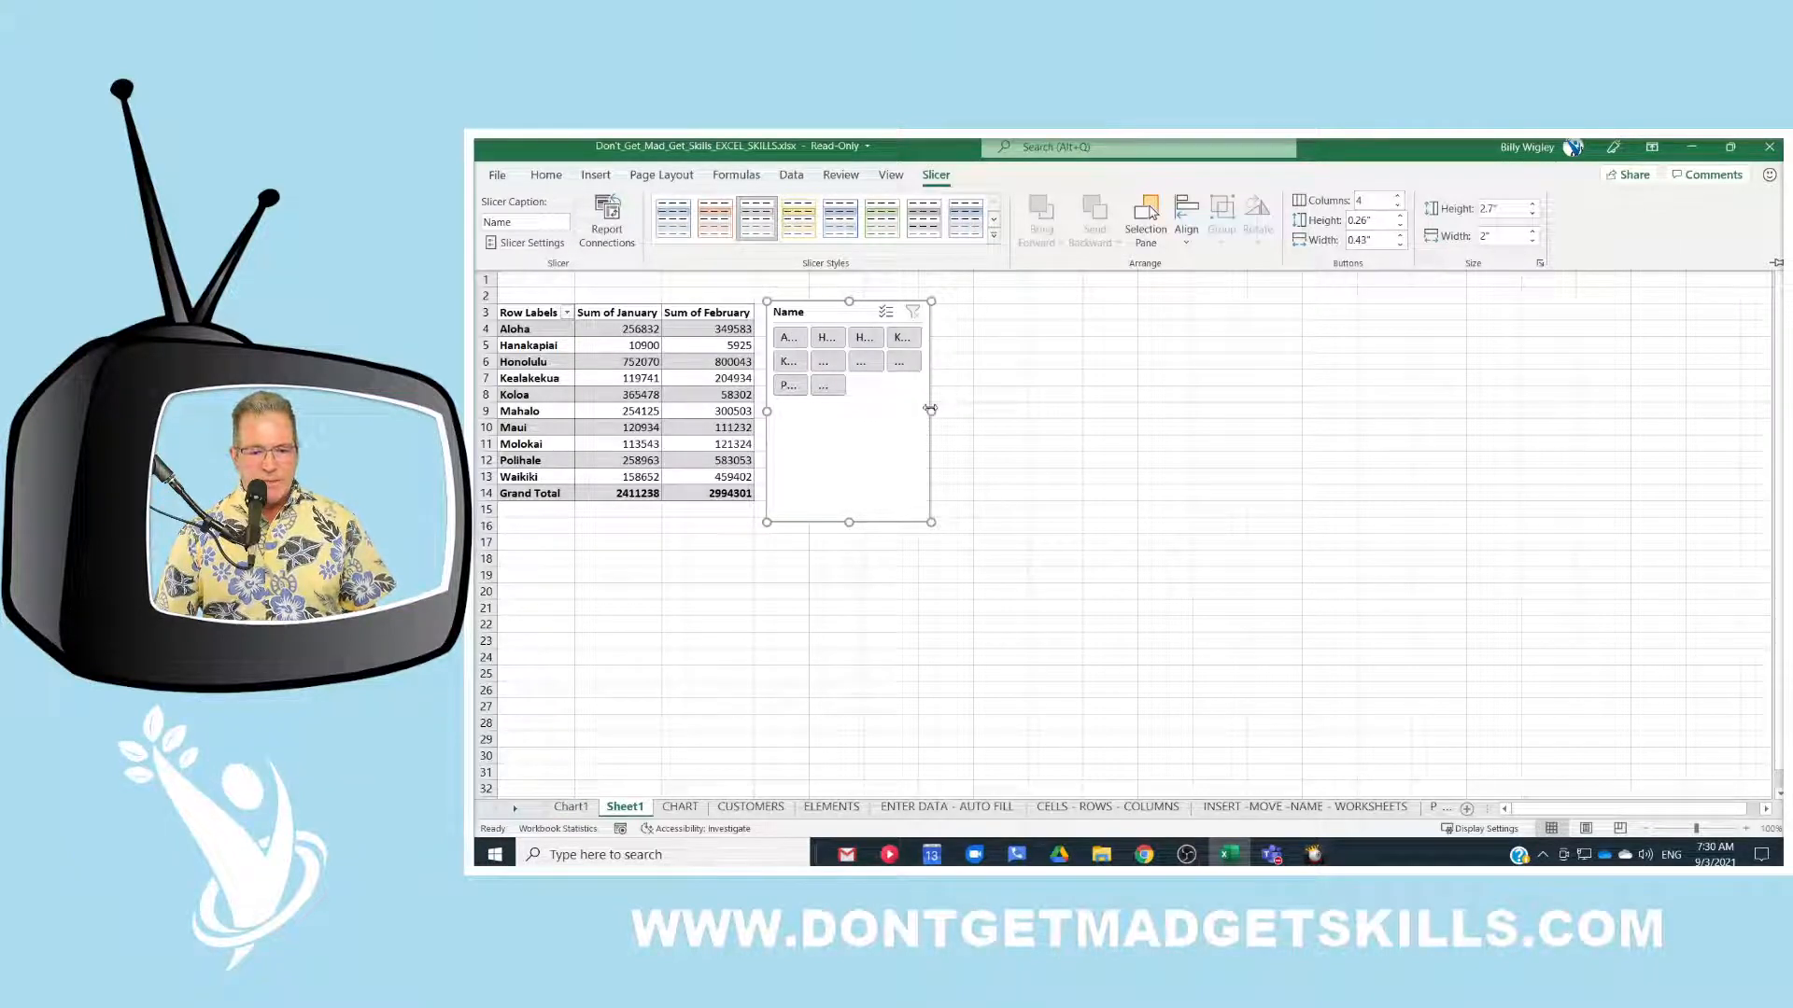
drag(931, 411, 1089, 417)
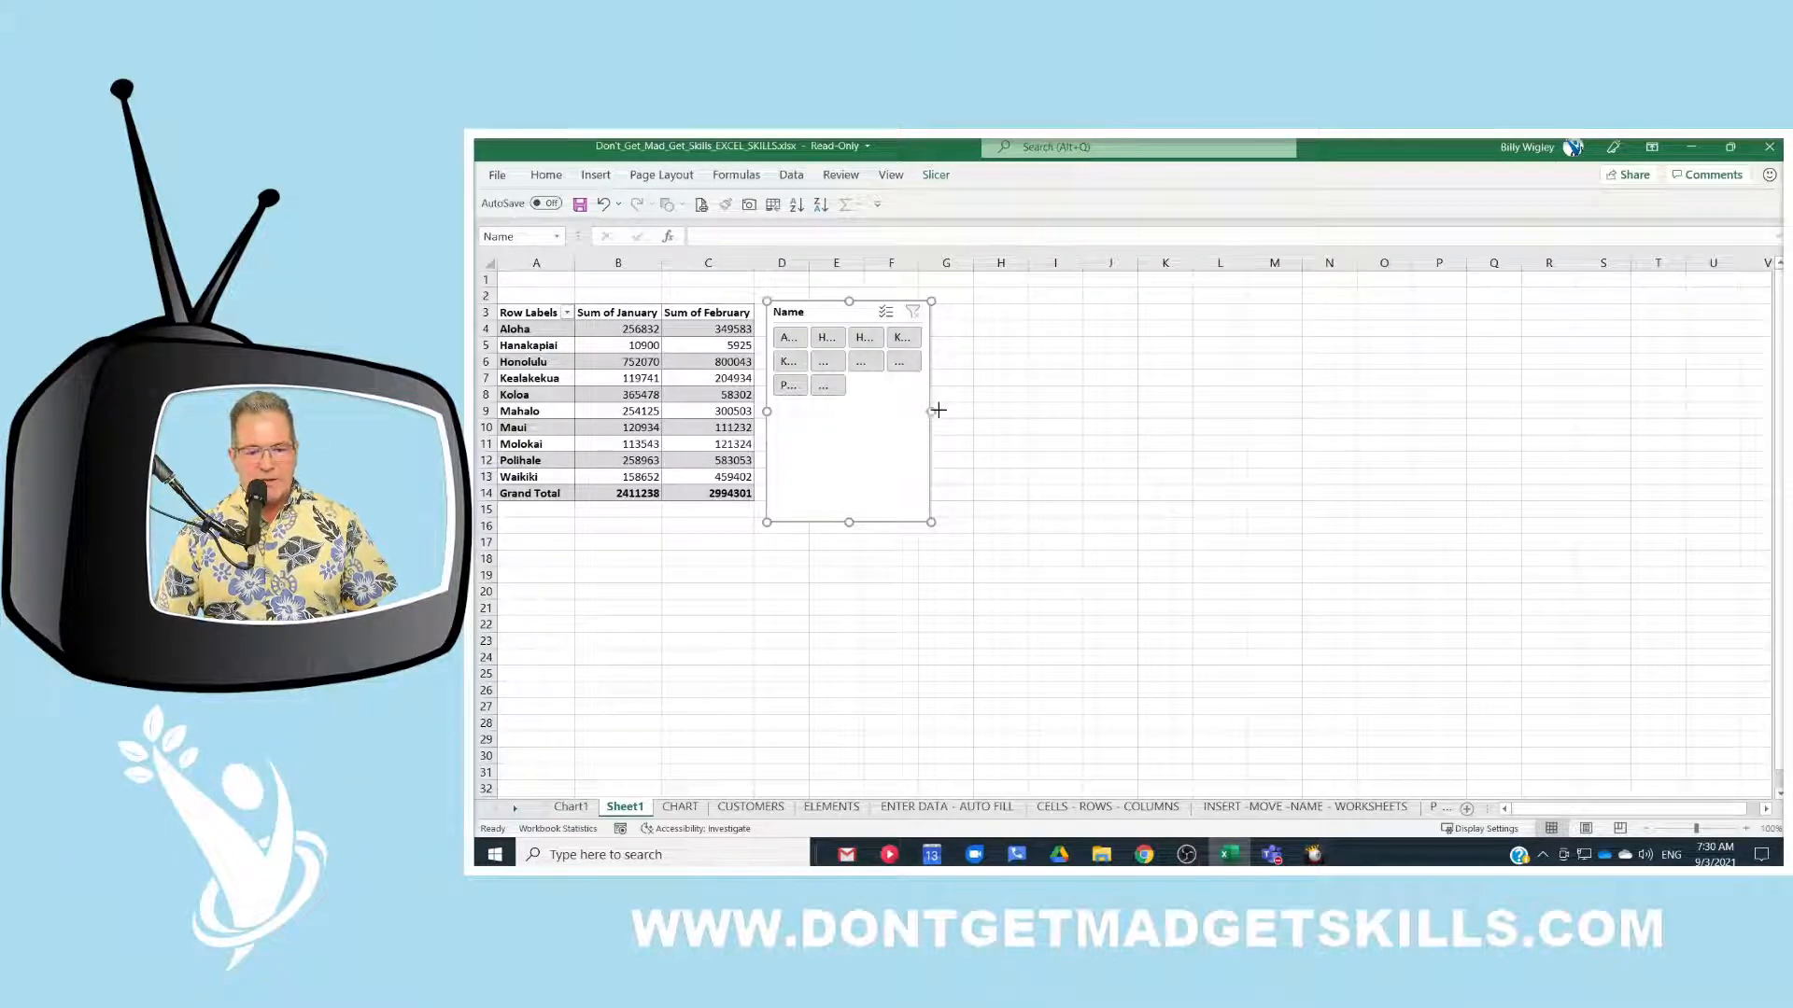
drag(938, 409, 1356, 412)
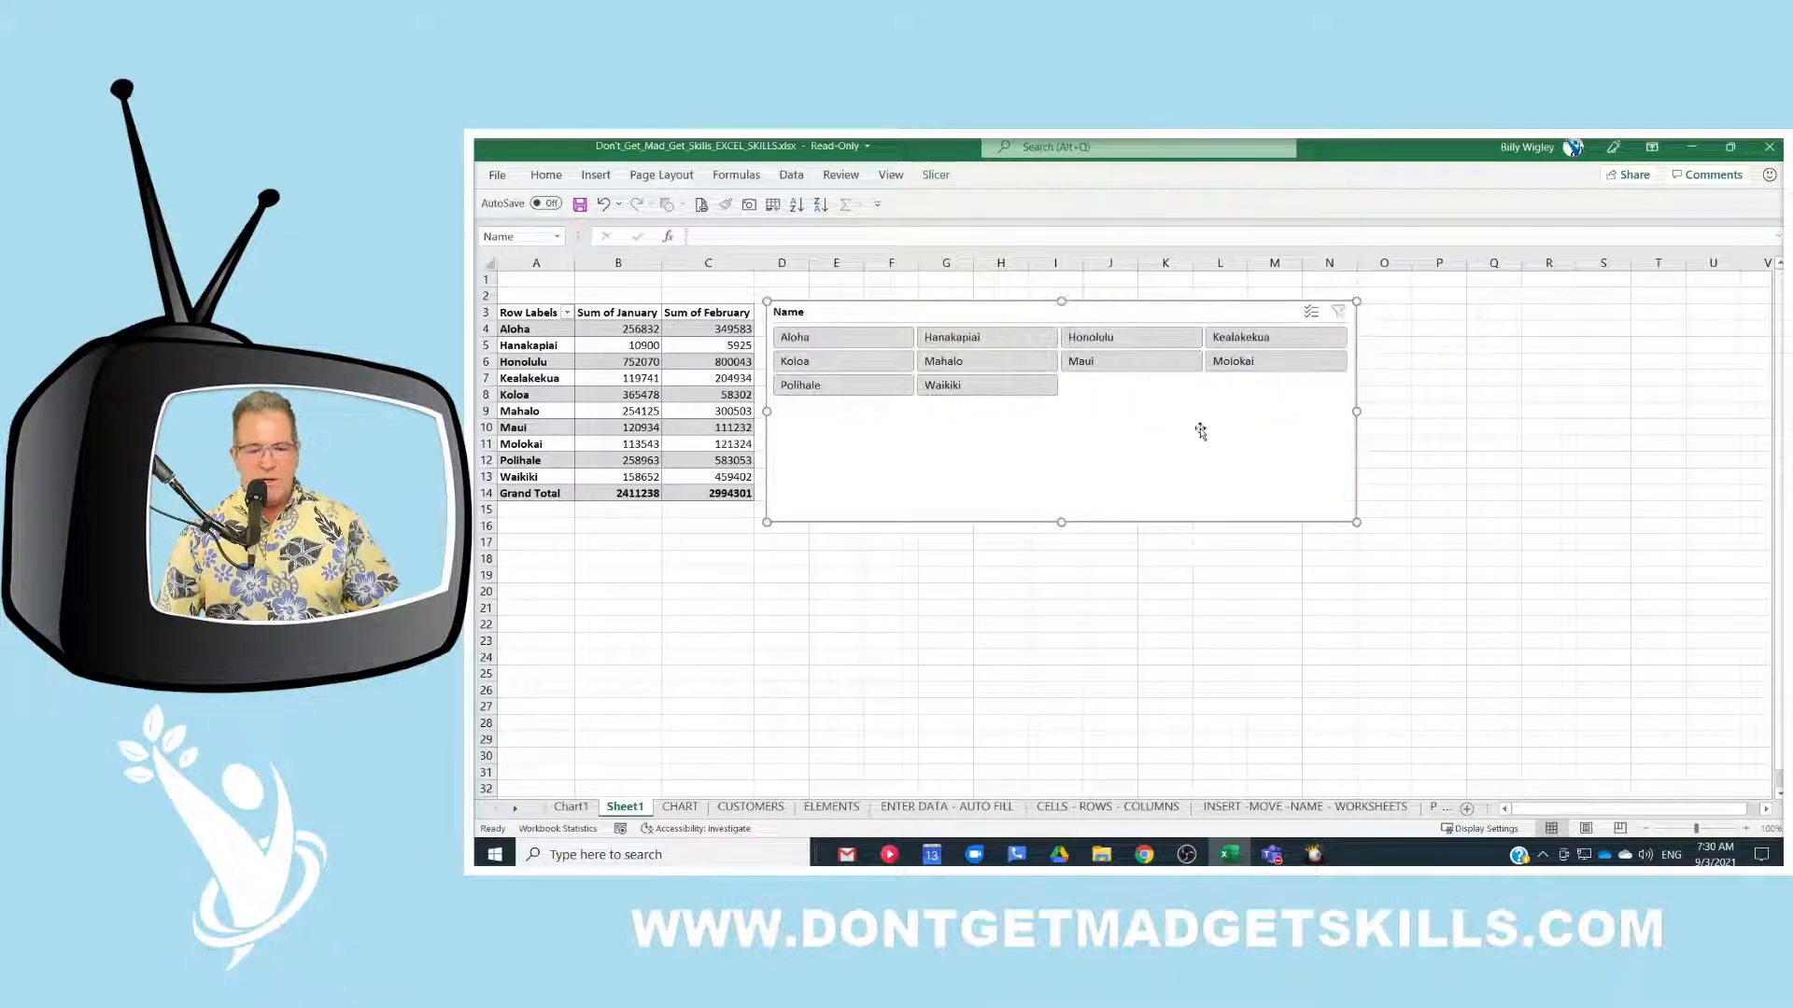
drag(1060, 522, 1060, 419)
Step: Increase the height of row 1 and place the slicer above the PivotTable, starting at column A within rows 1 and 2
drag(488, 304, 488, 334)
drag(913, 316, 607, 280)
drag(486, 334, 496, 390)
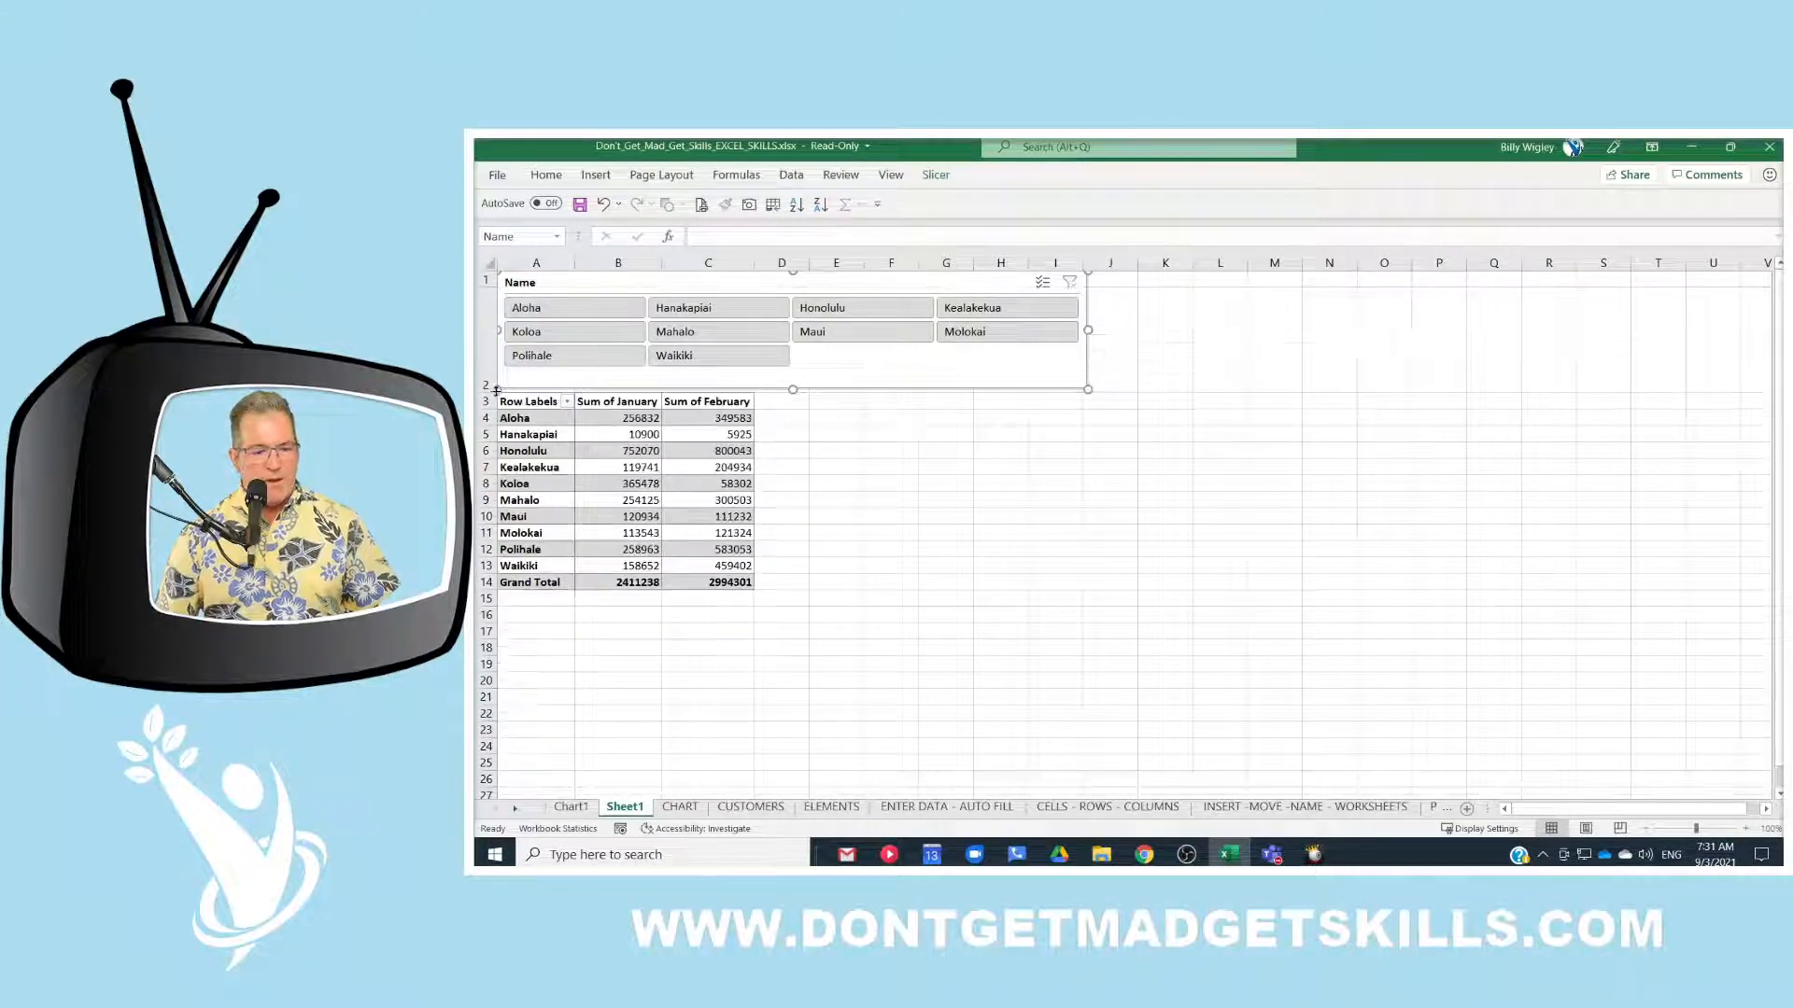
Step: Filter the PivotTable with the slicer by Polihale, Koloa and Aloha in turn, and clear the filter
click(917, 526)
click(594, 358)
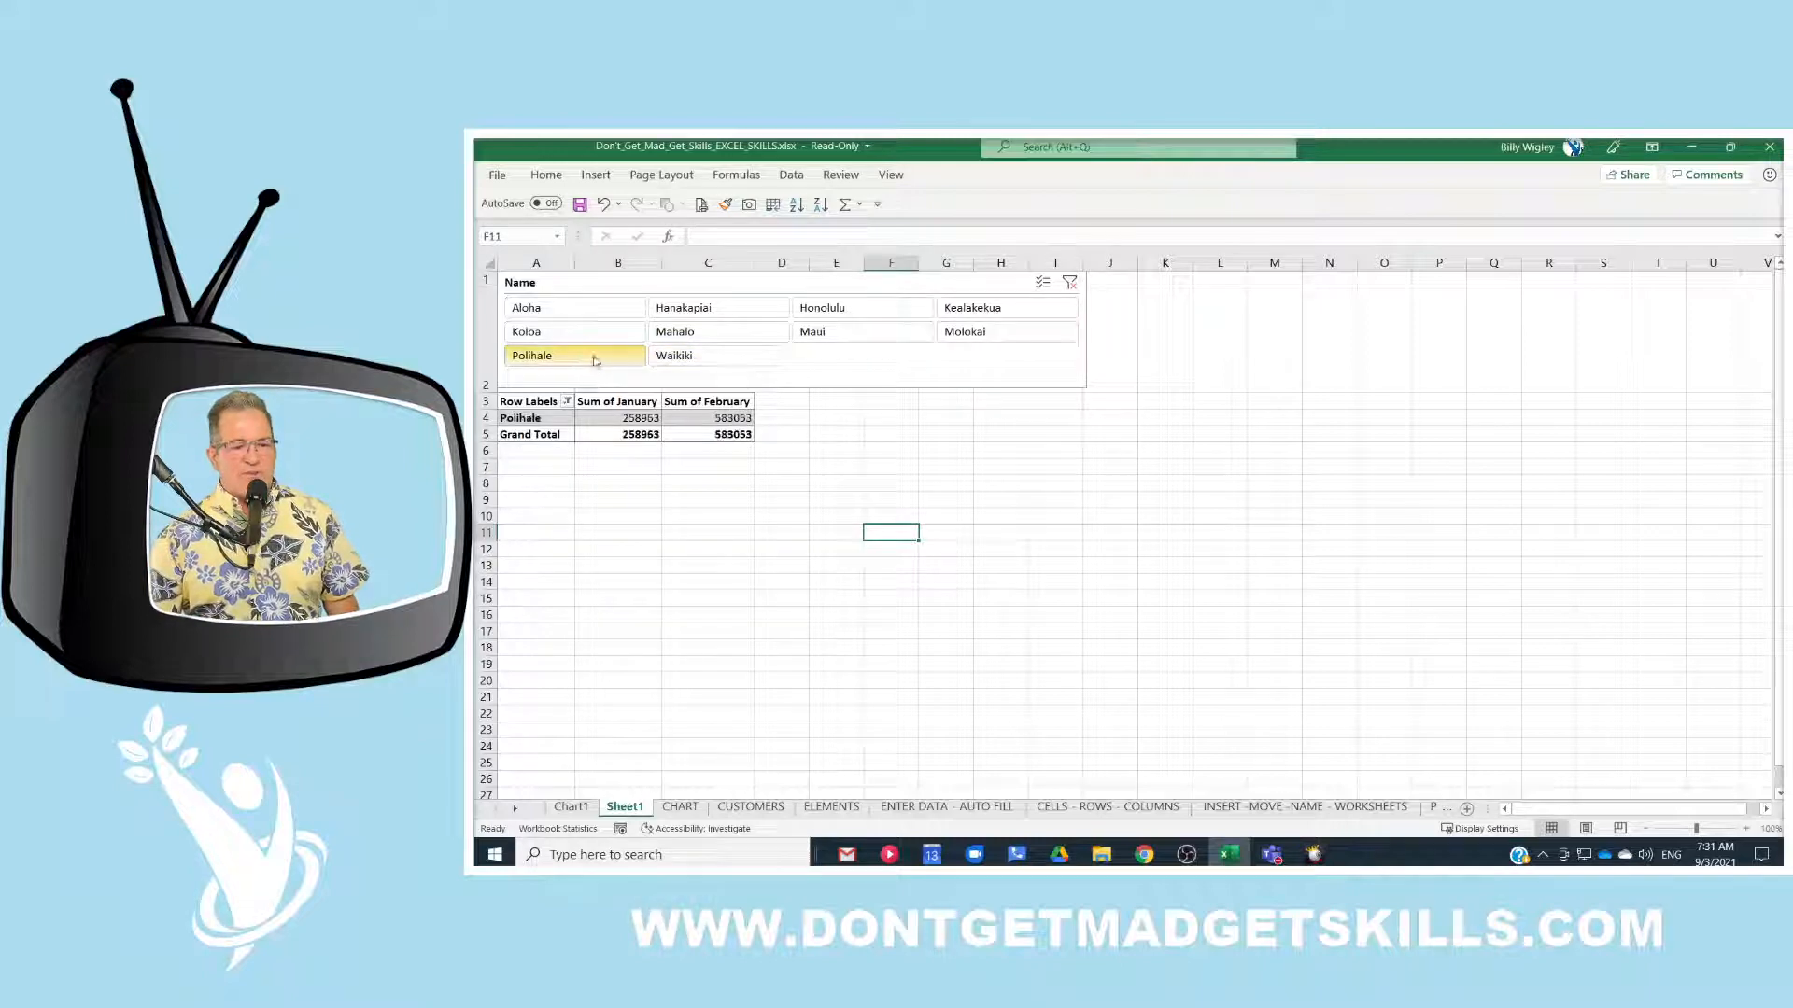
click(594, 336)
click(611, 305)
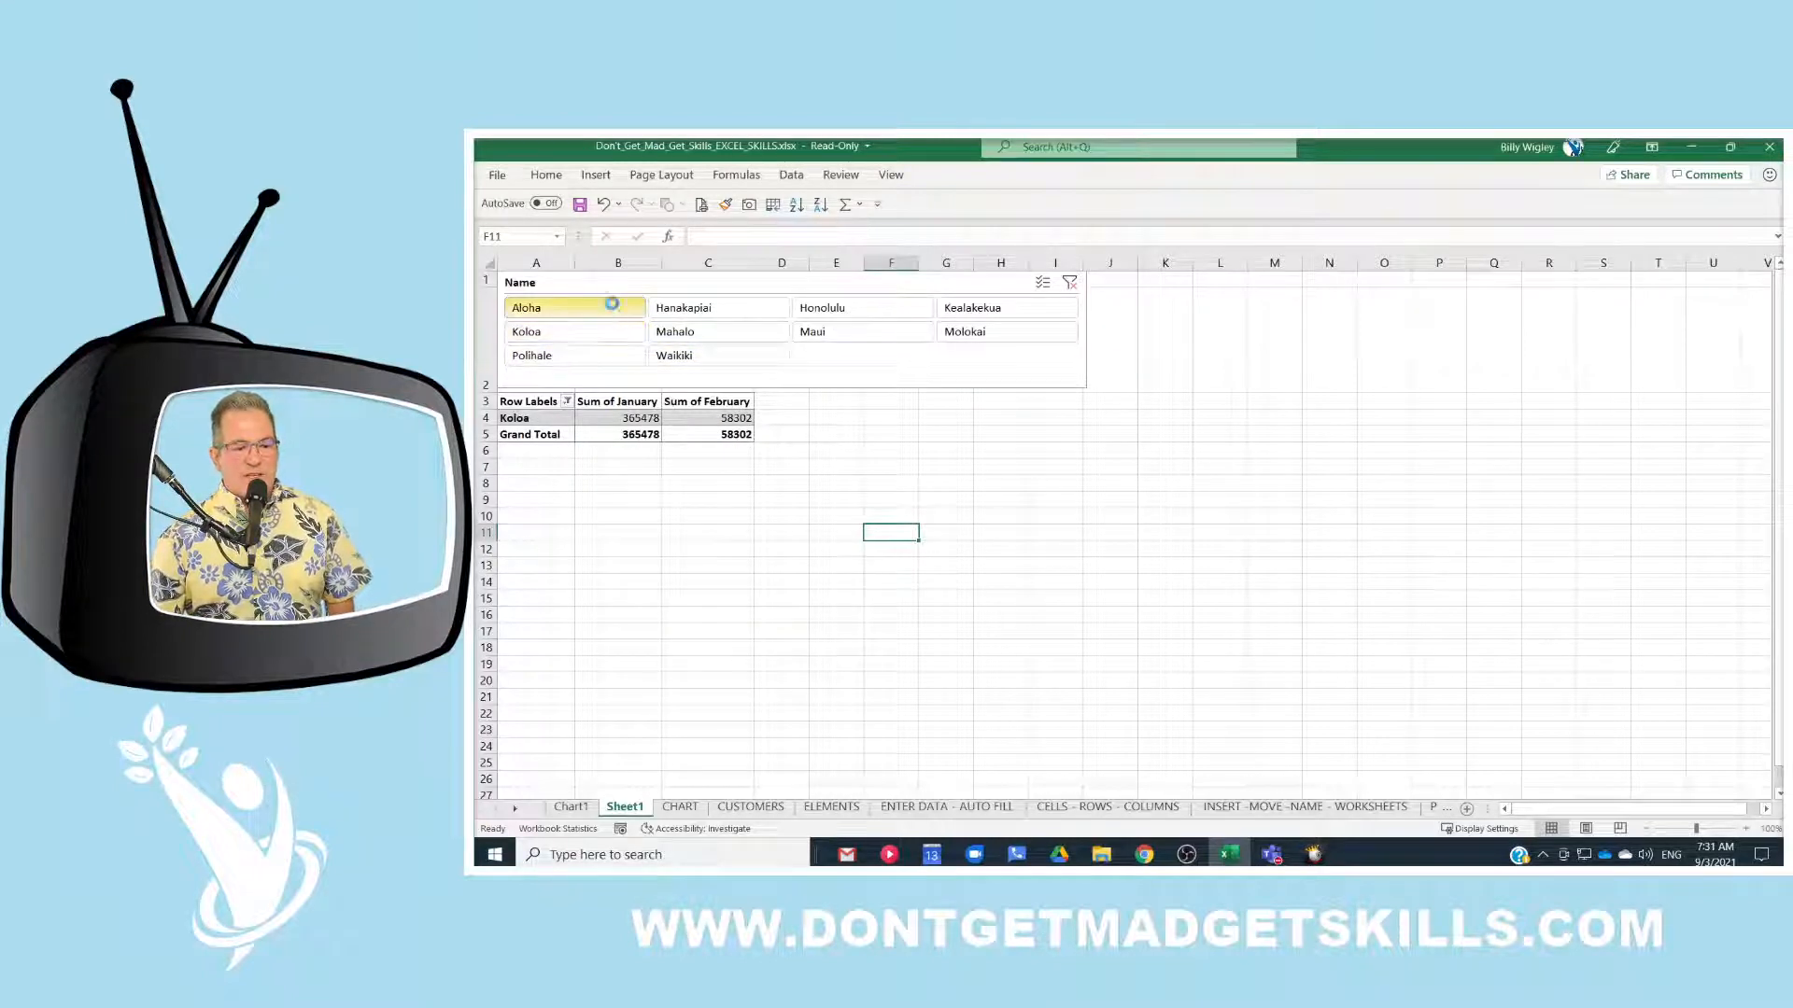
click(1069, 282)
Step: Insert a clustered column PivotChart from the PivotTable and move it beside the table, just below the slicer
click(710, 432)
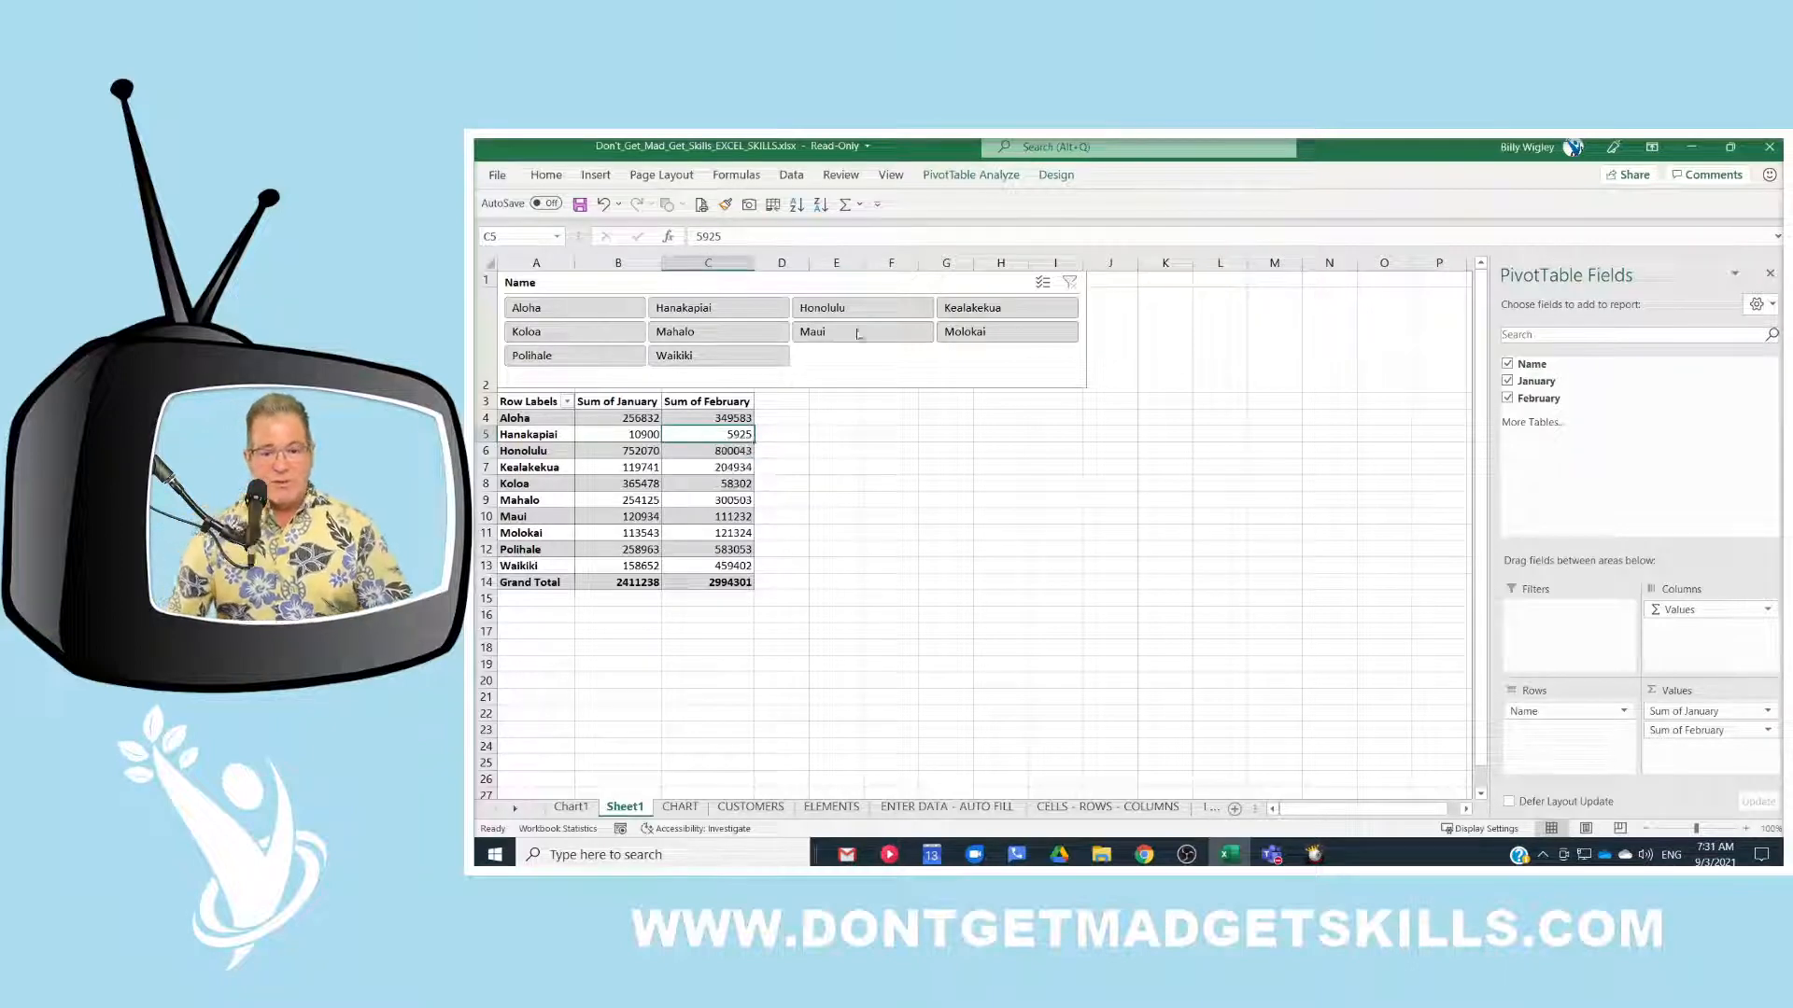
click(1016, 177)
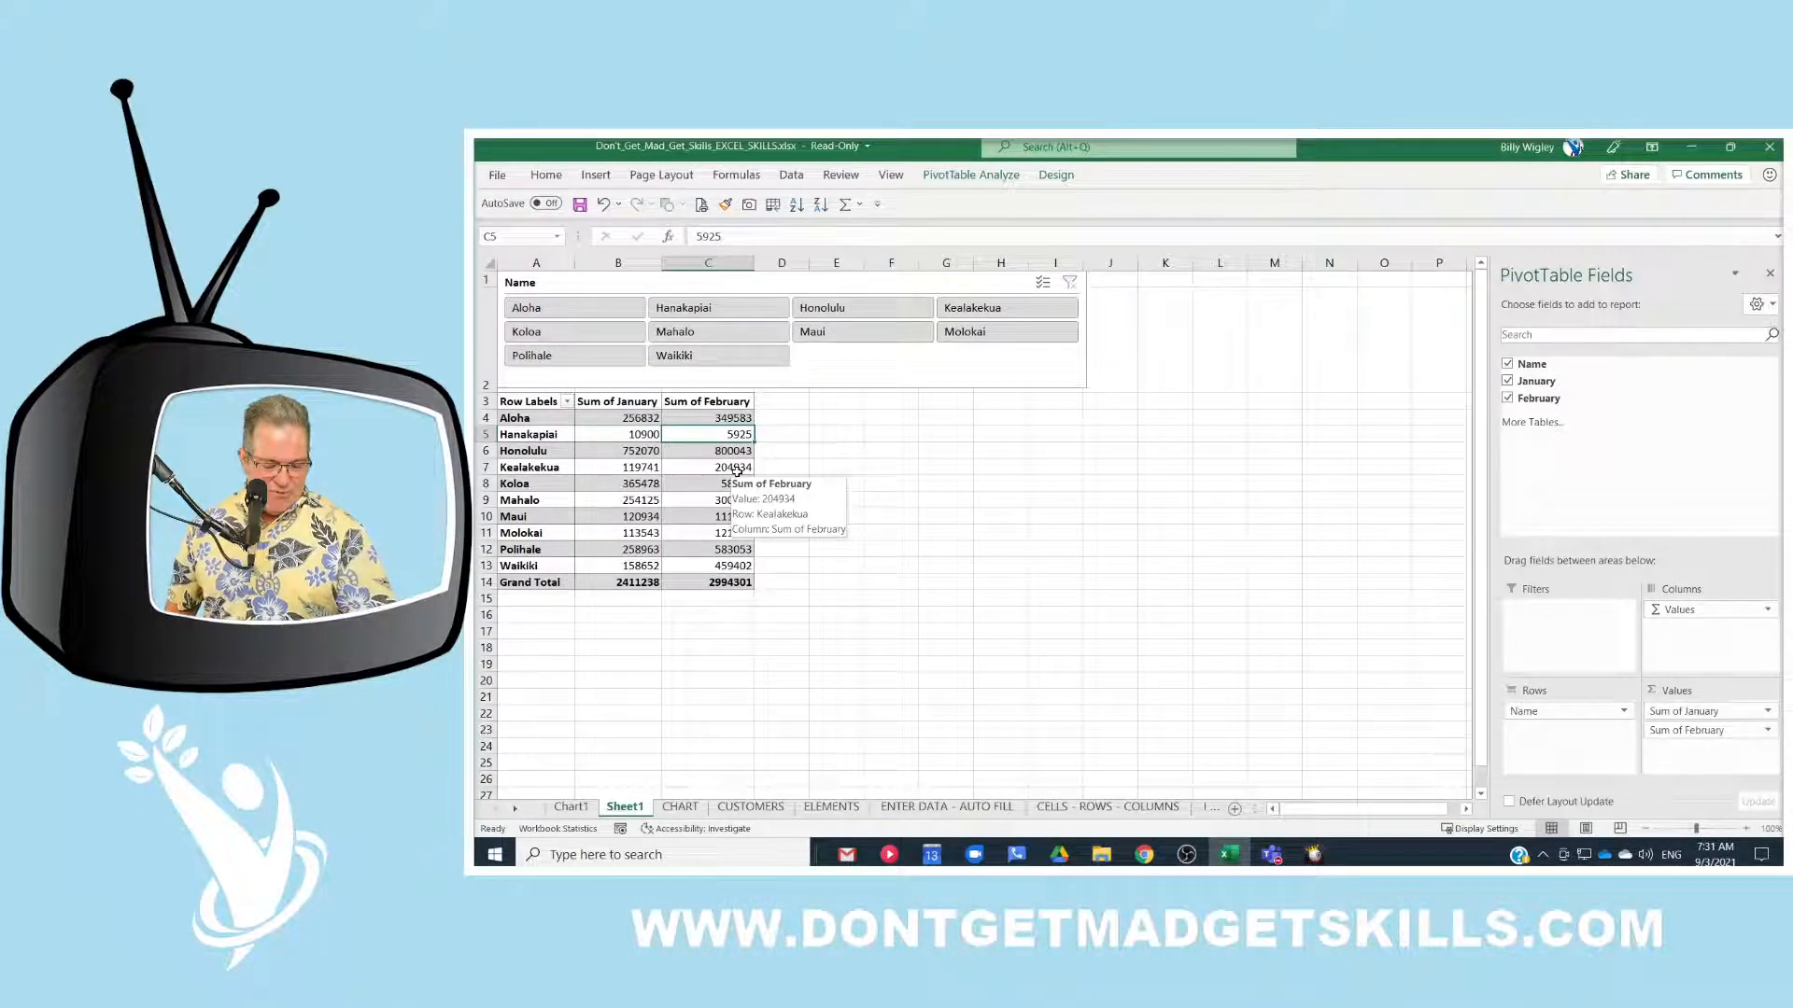
key(alt+F1)
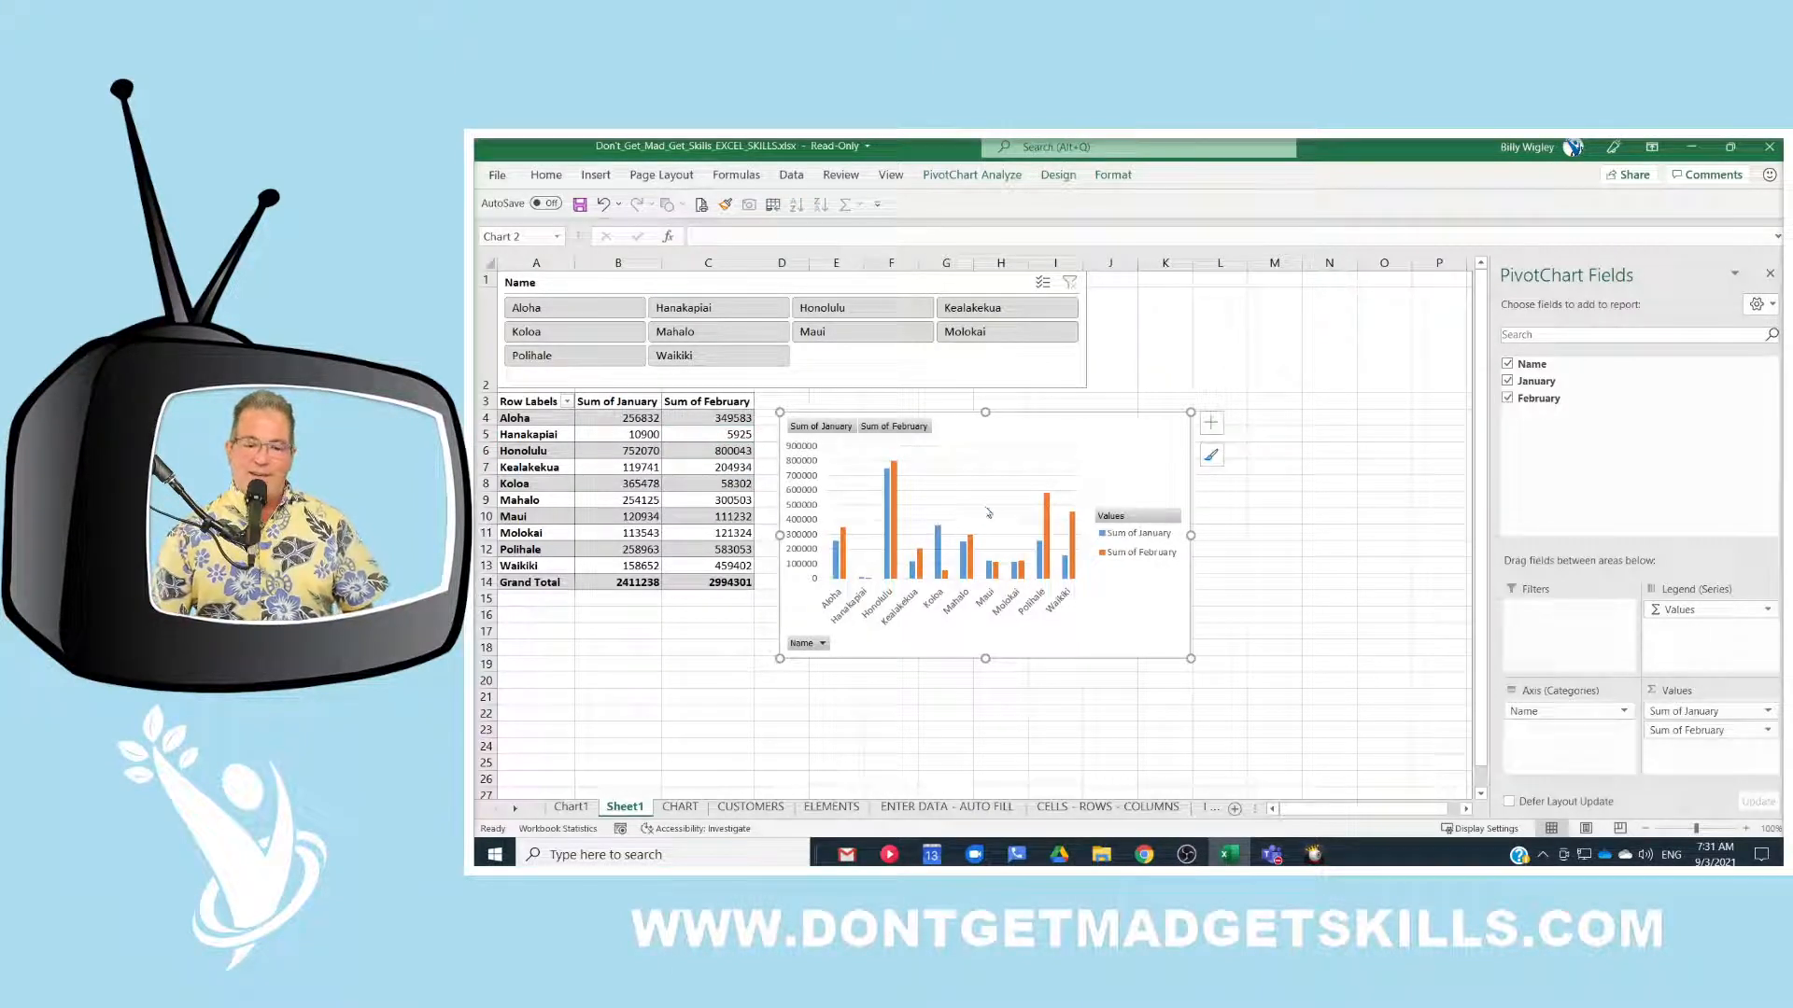
drag(1056, 436, 1037, 418)
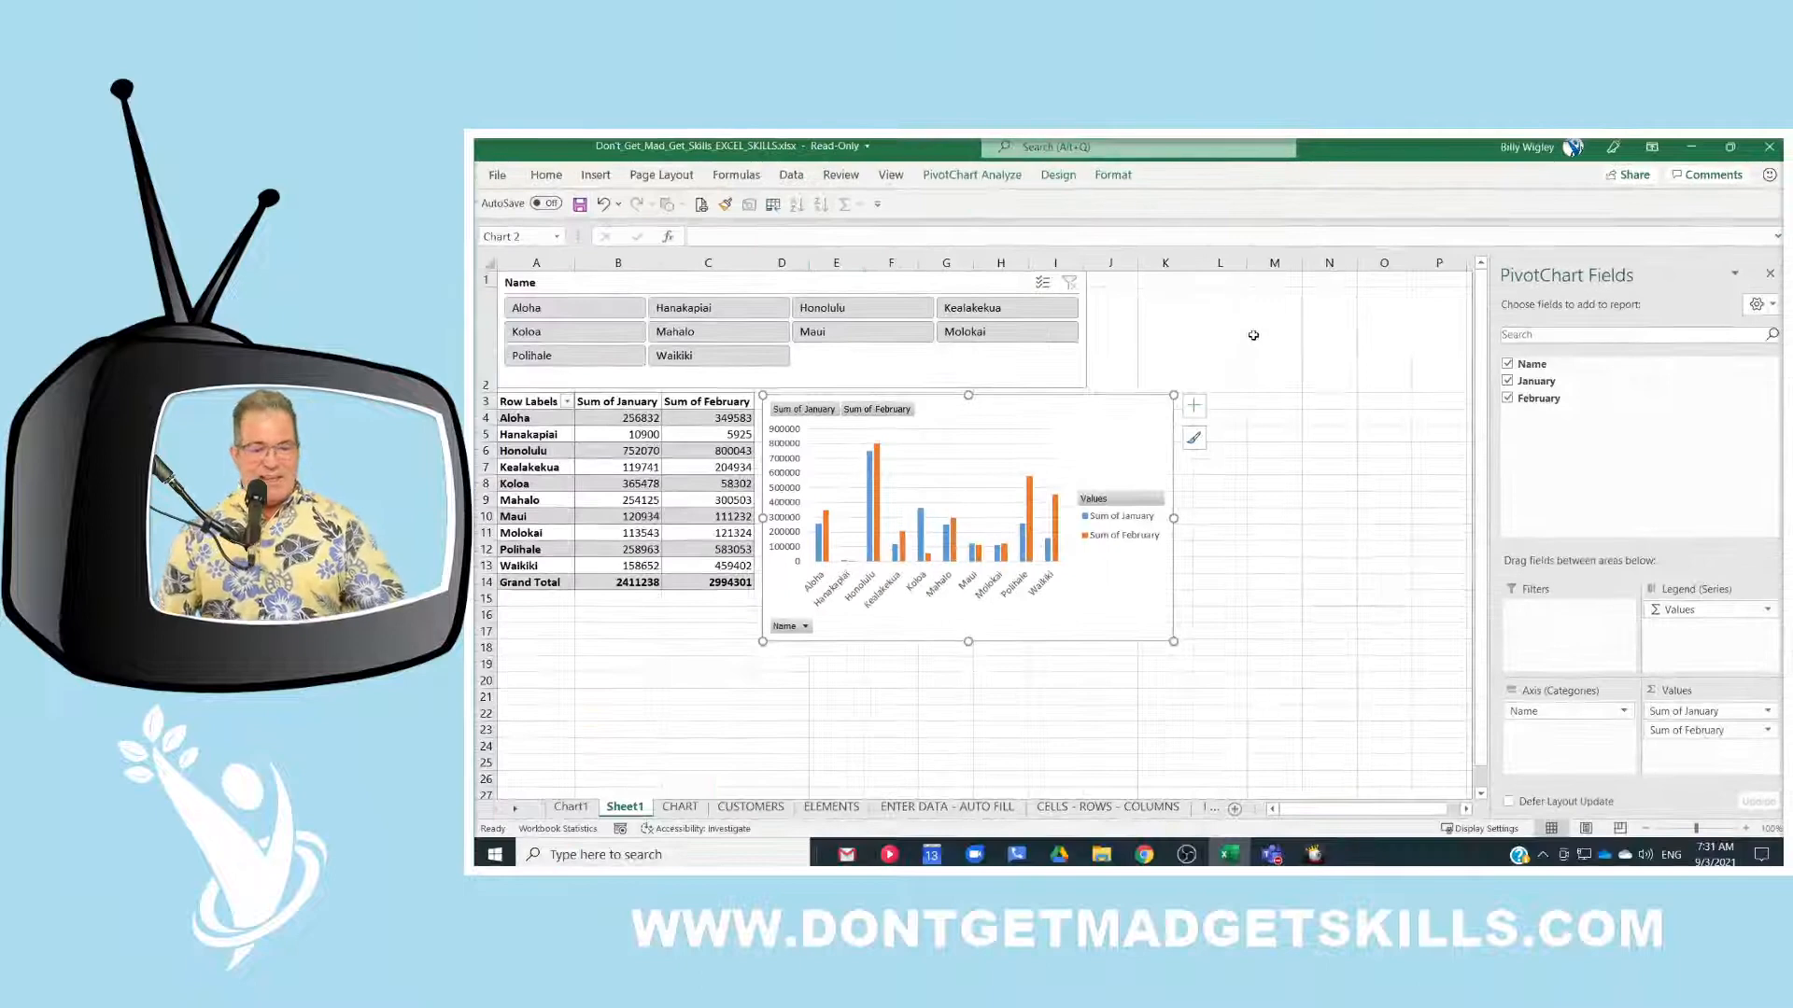
Step: Hide the PivotChart's field list and show it again
click(948, 180)
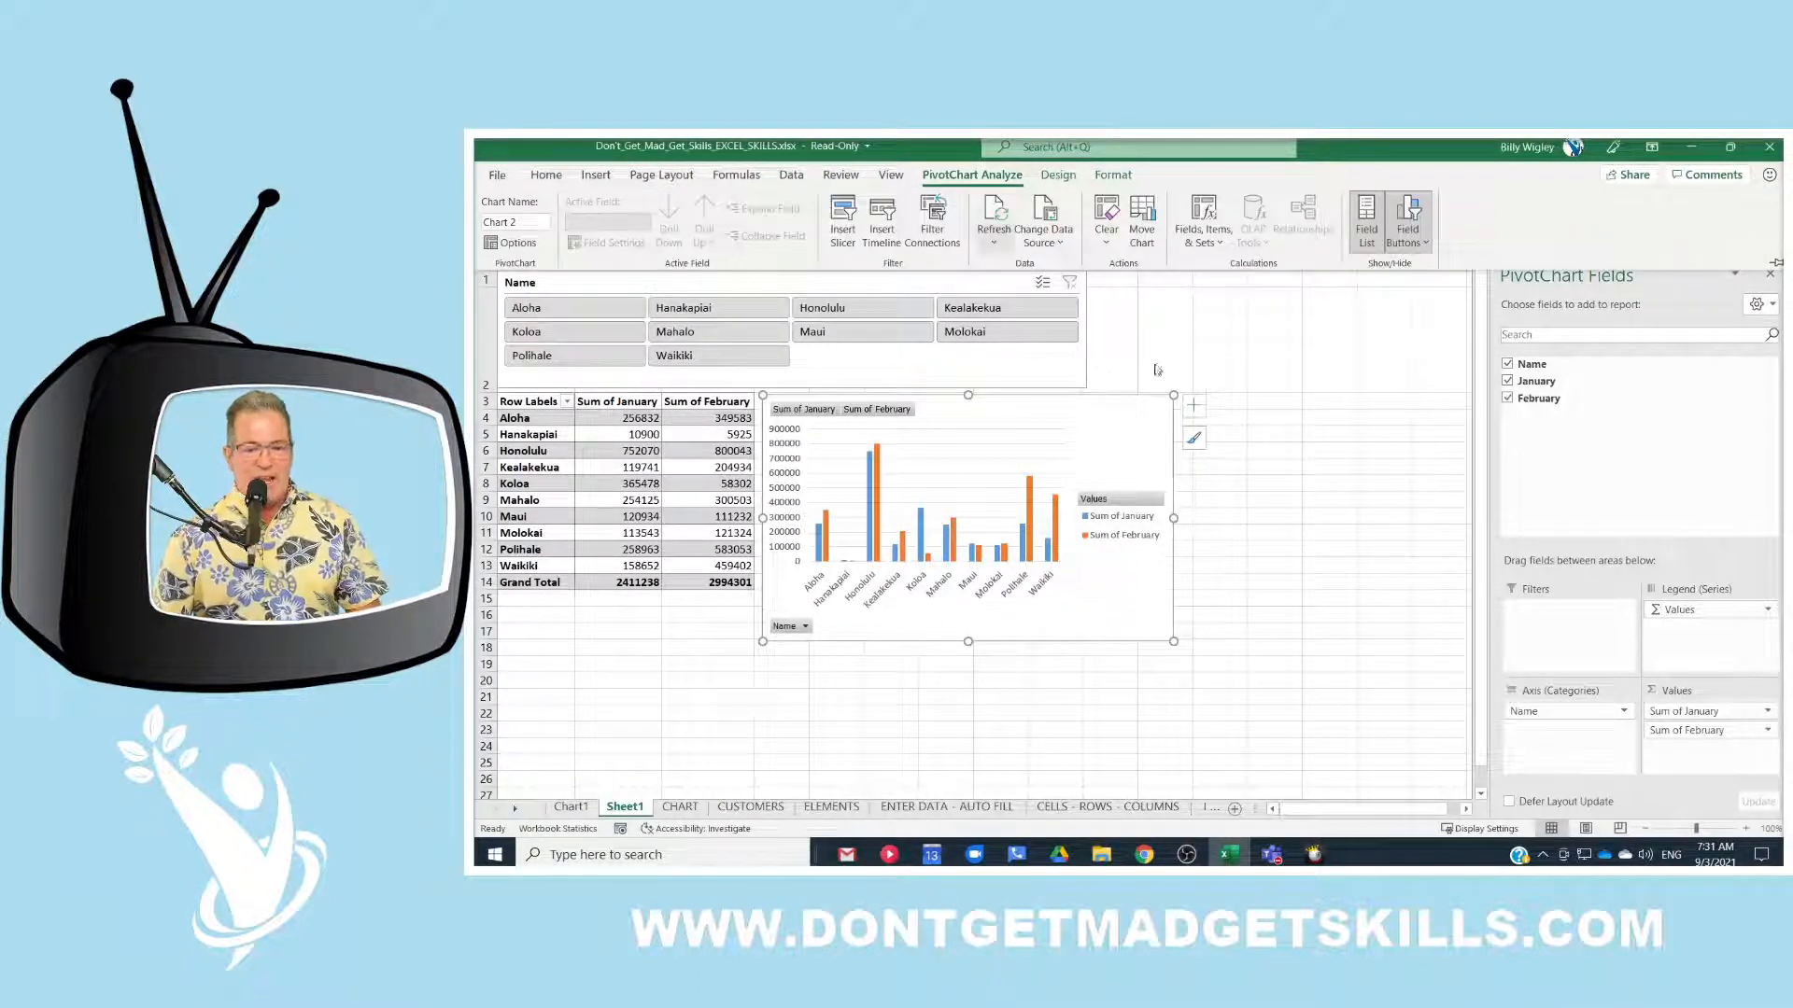
click(1368, 246)
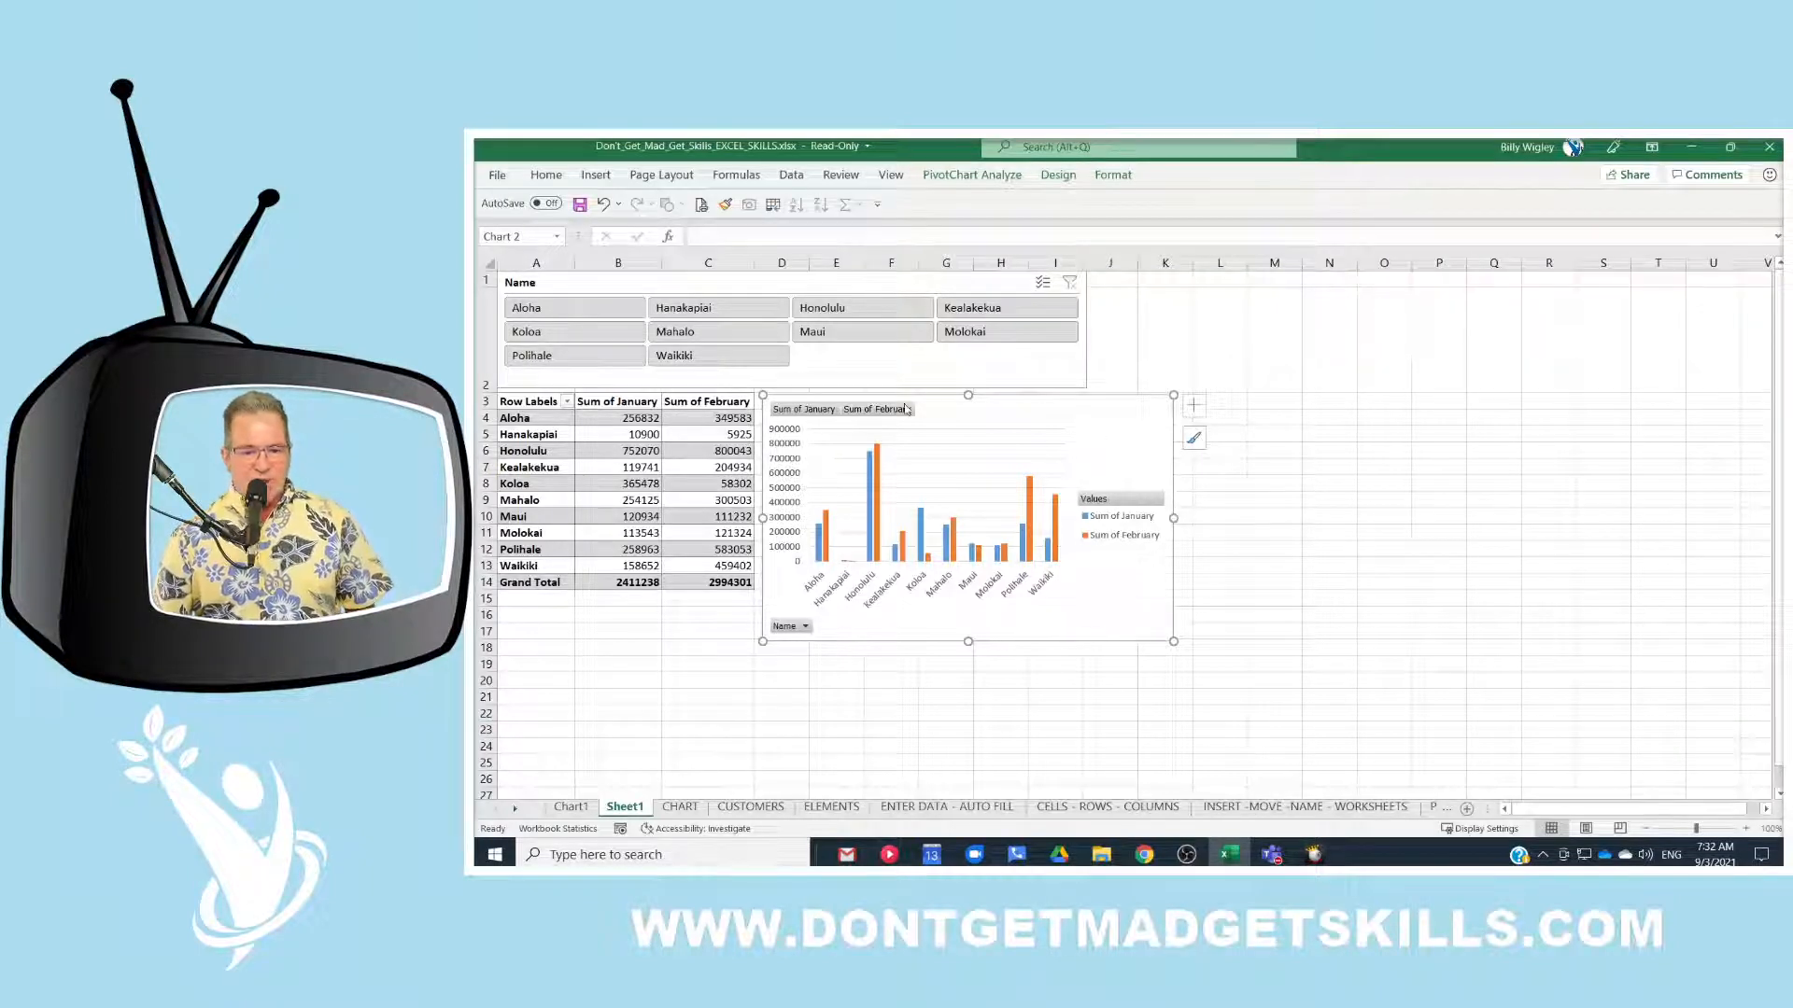
click(967, 177)
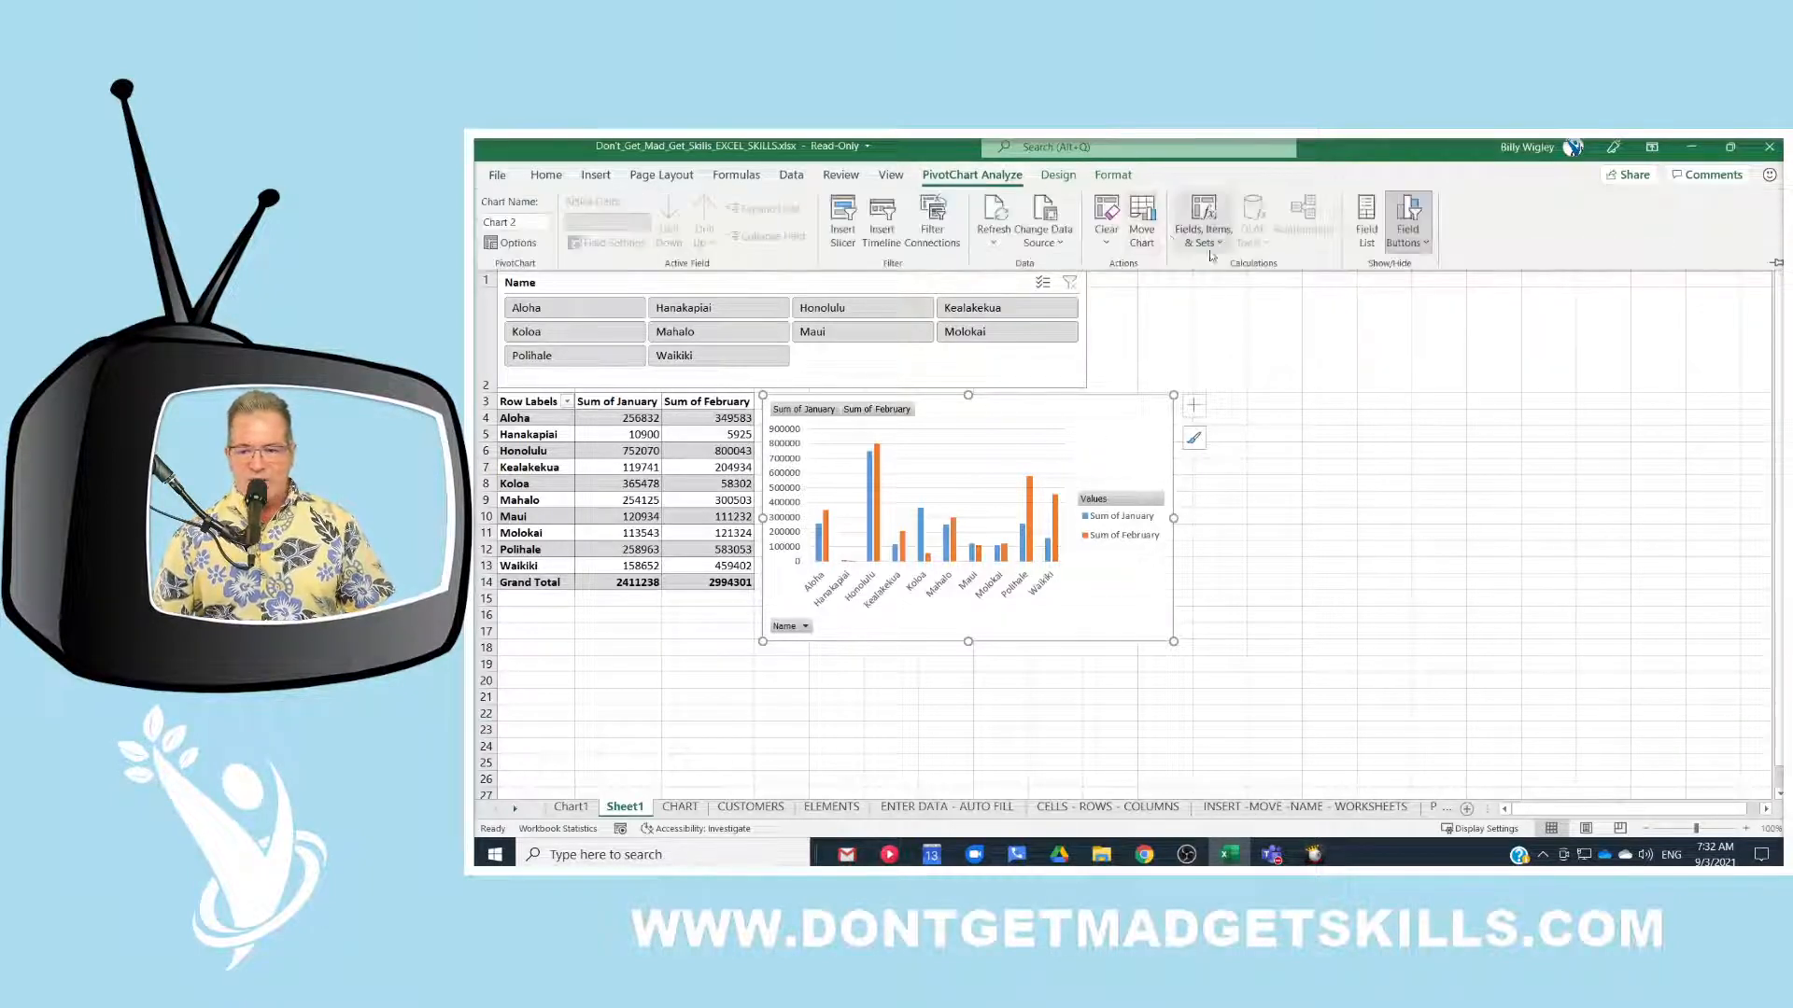
click(1366, 227)
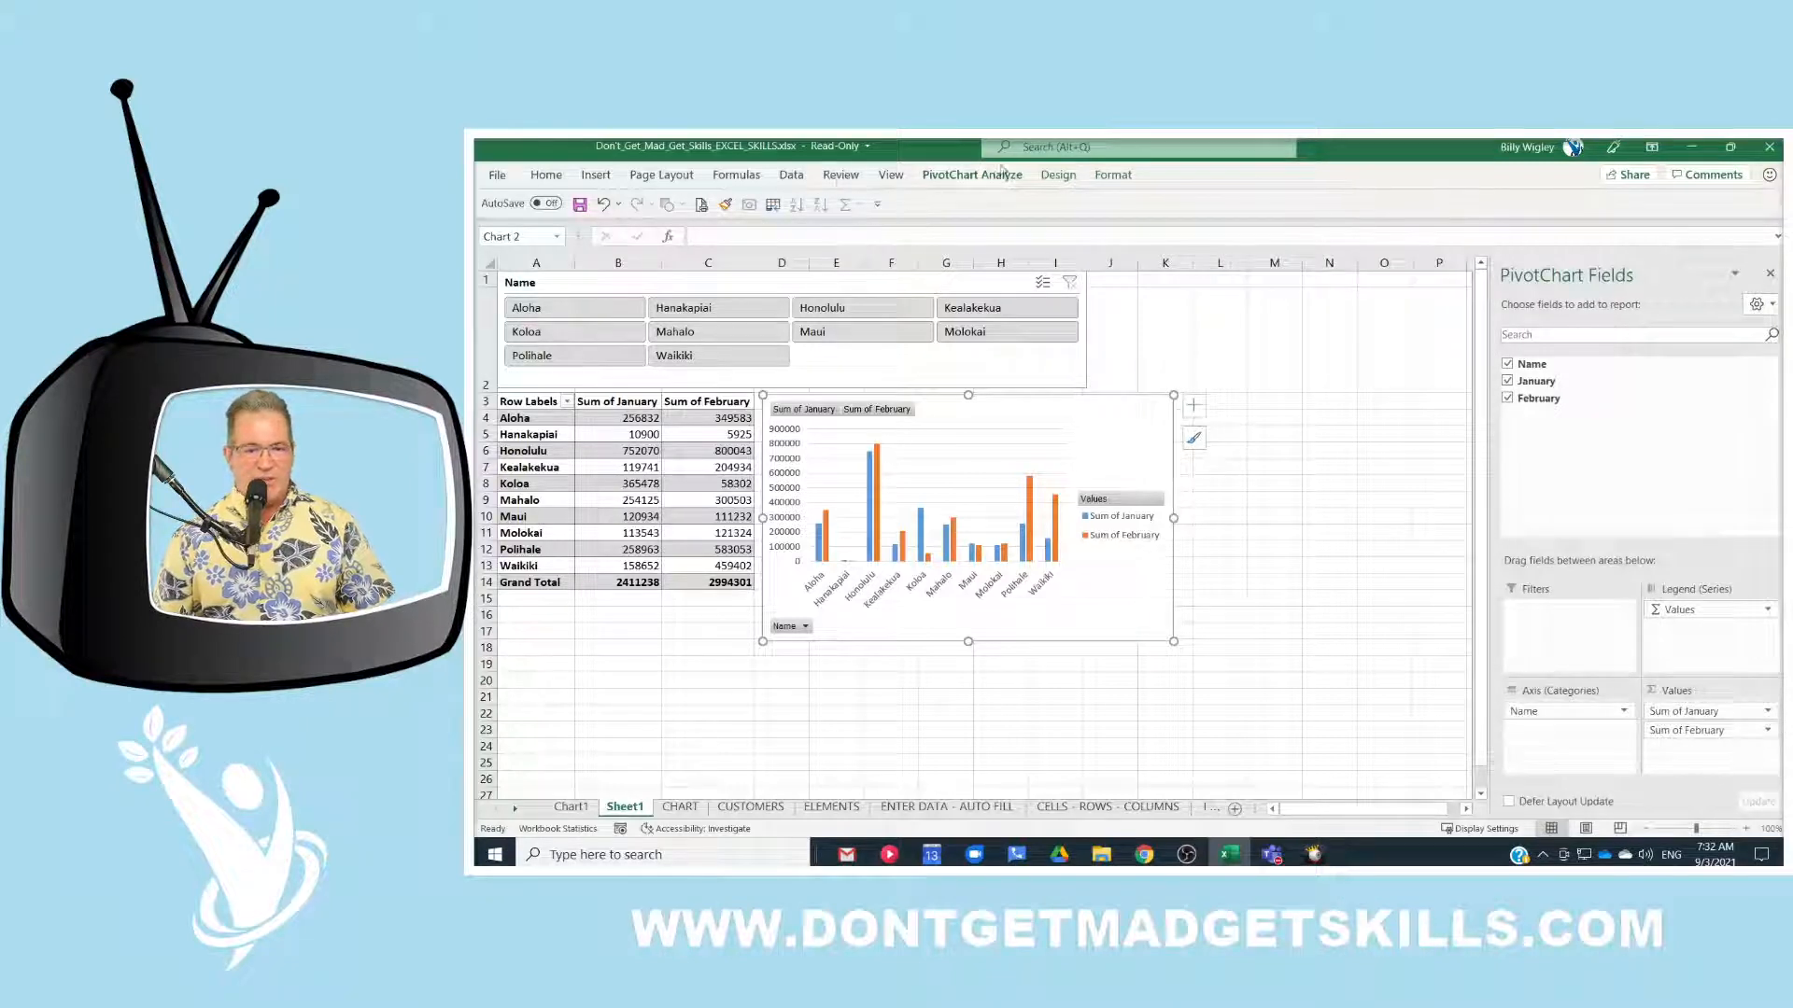
Step: Hide all field buttons on the PivotChart and collapse the ribbon
click(972, 176)
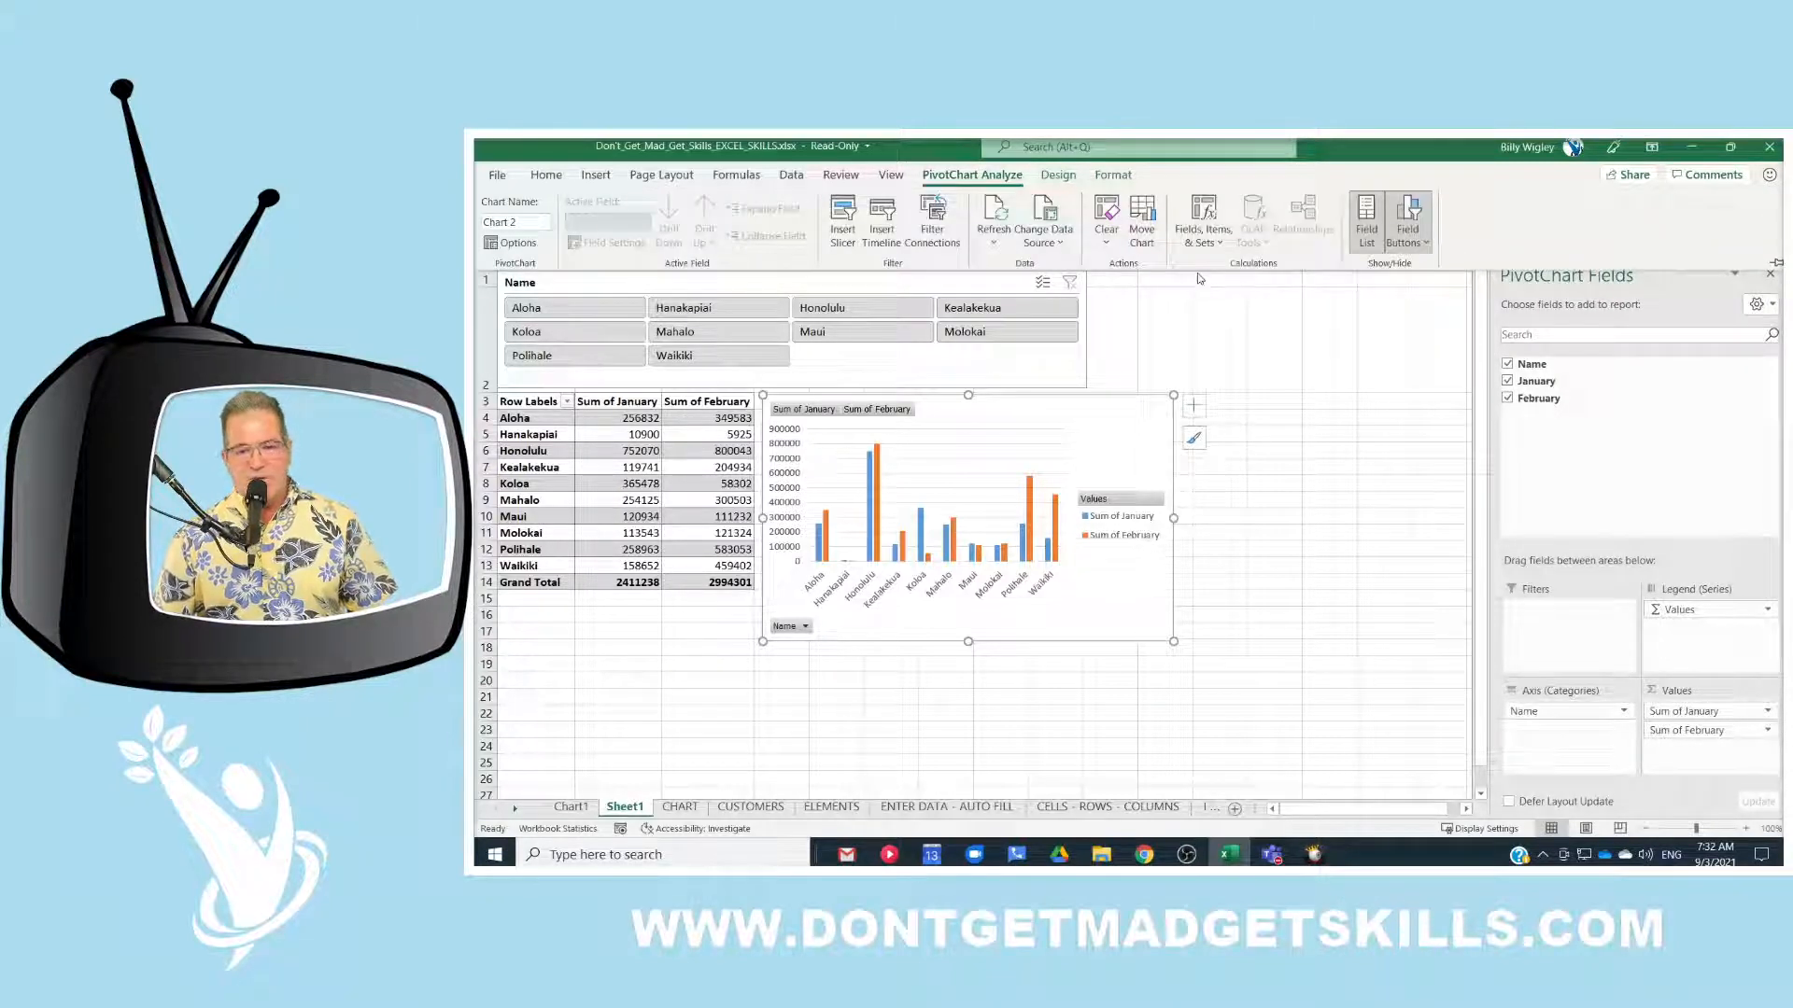
click(1411, 211)
click(1413, 213)
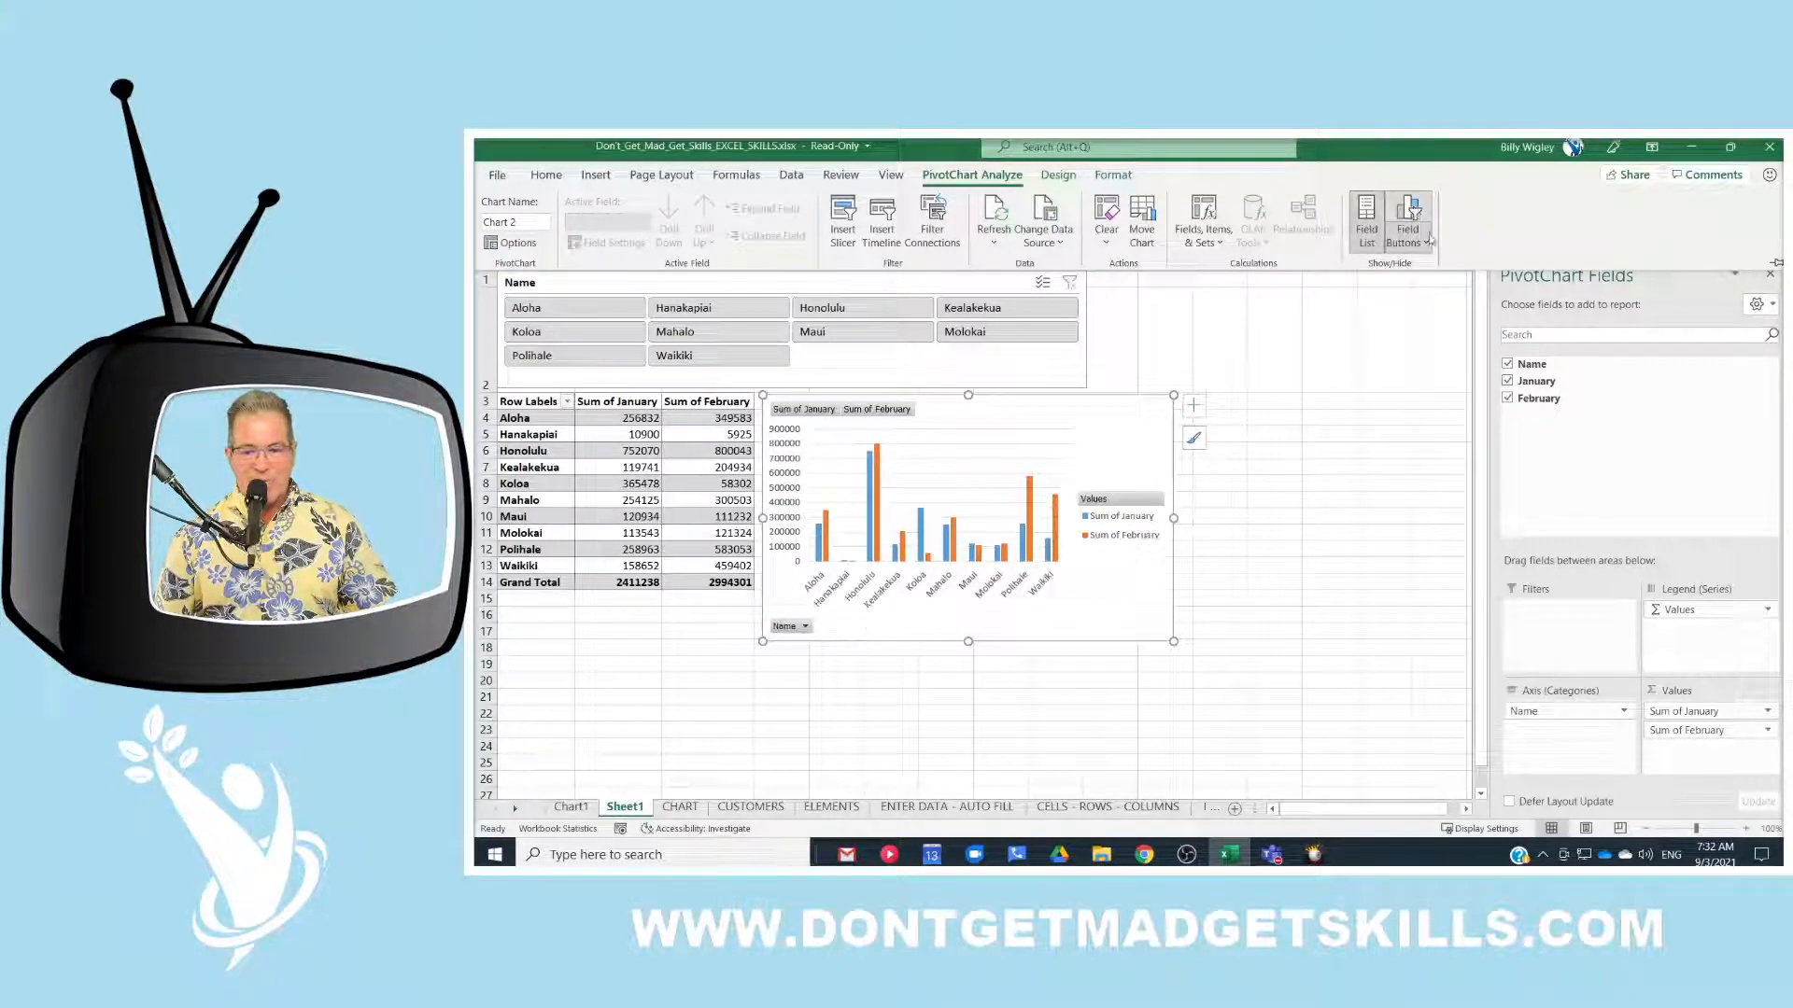
click(1429, 245)
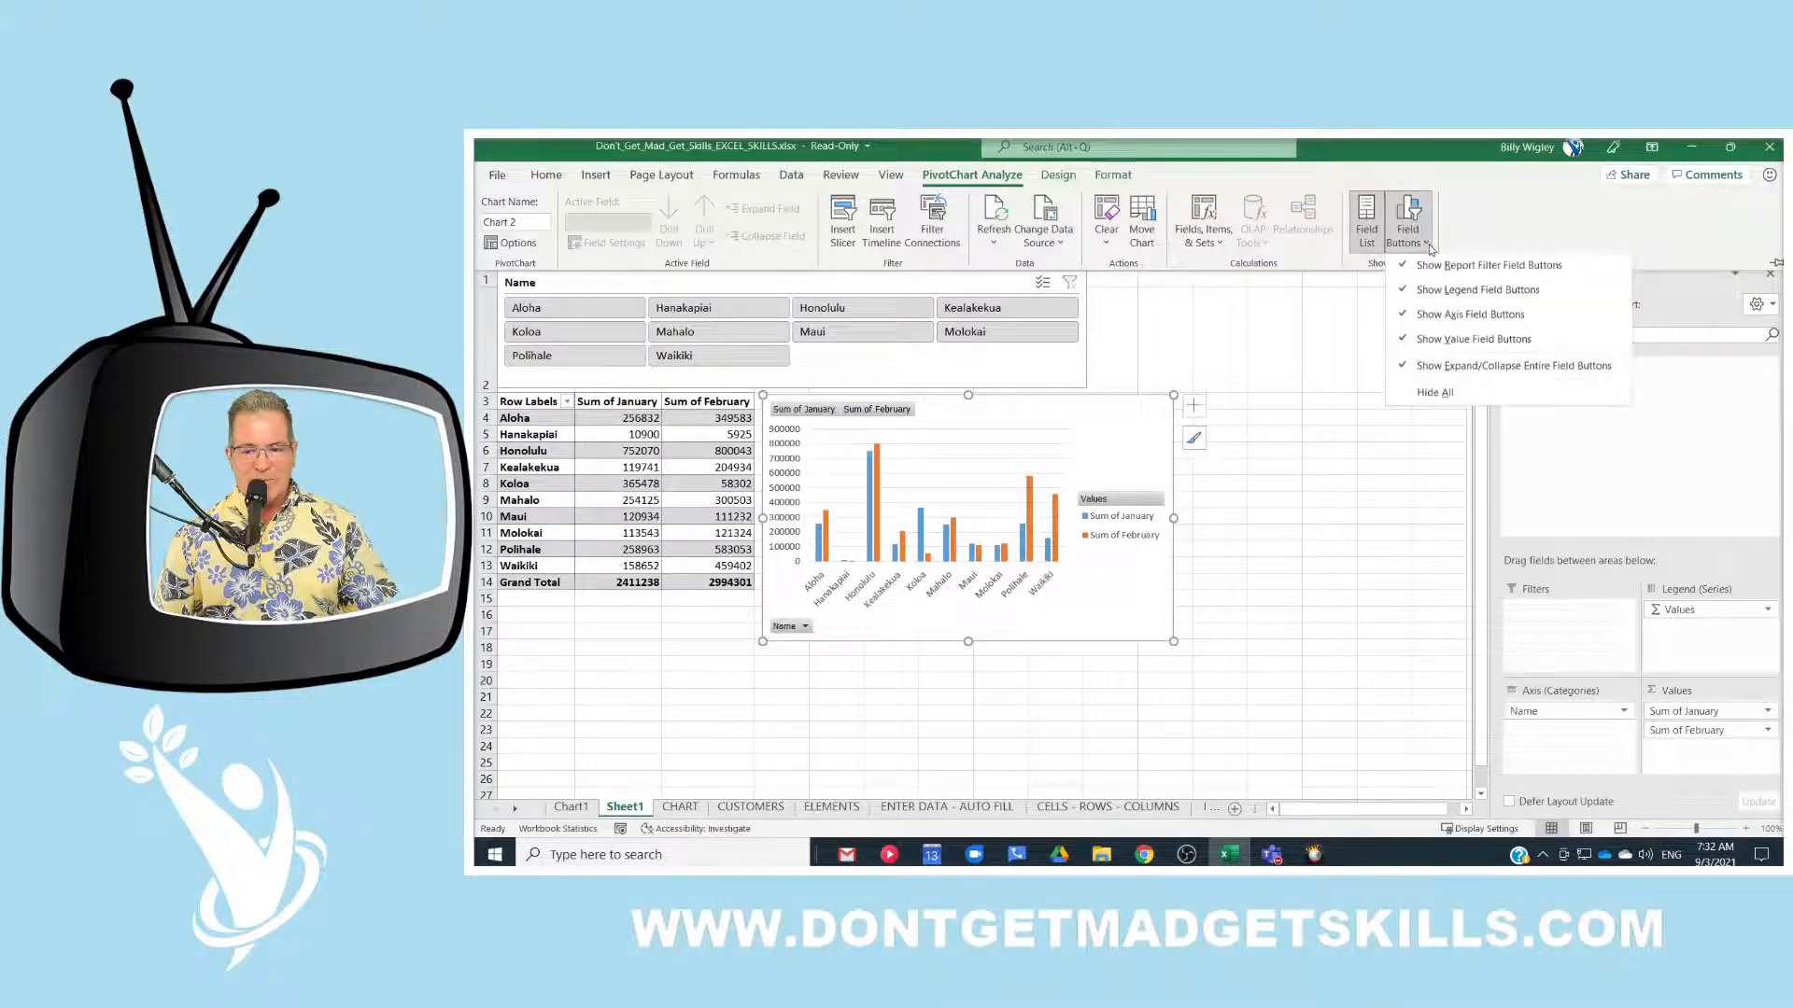
click(1438, 394)
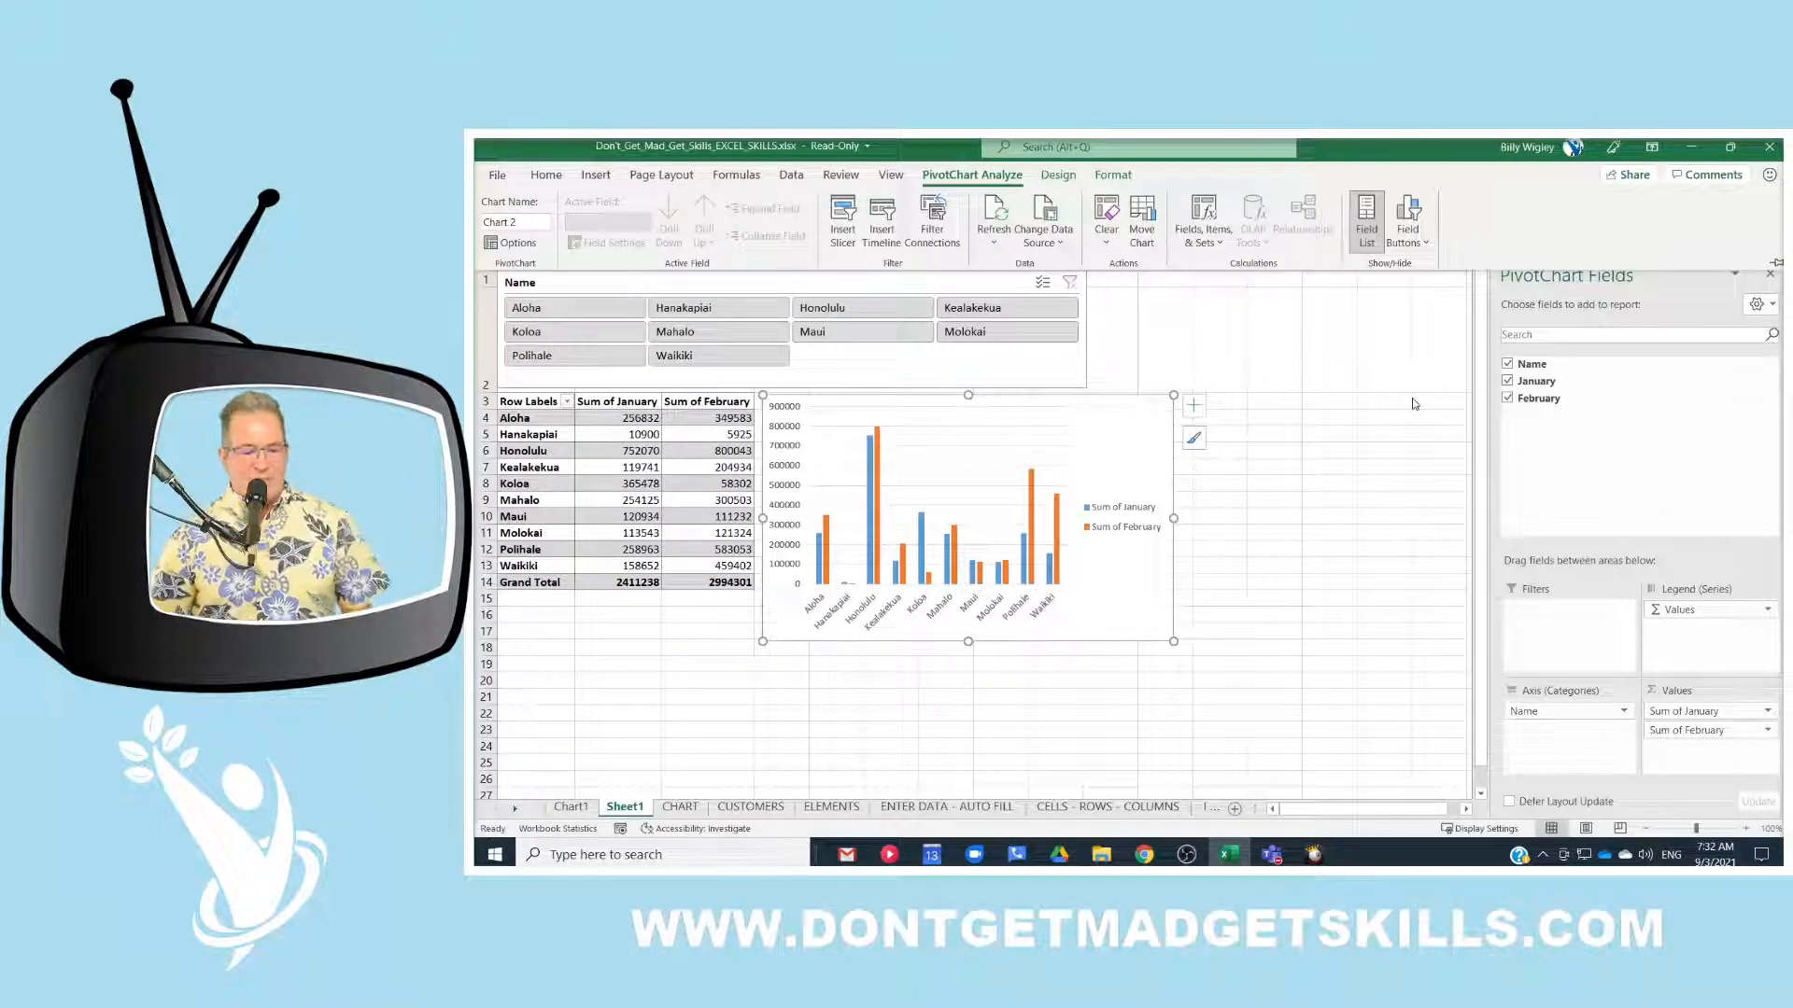
key(ctrl+F1)
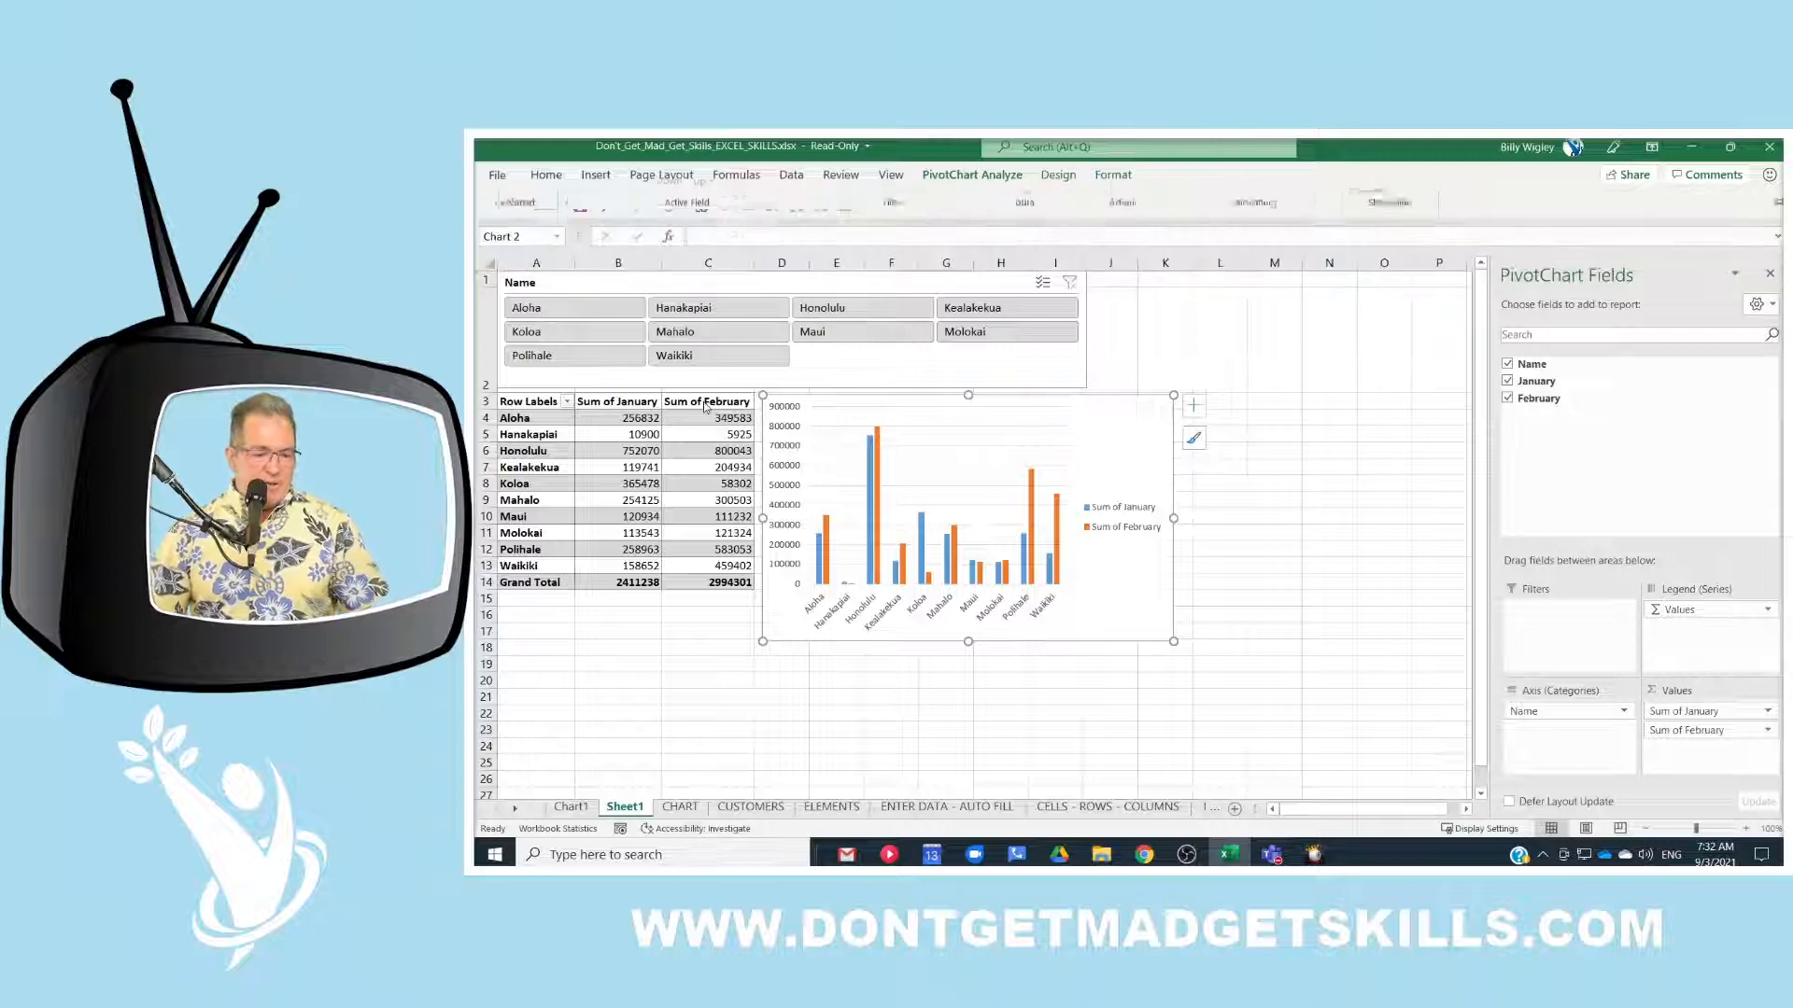
Step: Filter the PivotTable and PivotChart with the slicer by Hanakapiai, Waikiki and Molokai in turn
click(684, 309)
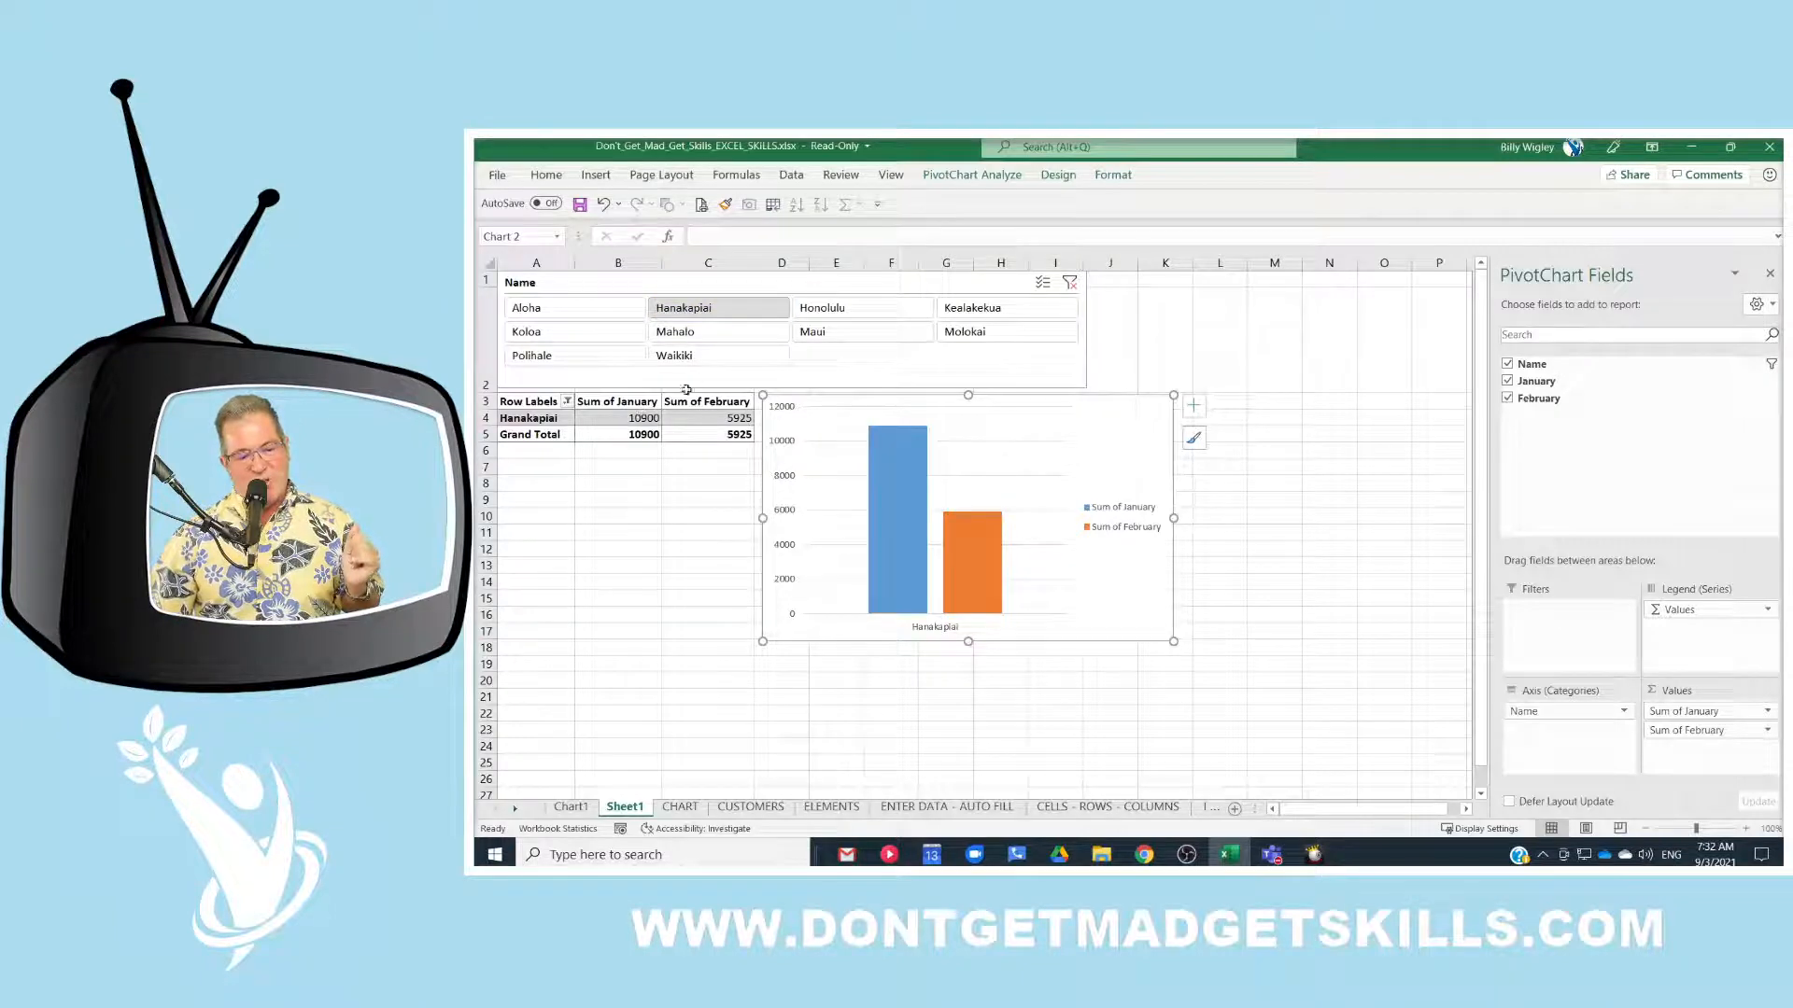
click(705, 355)
click(966, 333)
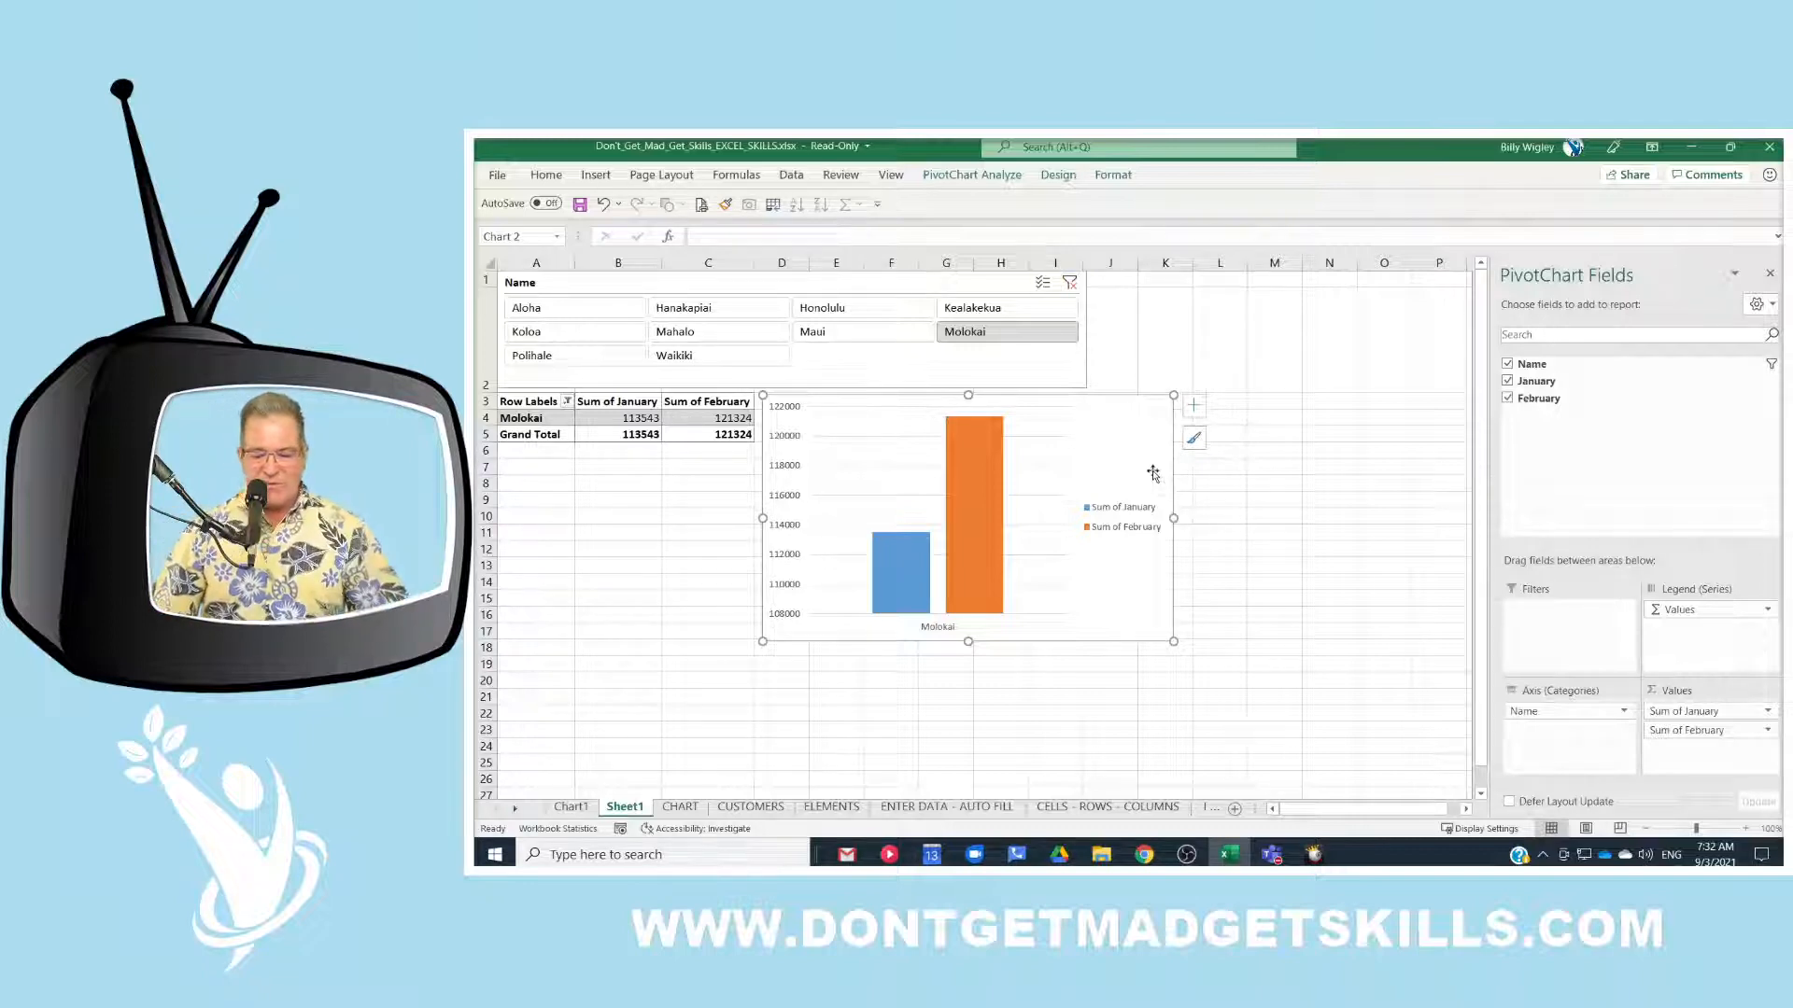
Step: Switch to the Live Class page in Chrome and look over the upcoming live classes
mouse_move(1157, 857)
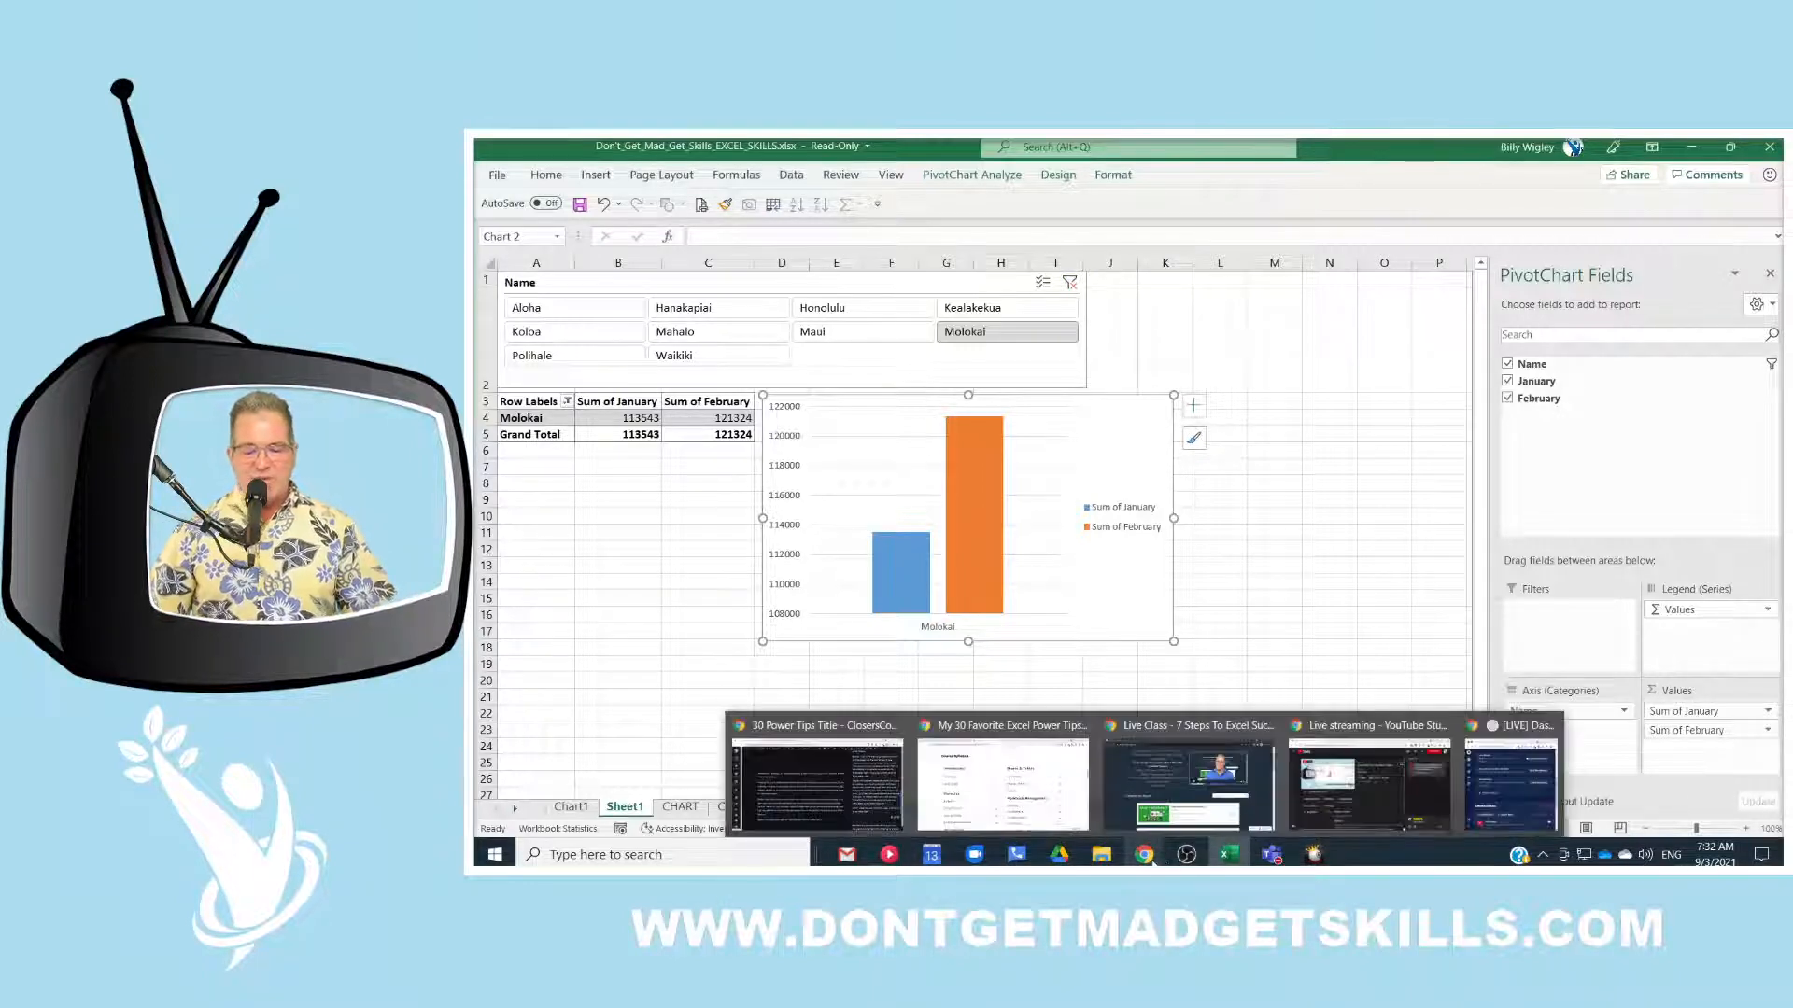
click(1189, 775)
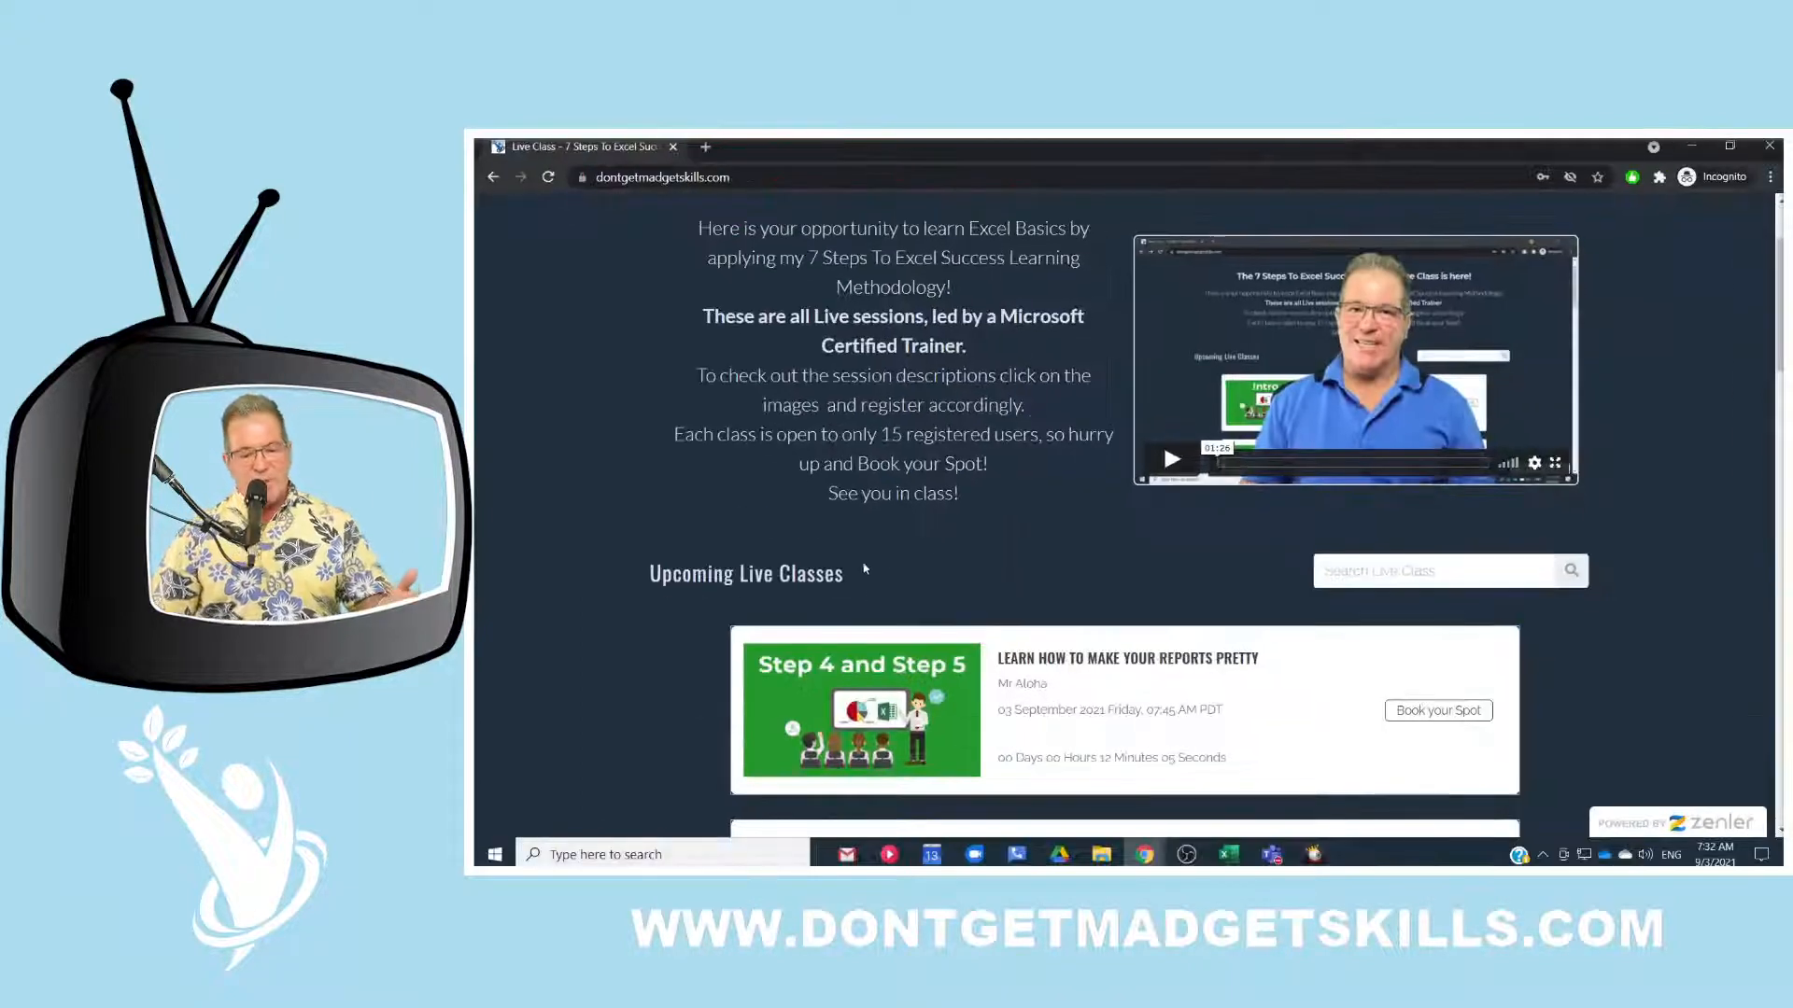
scroll(864, 568, down, 3)
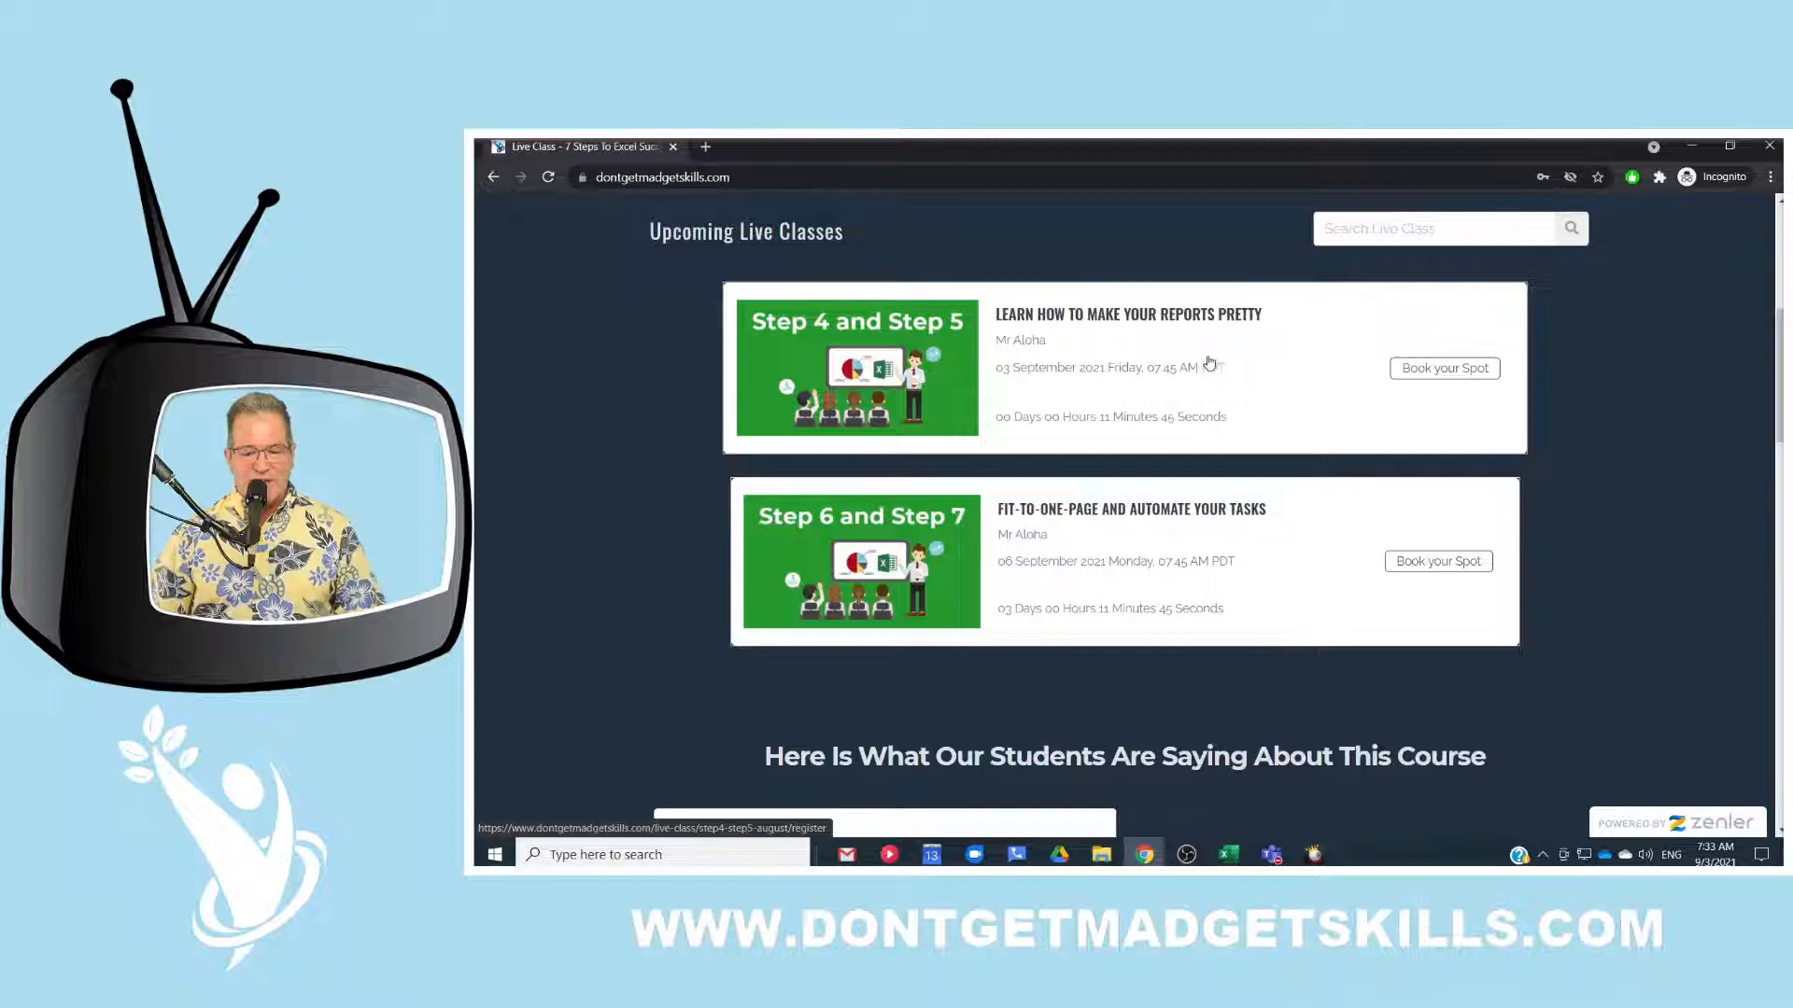
scroll(1260, 480, up, 1)
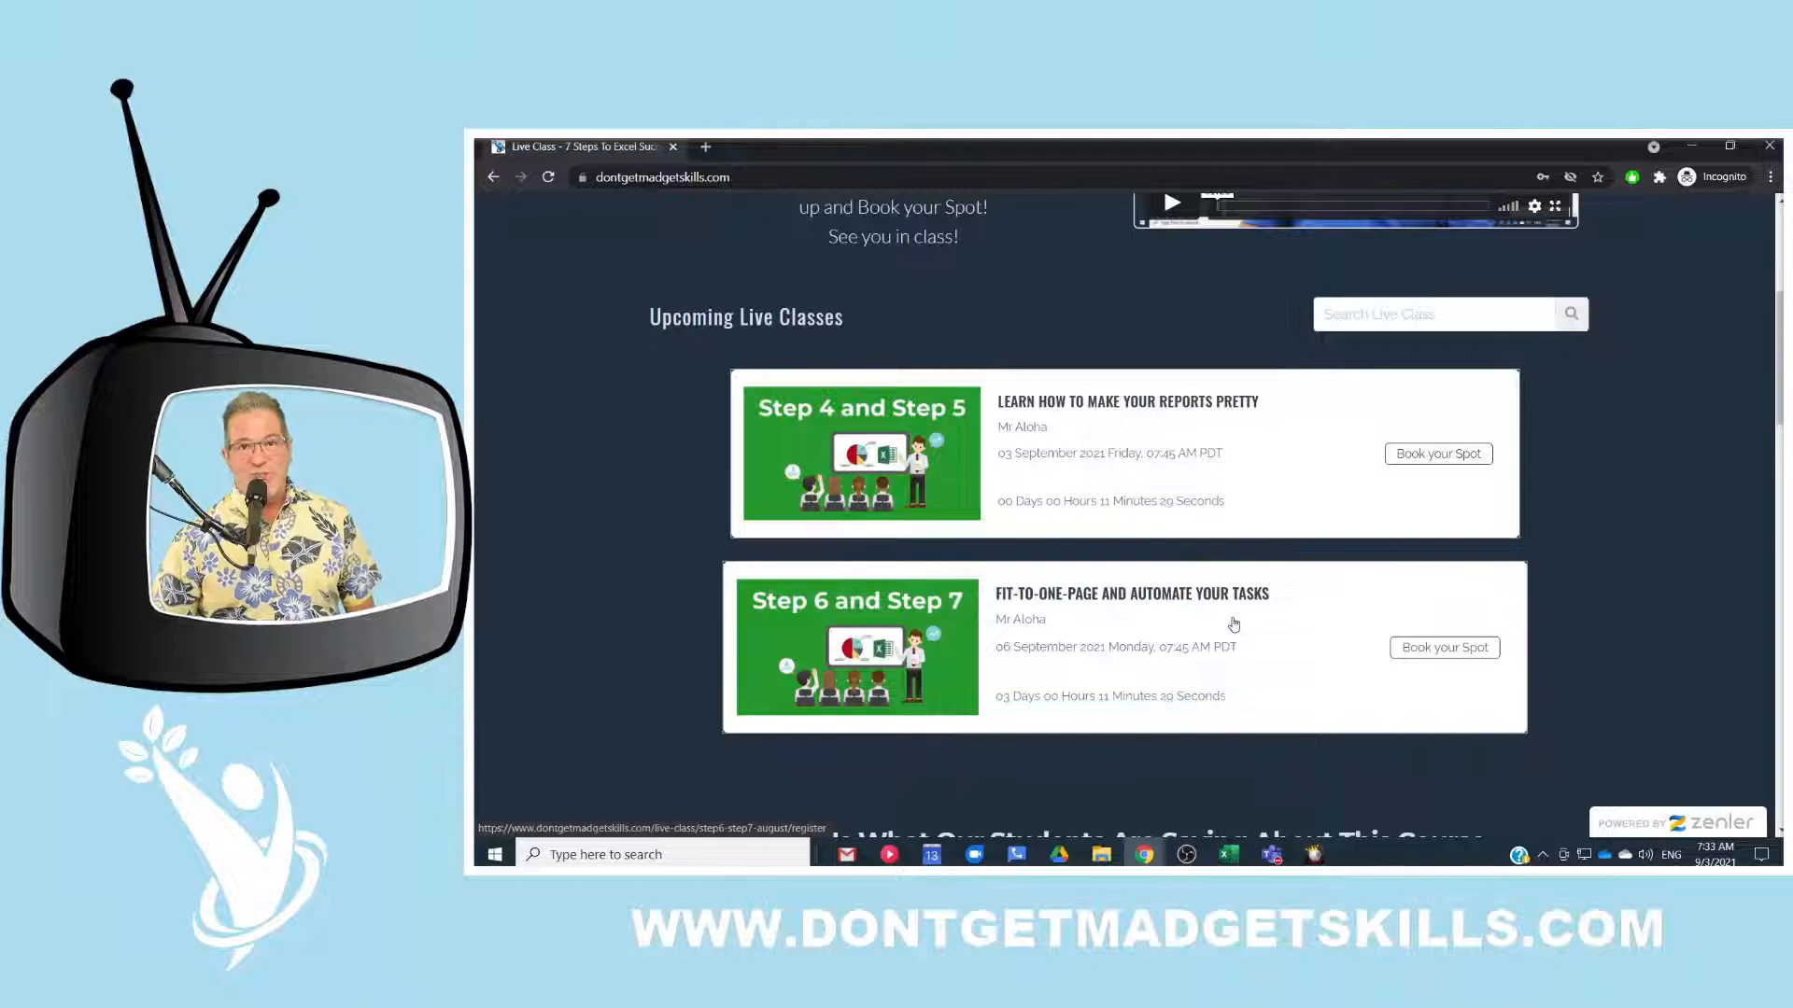
Step: Open the registration page of the class "Learn How To Make Your Reports Pretty" and review its Step 4 and Step 5 topics
click(1254, 437)
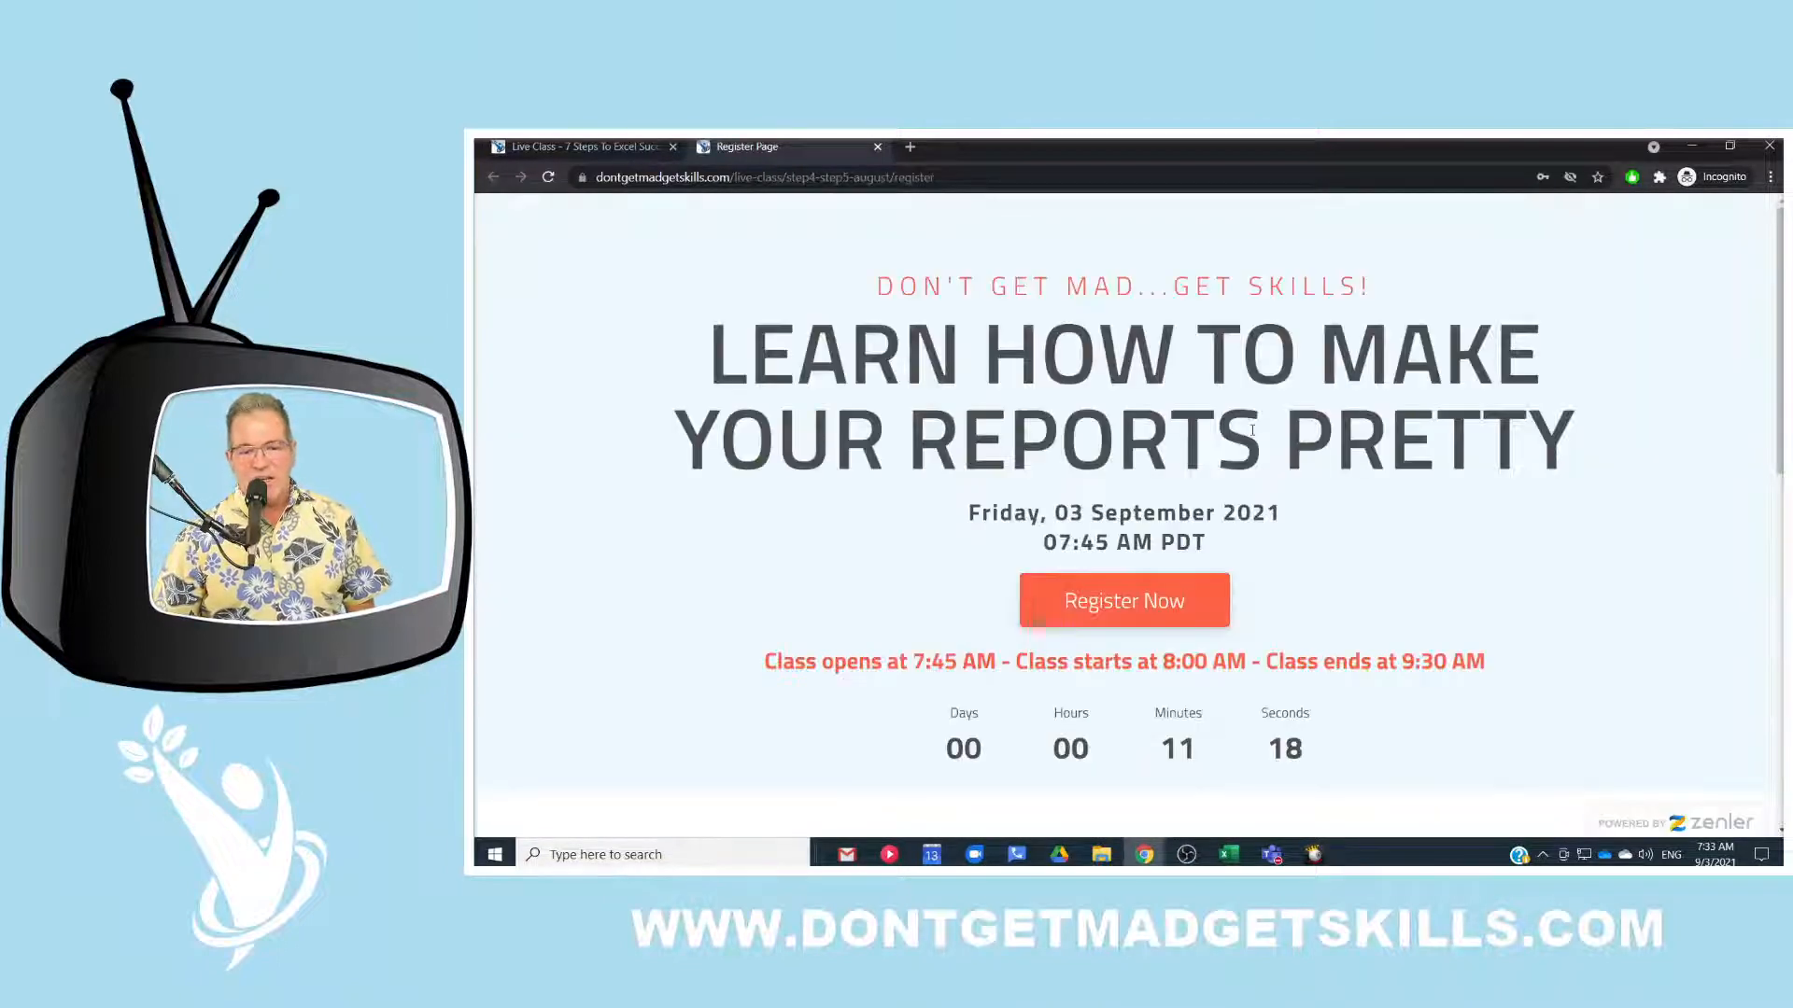
scroll(1414, 502, down, 7)
scroll(1413, 505, down, 1)
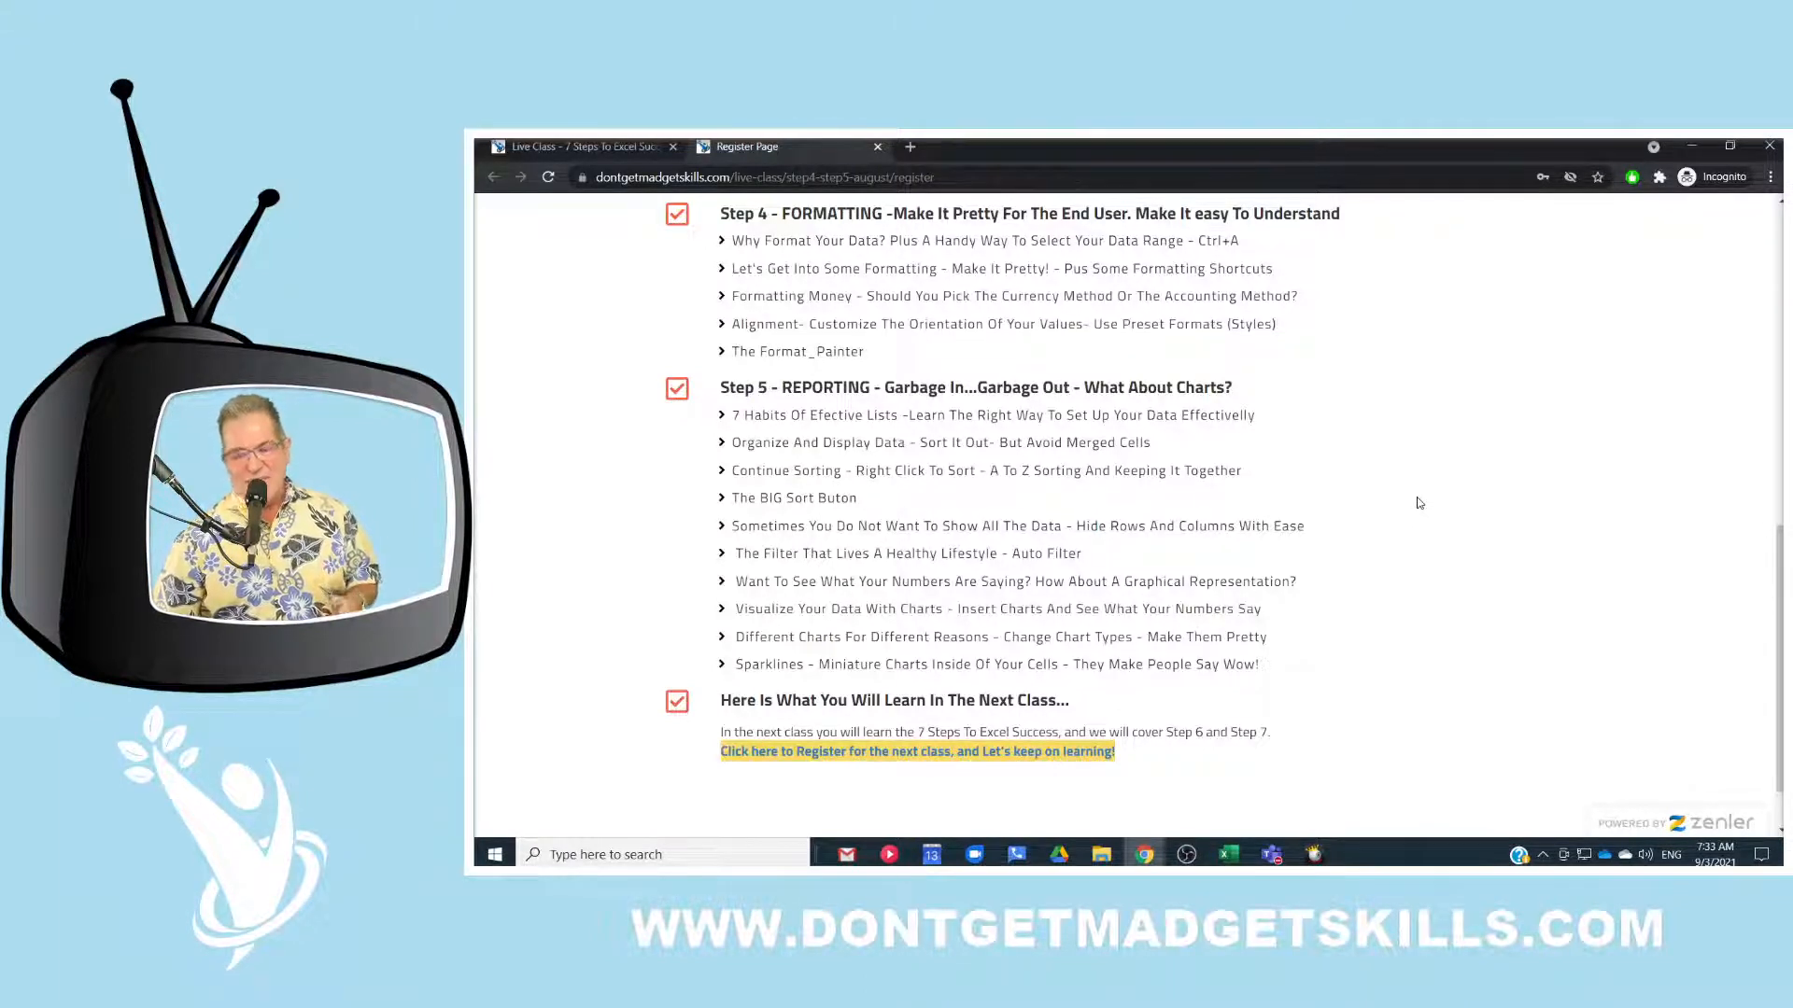
Step: Return to the Live Class page, view the booking login form for "Learn How To Make Your Reports Pretty", and dismiss it without signing in
scroll(1416, 504, up, 5)
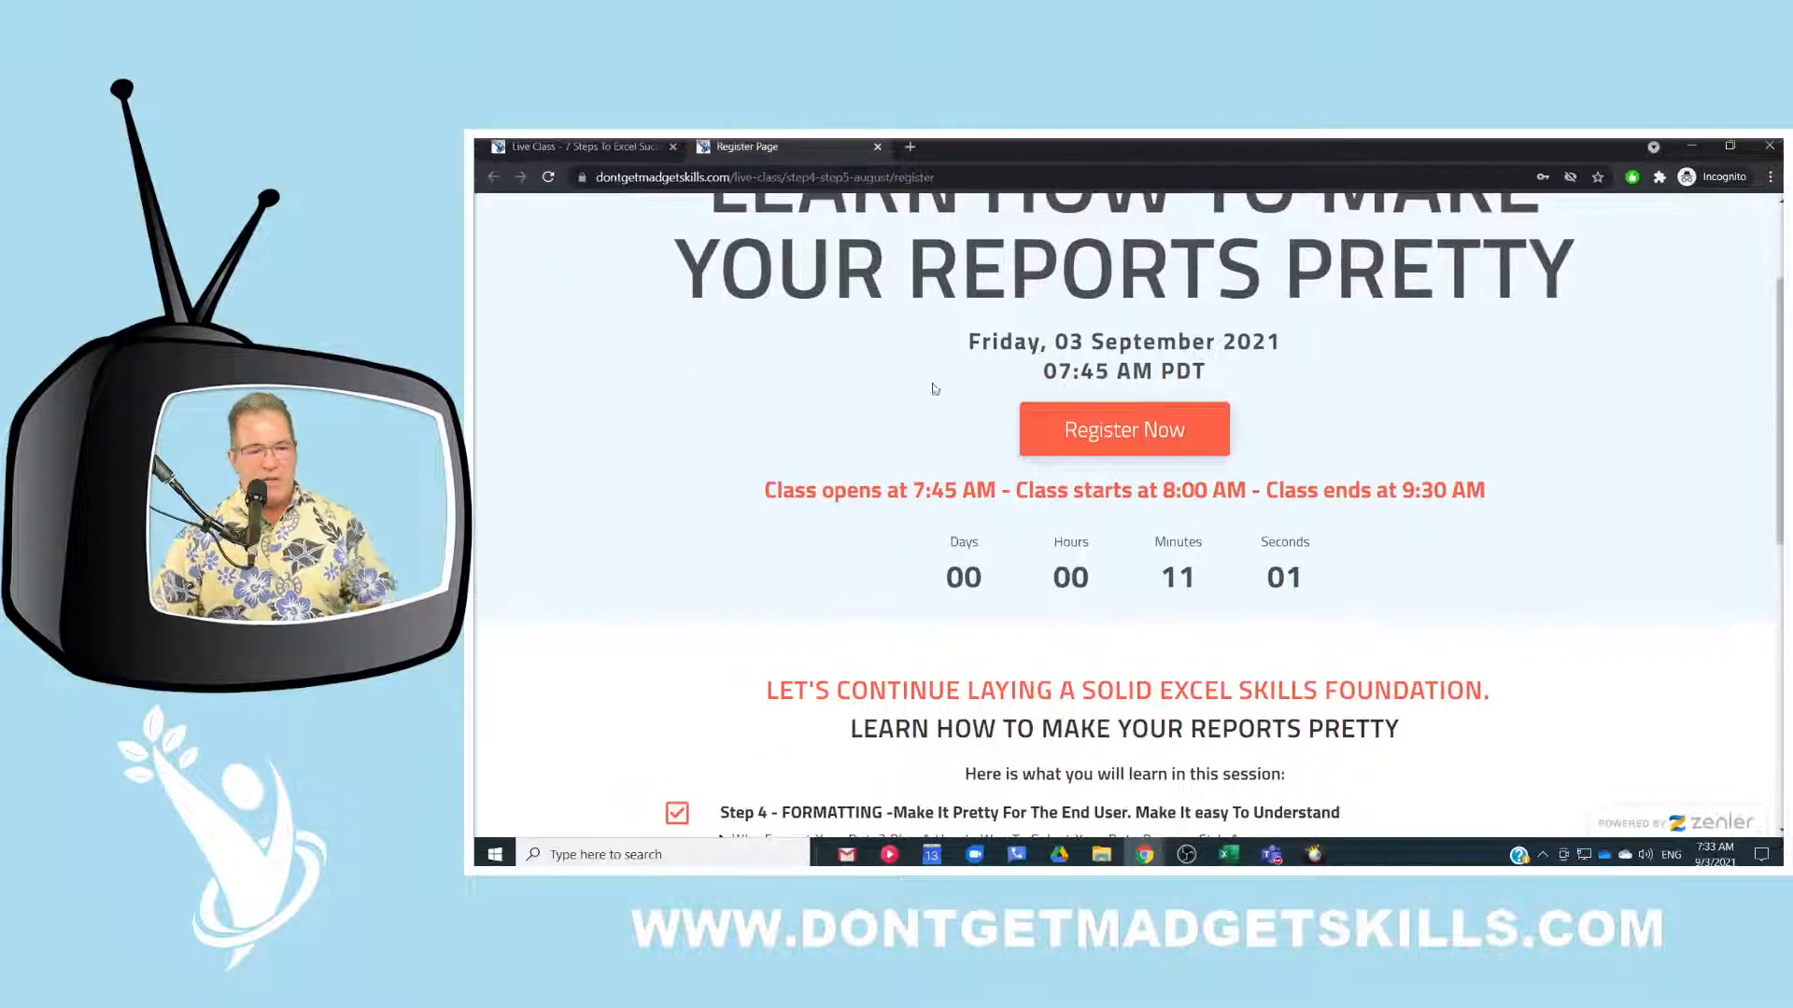
click(643, 150)
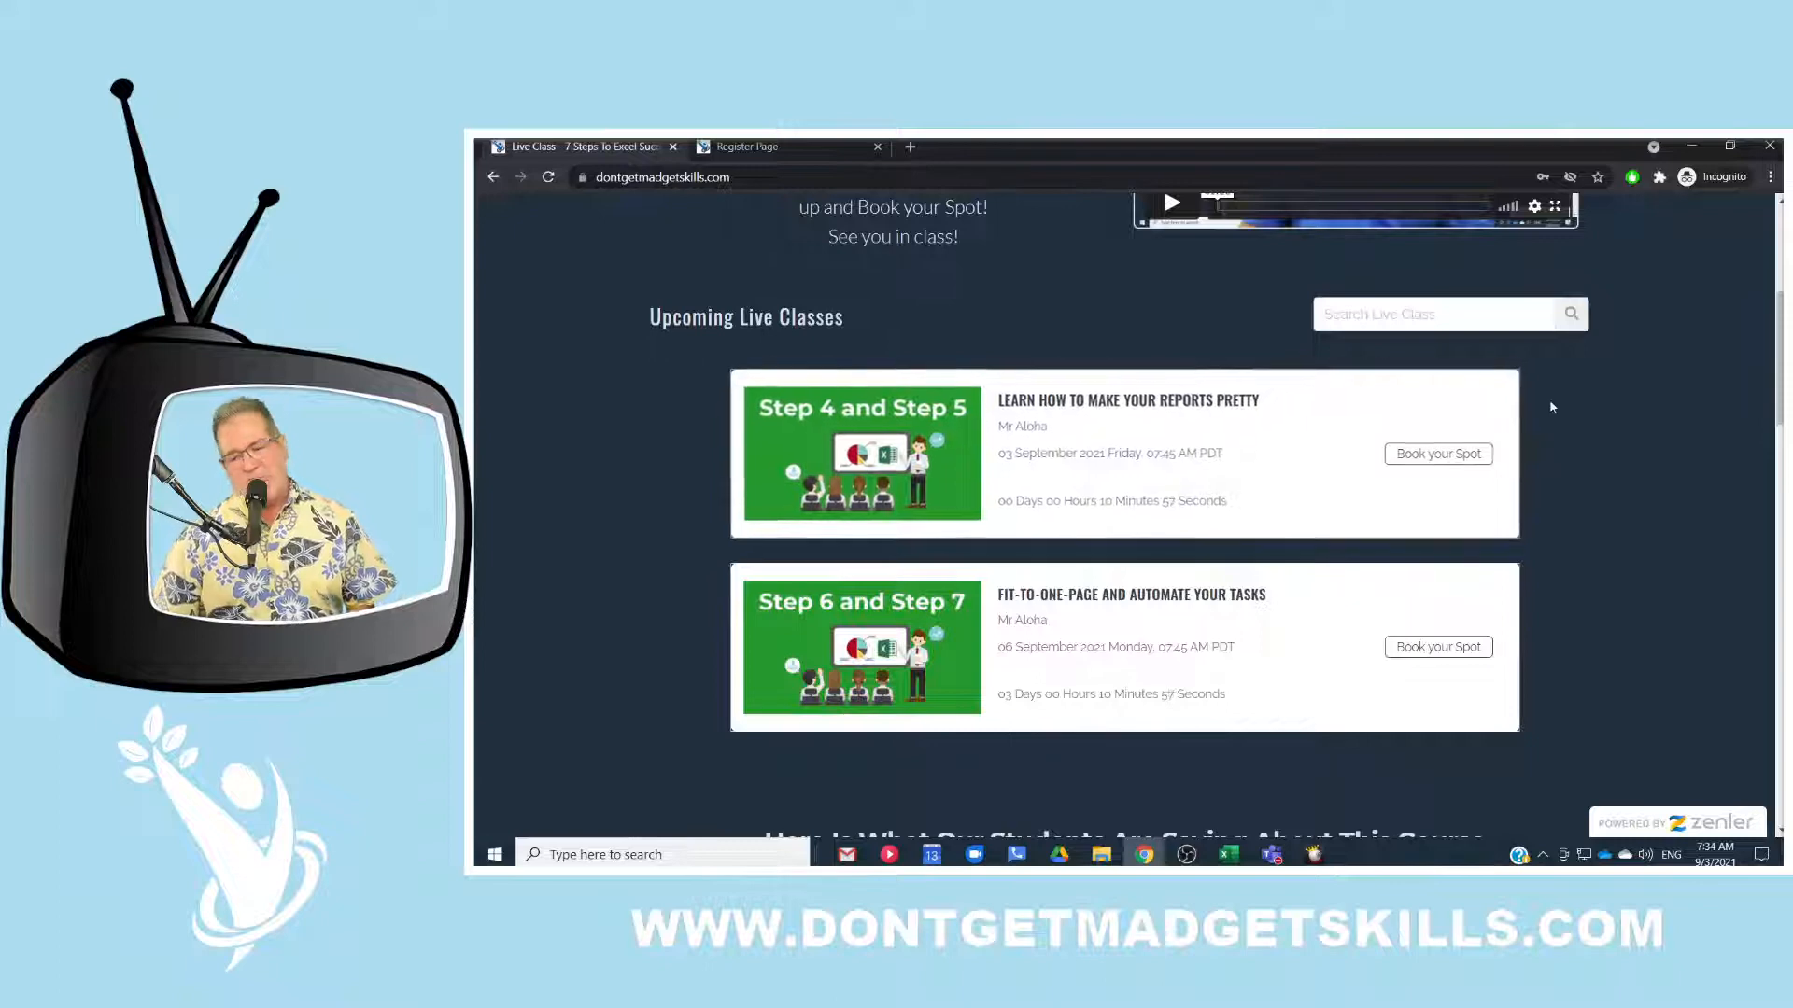
click(1443, 456)
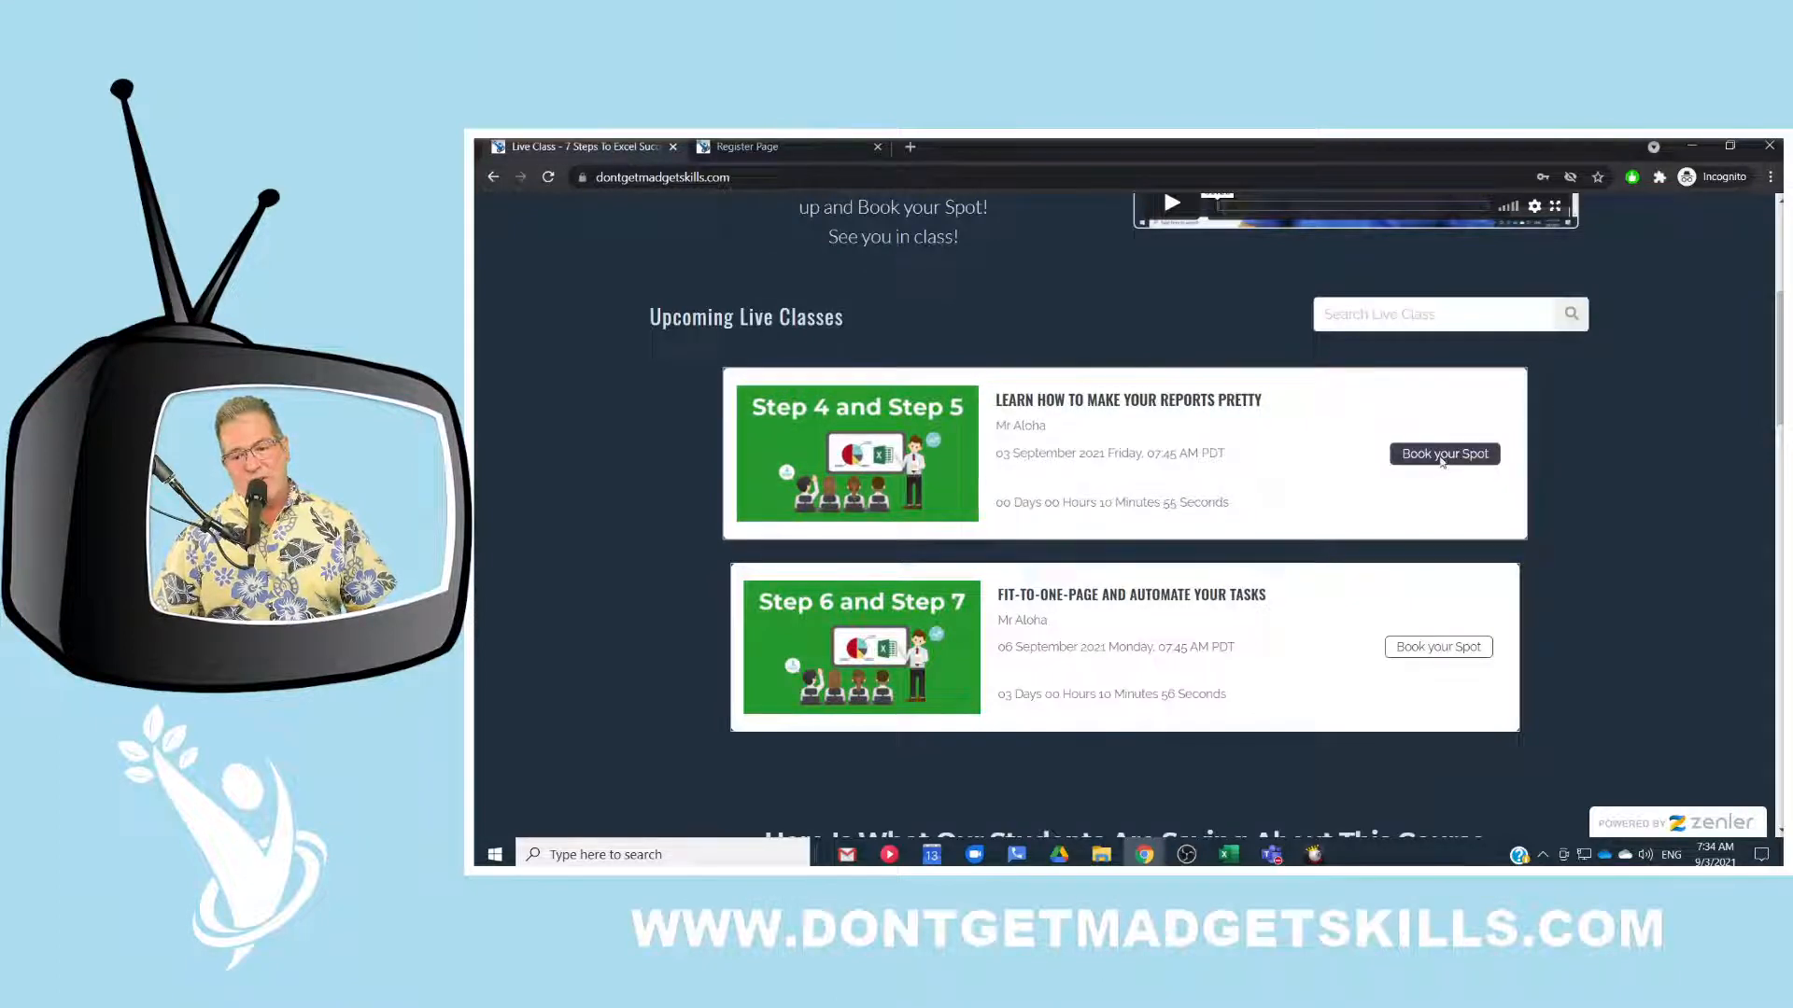
click(1088, 303)
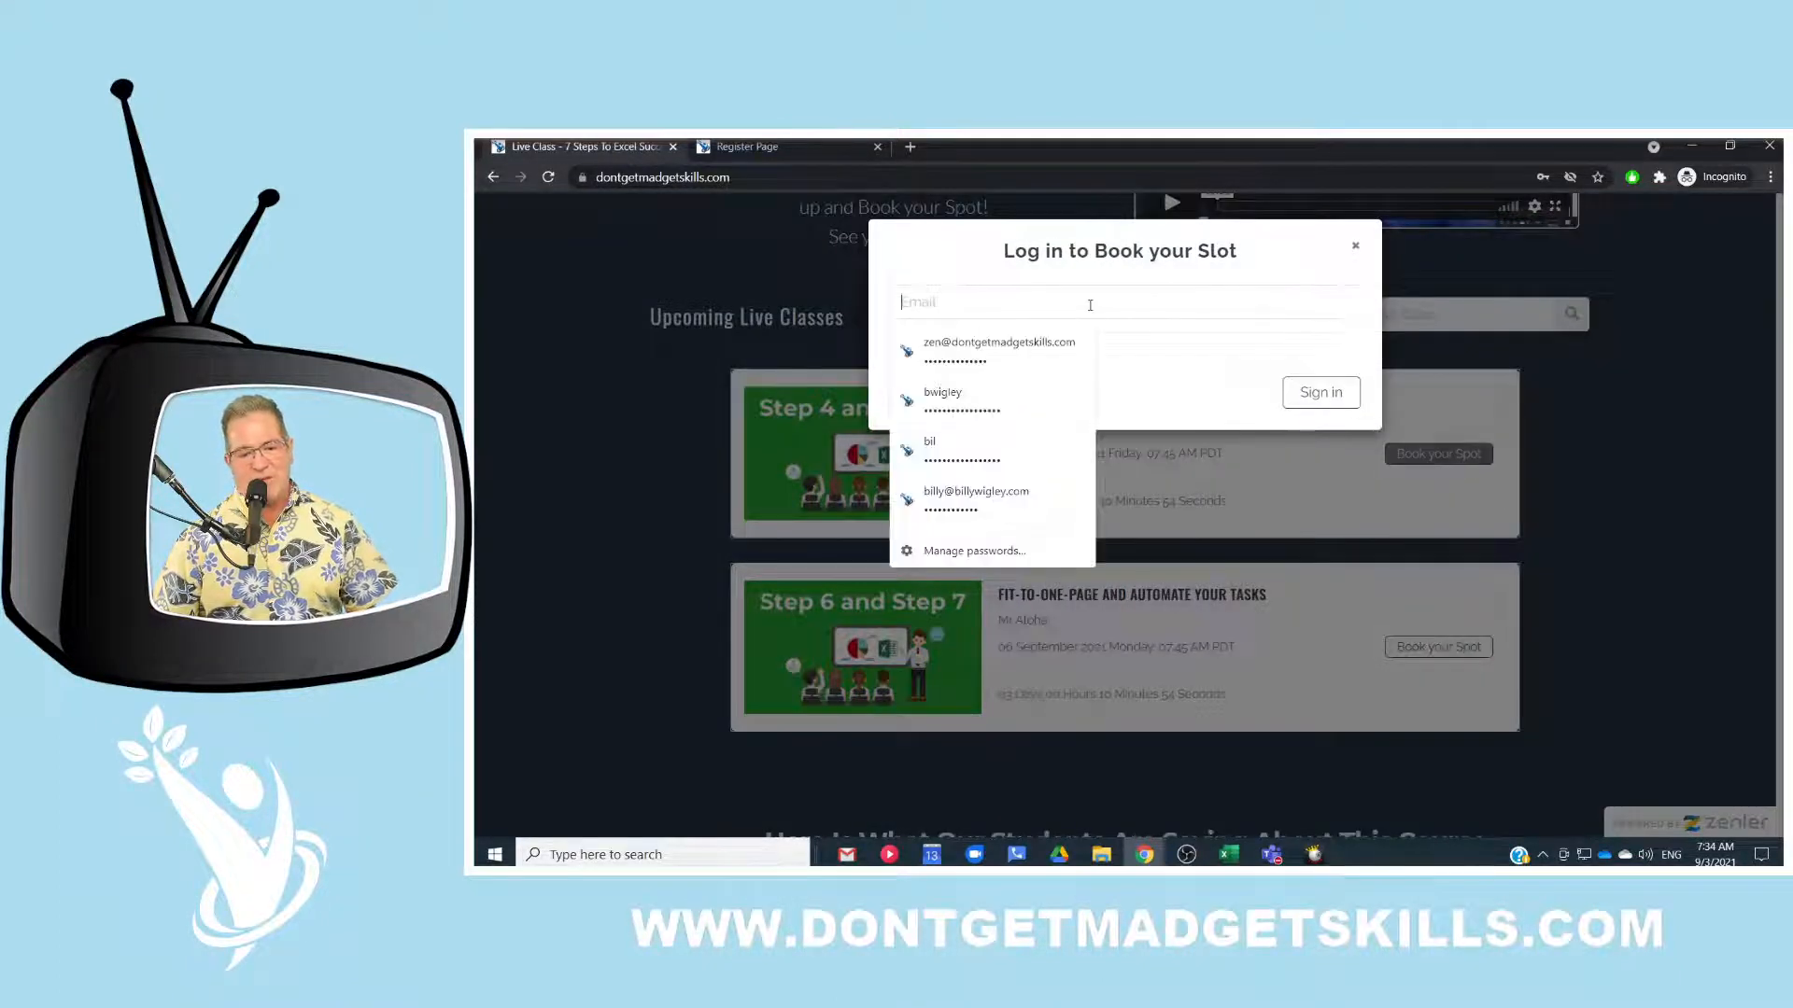
click(1150, 408)
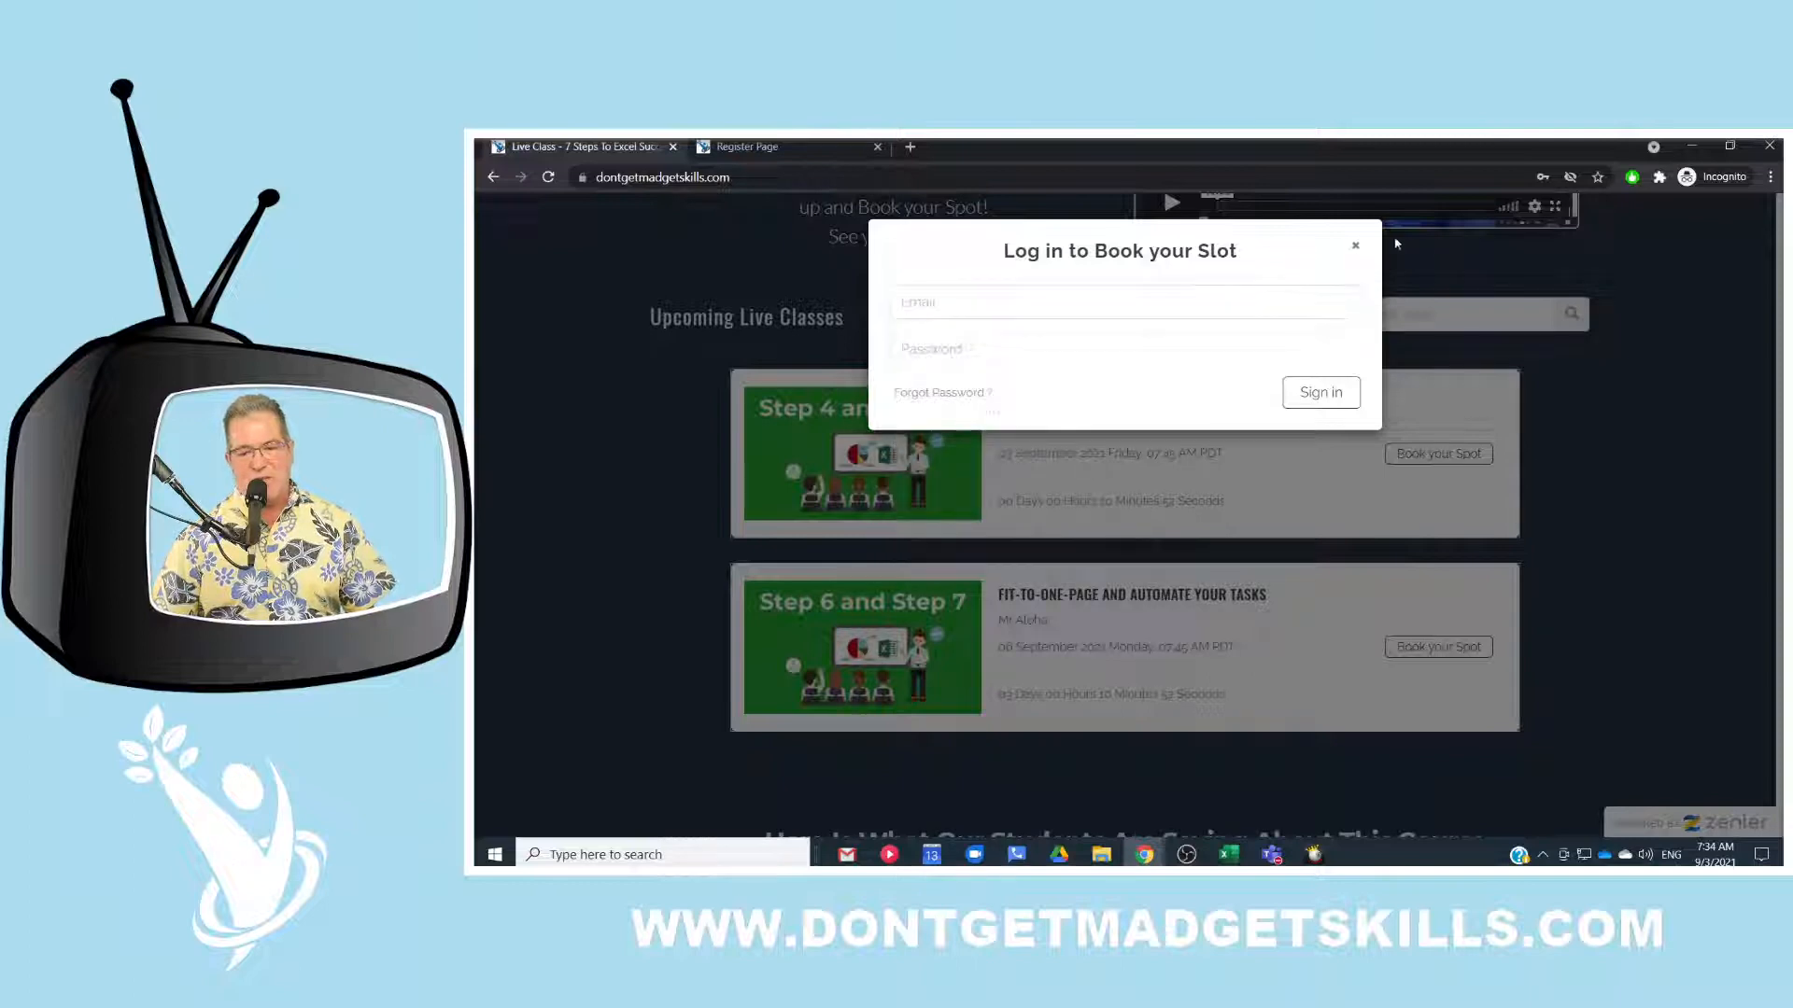
click(1356, 246)
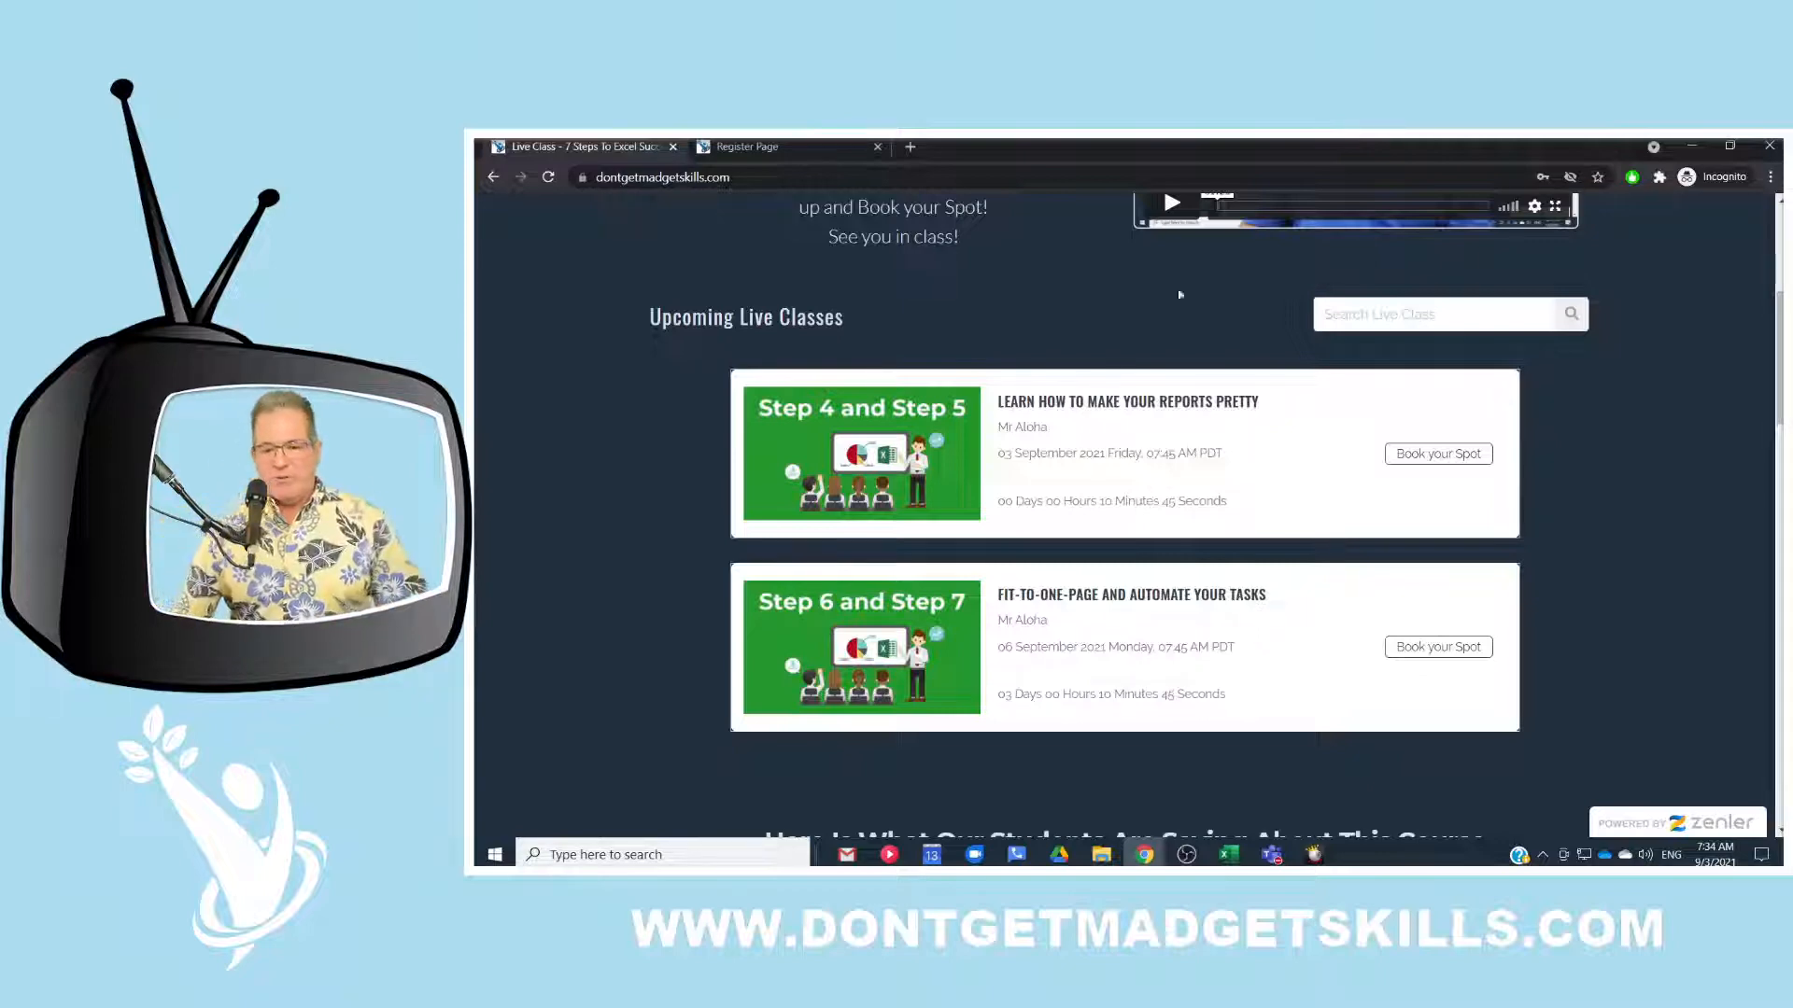
Step: Close the class registration page and dismiss the 253 Excel Shortcuts sign-up pop-up on the Live Class page
scroll(1145, 327, up, 1)
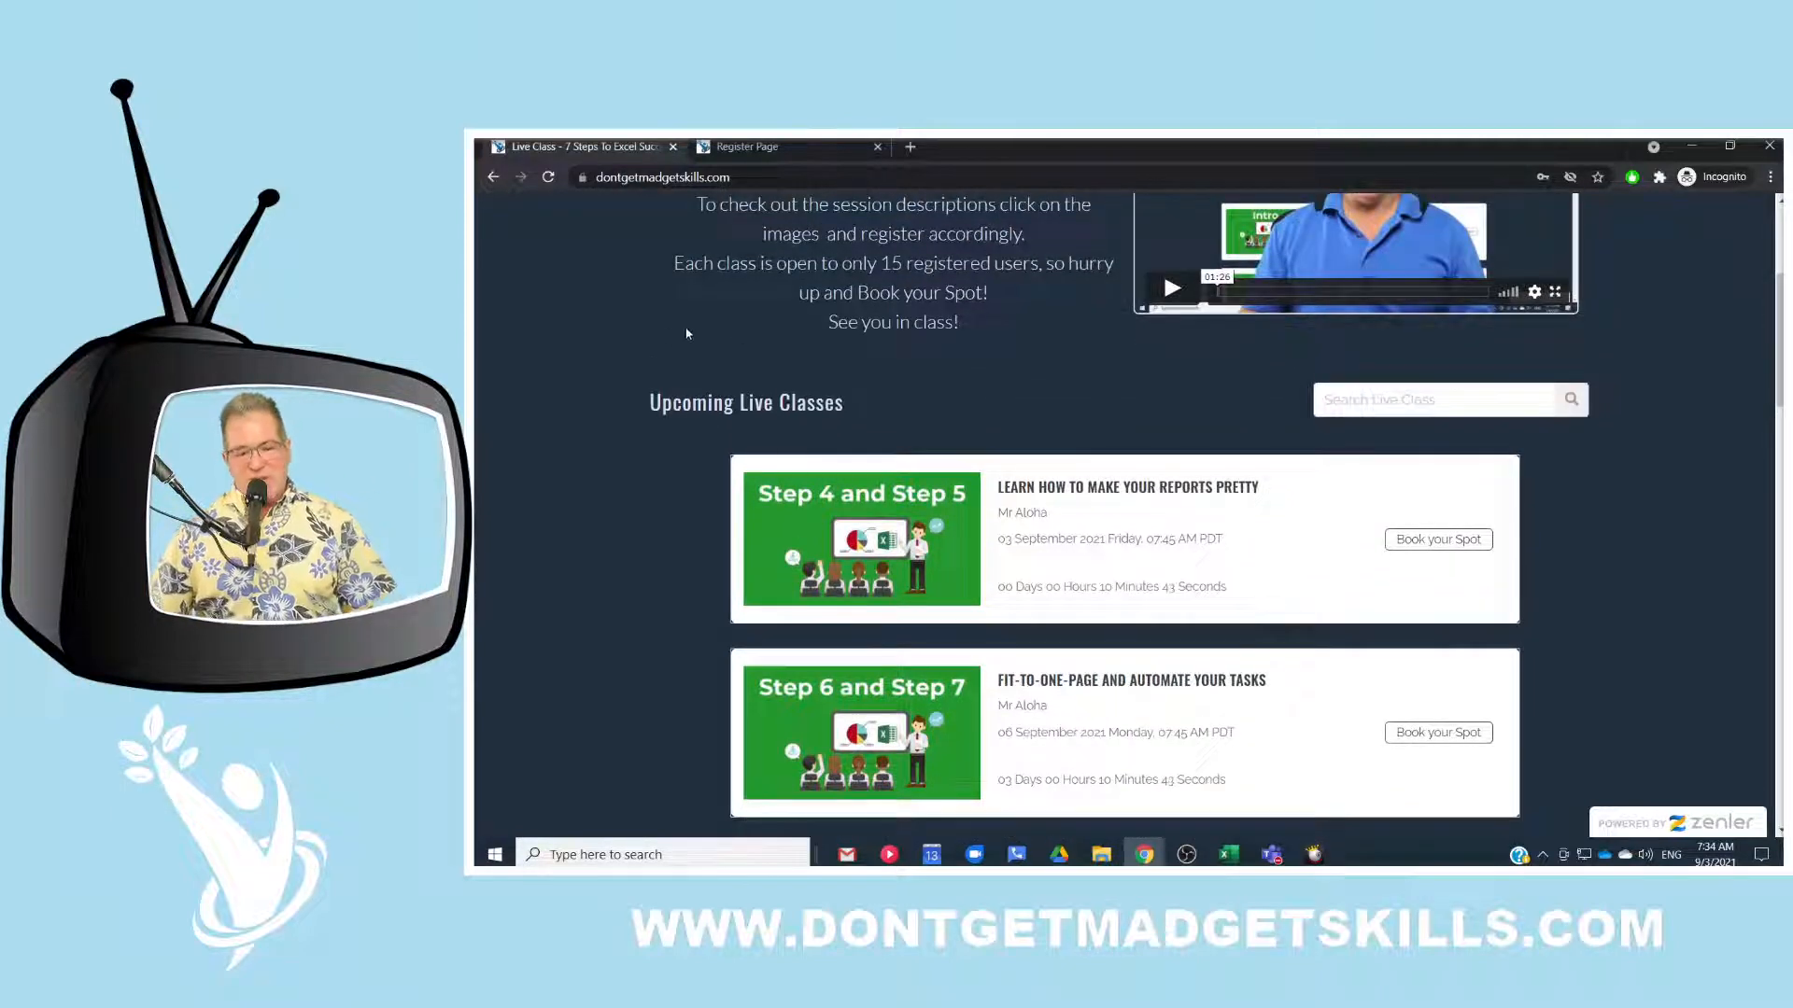
scroll(625, 349, up, 2)
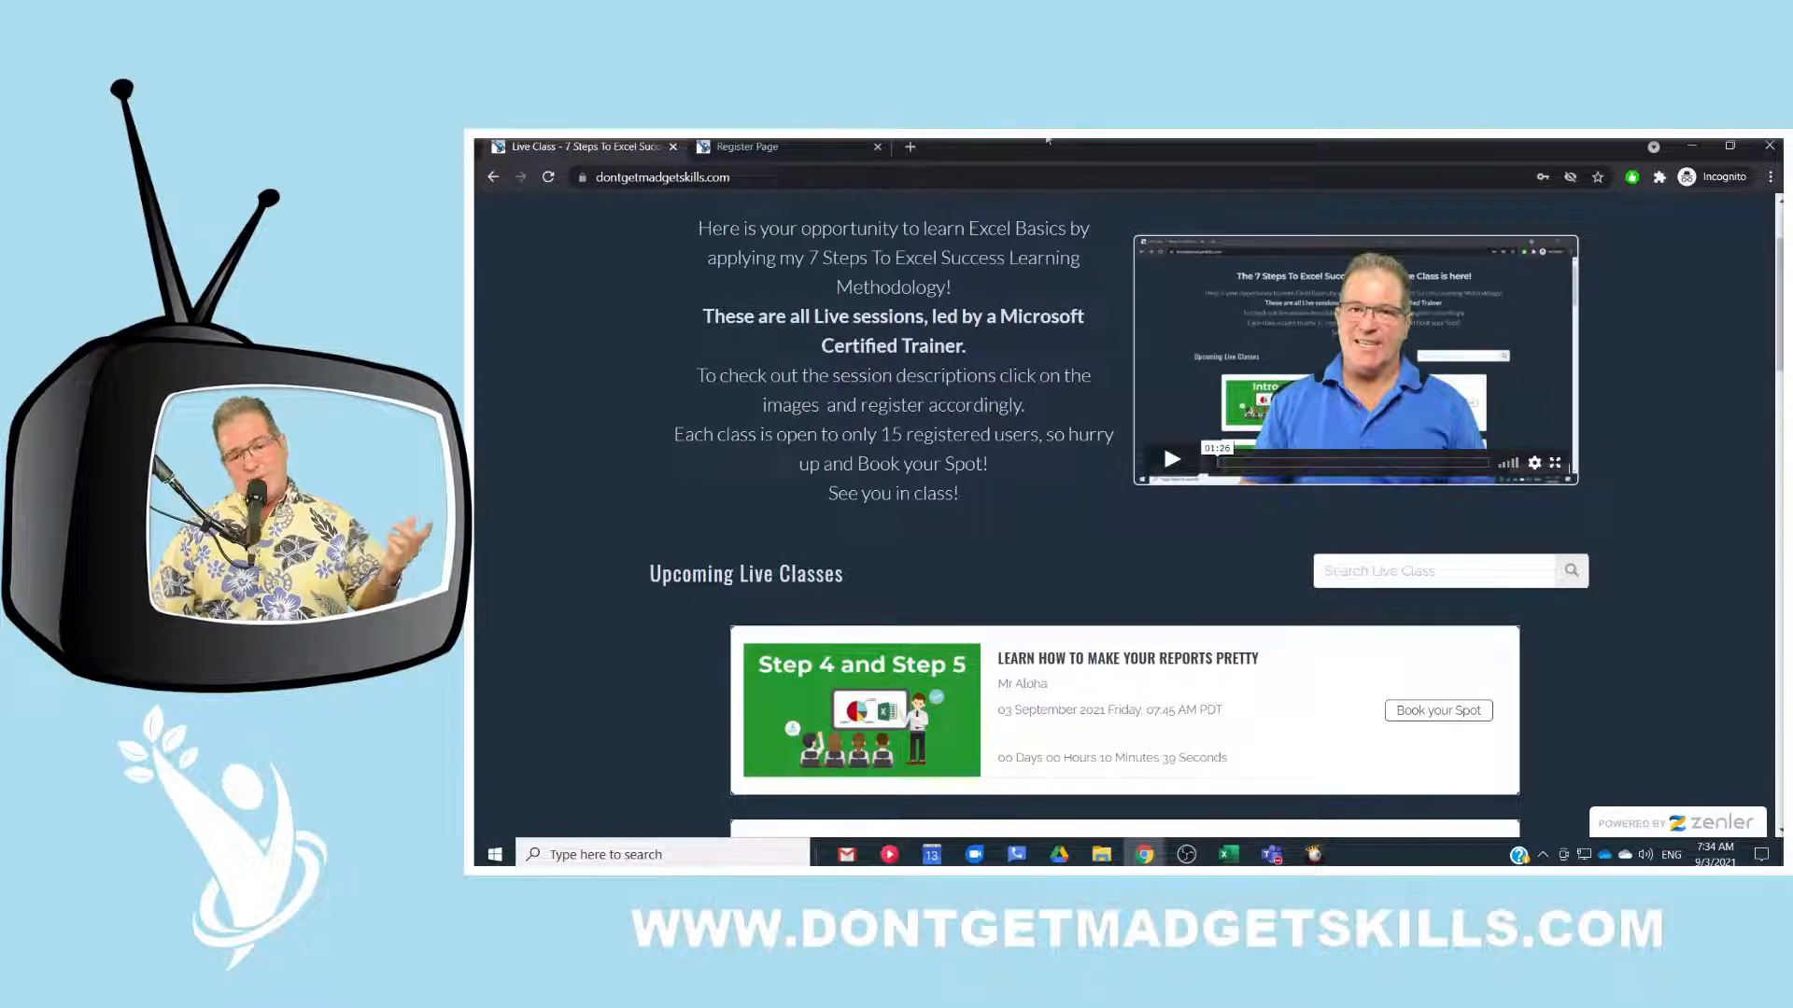
click(546, 179)
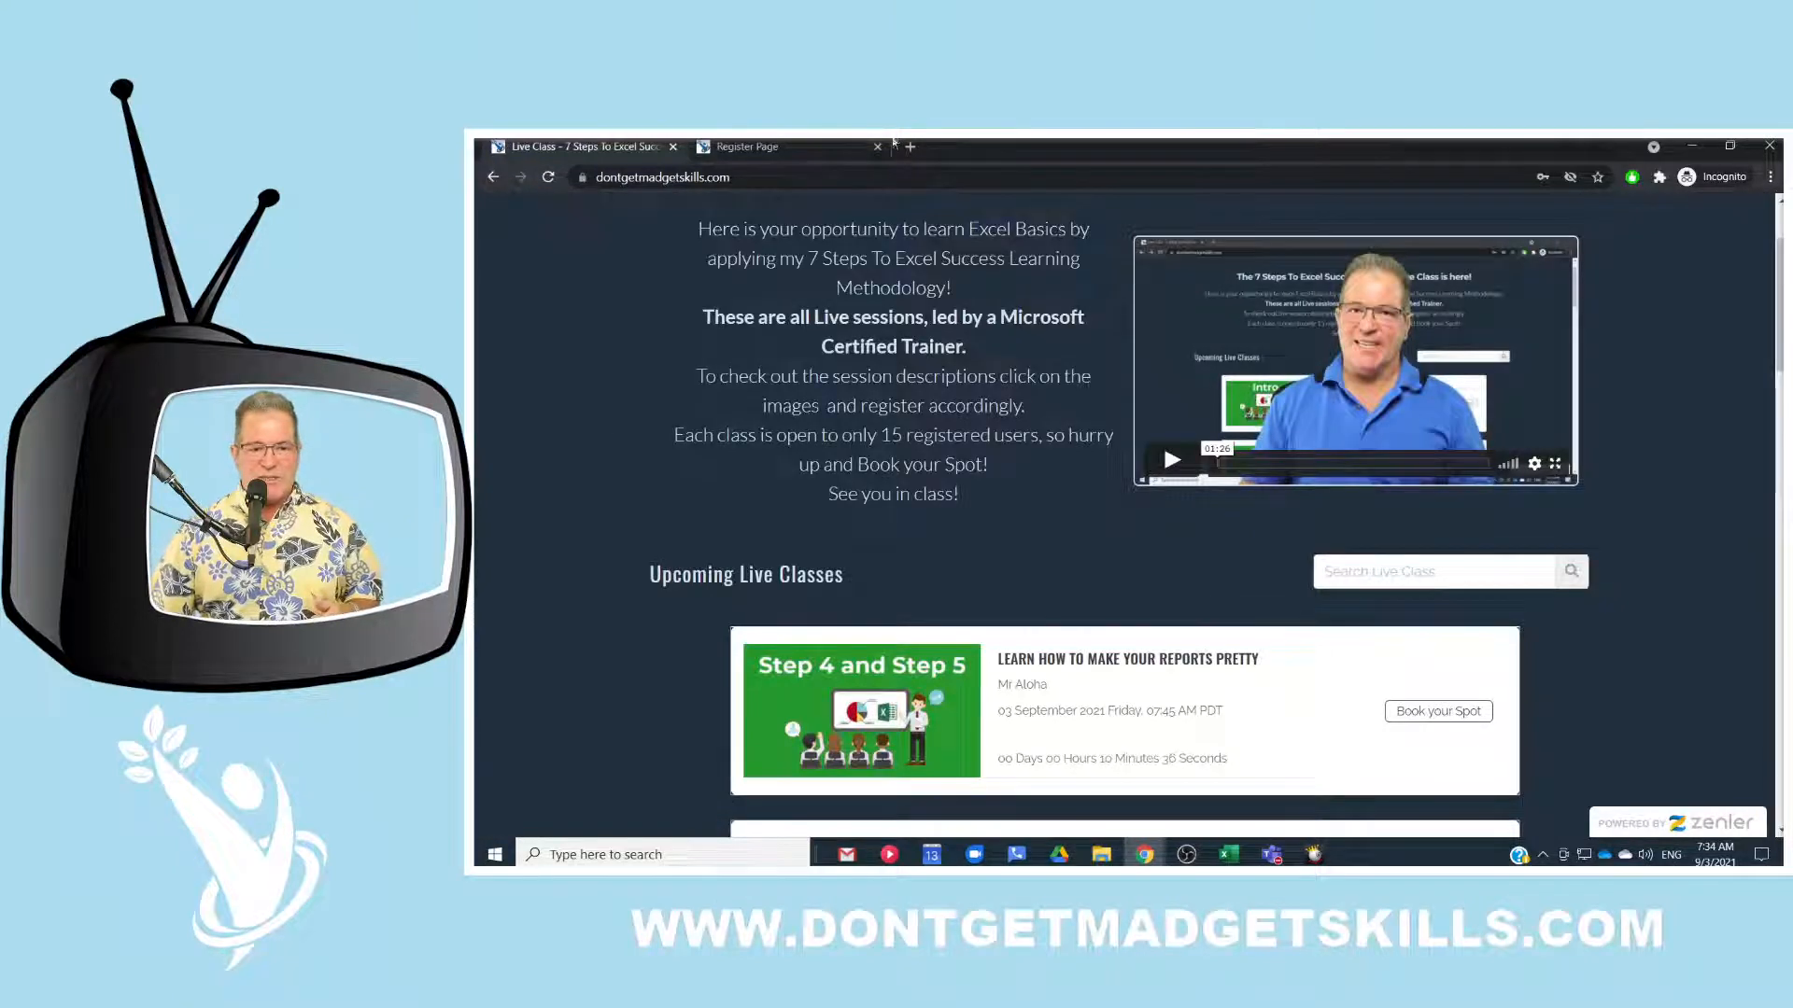
click(877, 146)
scroll(1463, 243, up, 2)
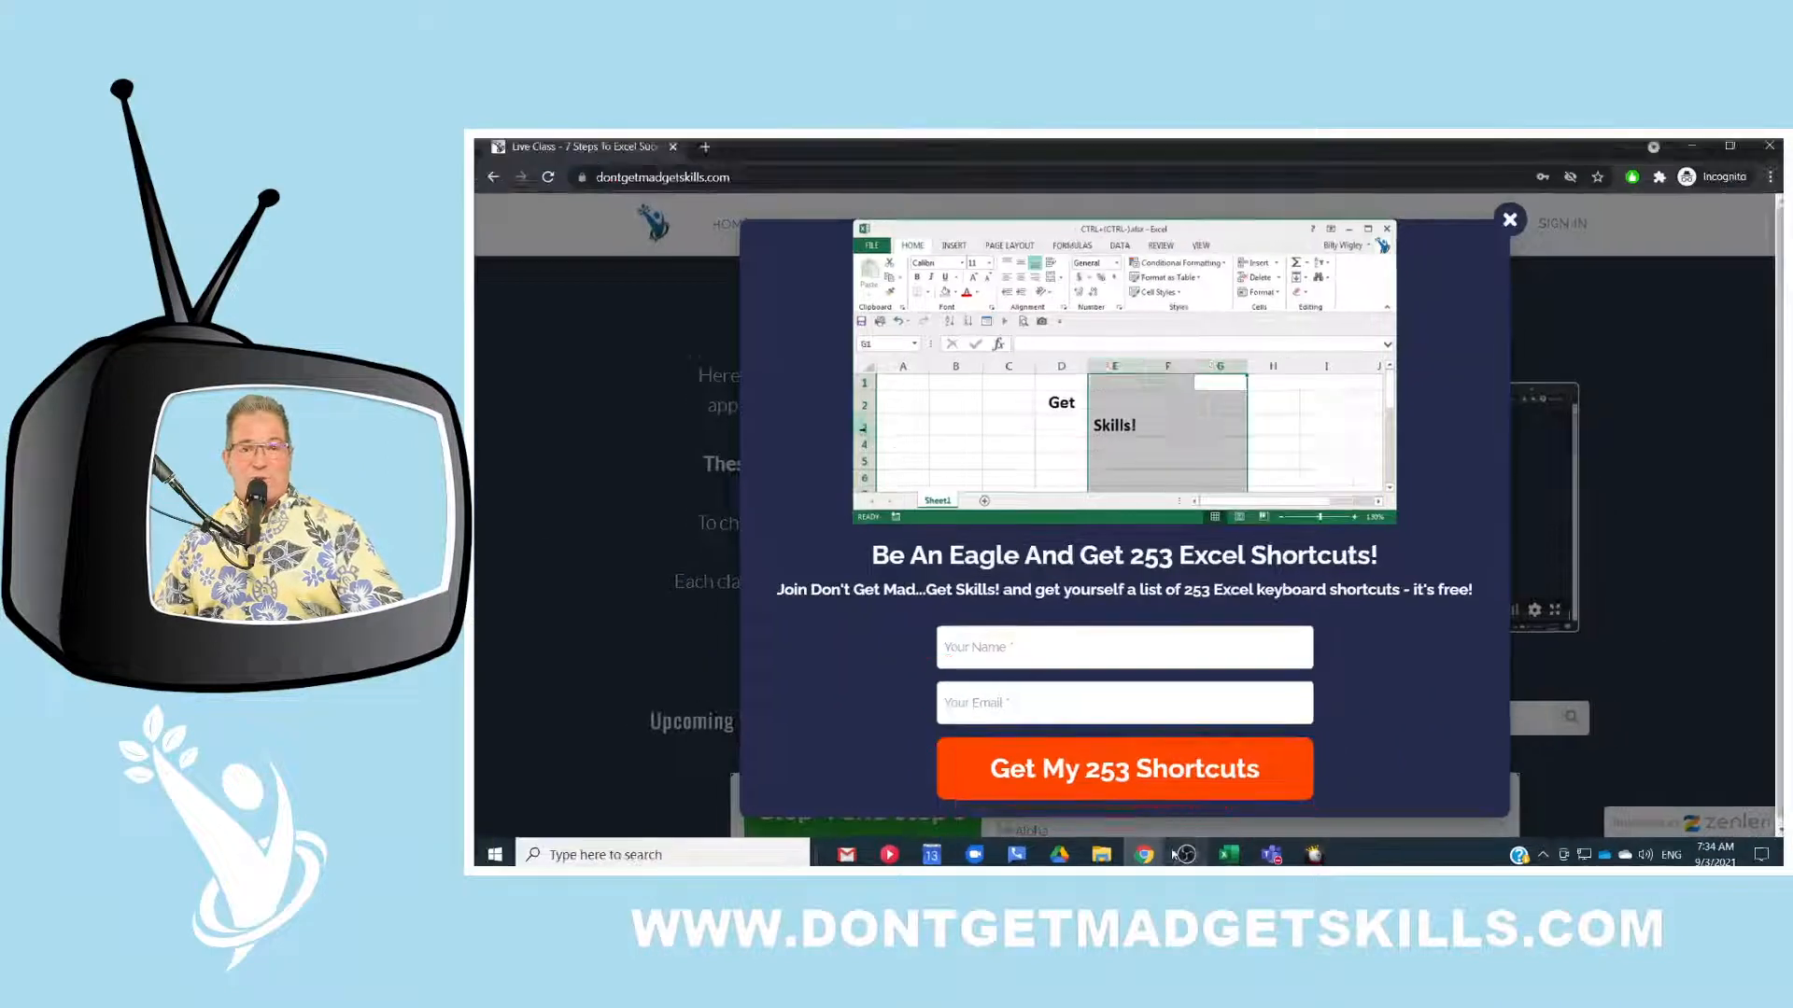
click(1509, 221)
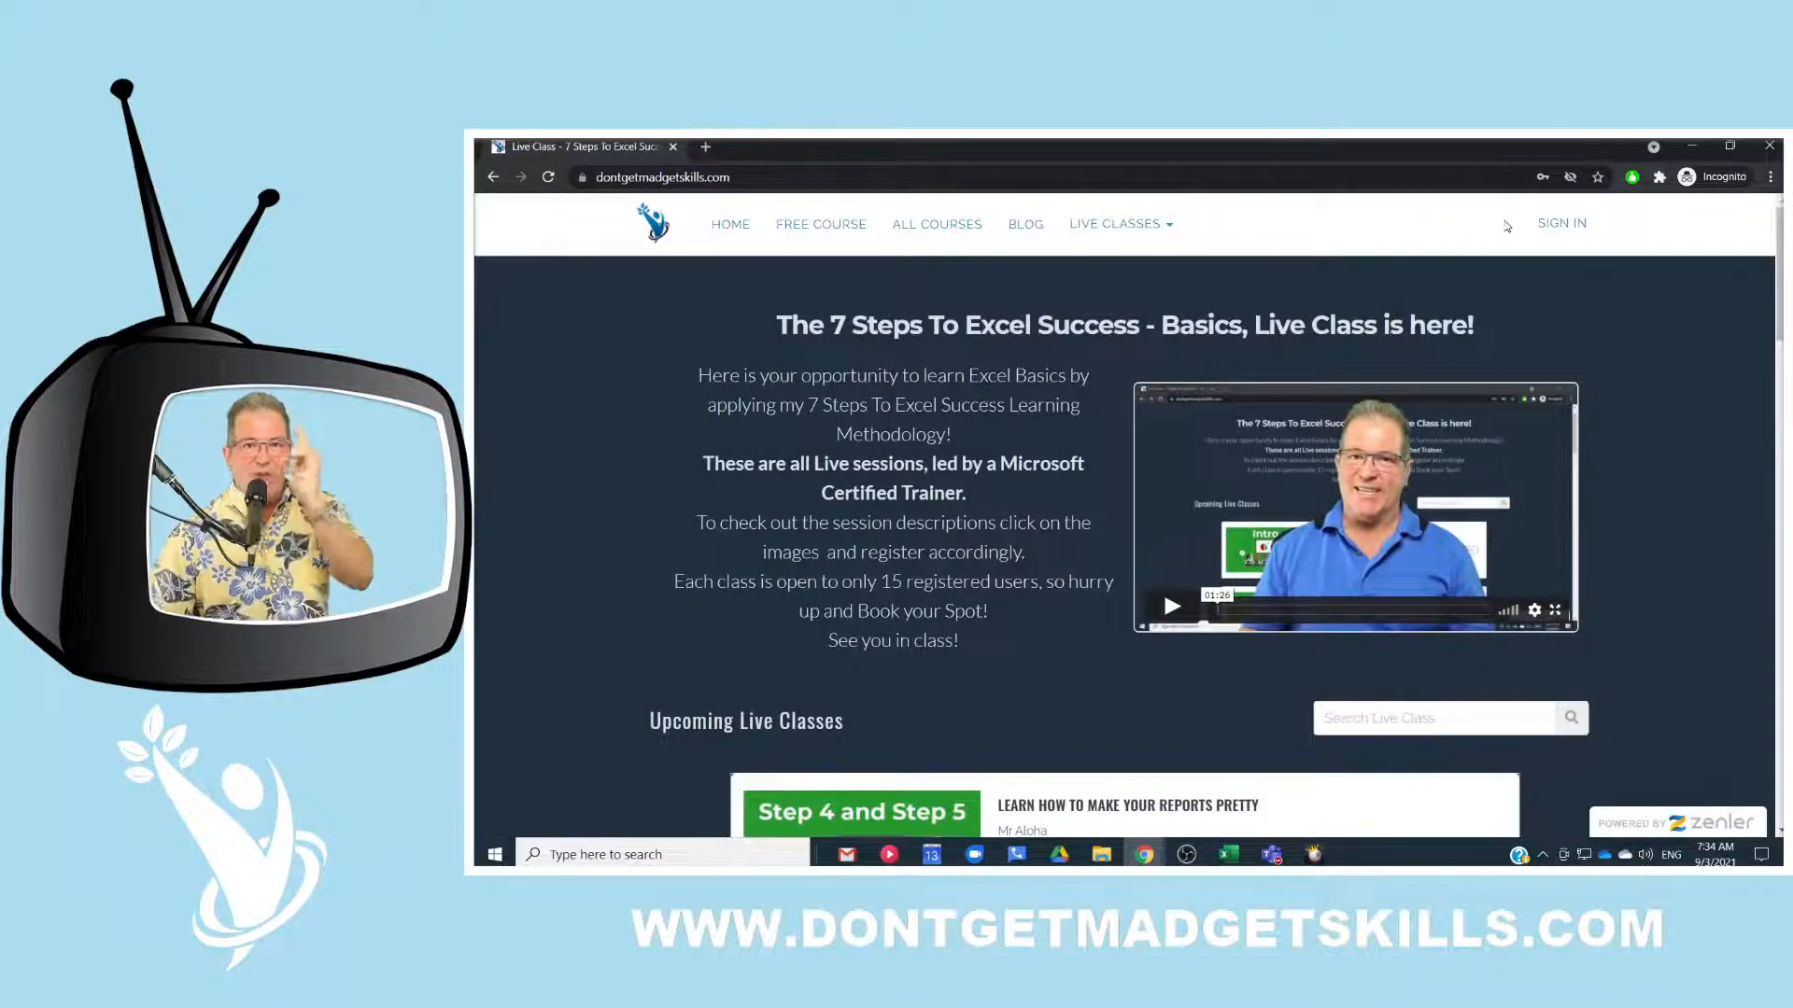